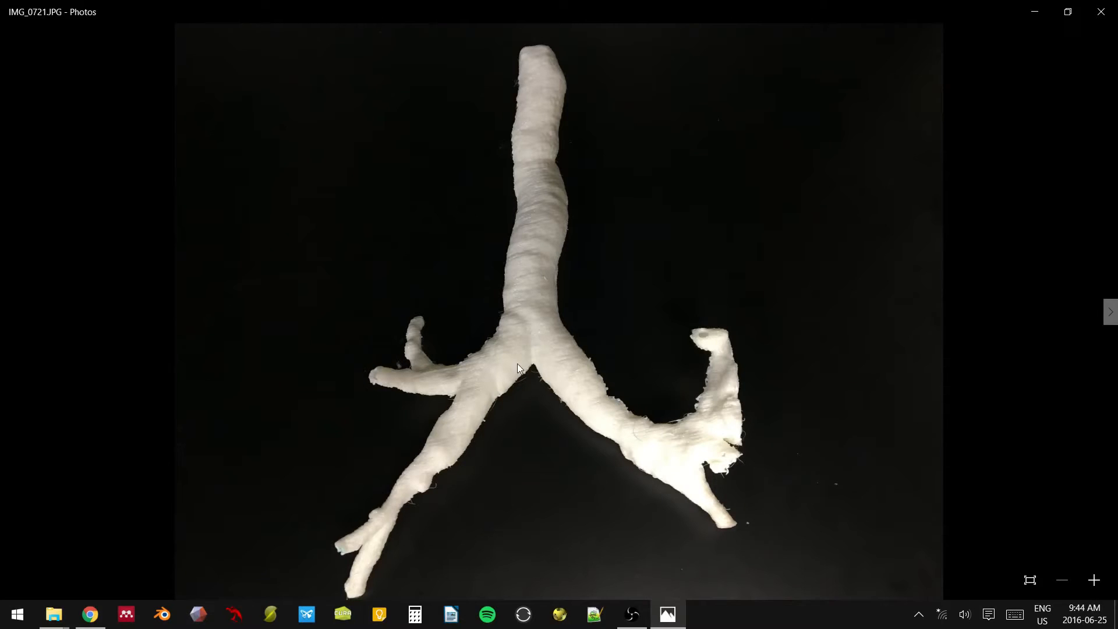
- Close the current airway photo and open the DL setup 1 photo from the "DL intubation and block experiment" folder
click(1100, 12)
click(631, 466)
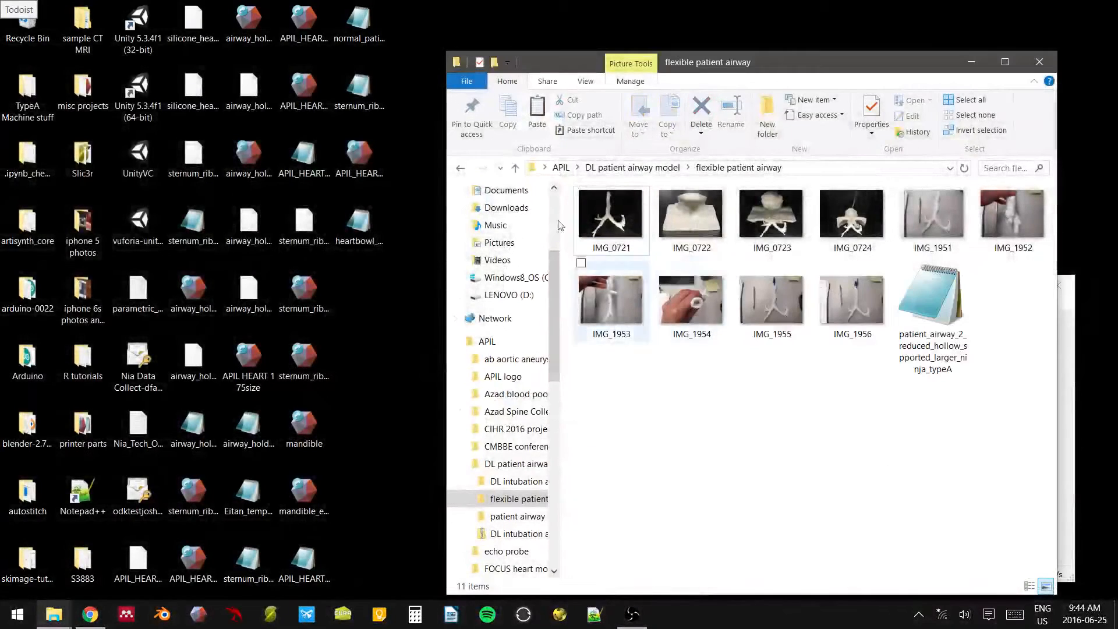
click(460, 167)
double_click(610, 215)
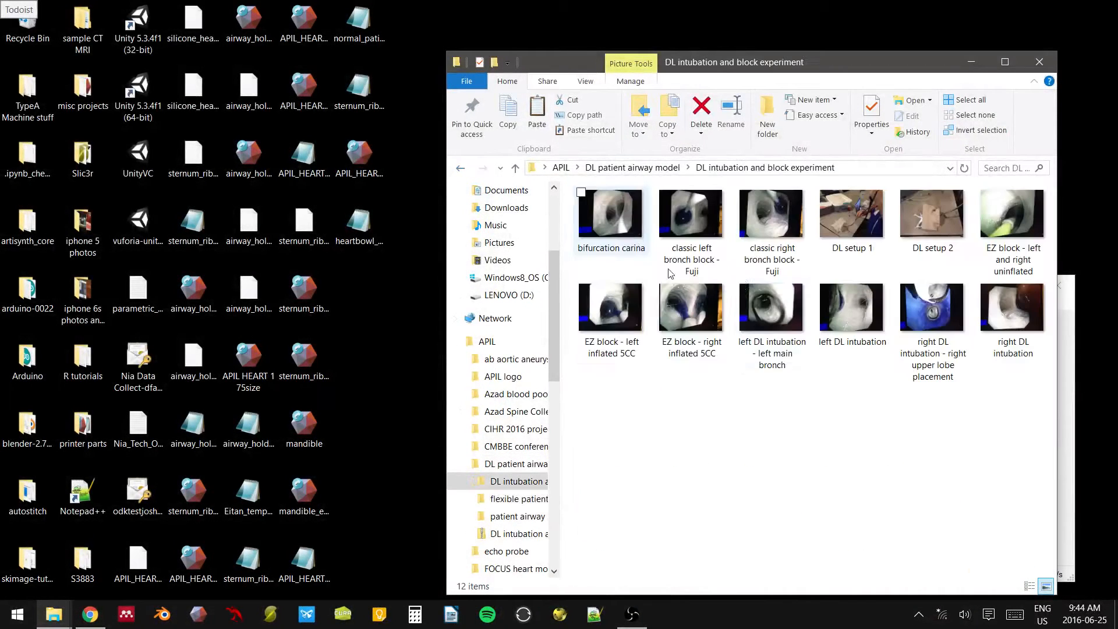
double_click(881, 241)
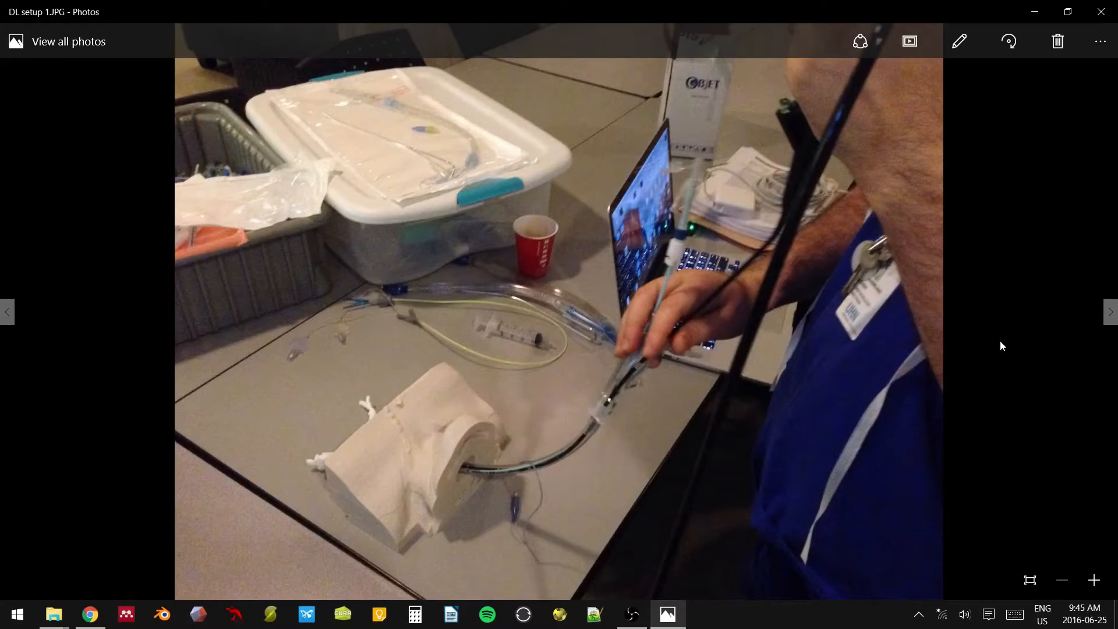
- Examine the following photos in the folder, from DL setup 2 through the EZ block and DL intubation images to right DL intubation
click(1110, 320)
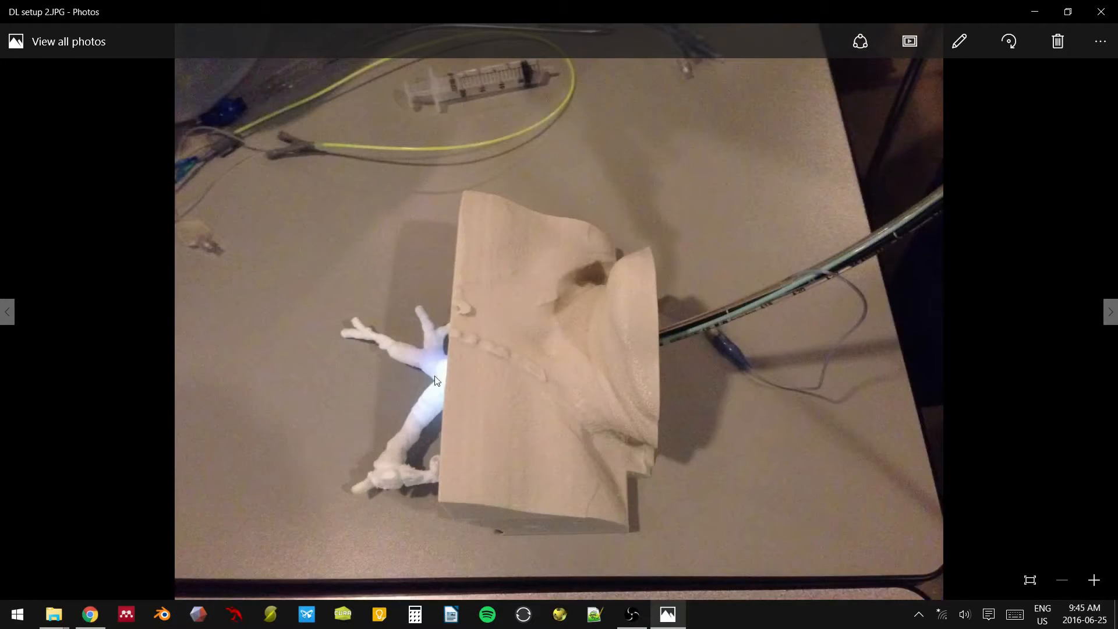
click(1108, 314)
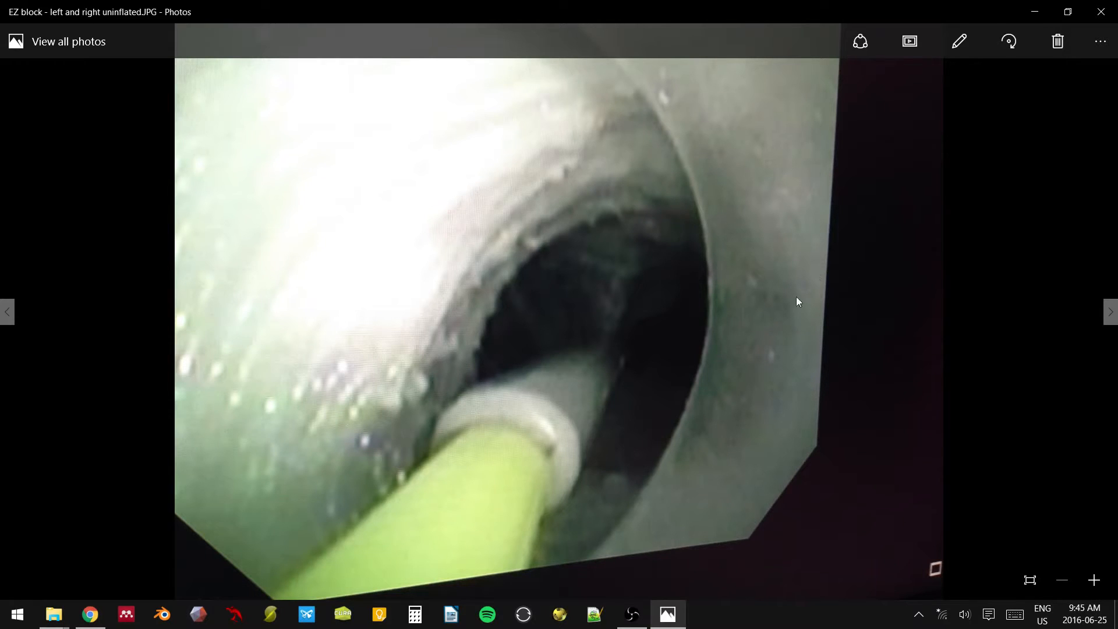
click(1110, 313)
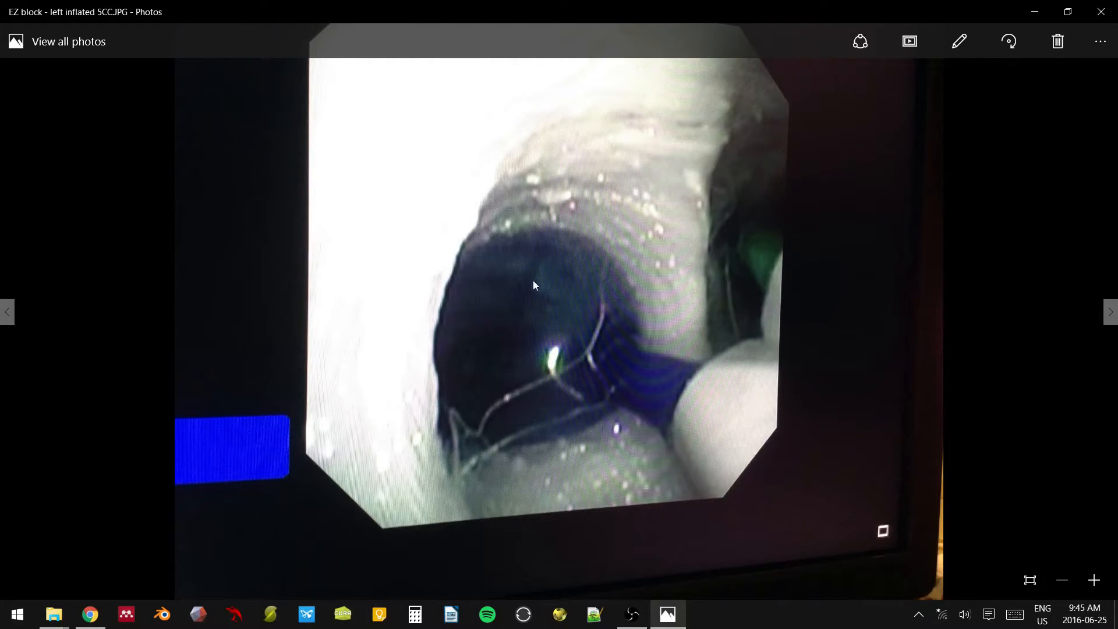
click(1112, 322)
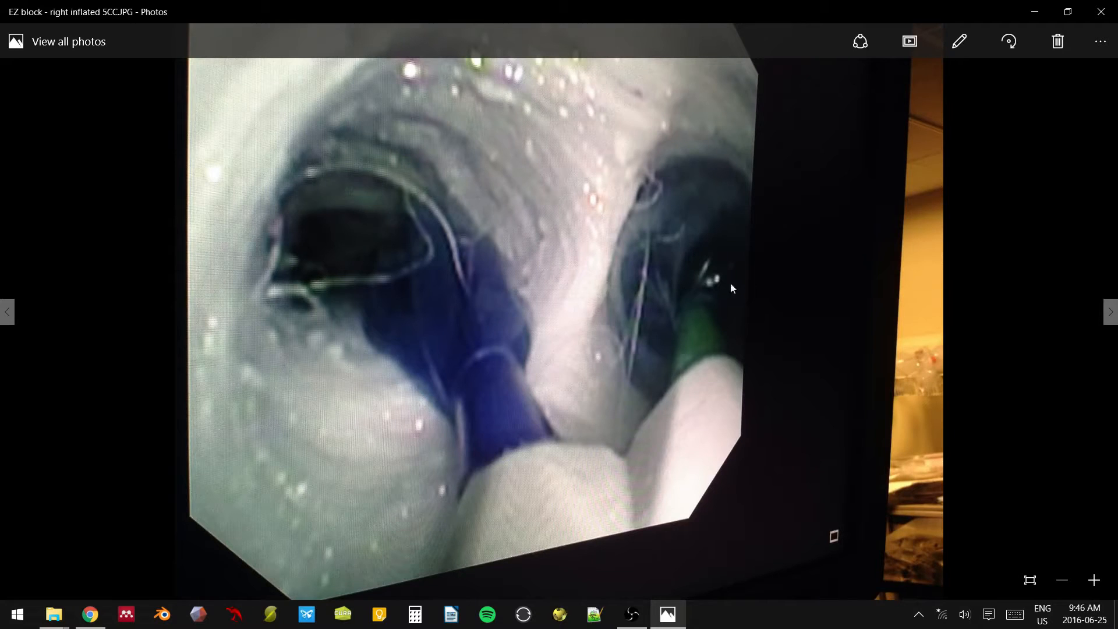
click(1112, 321)
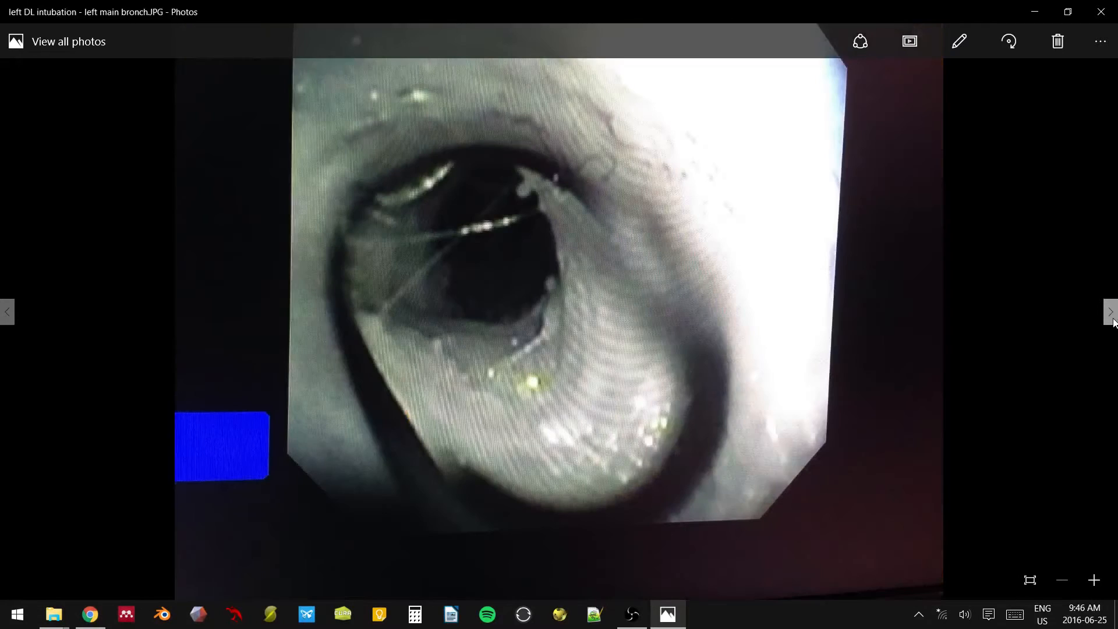
click(1112, 322)
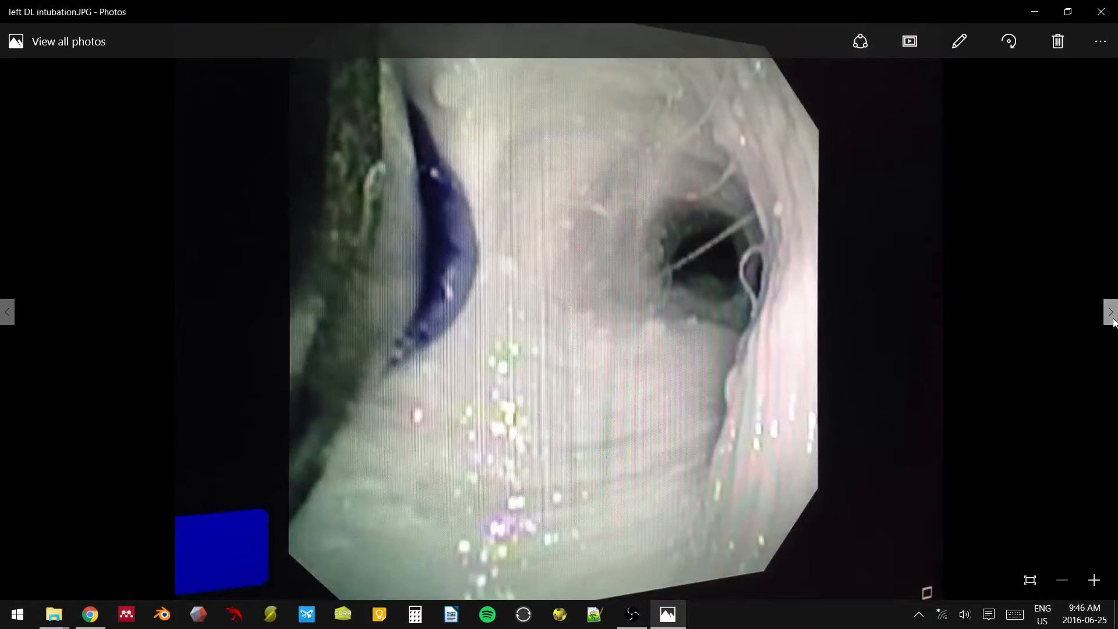
click(1113, 322)
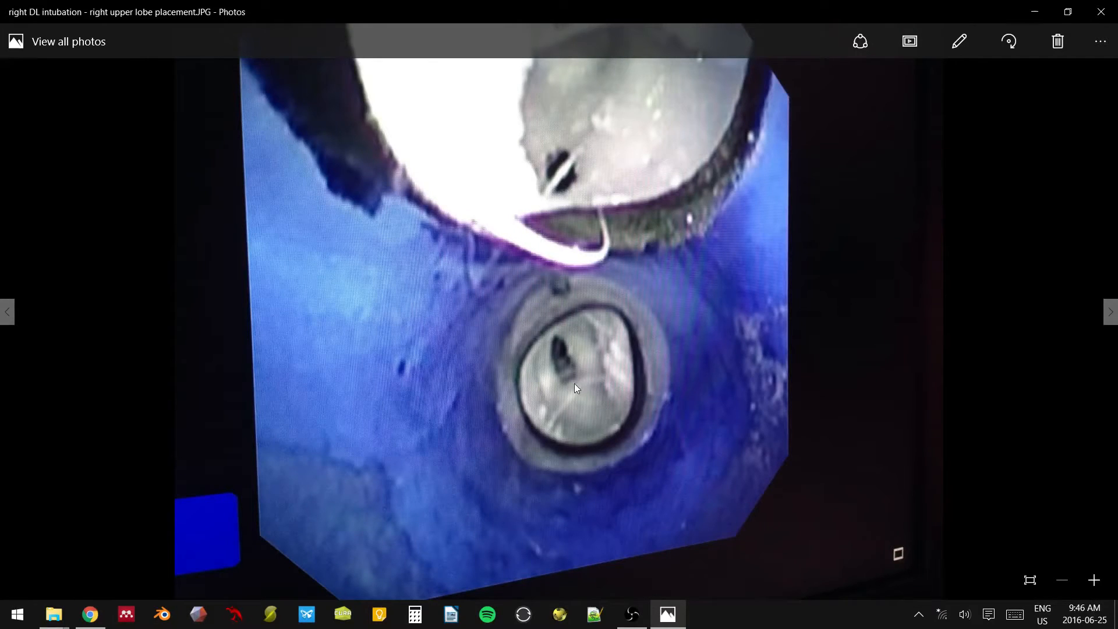
click(1109, 324)
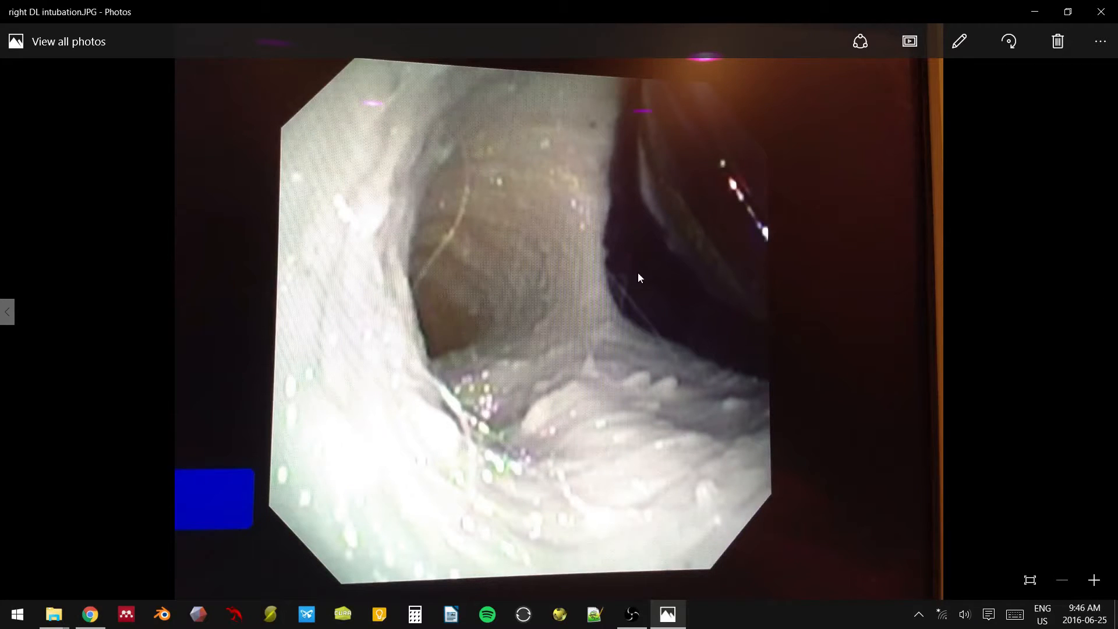
- Review the "EZ block - left and right uninflated" photo once more, and clear the desktop of all open windows
click(1100, 11)
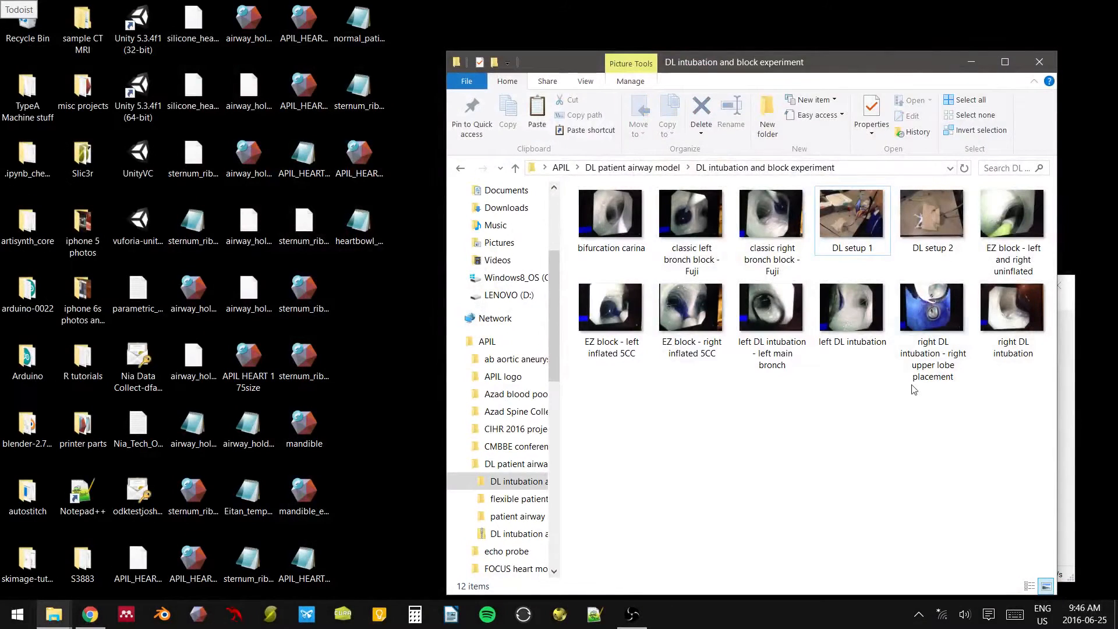
double_click(1003, 247)
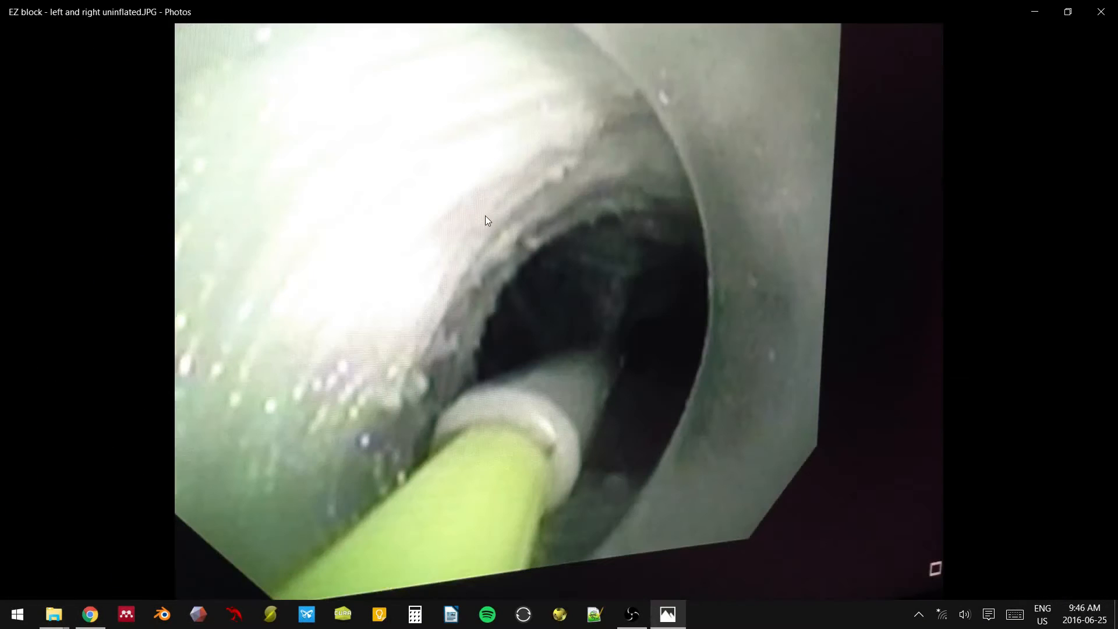
click(1100, 11)
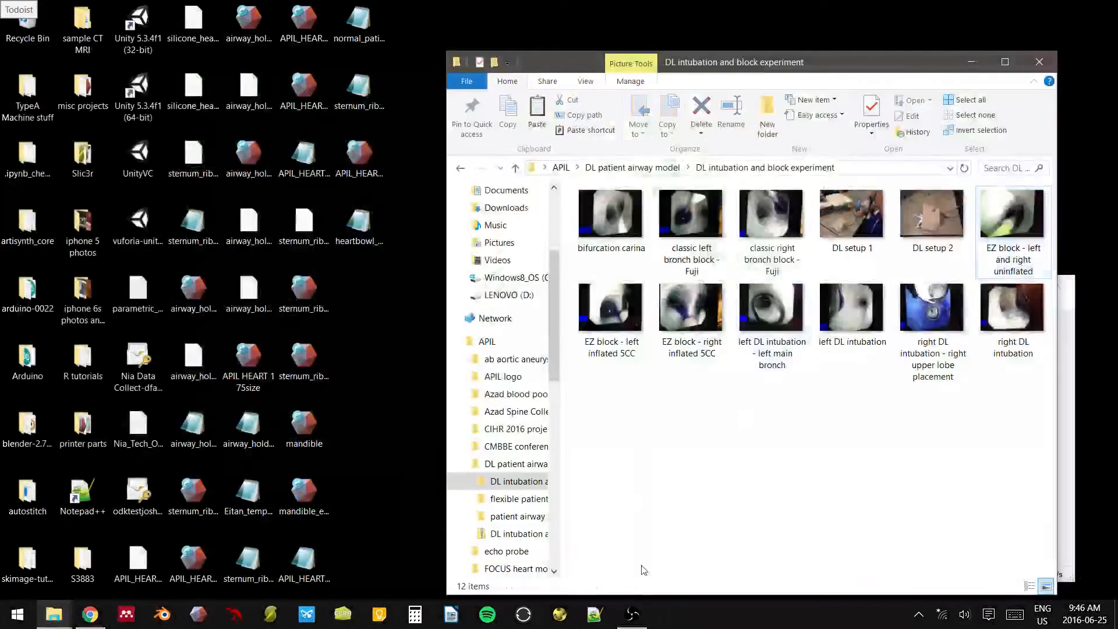
click(1039, 62)
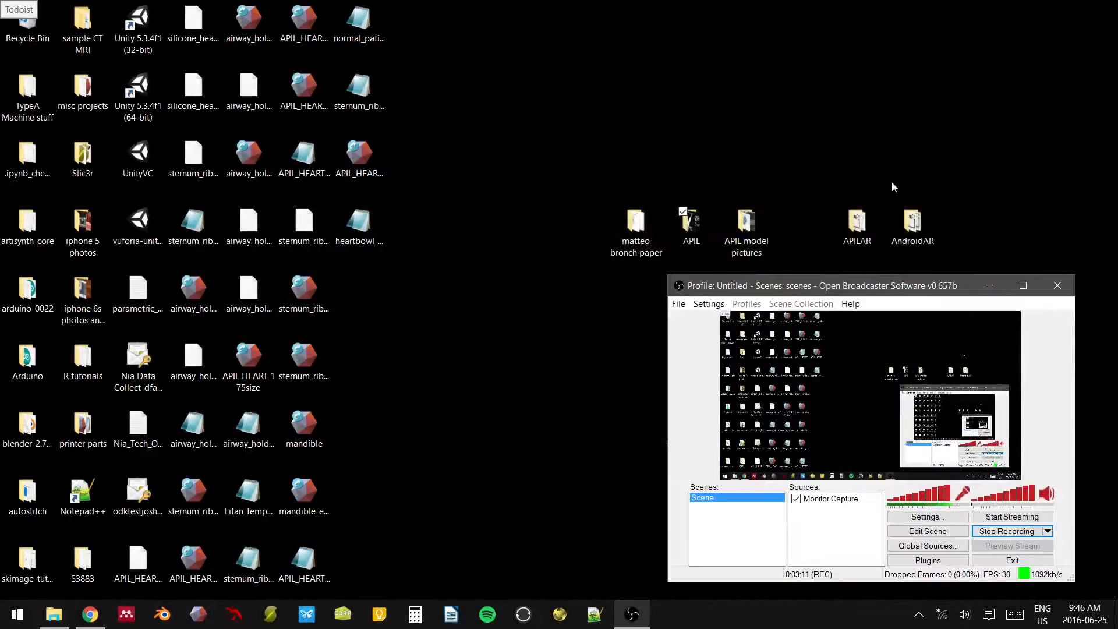
click(988, 285)
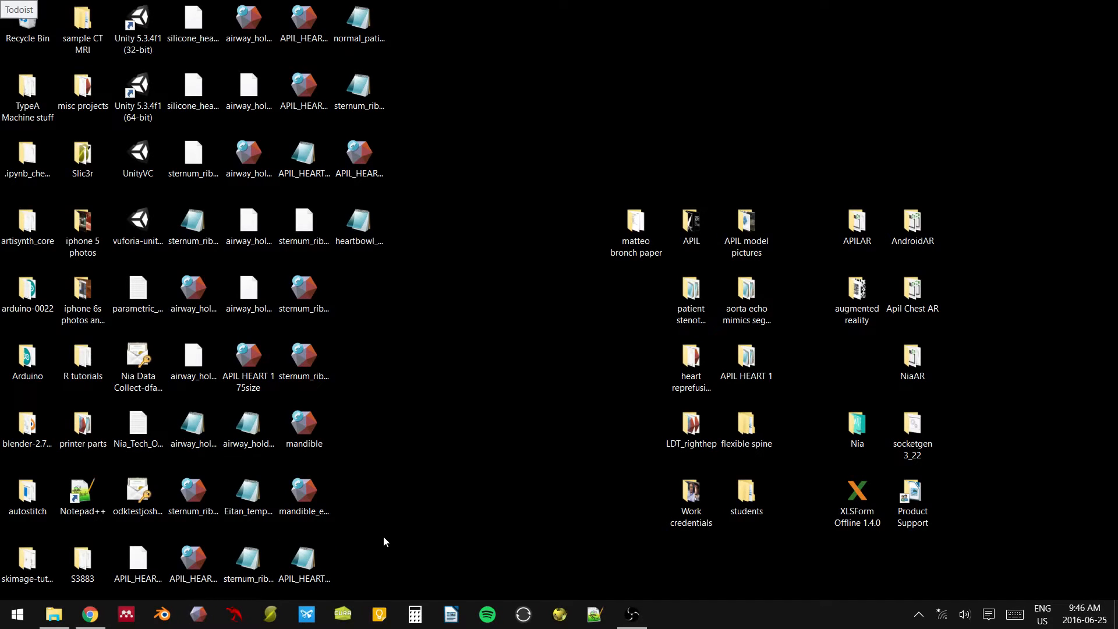
- Launch ITK-SNAP and maximize its window
right_click(276, 619)
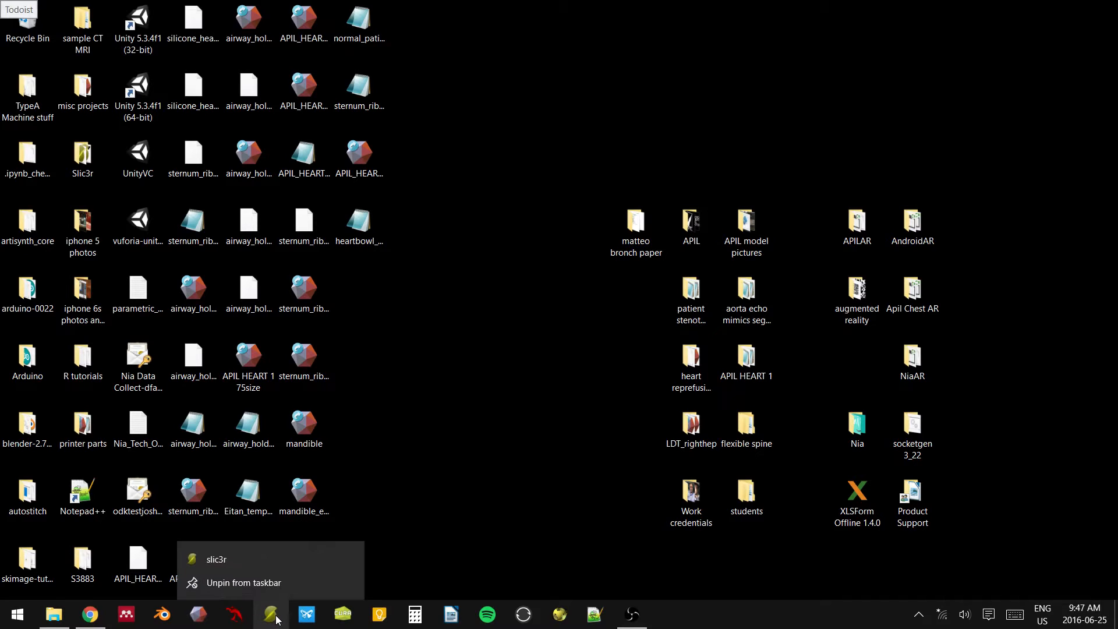
click(474, 471)
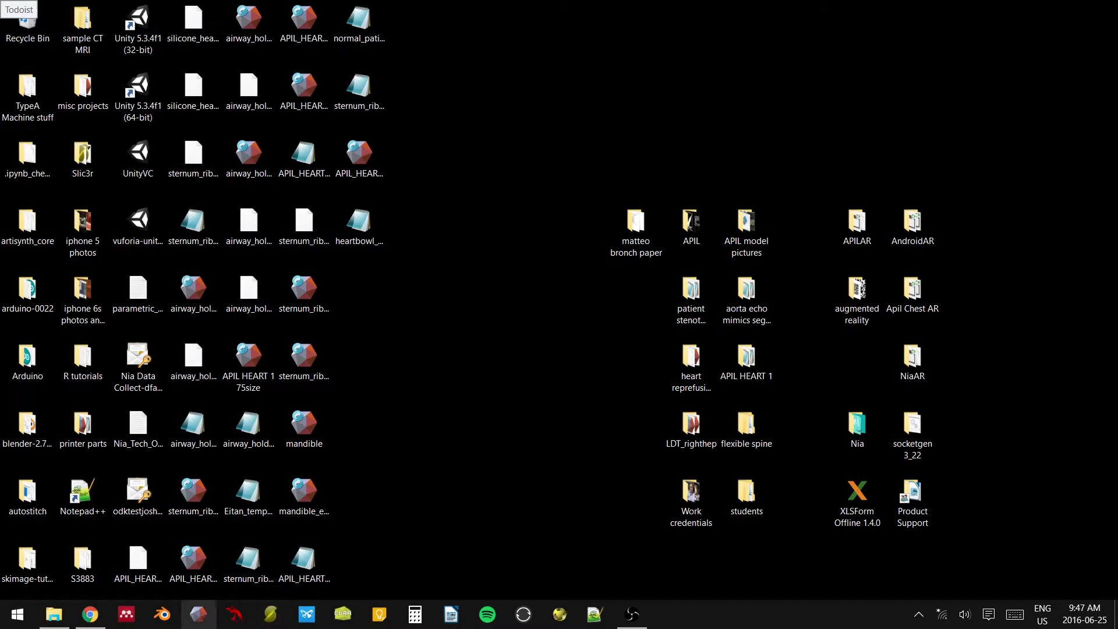
click(236, 612)
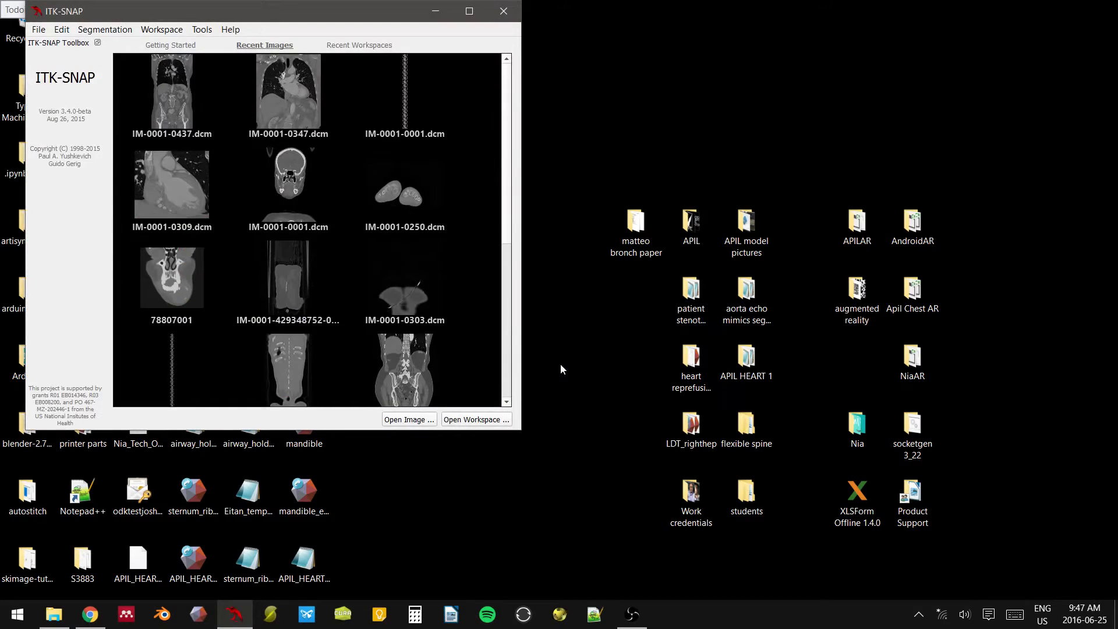
click(470, 11)
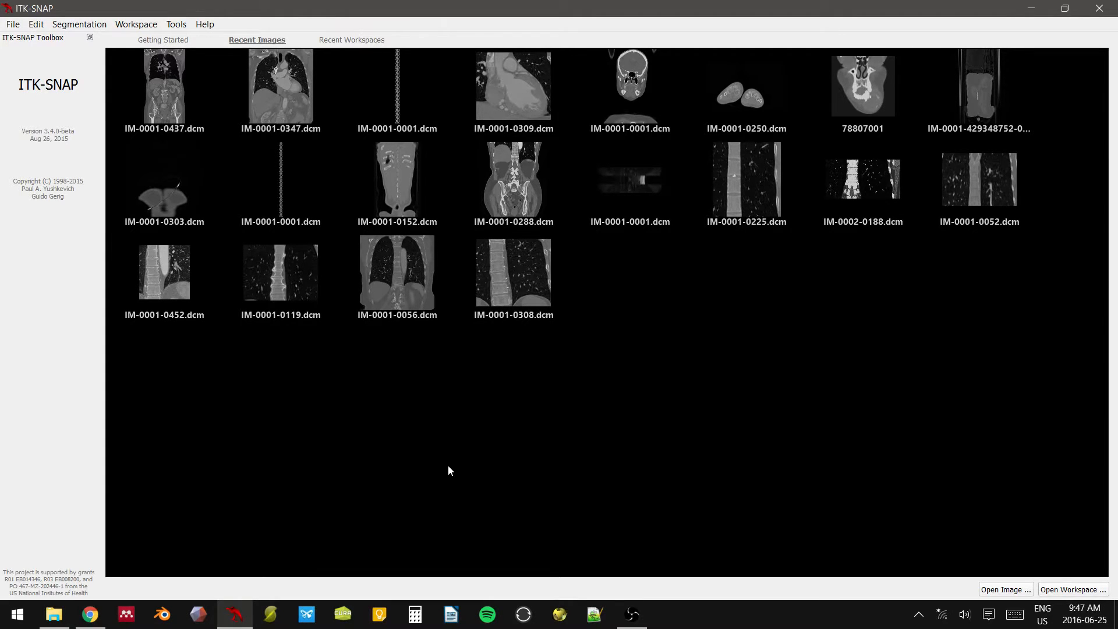
click(90, 614)
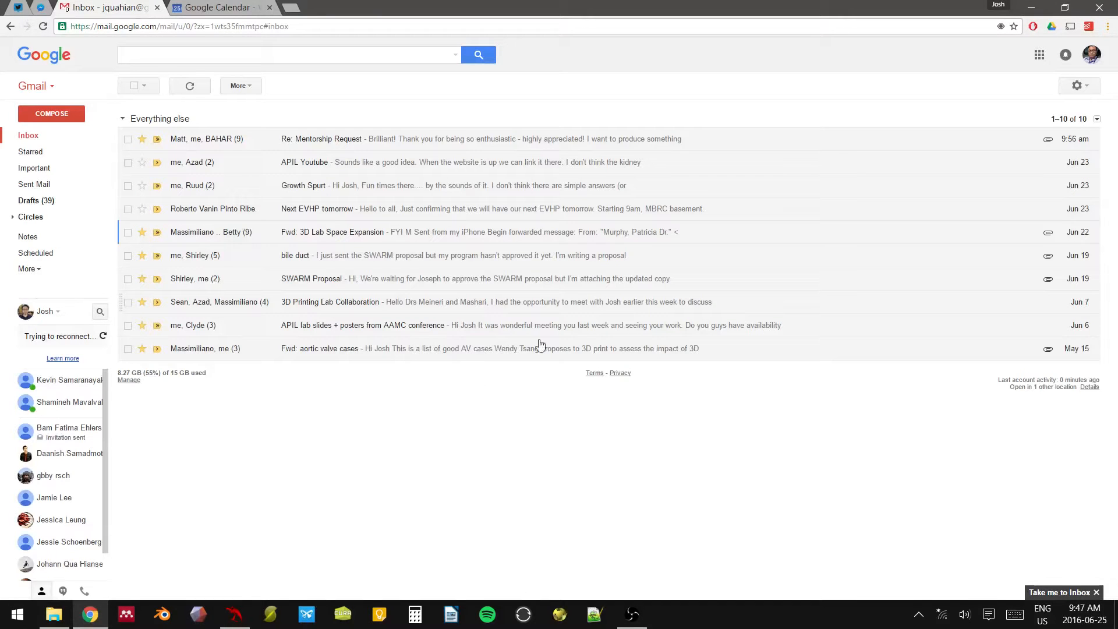
click(235, 614)
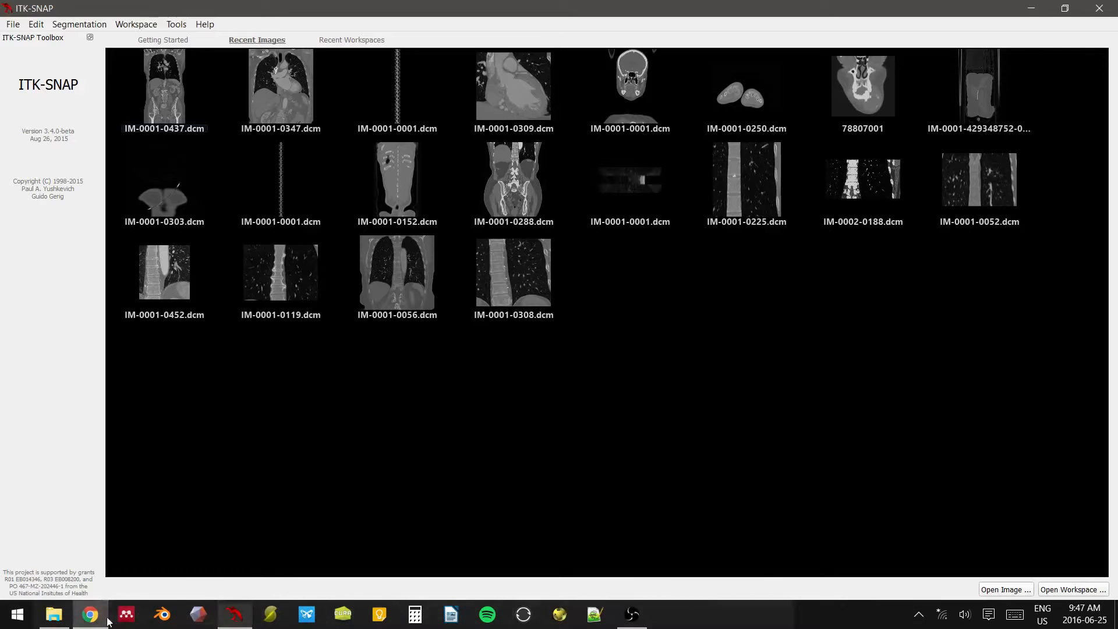
click(941, 614)
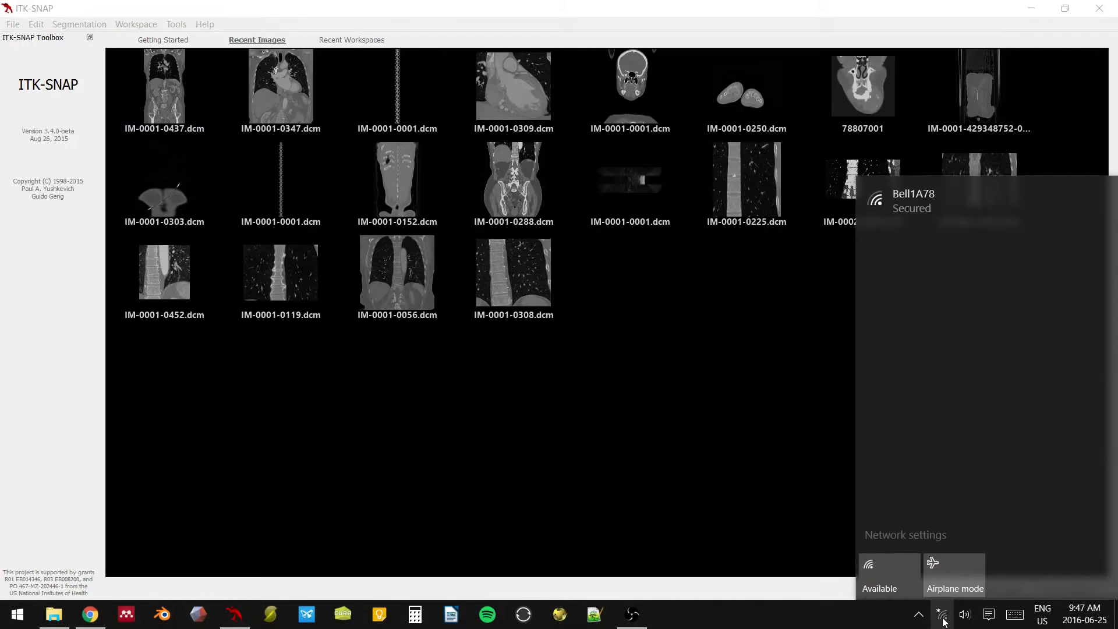
click(738, 537)
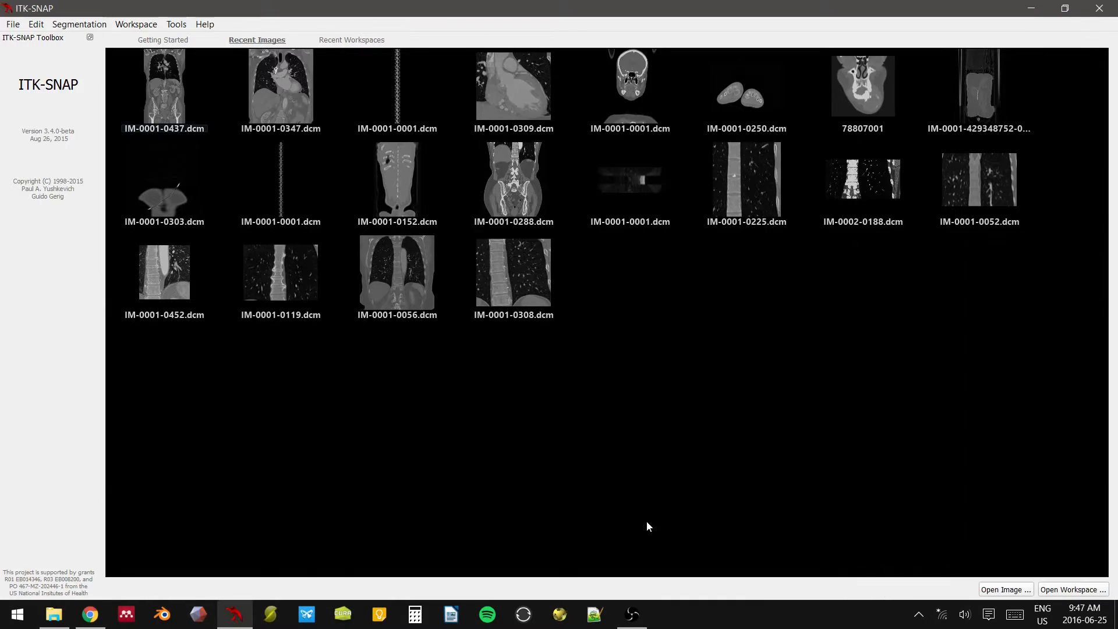
- Start opening a main image and bring up the file browser to choose its file
click(15, 27)
click(55, 40)
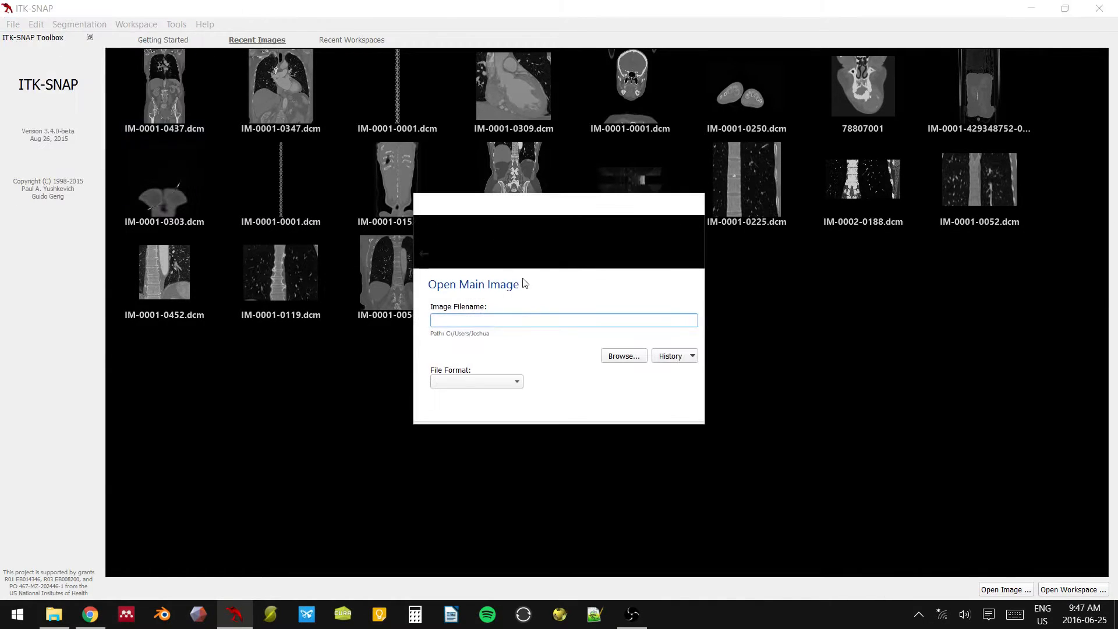
drag(553, 210, 553, 170)
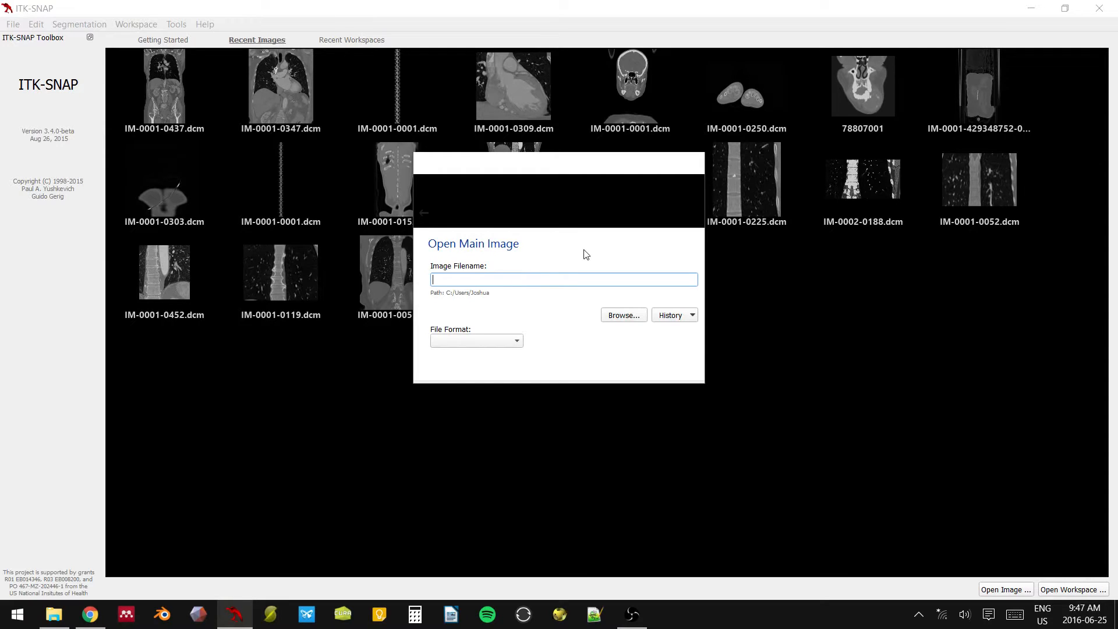
key(Tab)
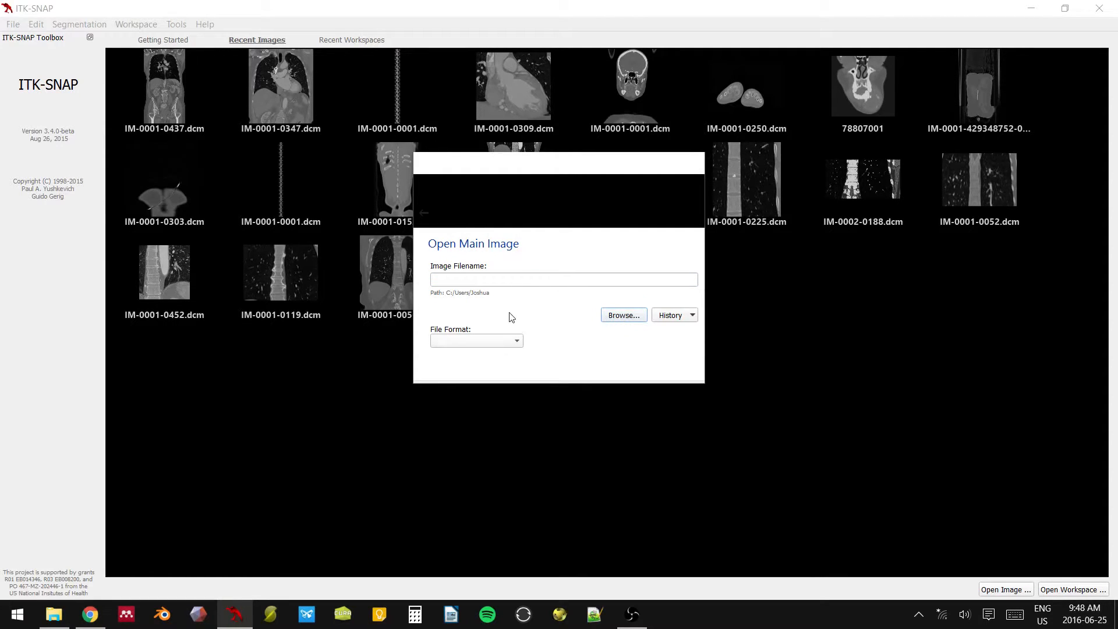
key(Return)
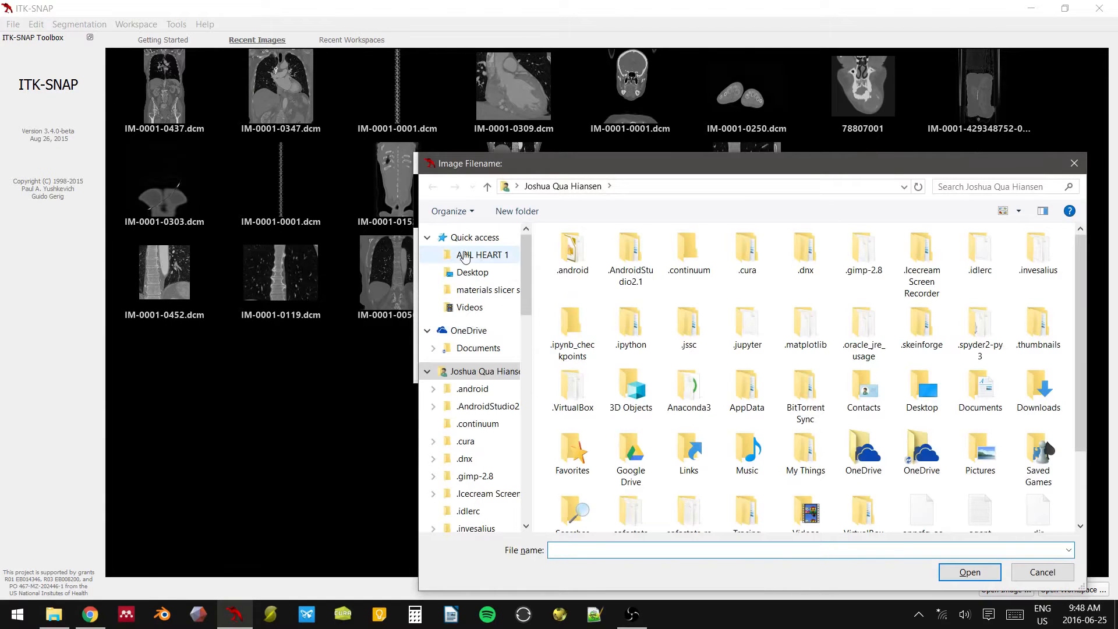
- Browse to the sample CT MRI folder on the Desktop
click(472, 273)
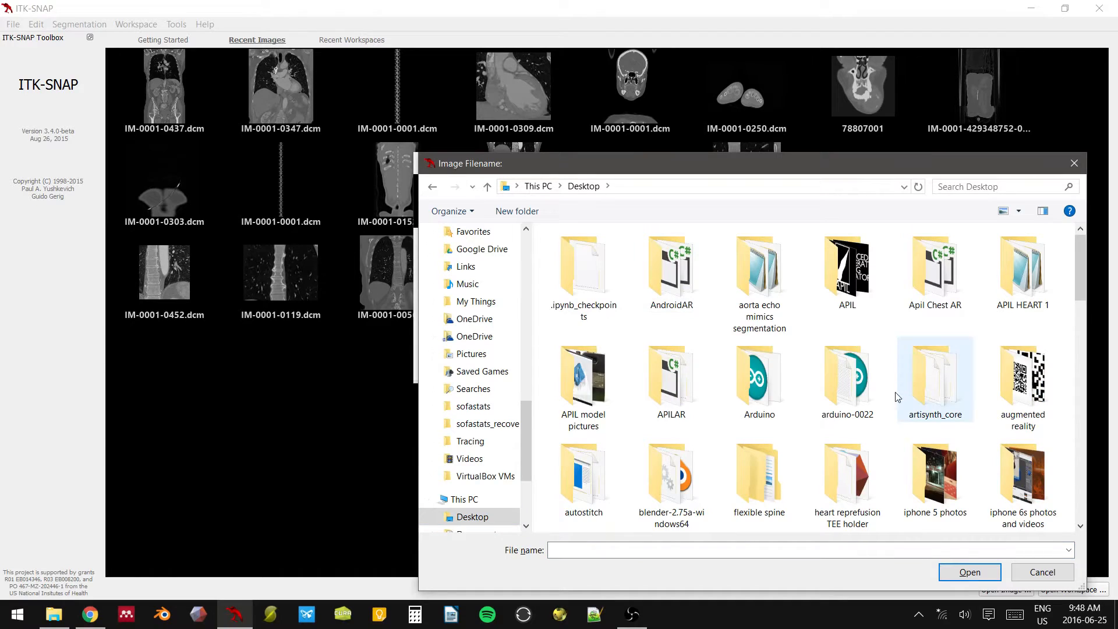
scroll(902, 361, down, 1)
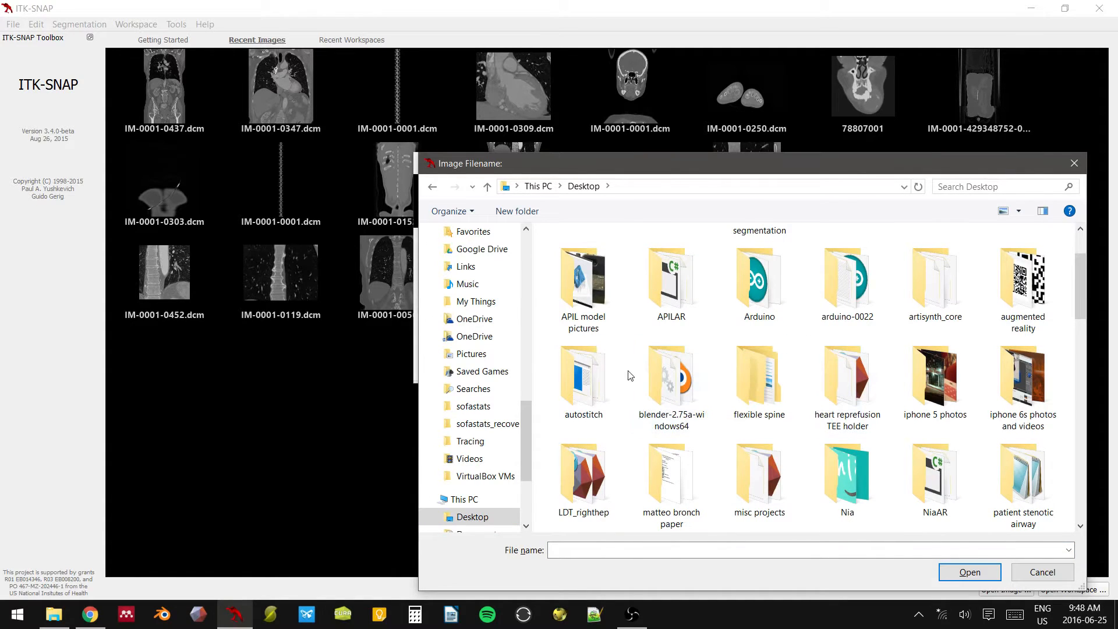
scroll(908, 424, down, 1)
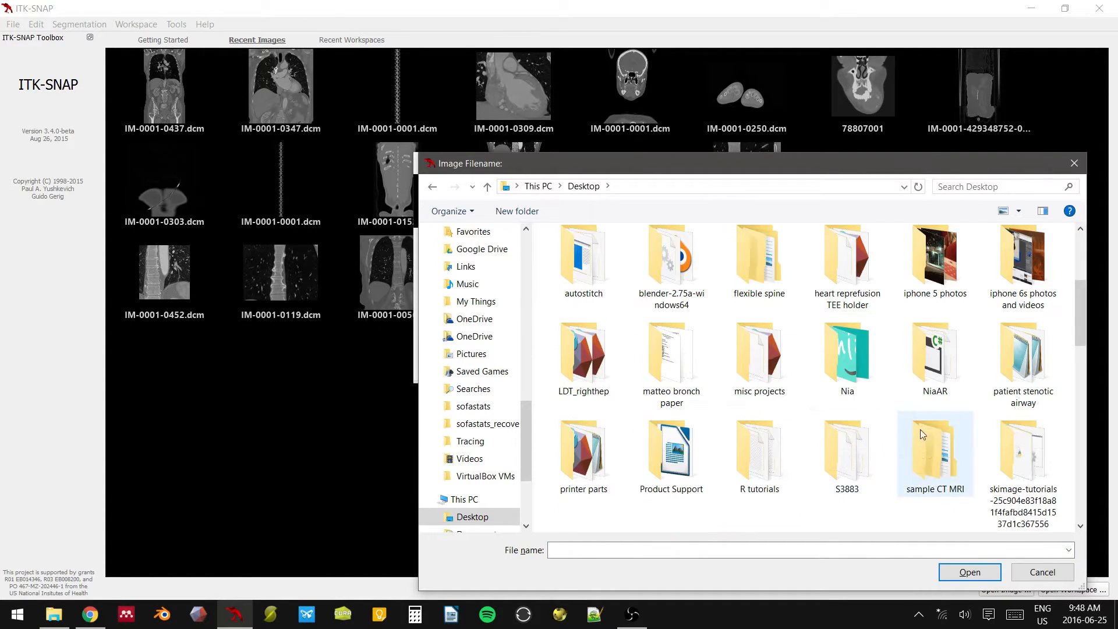
double_click(925, 446)
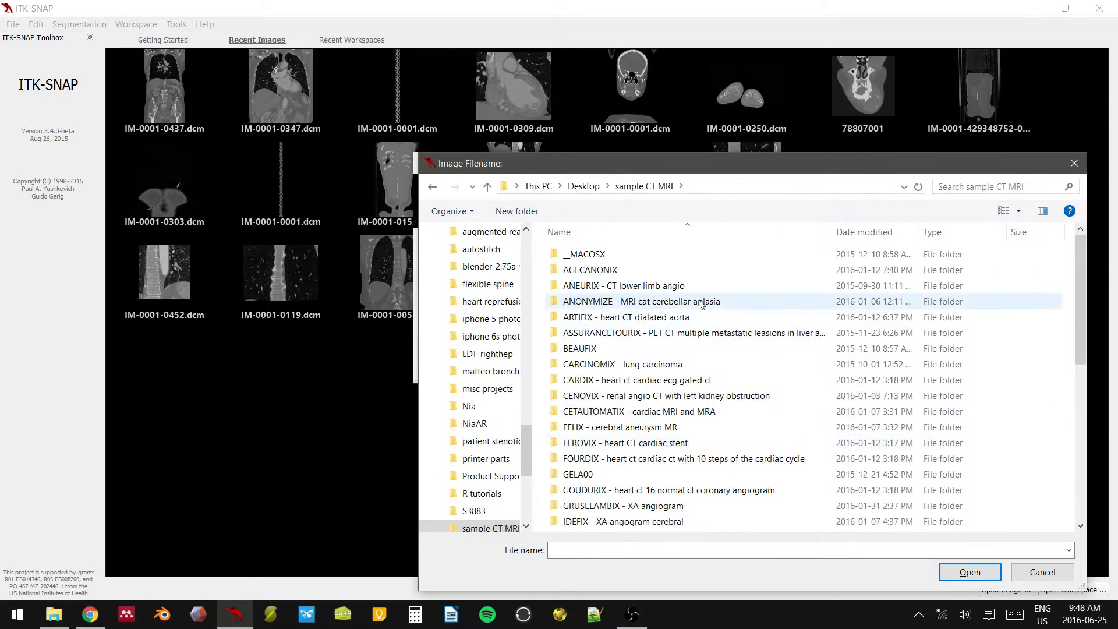
- Select IM-0001-0001.dcm in the ARTERIELLES - 5 folder under CARCINOMIX - lung carcinoma, CT THORACO-ABDO
click(656, 368)
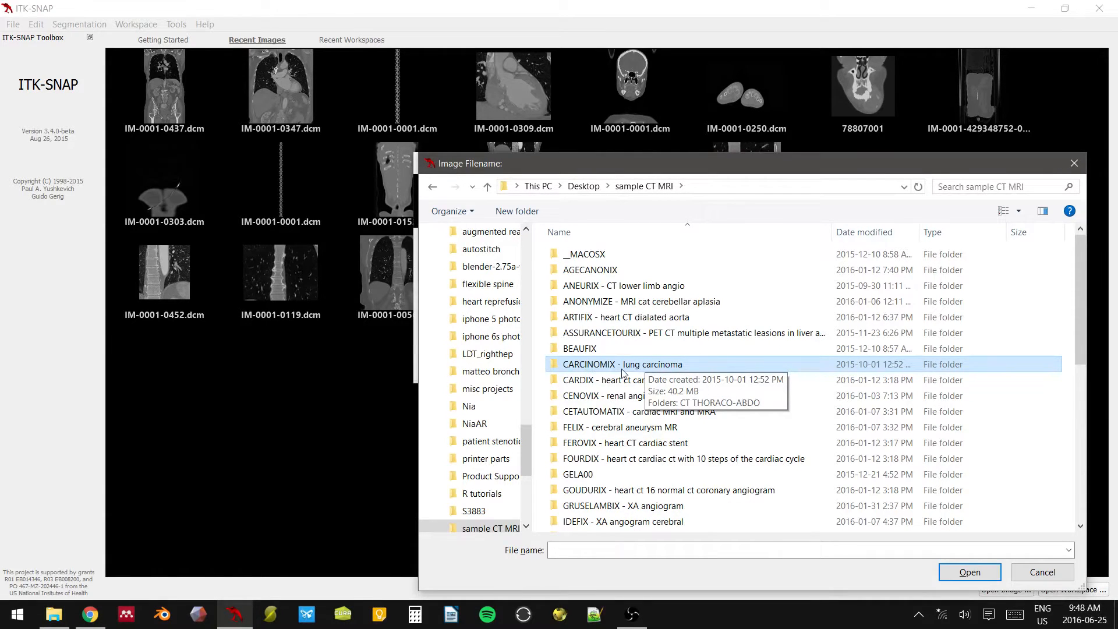
double_click(671, 366)
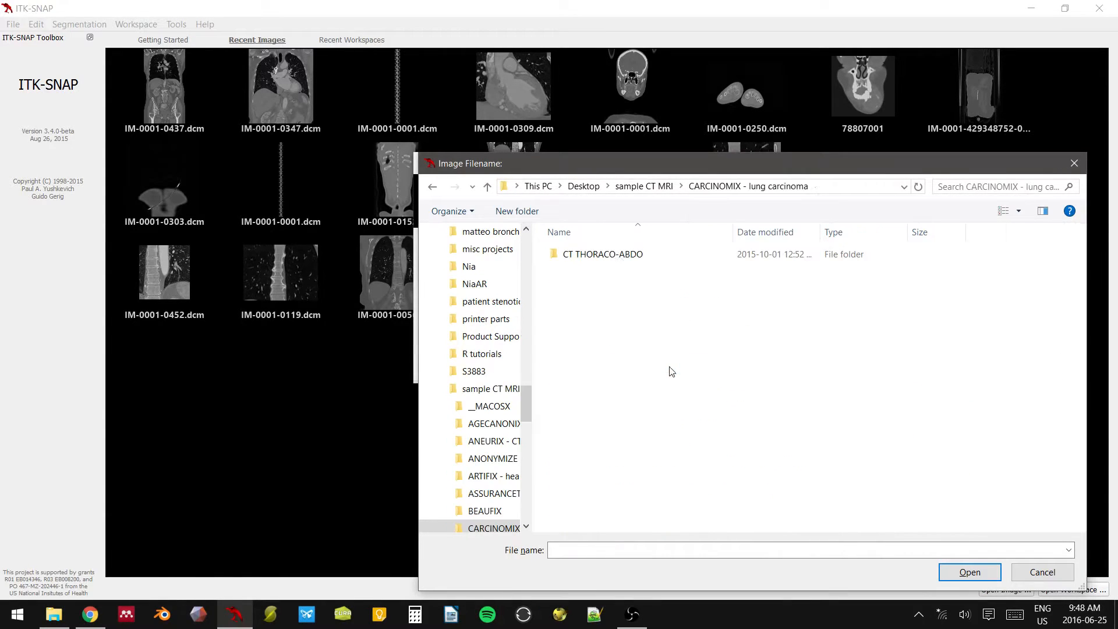
double_click(612, 255)
double_click(607, 256)
click(610, 255)
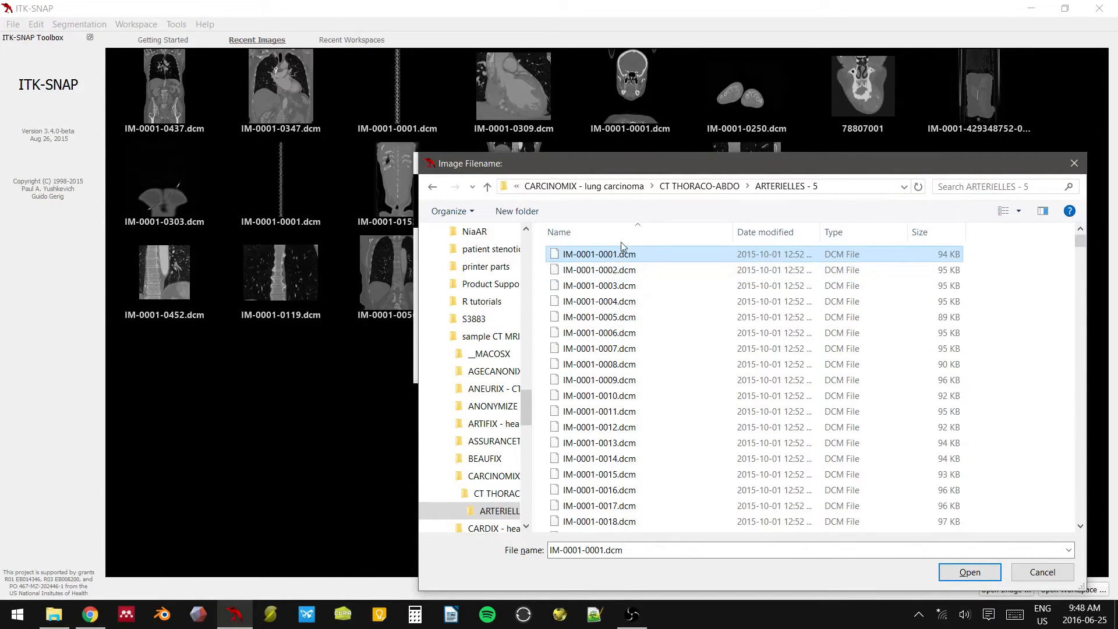
- Load the selected file as a DICOM Image Series and dismiss the image summary
drag(749, 164, 668, 57)
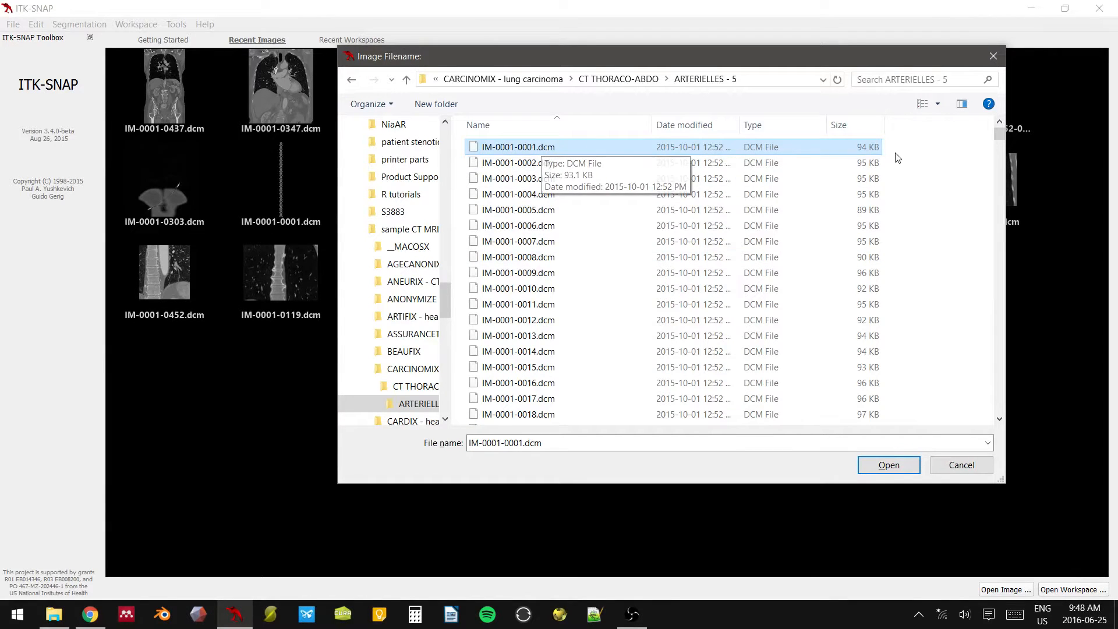
drag(997, 136, 991, 81)
click(899, 466)
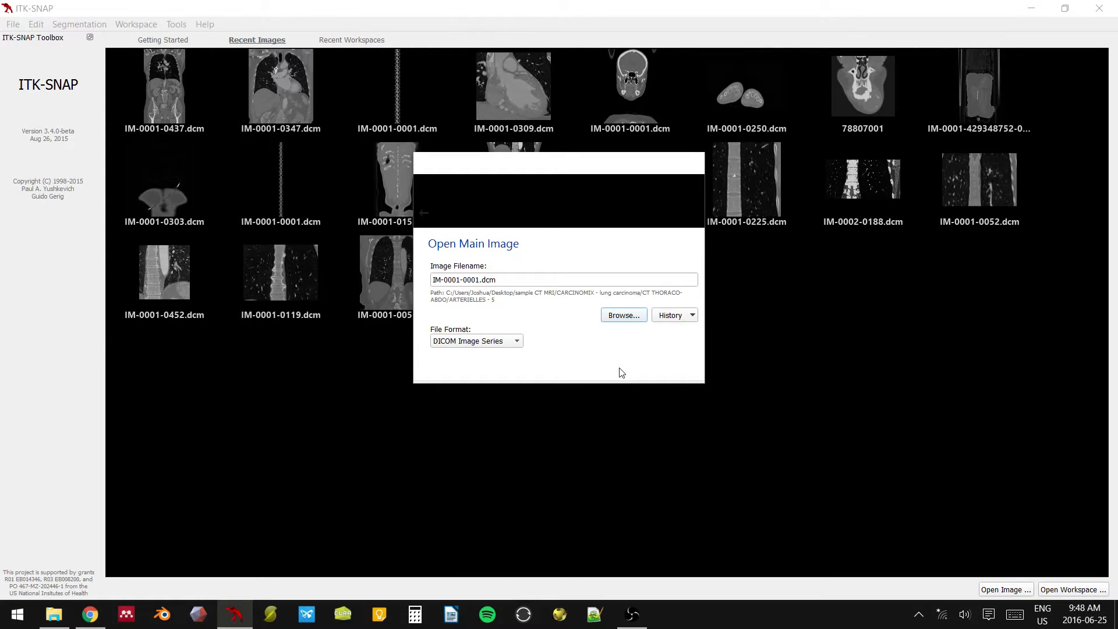
key(Tab)
key(Return)
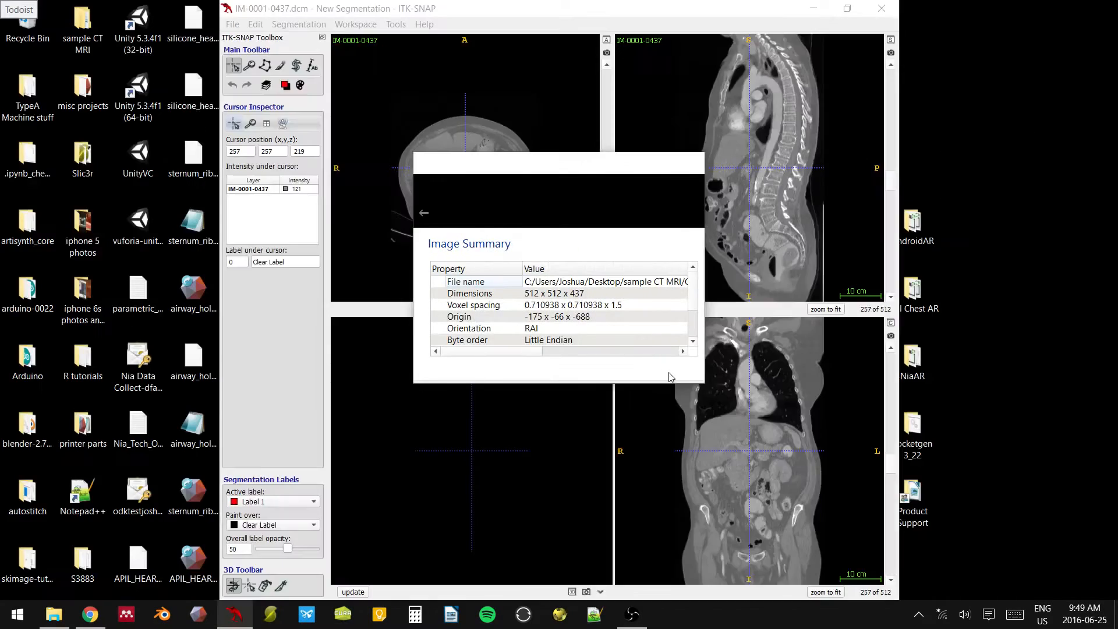
click(668, 373)
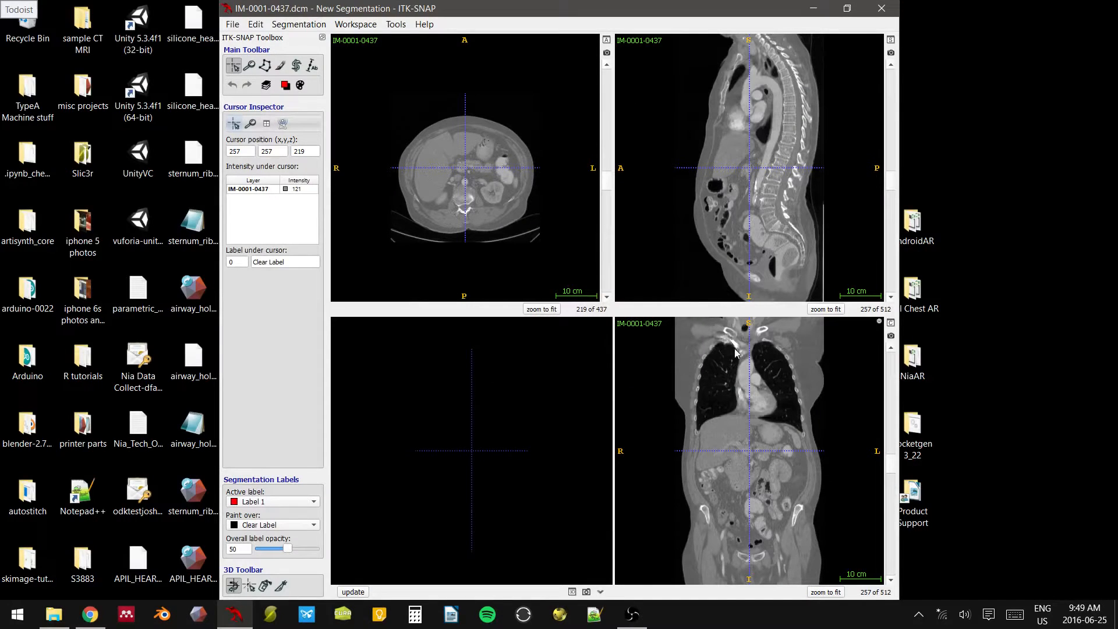
- Examine the coronal slices of the chest from the heart back to the mass in the left lung, and place the cursor on the mass
right_drag(759, 403, 761, 490)
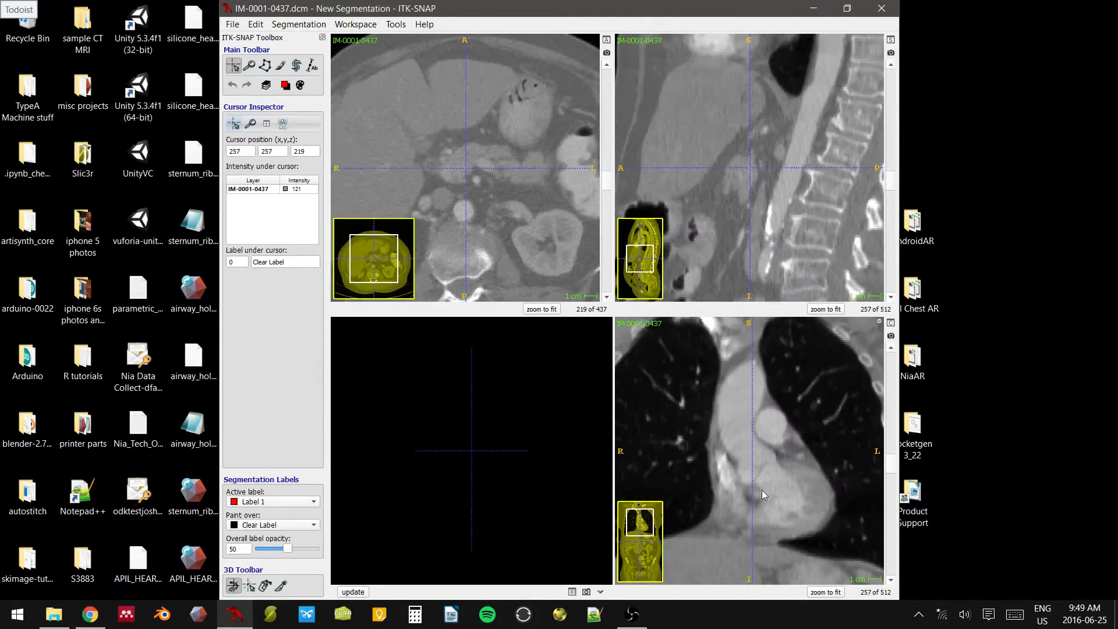
click(759, 492)
middle_drag(742, 360, 748, 439)
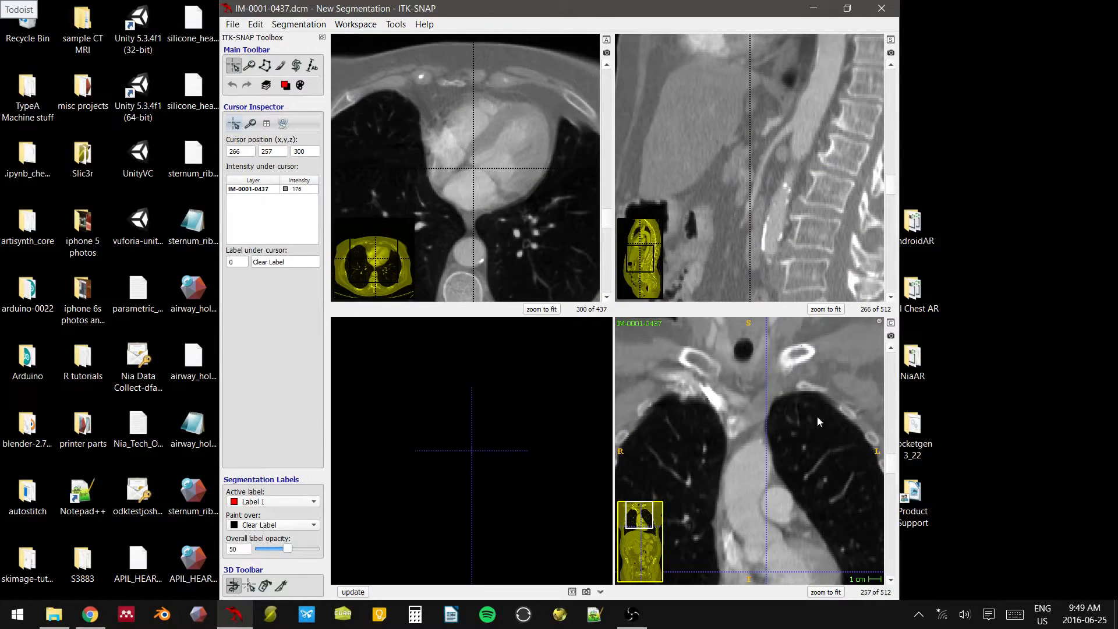
right_drag(719, 455, 741, 481)
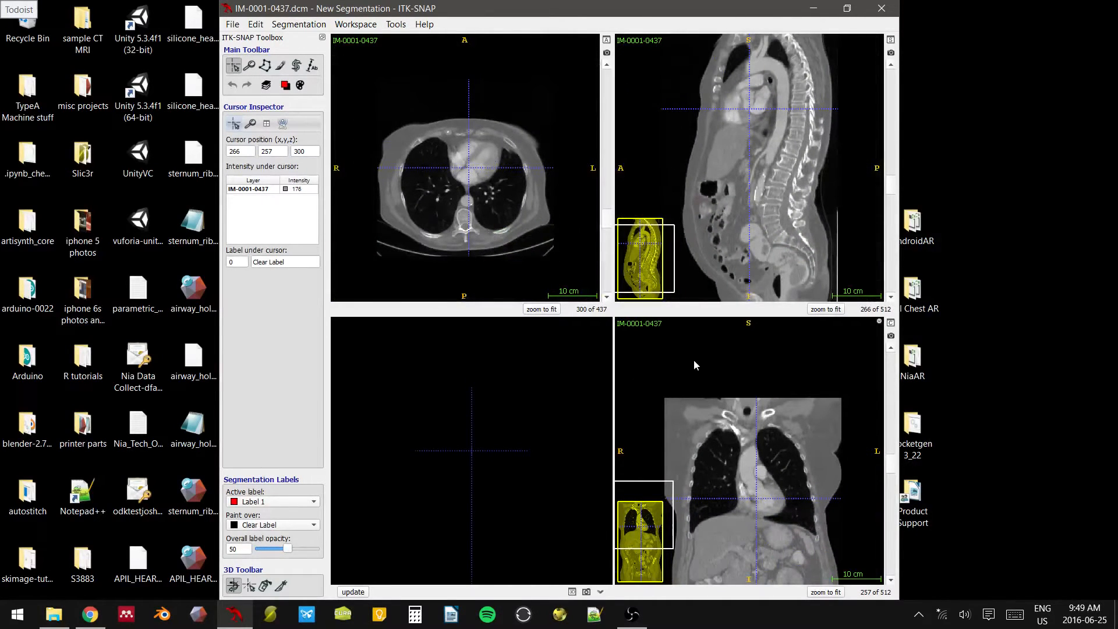
scroll(777, 483, down, 5)
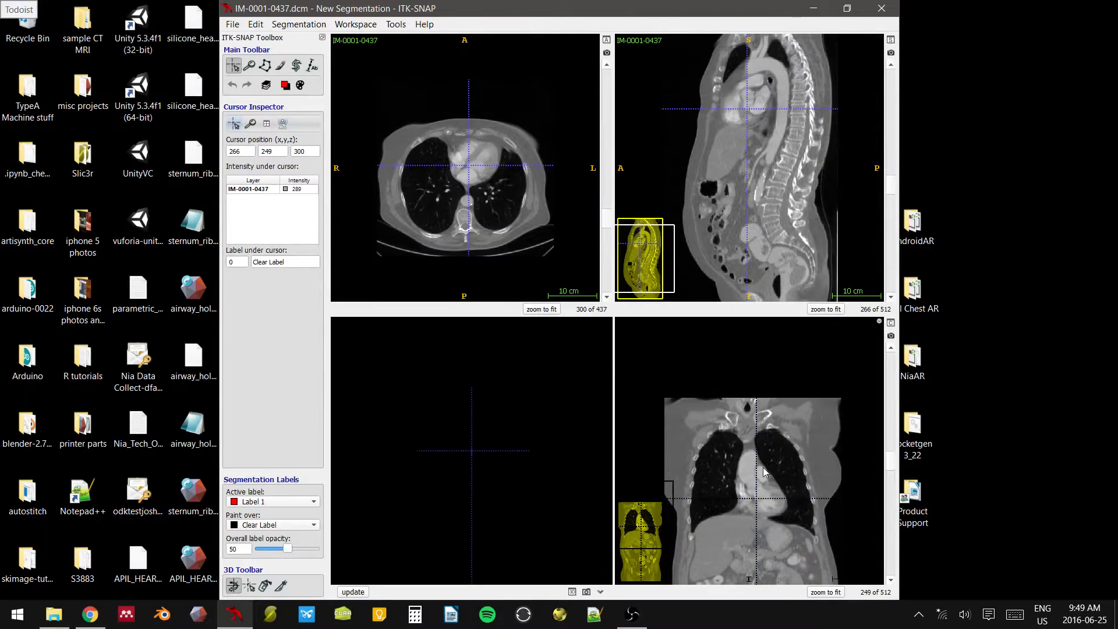
right_drag(777, 483, 793, 436)
scroll(801, 443, down, 16)
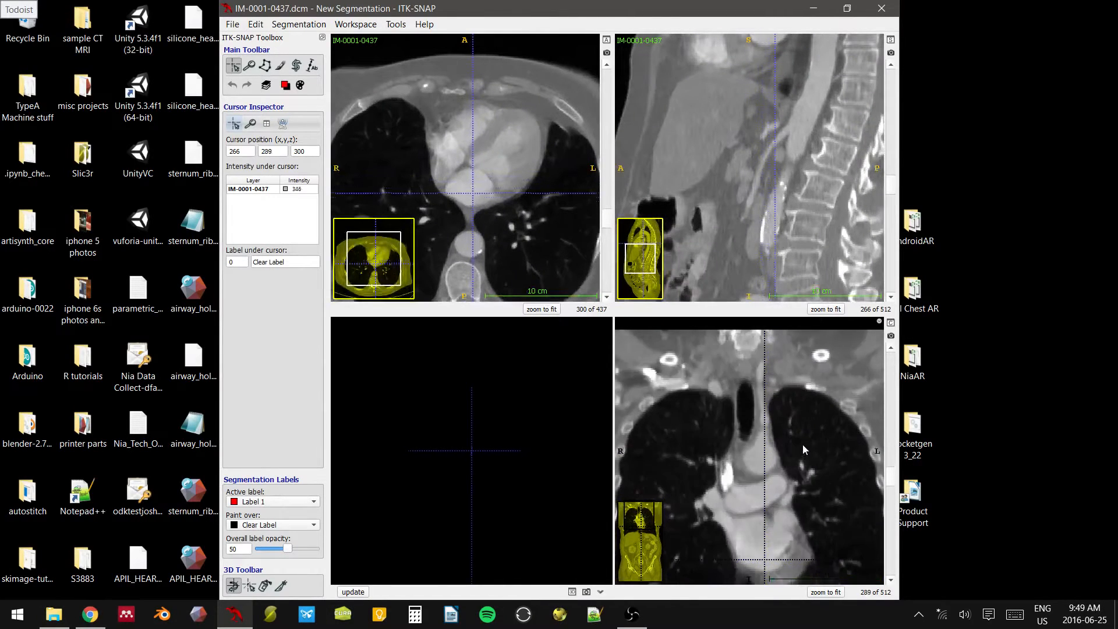
scroll(809, 432, down, 10)
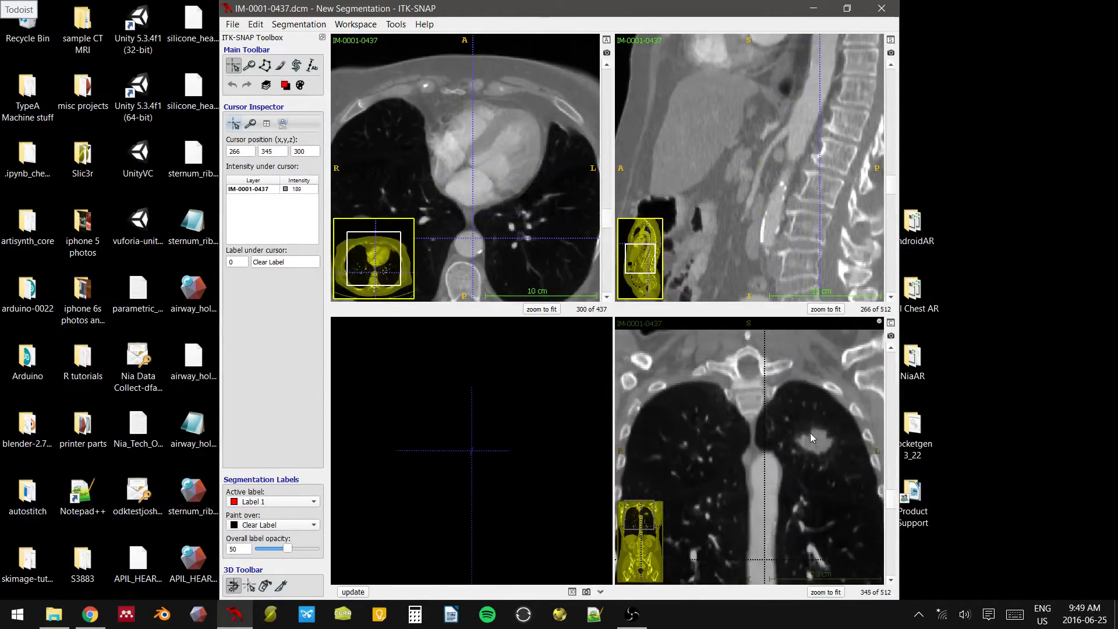
click(813, 440)
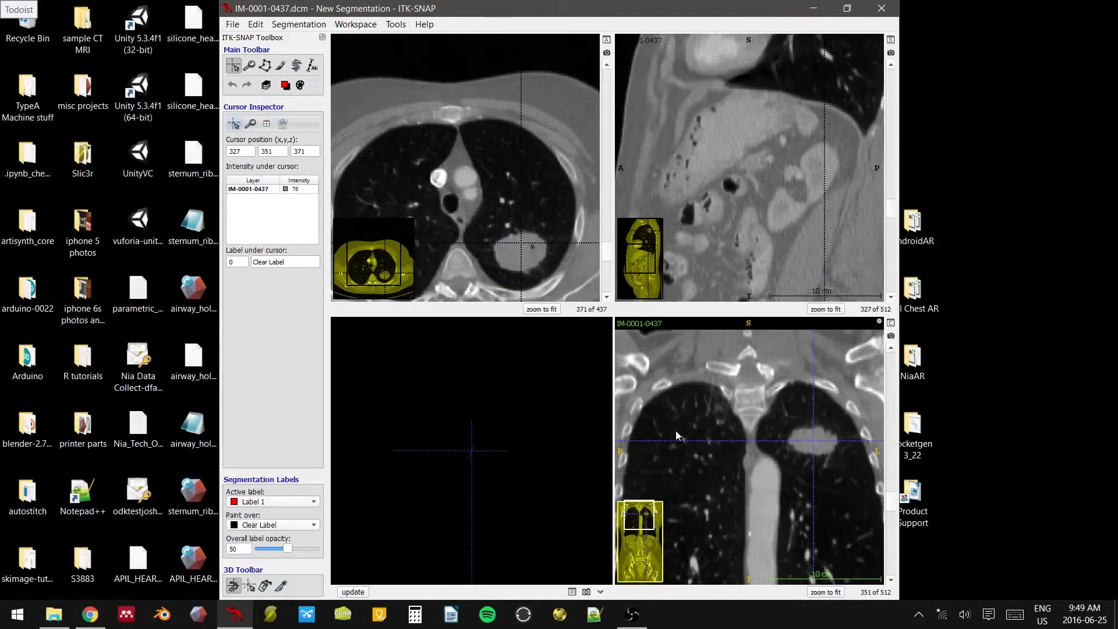
- Compare the left lung mass with the small lesion beside the spine at the right lung apex in the coronal view
middle_drag(789, 442, 770, 422)
scroll(793, 420, down, 4)
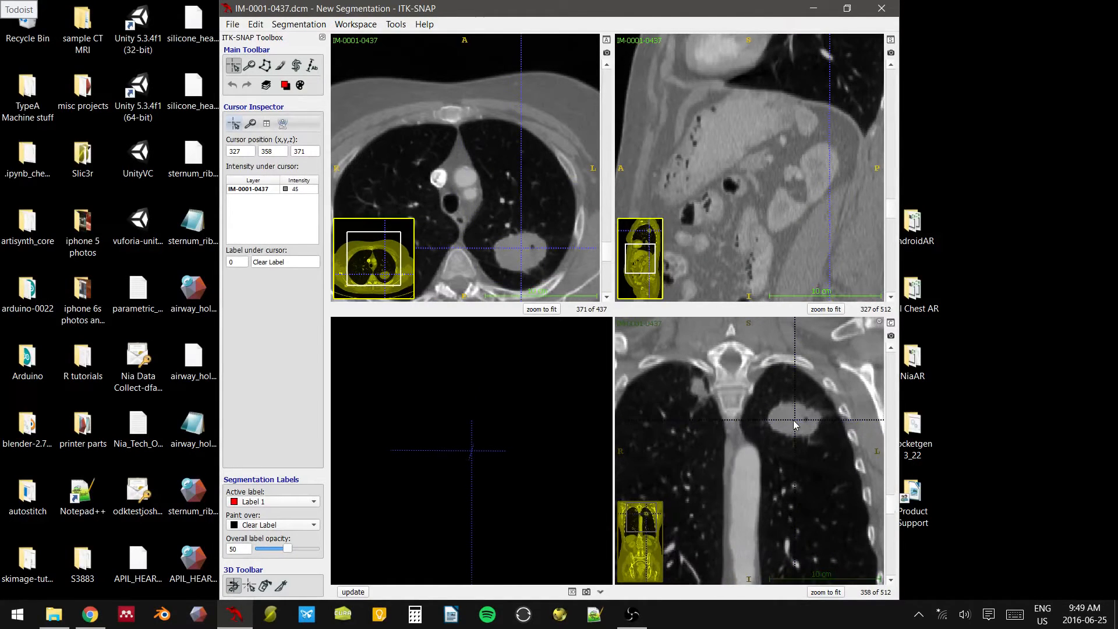
scroll(711, 394, down, 1)
scroll(700, 396, up, 5)
click(699, 394)
click(793, 411)
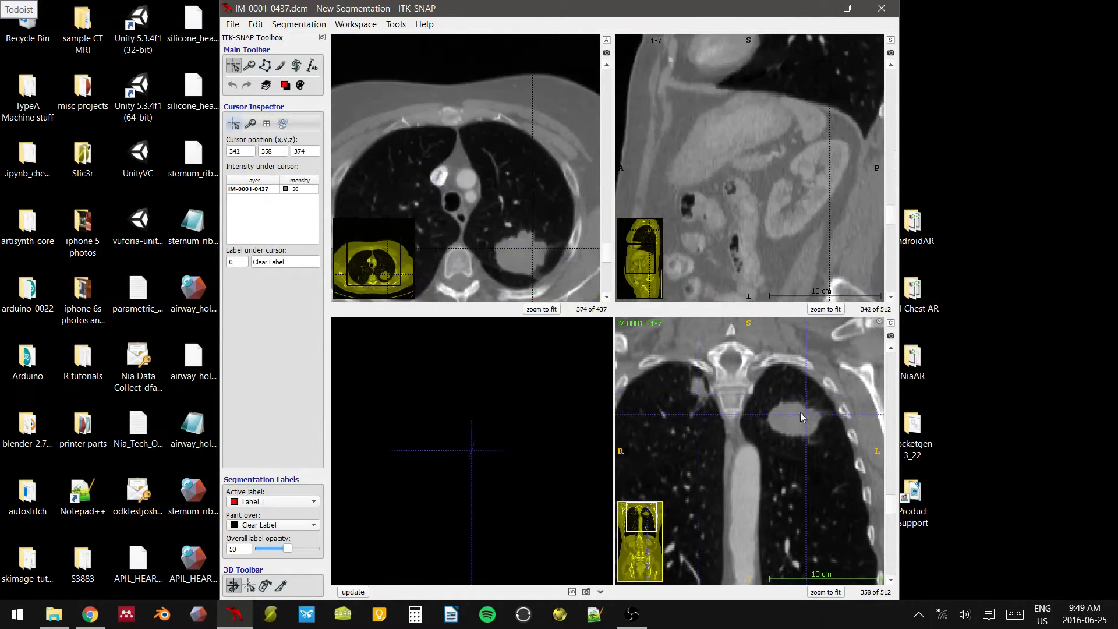
- Maximize the window and place the cursor on the left lung mass with both lungs in the coronal view
click(847, 8)
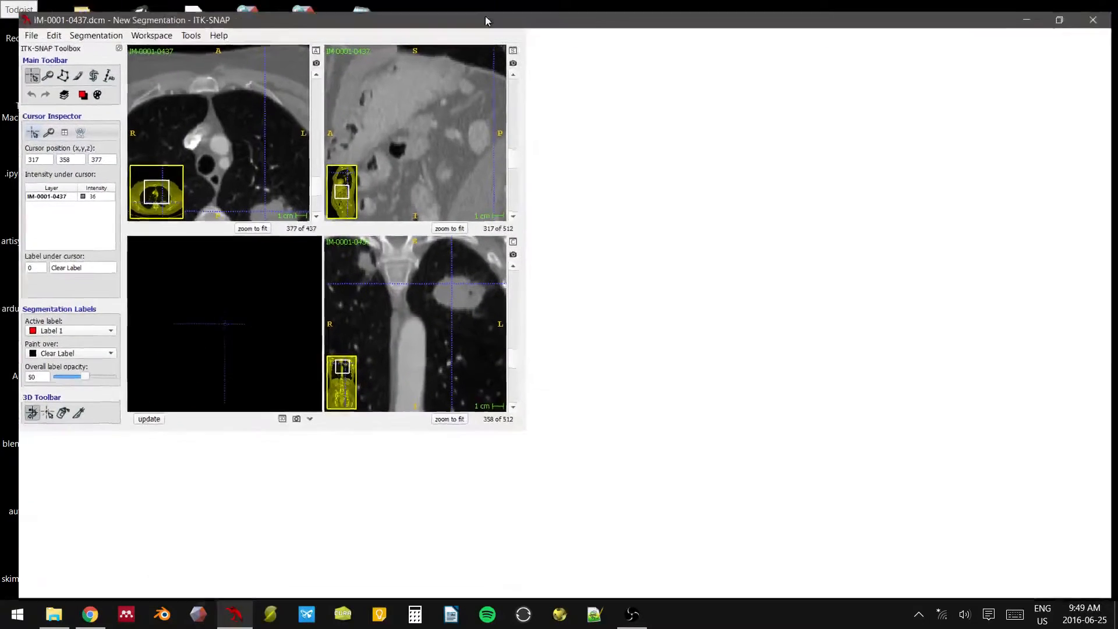
click(487, 11)
click(906, 418)
middle_drag(906, 417, 900, 382)
scroll(899, 382, up, 2)
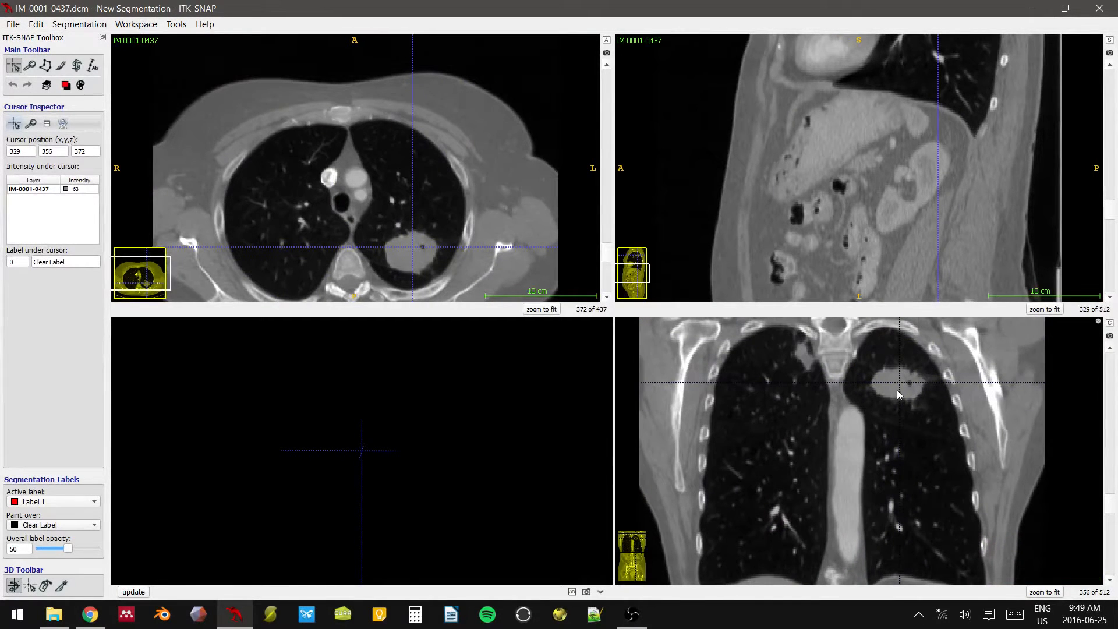
right_drag(896, 390, 904, 394)
mouse_move(901, 394)
mouse_down()
mouse_move(881, 396)
mouse_move(895, 392)
mouse_up()
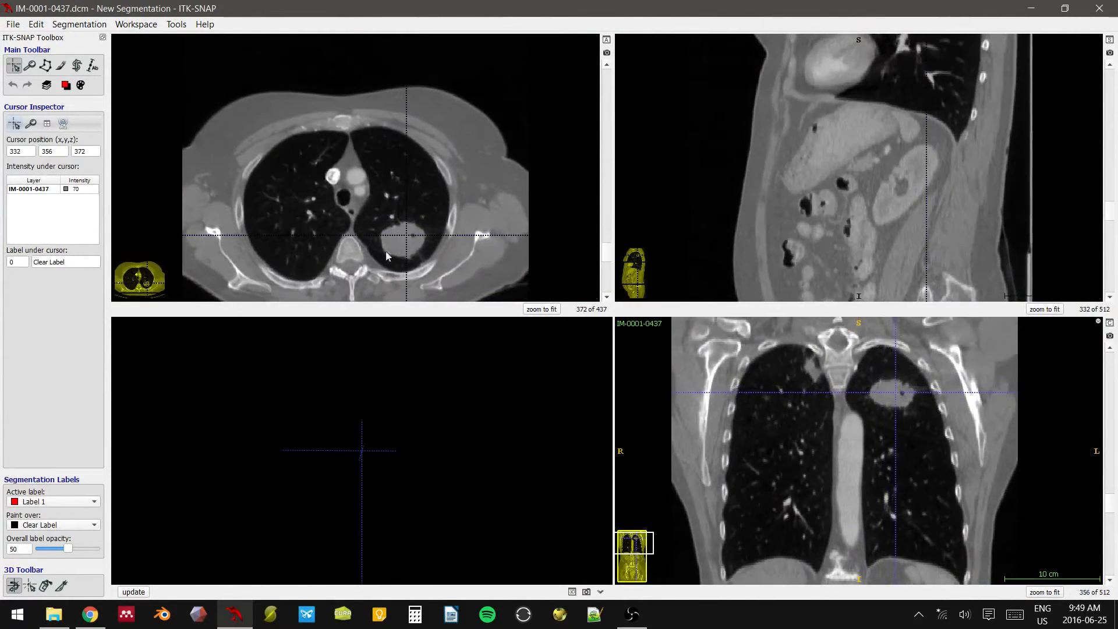
right_drag(916, 400, 930, 401)
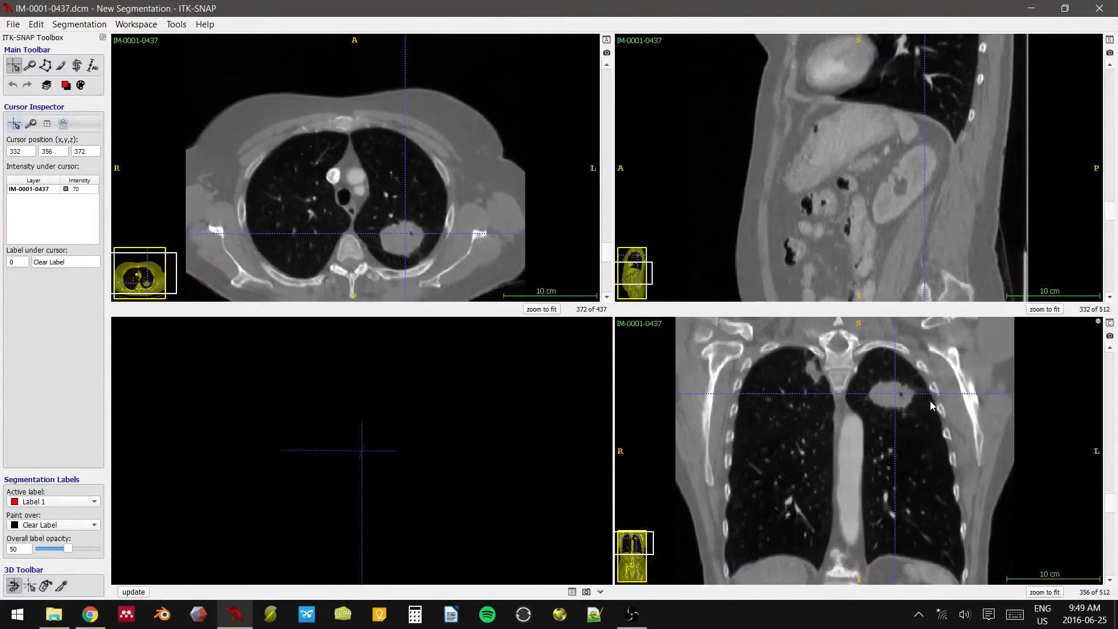
- Examine the extent of the left lung mass through the coronal slices in front of and behind it
click(893, 396)
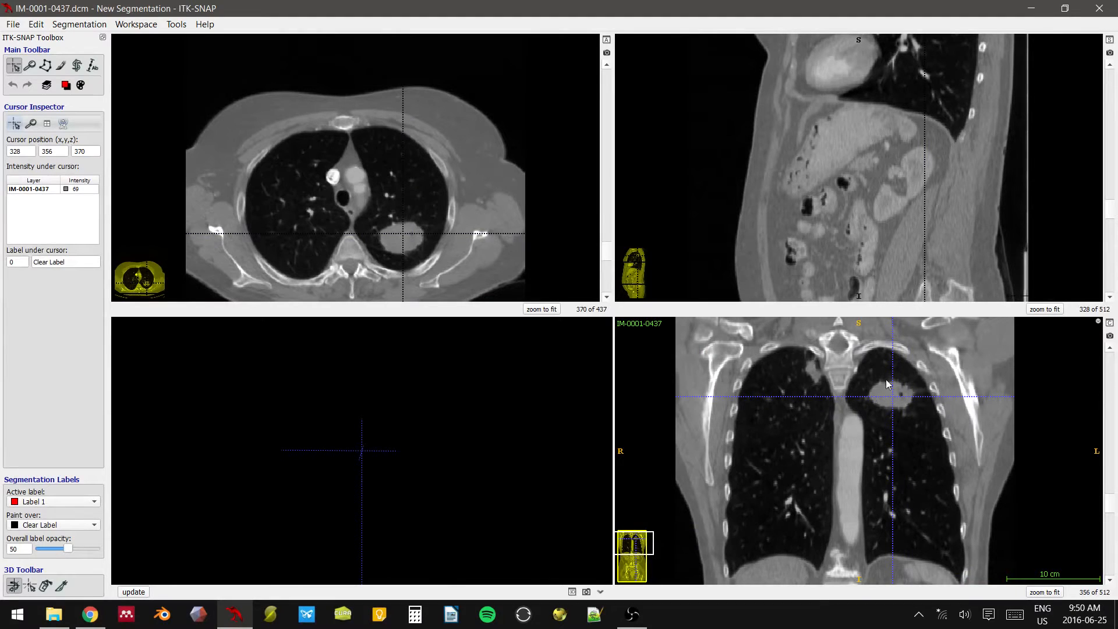
scroll(898, 407, up, 7)
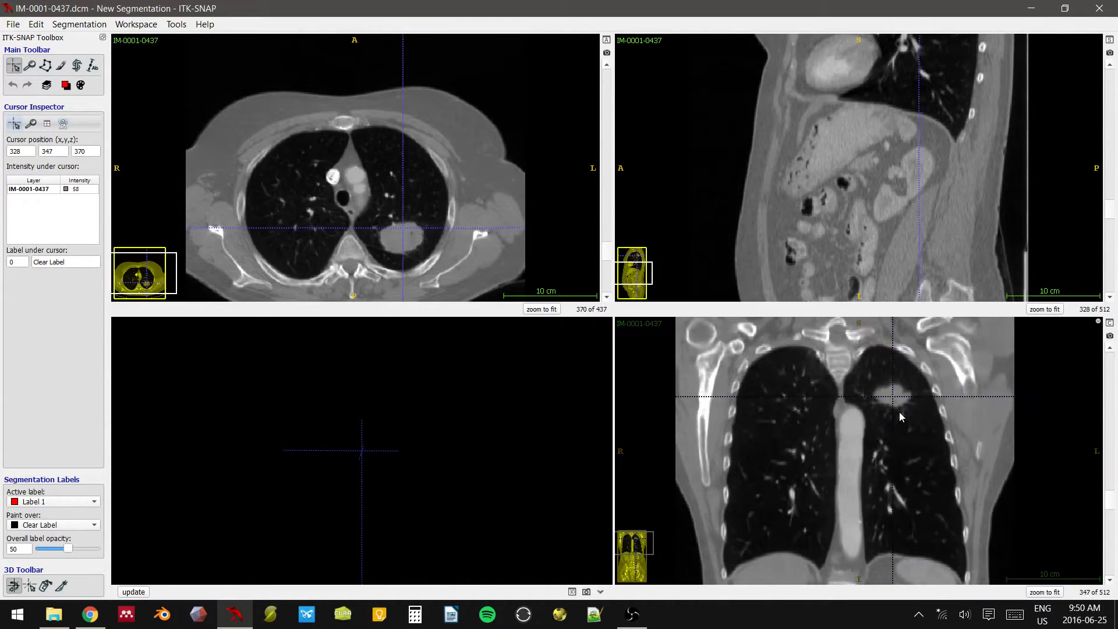
scroll(894, 464, down, 5)
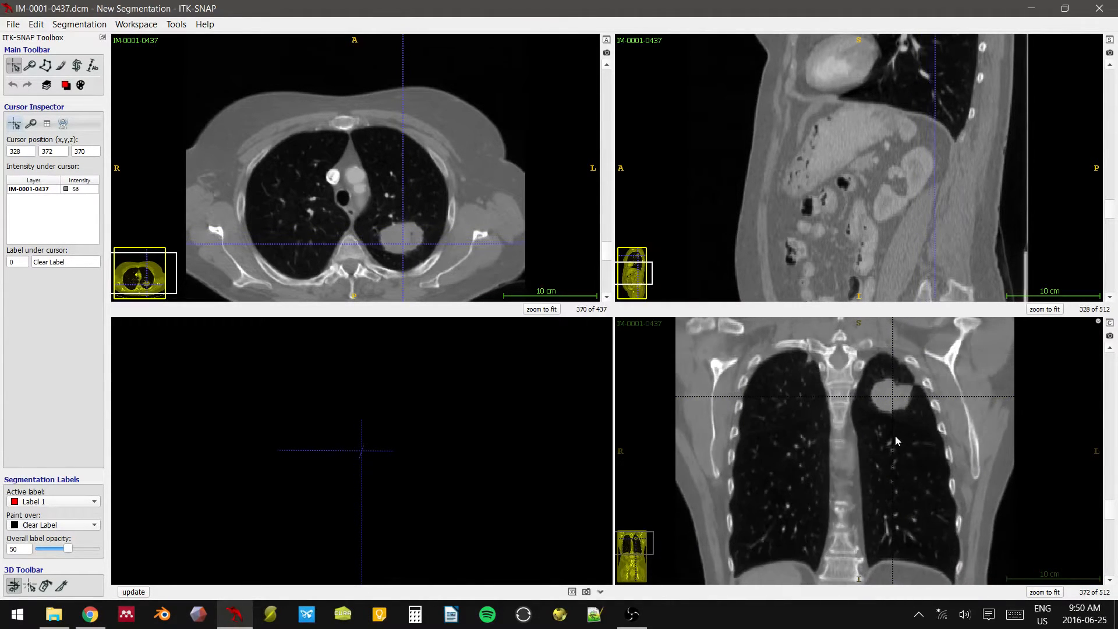
scroll(899, 408, down, 9)
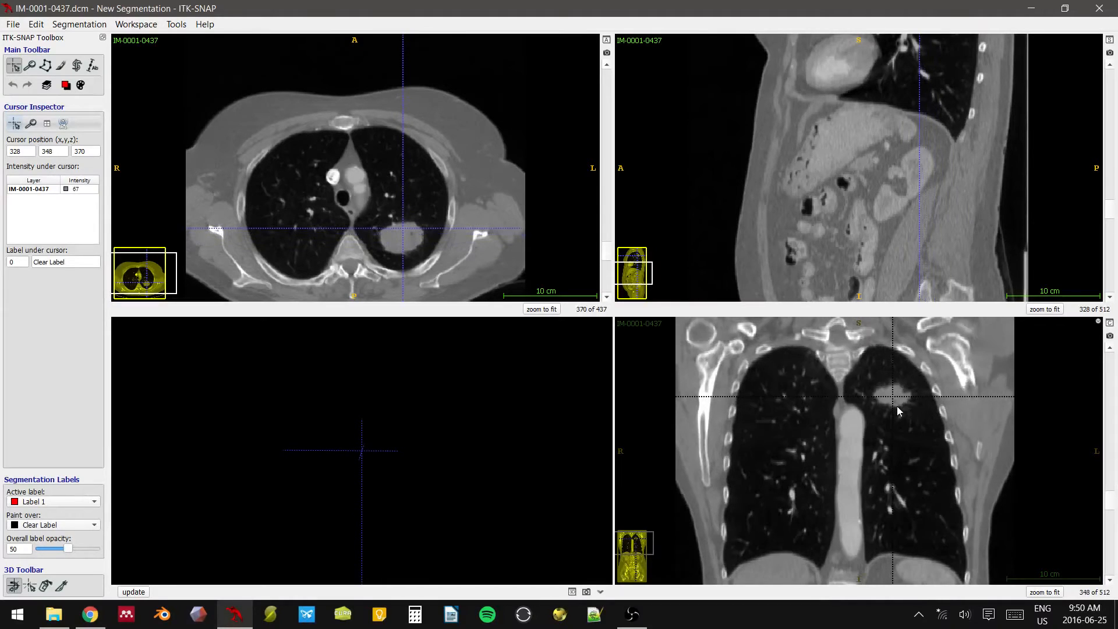
scroll(895, 410, up, 18)
scroll(889, 406, down, 9)
click(894, 393)
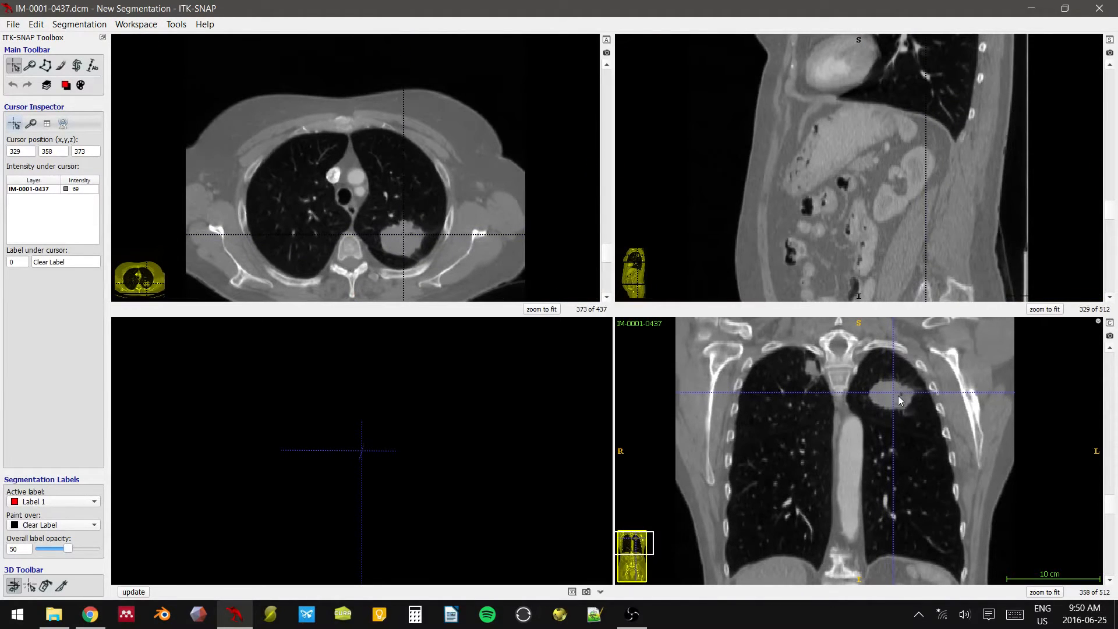
click(888, 390)
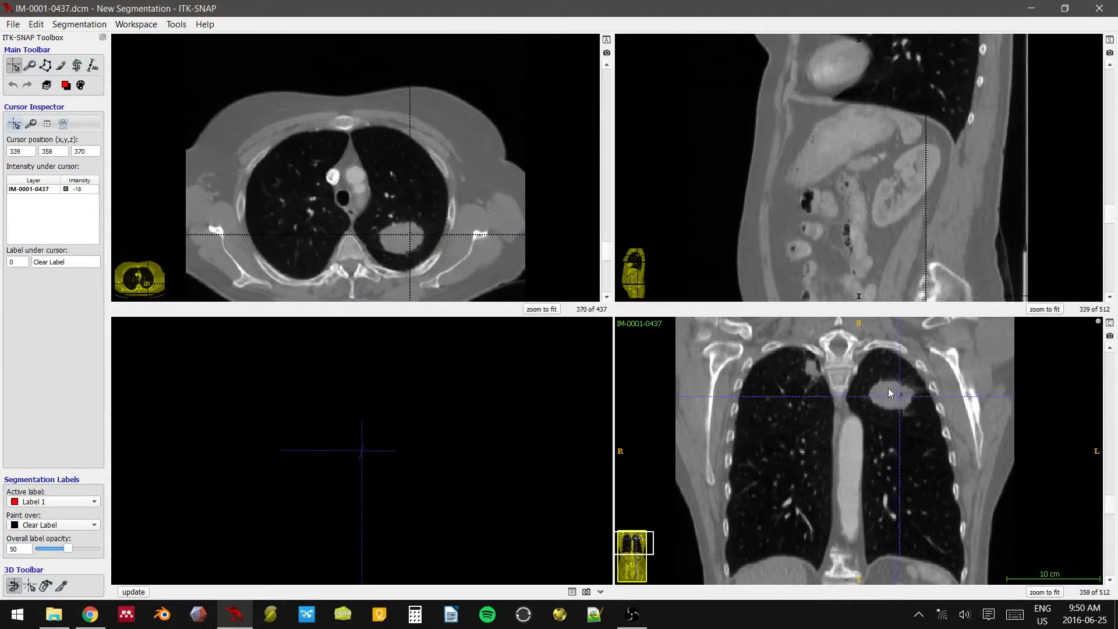
- Place the cursor on the trachea in the axial view and examine the airway through the coronal slices
click(344, 200)
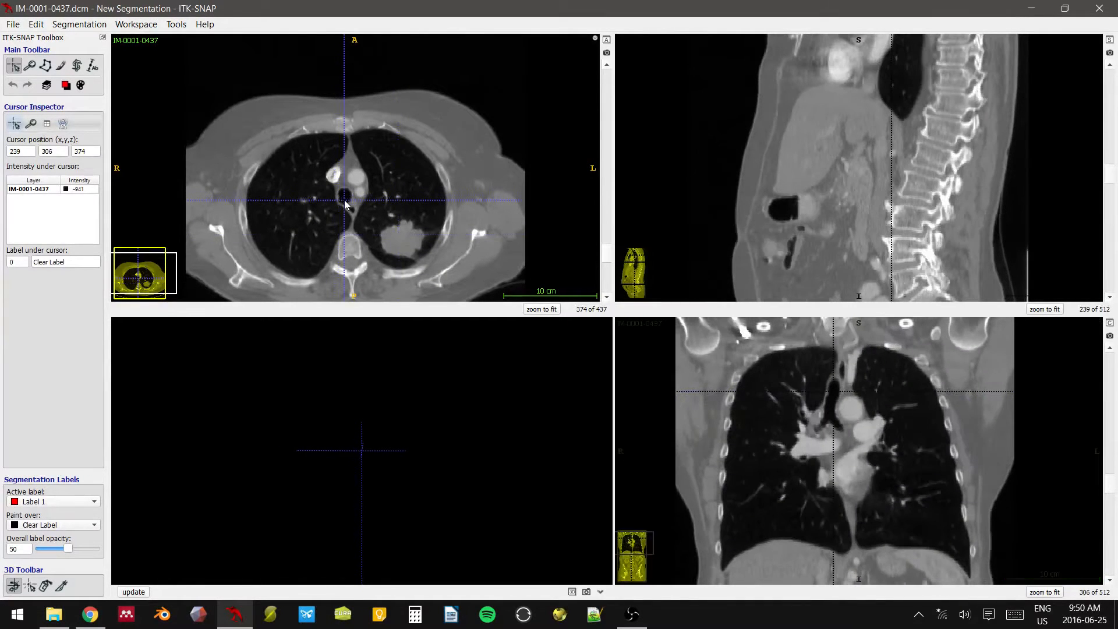
click(345, 198)
click(835, 385)
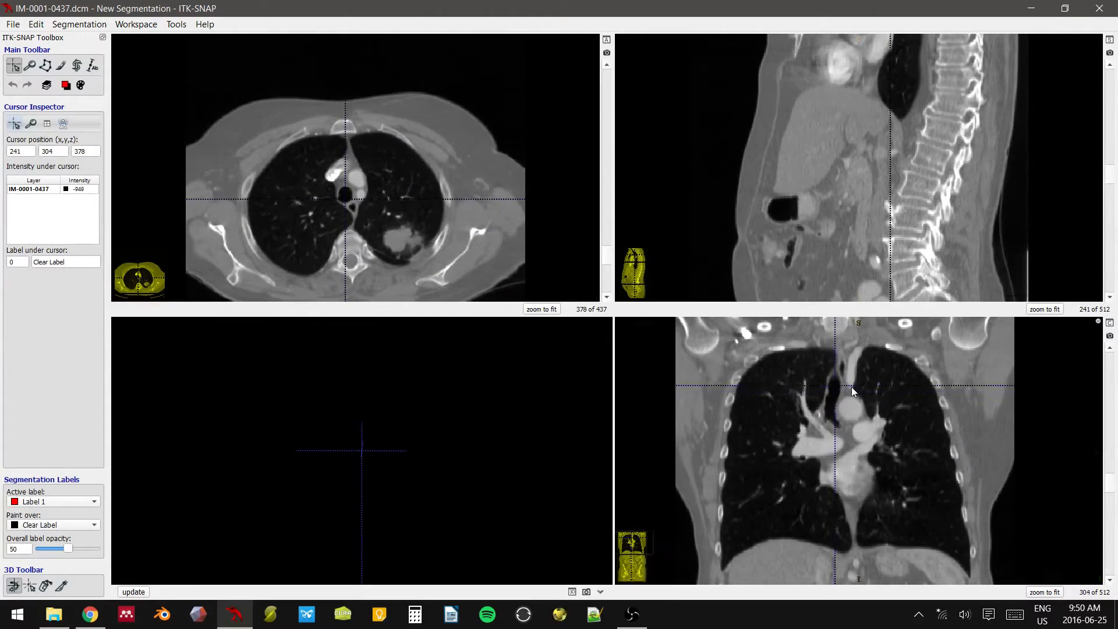
scroll(851, 388, down, 16)
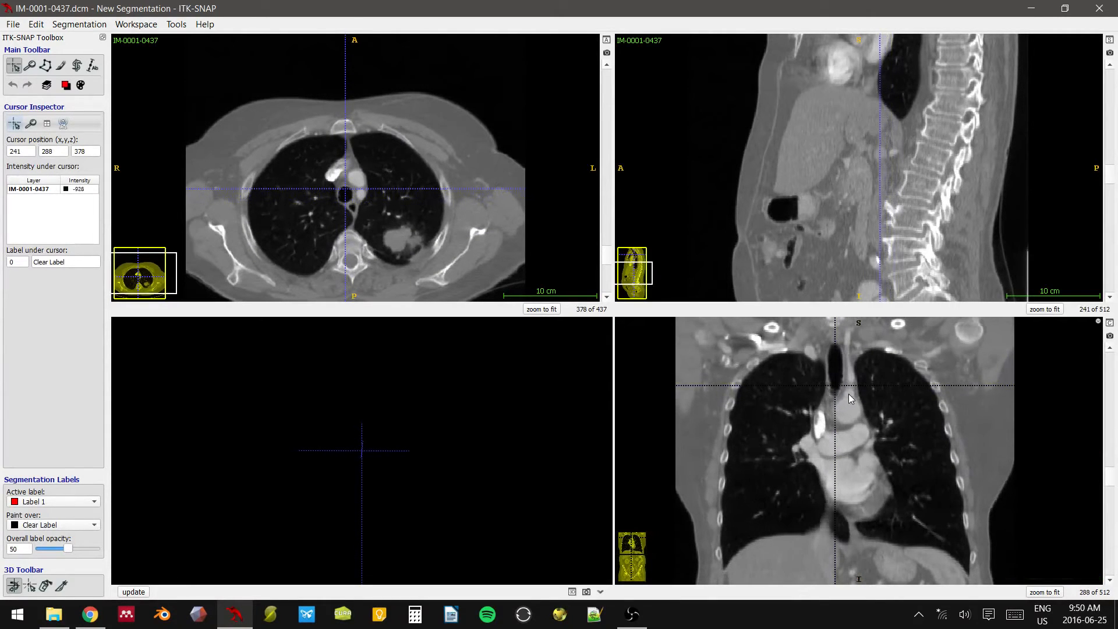
scroll(848, 394, down, 4)
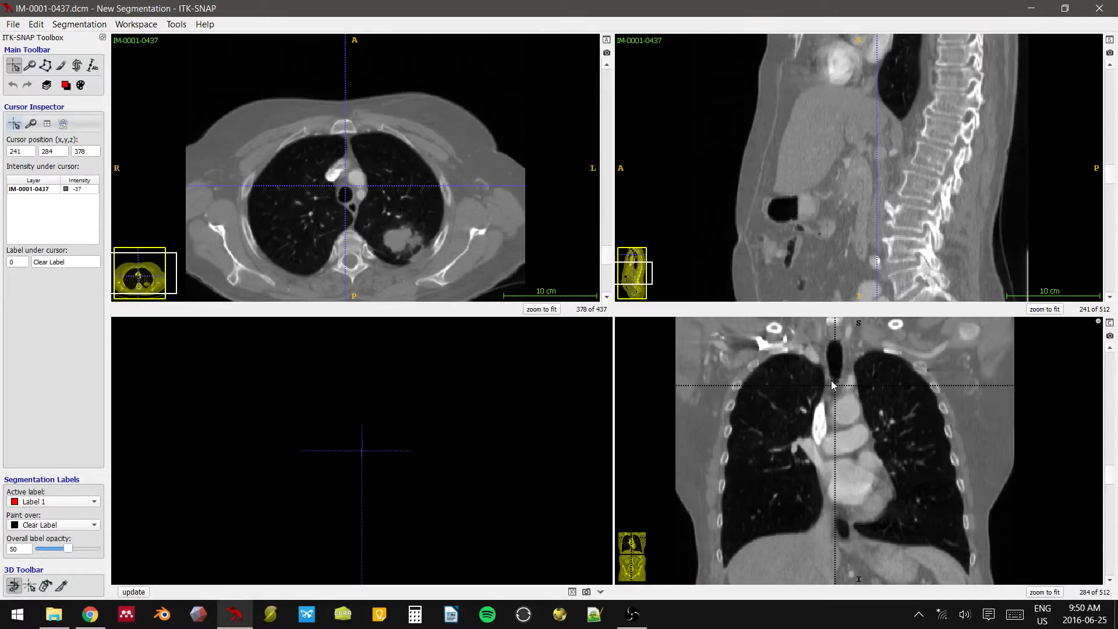
right_drag(852, 372, 850, 370)
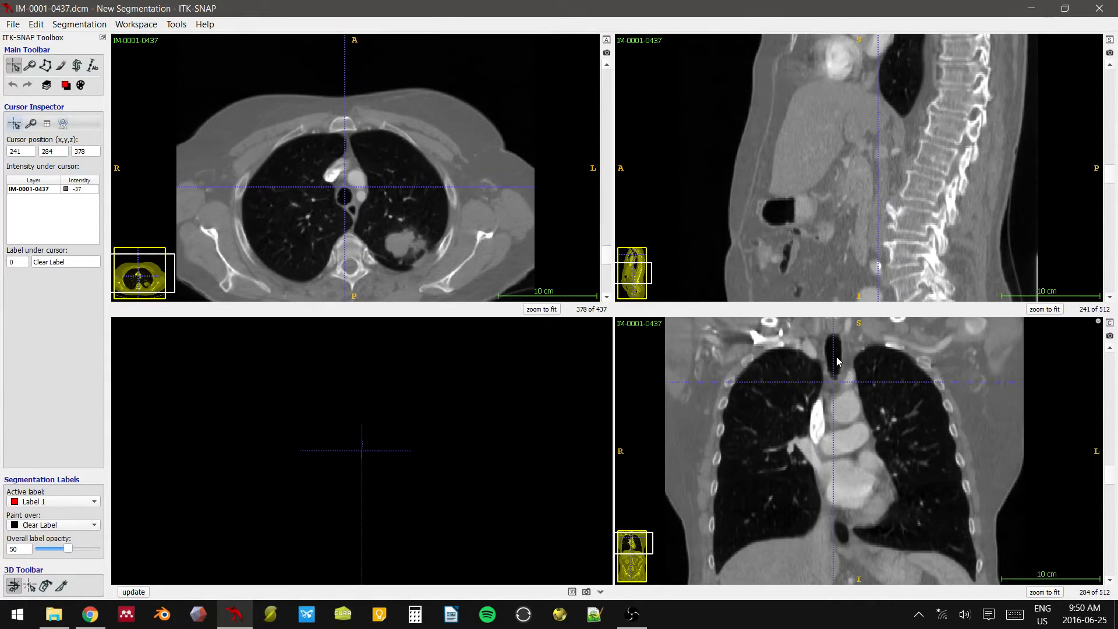
- Trace the trachea downward through the coronal slices to the level of the bifurcation, centring the enlarged view on it
click(835, 357)
scroll(840, 372, up, 5)
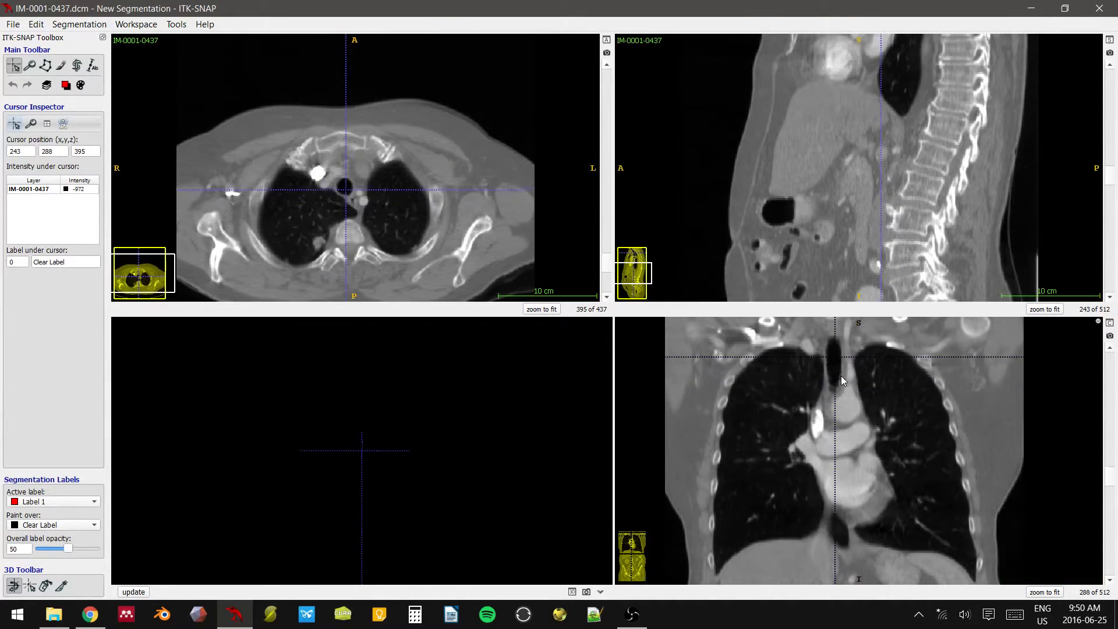
scroll(834, 379, up, 14)
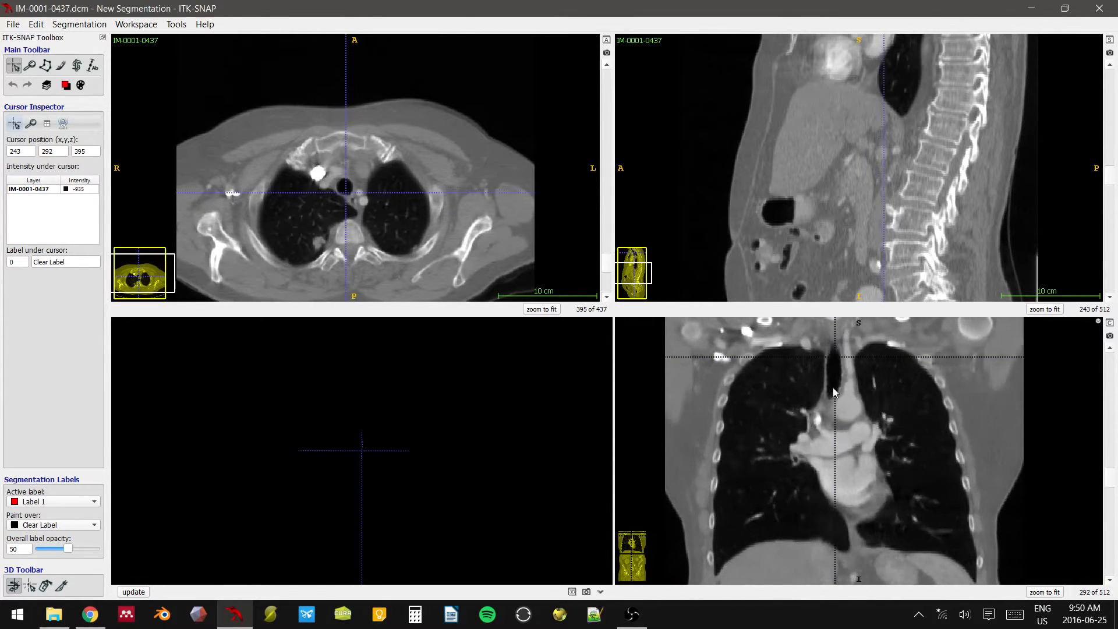
click(832, 391)
right_drag(851, 400, 851, 386)
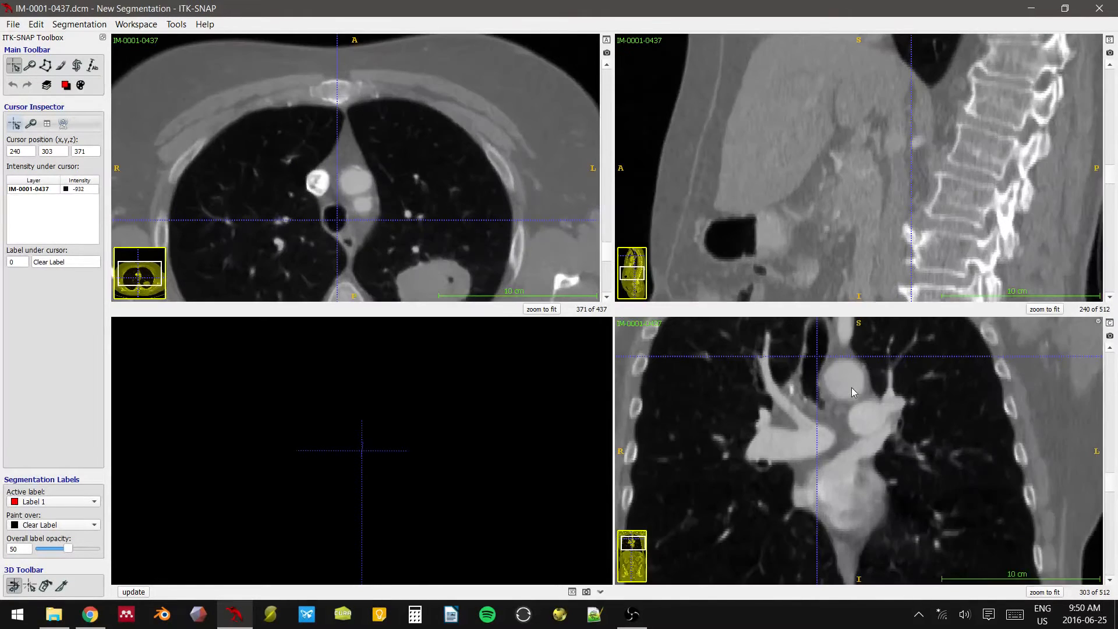
middle_drag(844, 369, 860, 397)
scroll(836, 388, up, 2)
scroll(836, 388, up, 1)
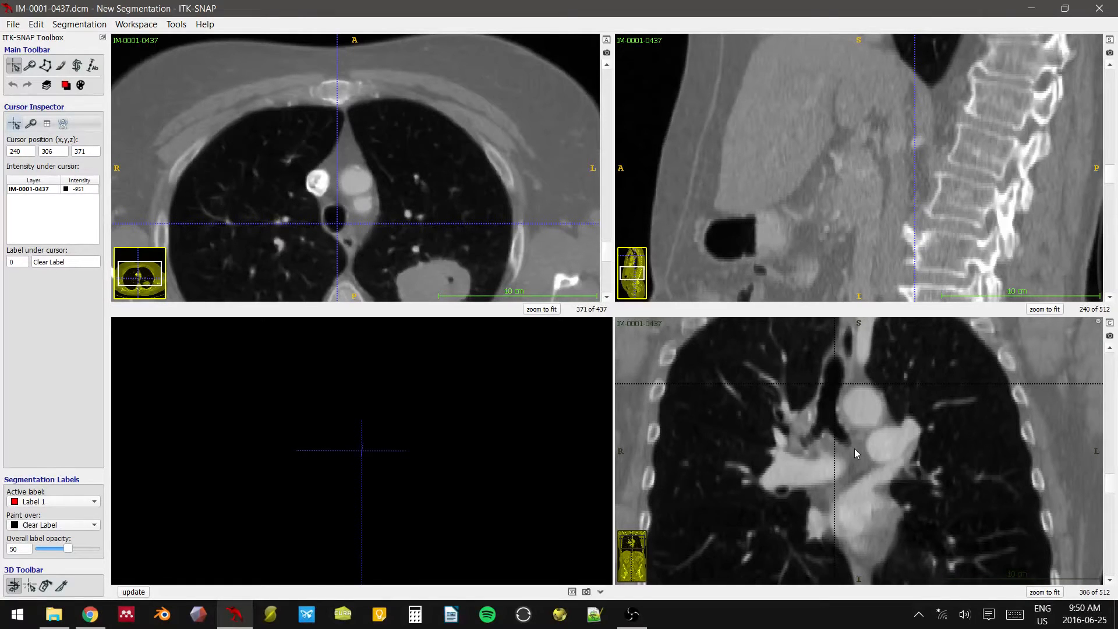
drag(841, 440, 840, 438)
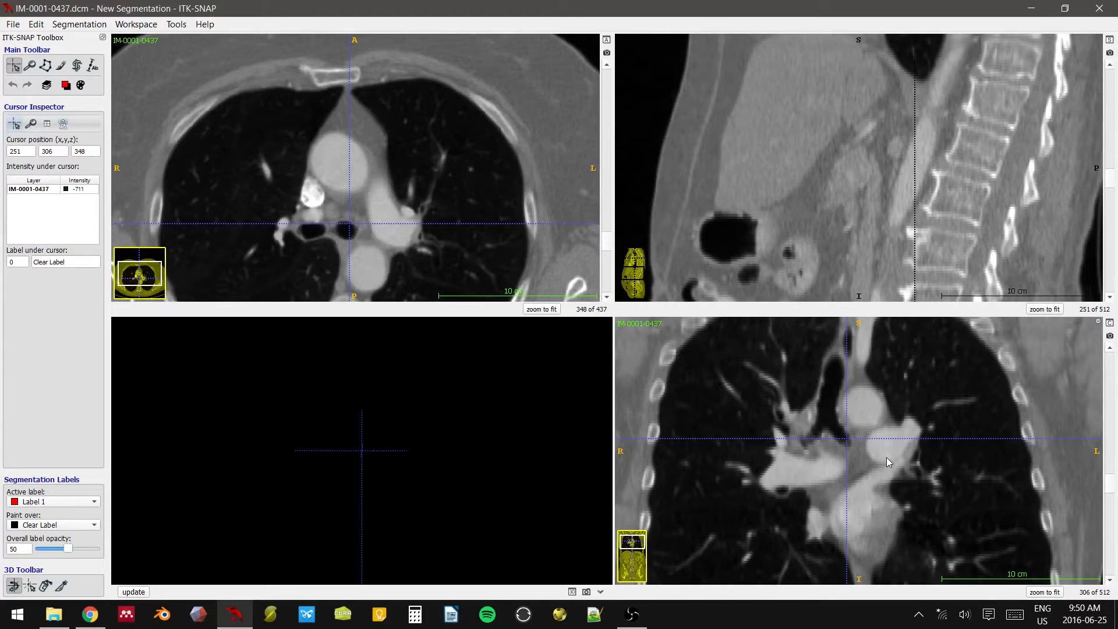
- Follow the left main bronchus from the tracheal bifurcation to its outer end through the coronal slices
scroll(885, 457, up, 4)
middle_drag(886, 465, 875, 429)
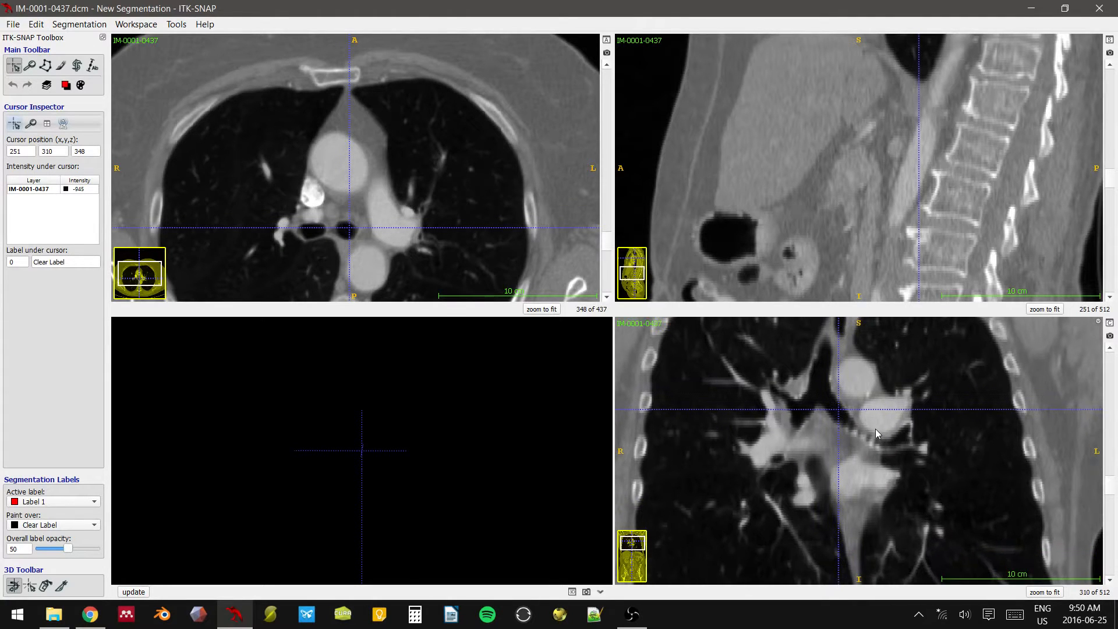
scroll(875, 428, up, 2)
drag(860, 432, 900, 432)
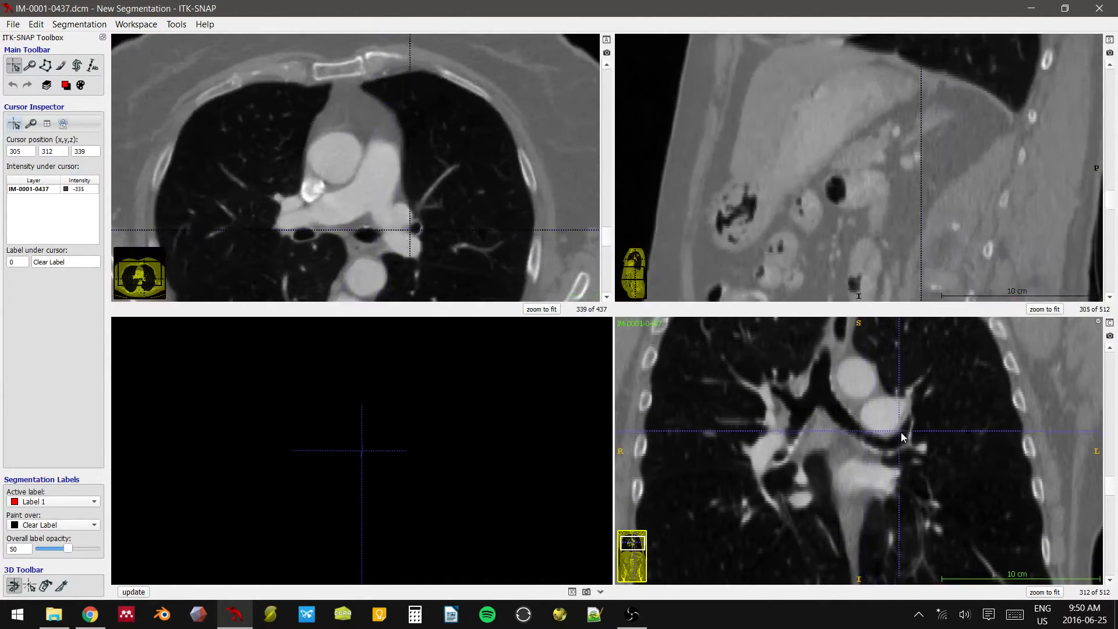
scroll(920, 453, up, 4)
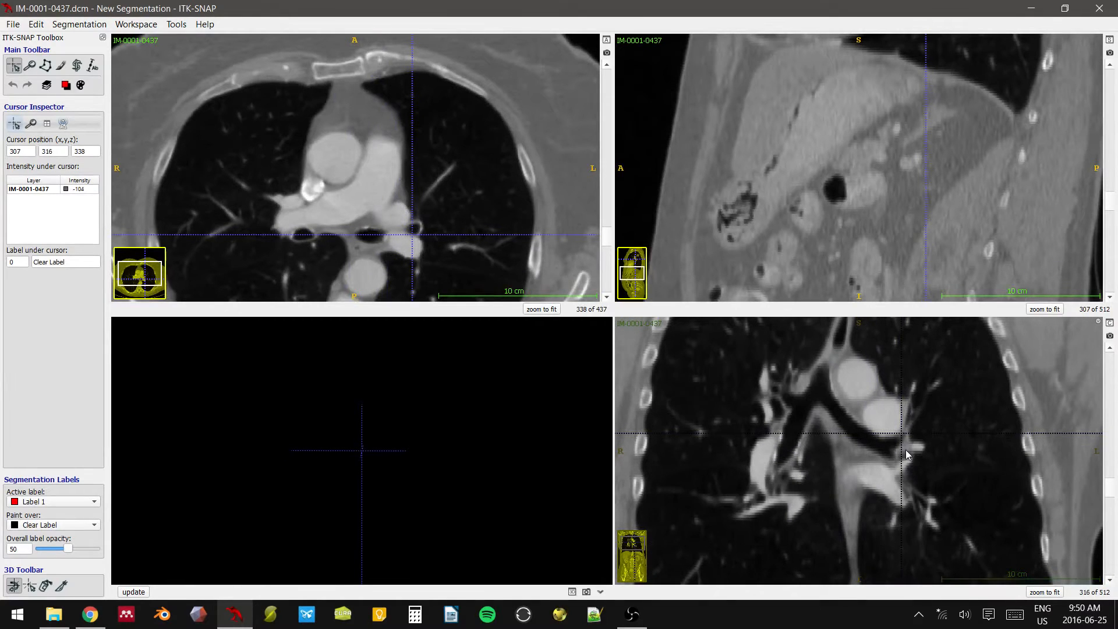
click(897, 437)
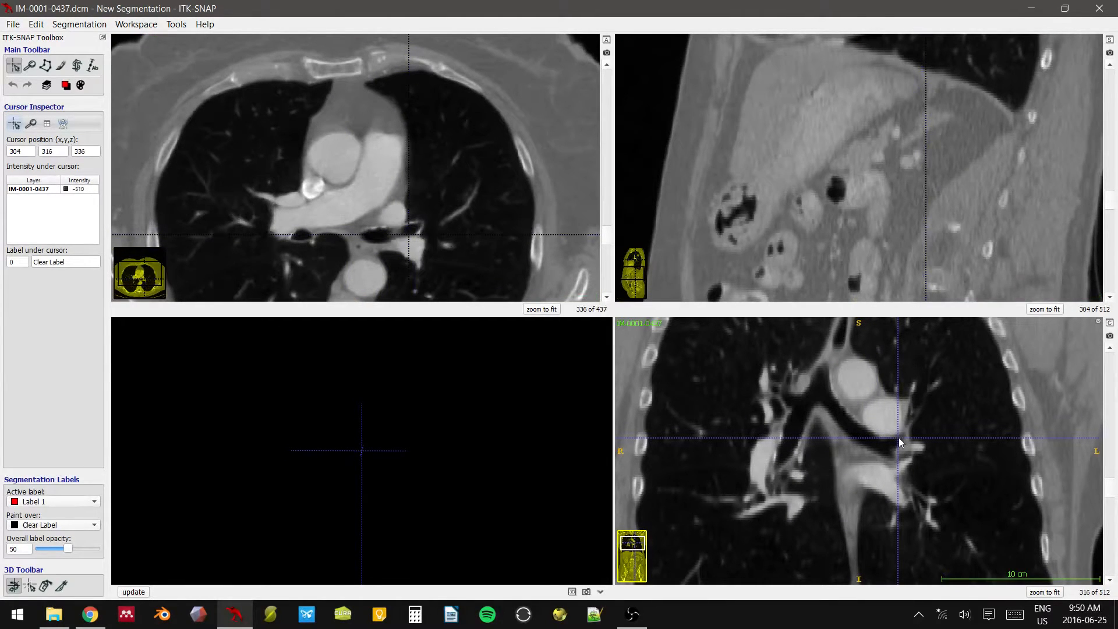
click(899, 438)
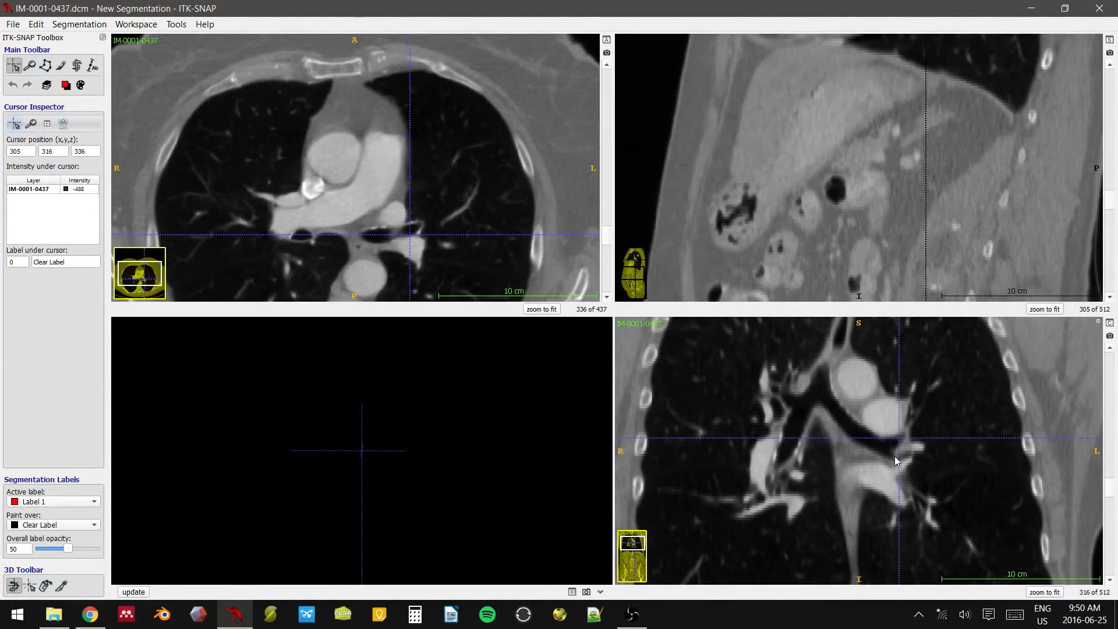
- Examine where the left main bronchus divides and descends toward the left lower lobe in the coronal view
scroll(894, 456, up, 3)
mouse_move(895, 461)
mouse_down()
mouse_move(908, 482)
mouse_move(891, 441)
mouse_move(824, 393)
mouse_move(871, 439)
mouse_move(902, 439)
mouse_move(880, 458)
mouse_move(883, 446)
mouse_up()
middle_drag(933, 472, 909, 419)
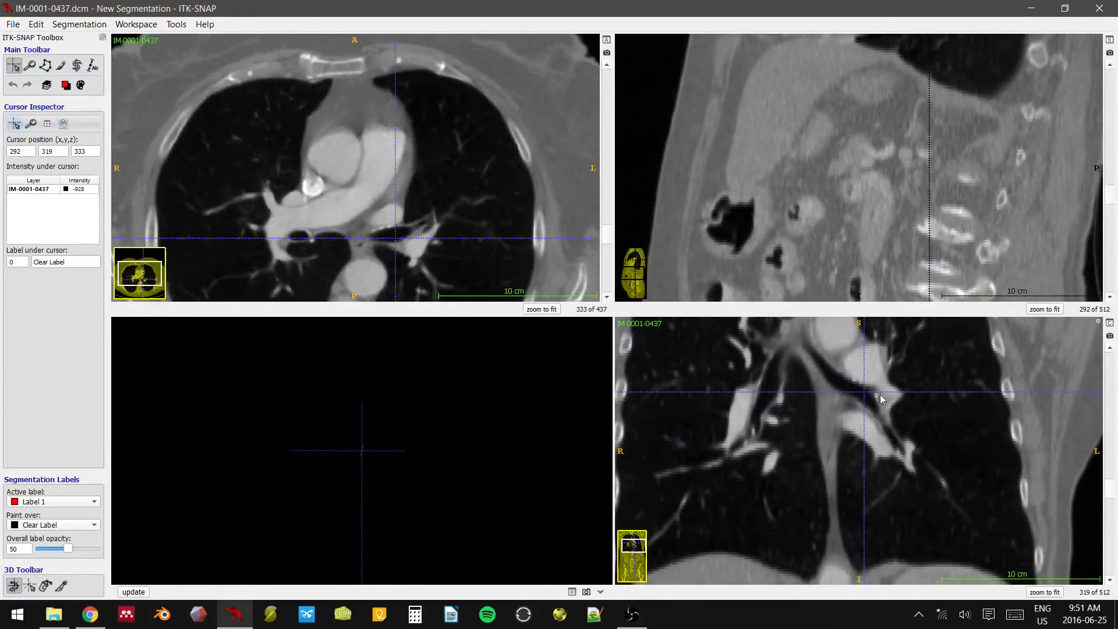
scroll(885, 402, down, 4)
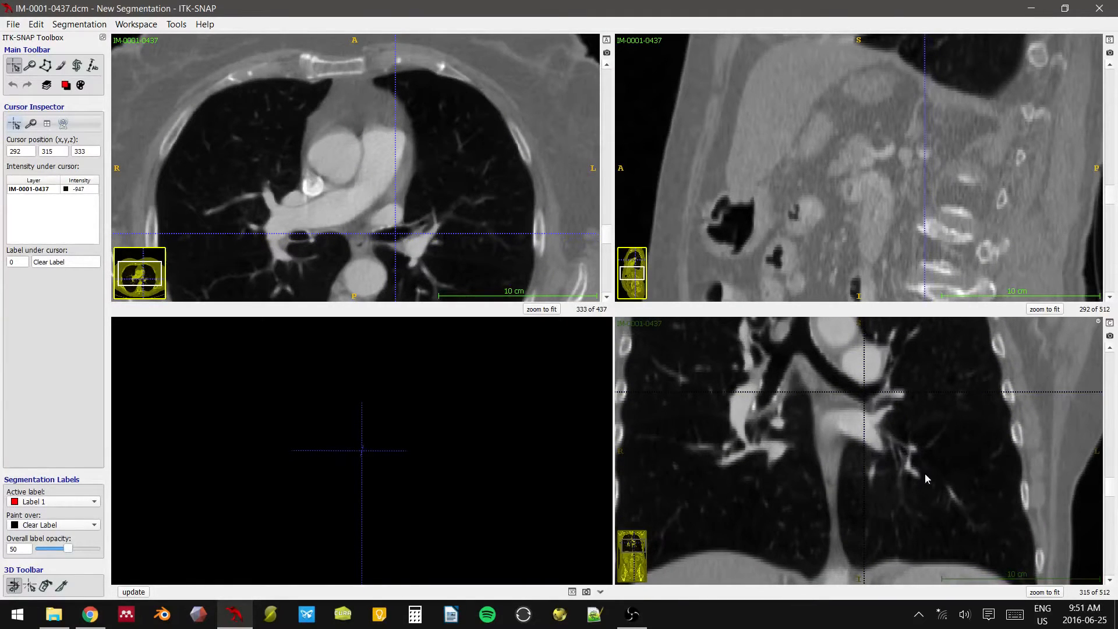
mouse_move(905, 449)
mouse_down()
mouse_move(900, 462)
mouse_move(898, 450)
mouse_up()
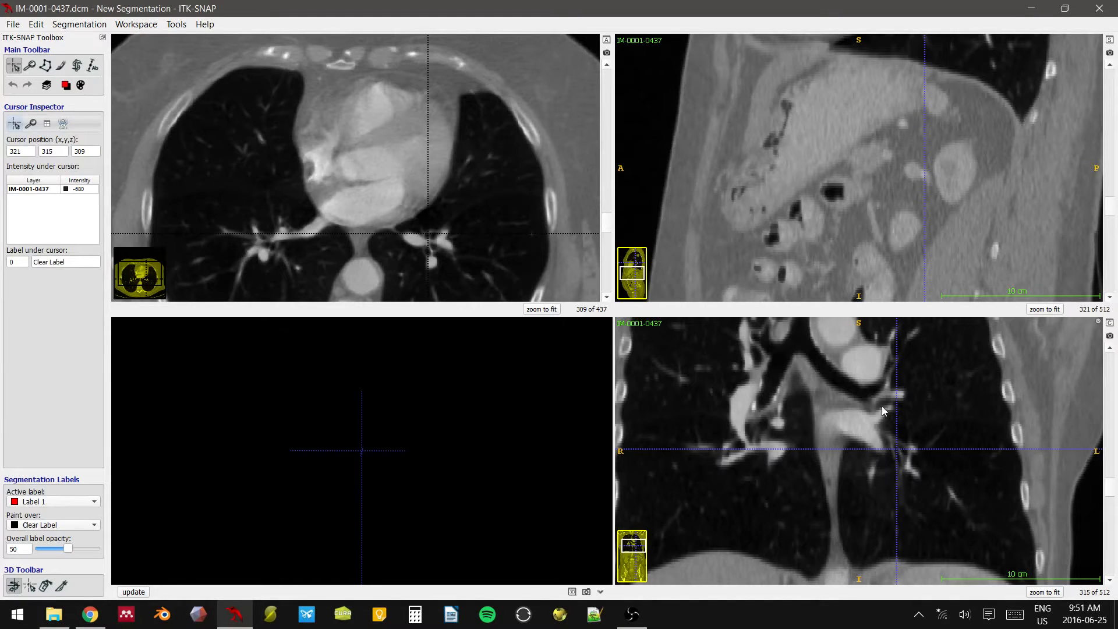
drag(881, 407, 875, 392)
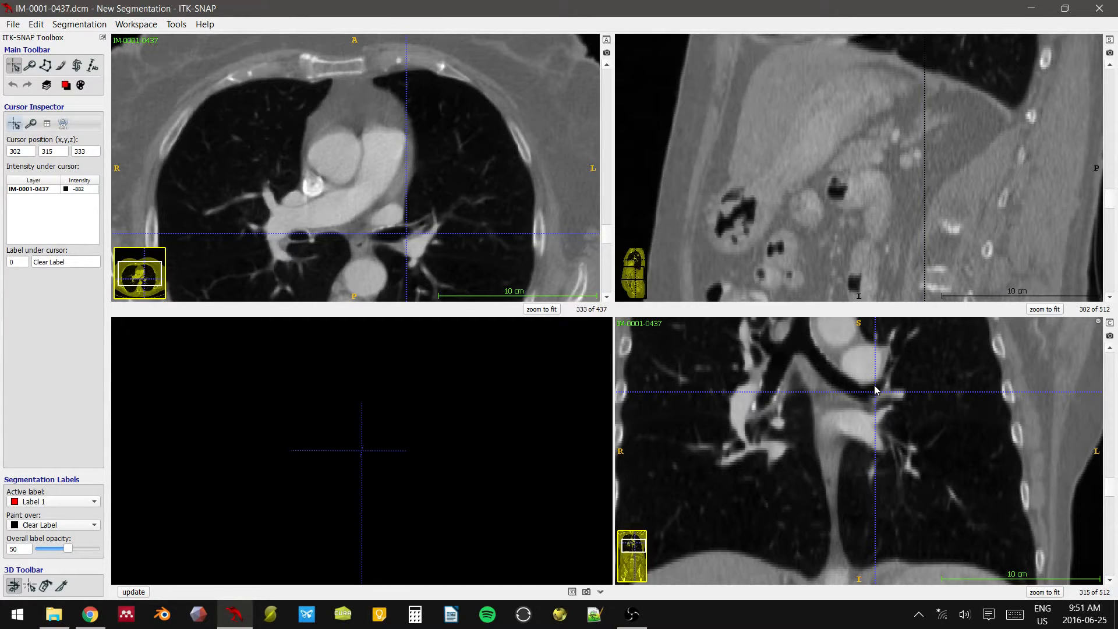
- Compare the coronal slices in front of and behind the left bronchus to follow its branches
scroll(875, 393, down, 5)
scroll(875, 393, up, 5)
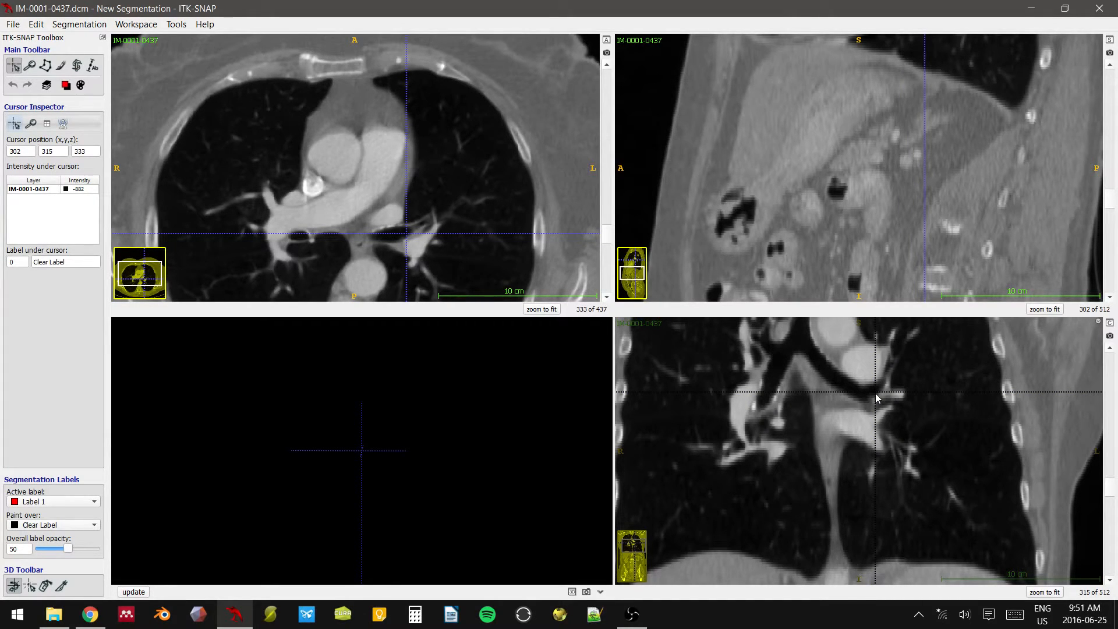
scroll(894, 404, up, 7)
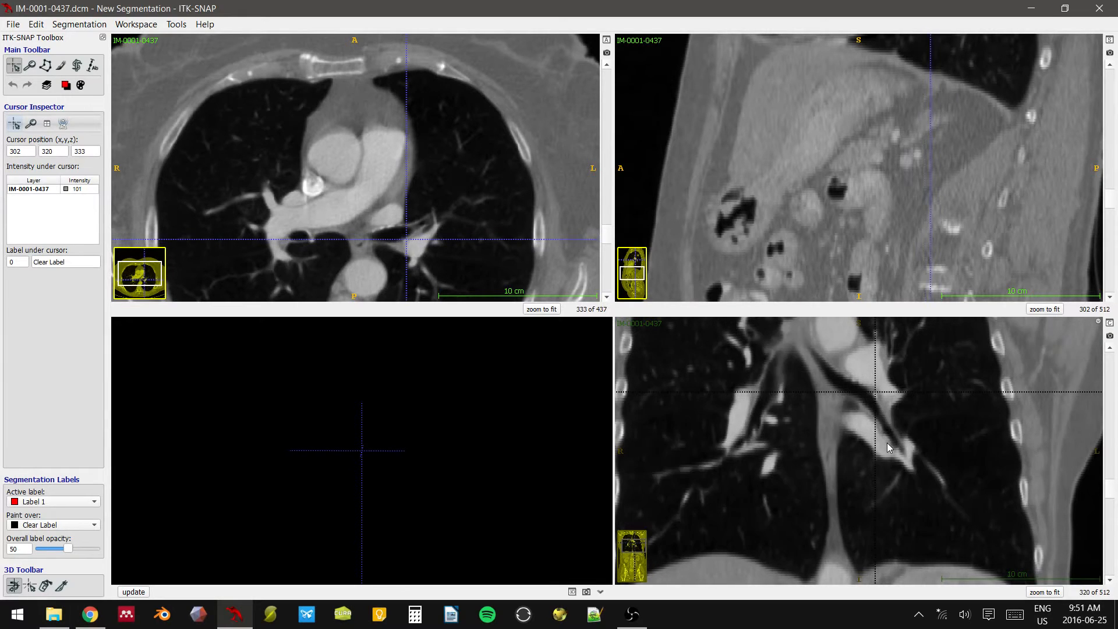
scroll(913, 457, down, 8)
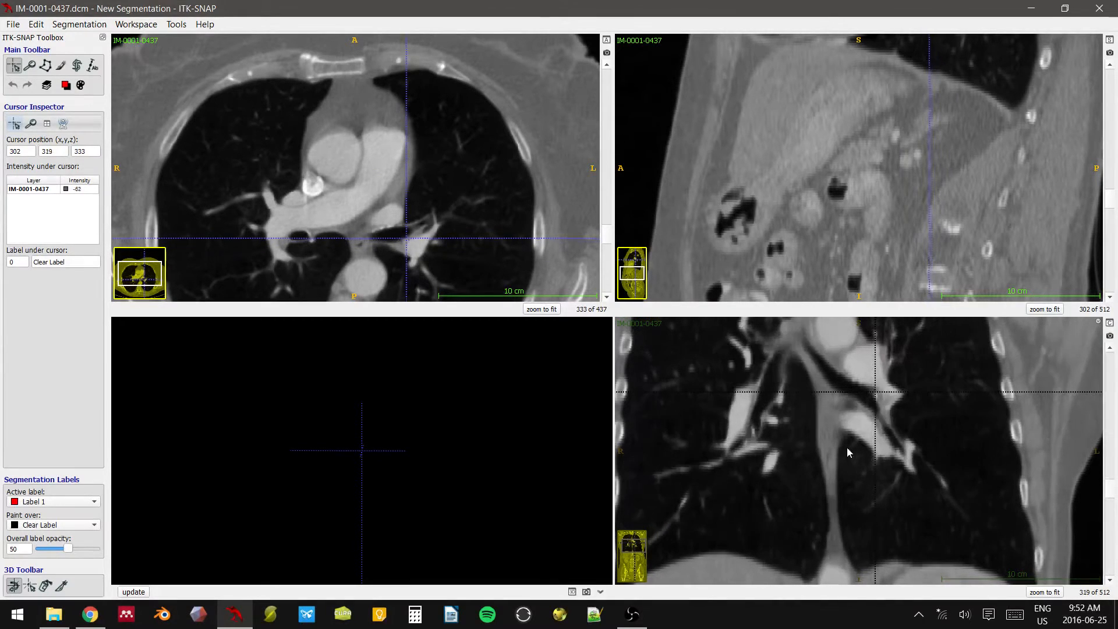
- Locate the right main bronchus in the coronal view and examine its upper branch through neighbouring slices
drag(872, 402, 776, 375)
middle_drag(836, 374, 853, 431)
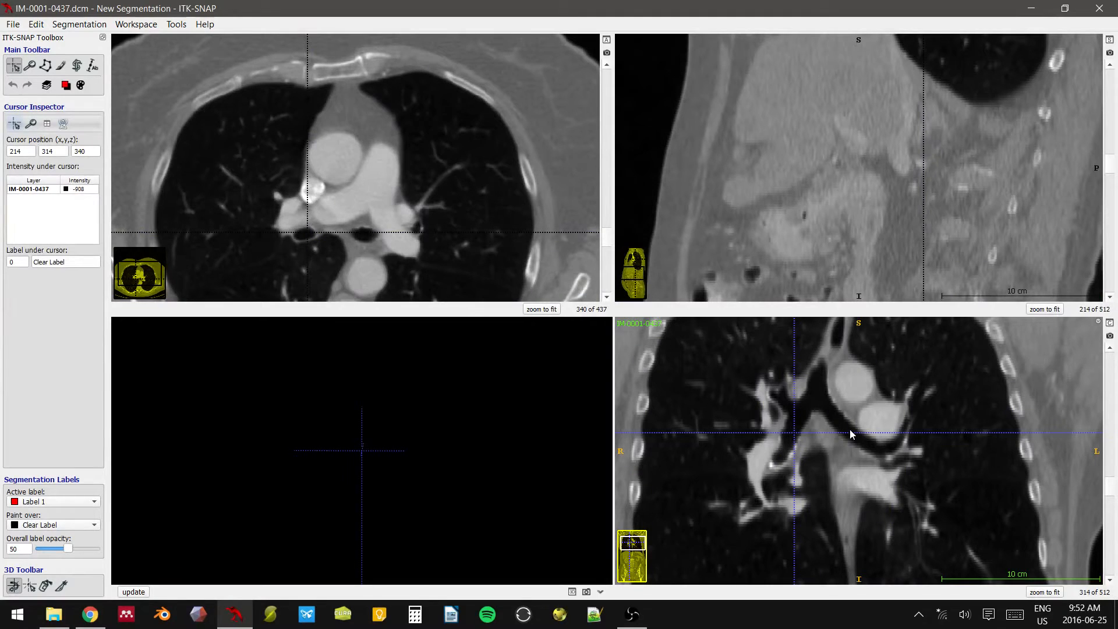
scroll(850, 433, down, 9)
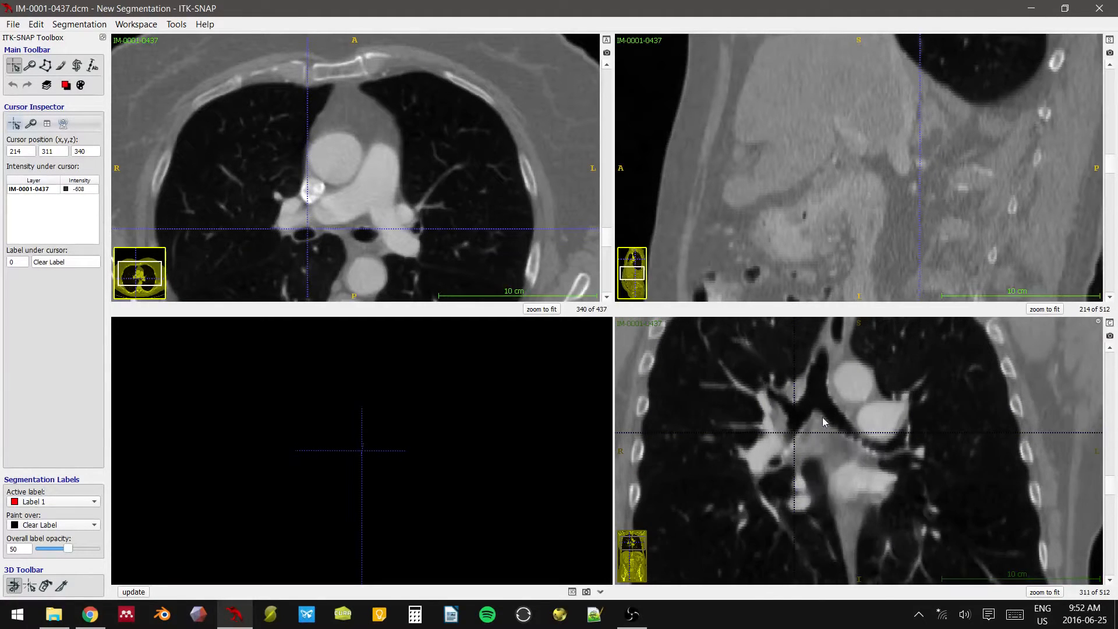
scroll(828, 379, up, 1)
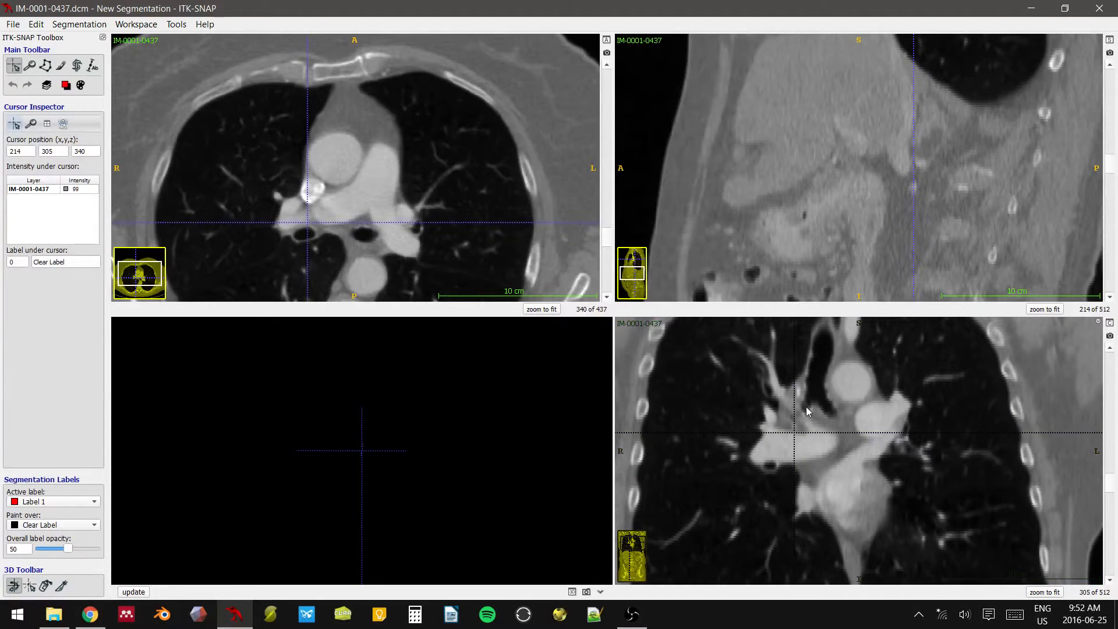
click(806, 407)
drag(805, 406, 797, 413)
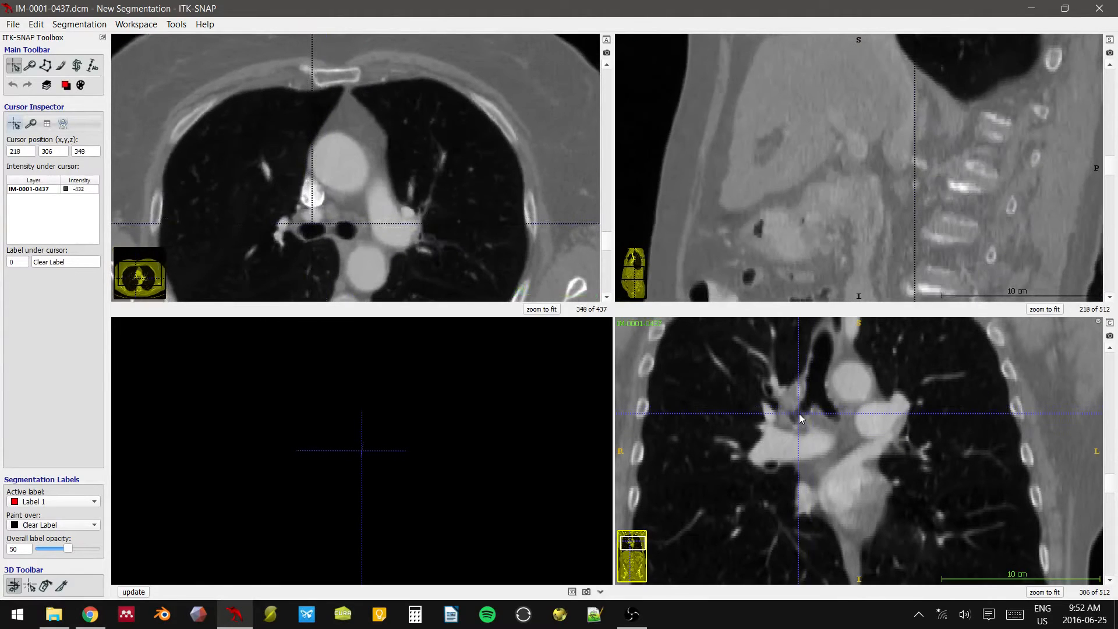
scroll(803, 418, up, 4)
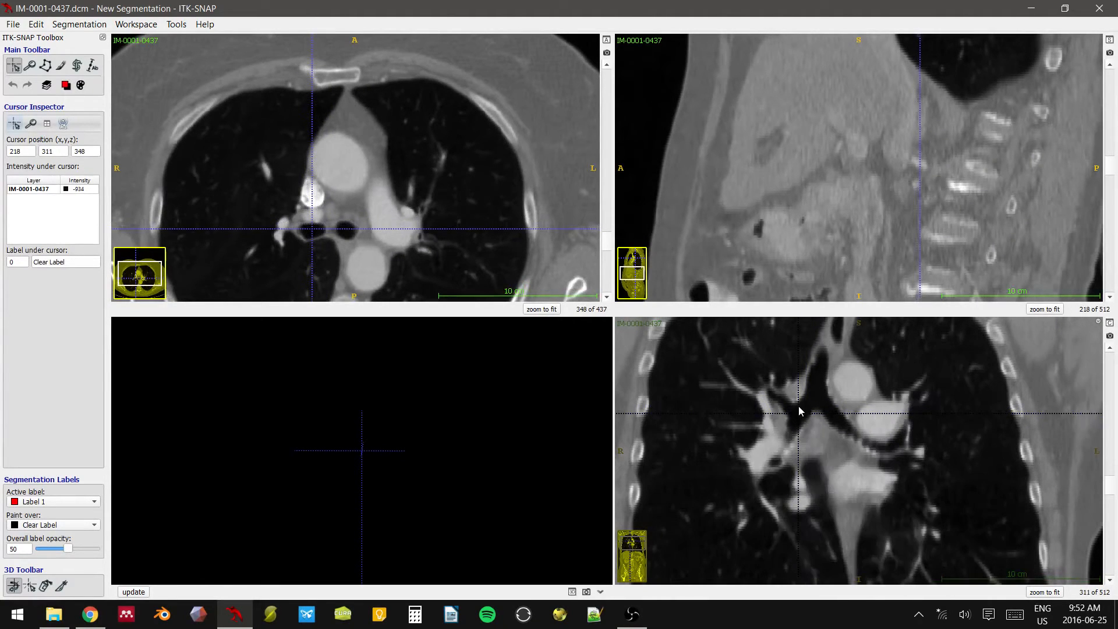
click(783, 403)
mouse_move(780, 397)
mouse_down()
mouse_move(773, 388)
mouse_move(793, 410)
mouse_up()
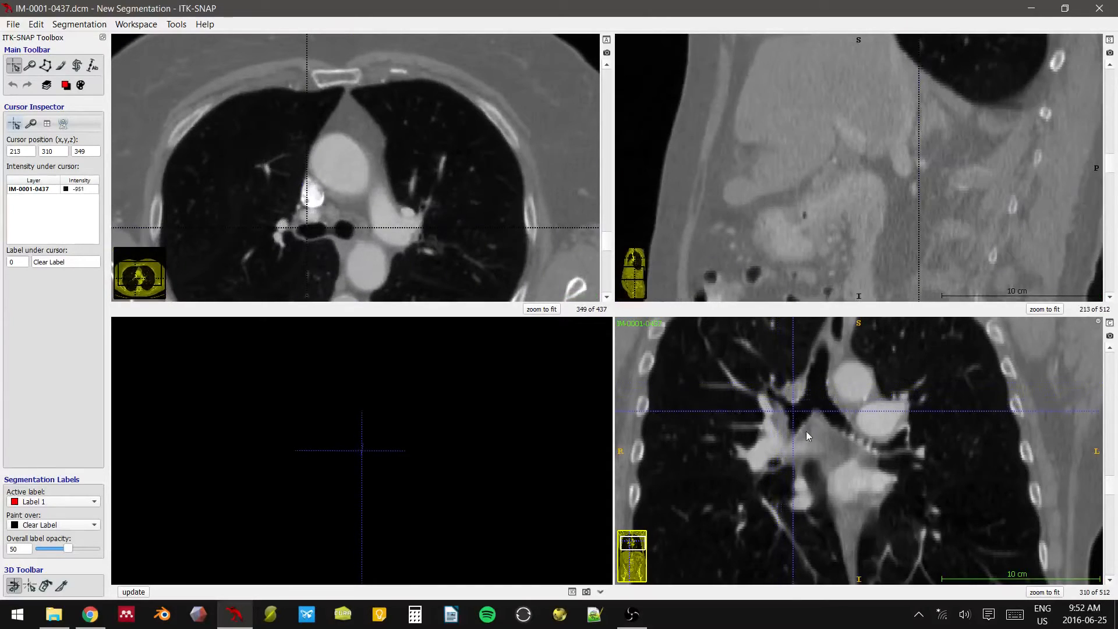
- Enlarge the airway and follow the right bronchus down toward the lower lobe through the coronal slices
middle_drag(806, 431, 826, 410)
mouse_move(854, 424)
right_down()
mouse_move(865, 418)
mouse_move(854, 420)
mouse_move(851, 403)
right_up()
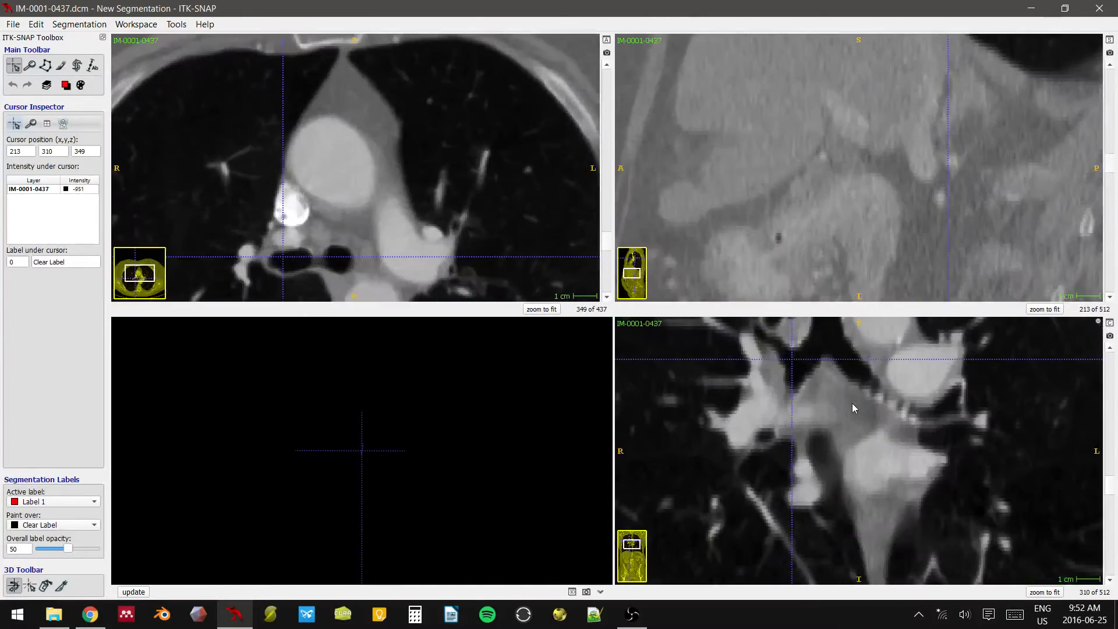
middle_drag(852, 404, 903, 453)
scroll(903, 451, up, 5)
scroll(885, 460, up, 6)
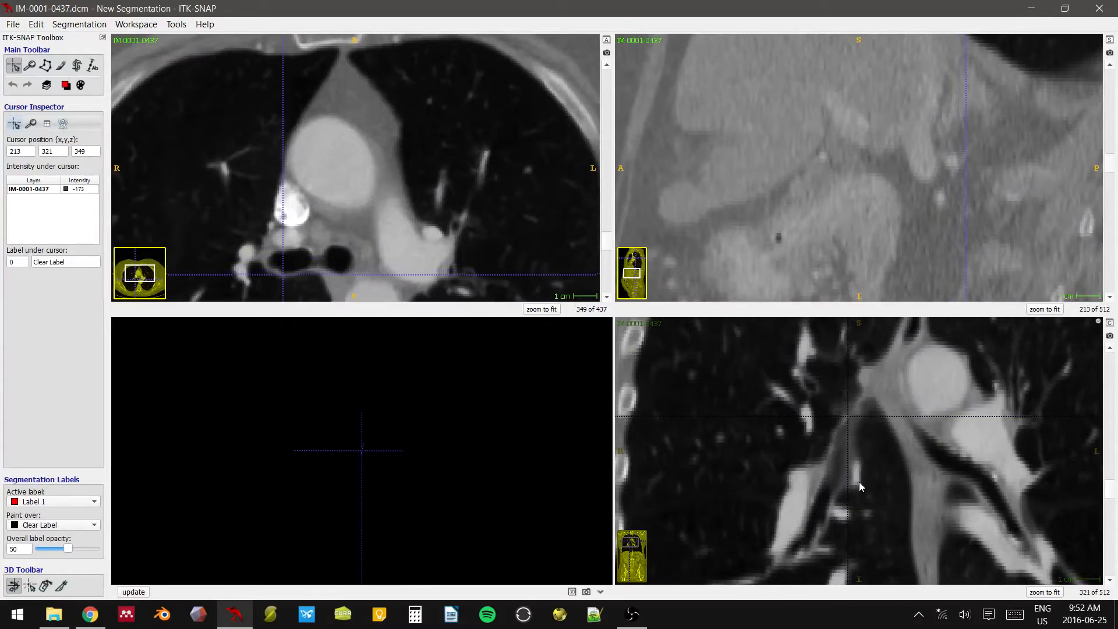
middle_drag(836, 543, 875, 446)
scroll(874, 446, up, 4)
scroll(868, 448, down, 3)
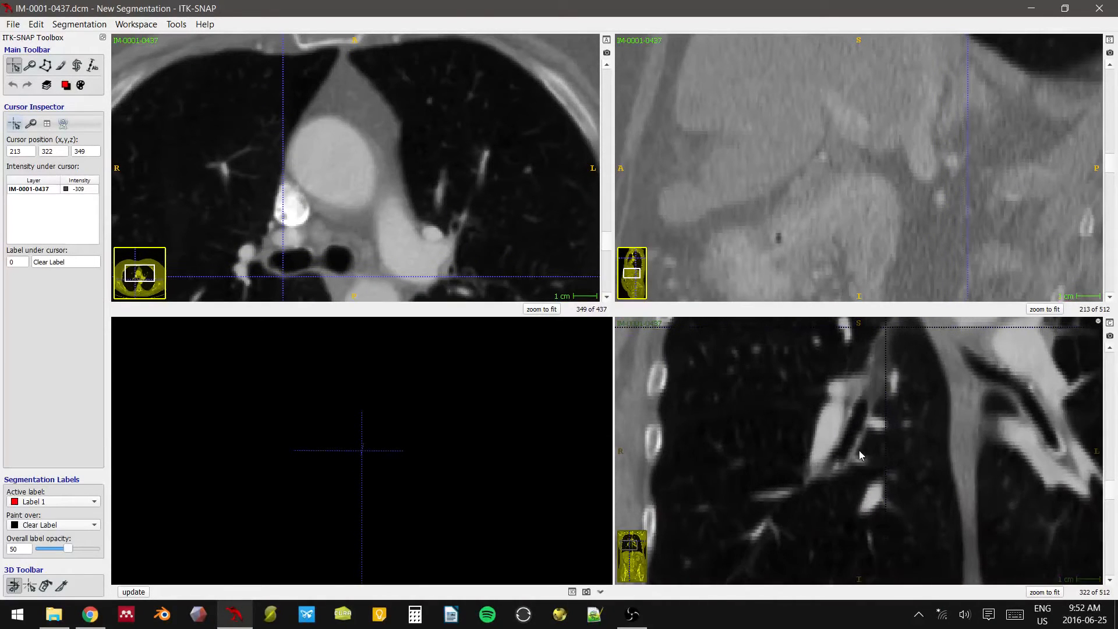
- Place the cursor on the small right lower airway branches and examine them in adjacent coronal slices
click(839, 453)
click(840, 456)
scroll(880, 463, down, 5)
scroll(854, 469, up, 7)
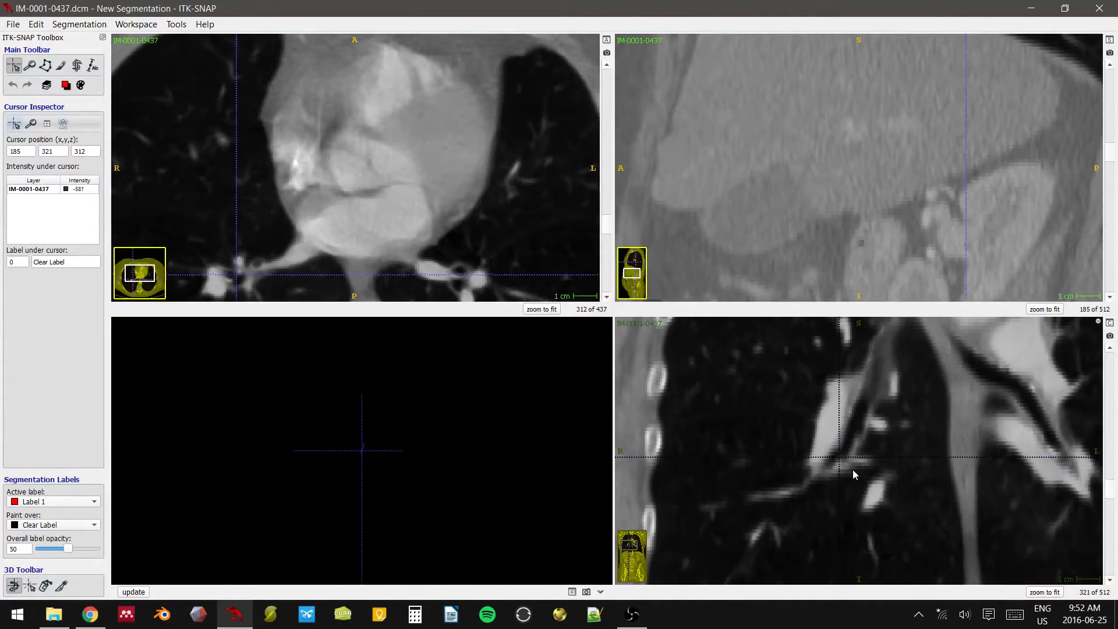
scroll(852, 469, down, 6)
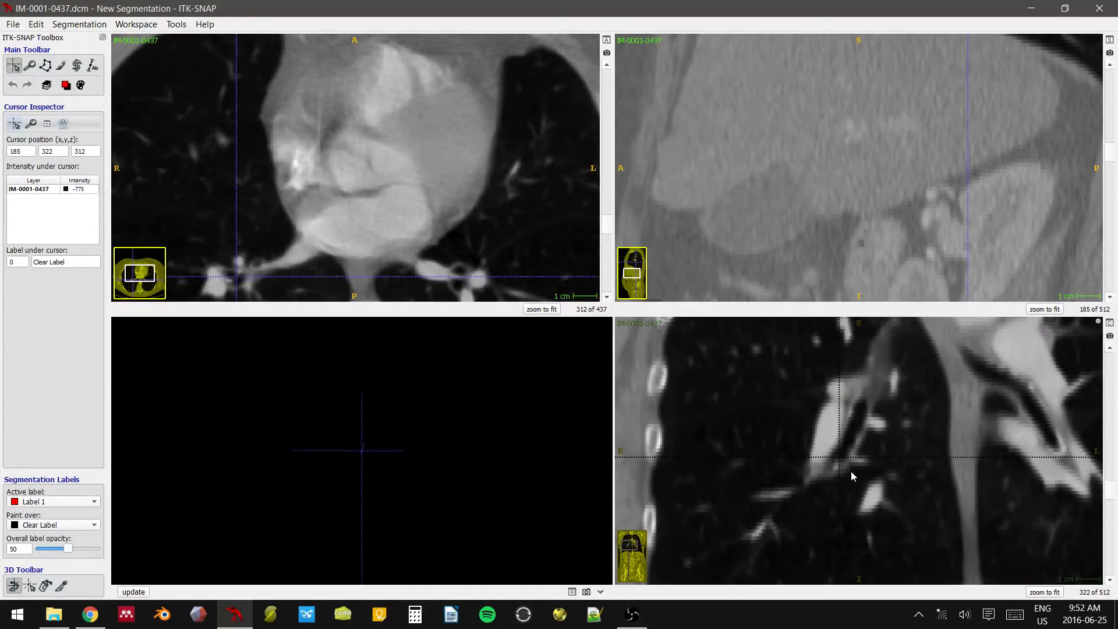
scroll(850, 471, up, 2)
- Trace the smallest right lower bronchi further back, and return to the coronal slices showing the tracheal bifurcation
click(830, 456)
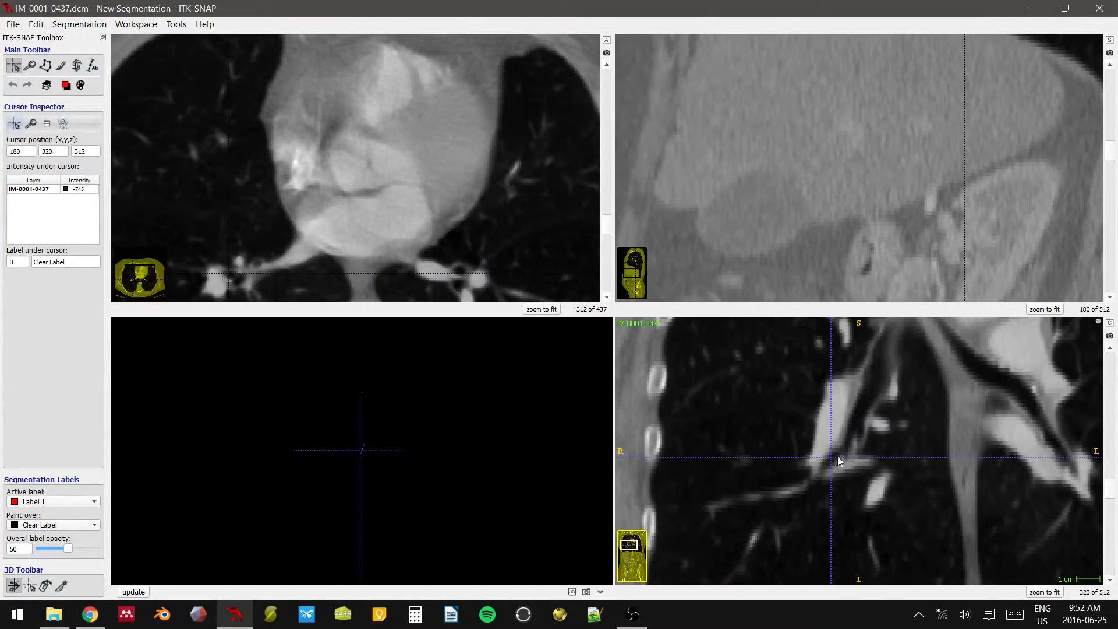
mouse_move(833, 456)
mouse_down()
mouse_move(851, 449)
mouse_move(834, 479)
mouse_up()
scroll(853, 455, up, 10)
click(834, 483)
scroll(826, 421, down, 11)
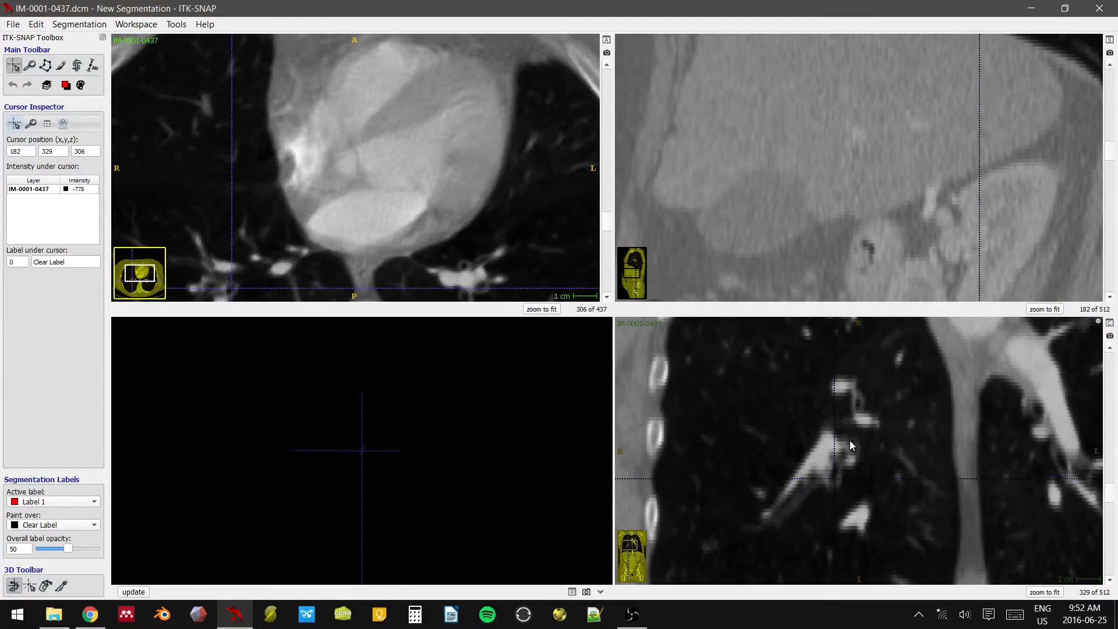
scroll(960, 390, down, 3)
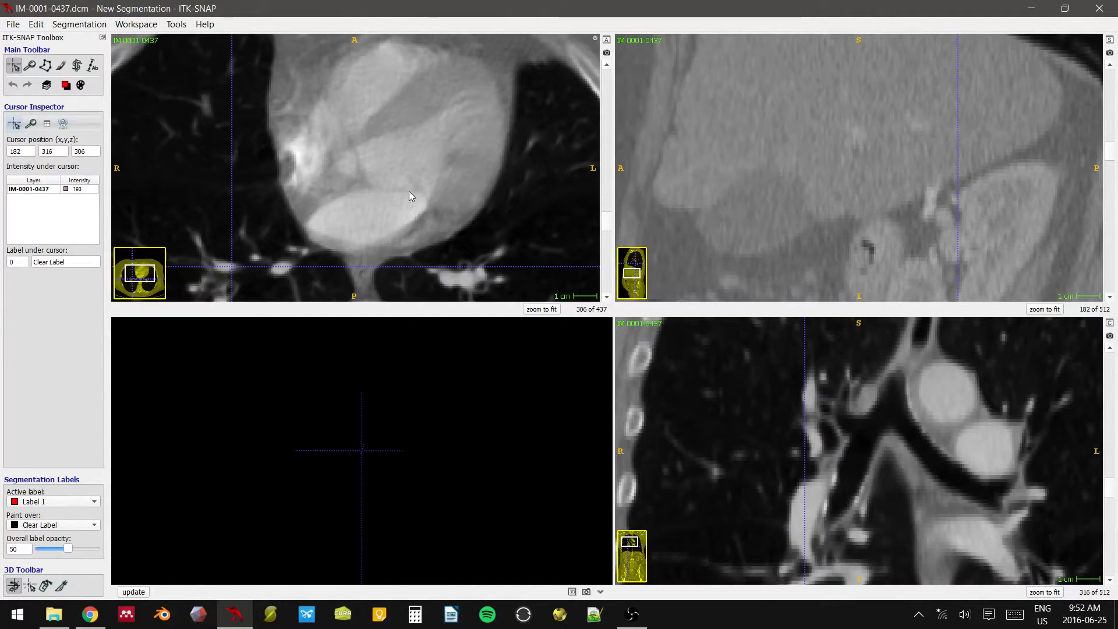
- Place the cursor inside the trachea at neck level in the axial view and inspect its upper end in the sagittal view
middle_drag(409, 191, 434, 40)
middle_drag(875, 187, 858, 213)
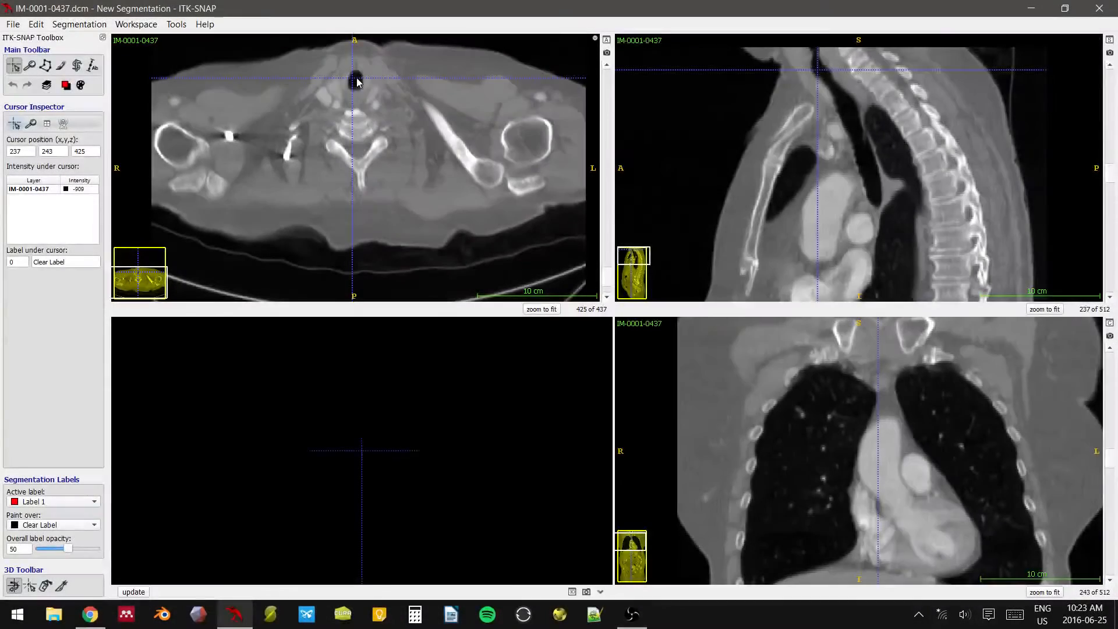
click(356, 79)
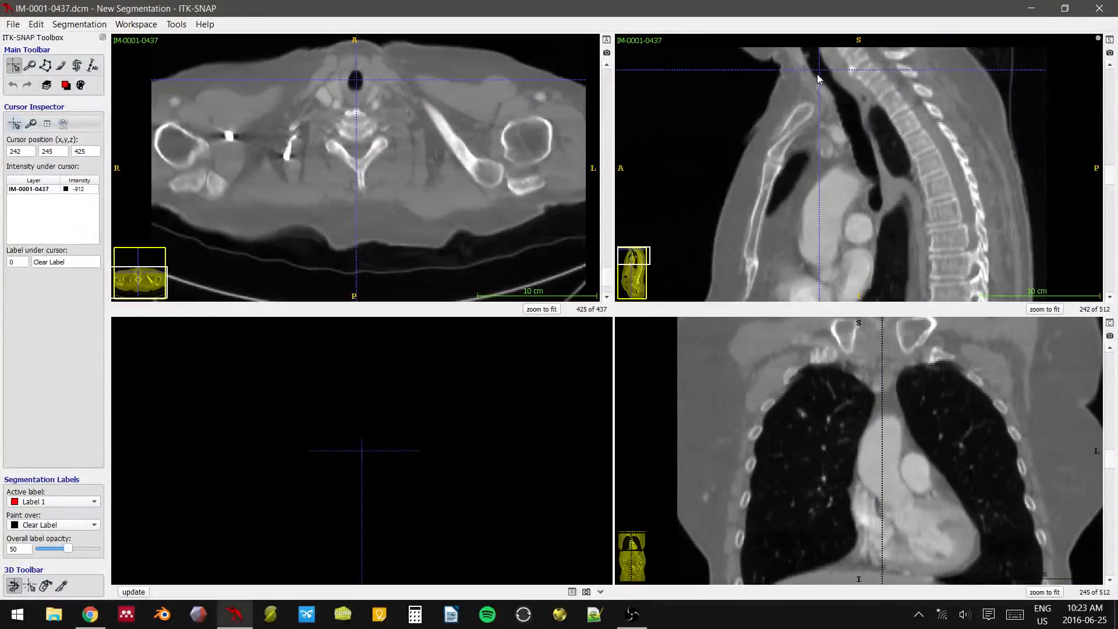
drag(818, 72, 818, 68)
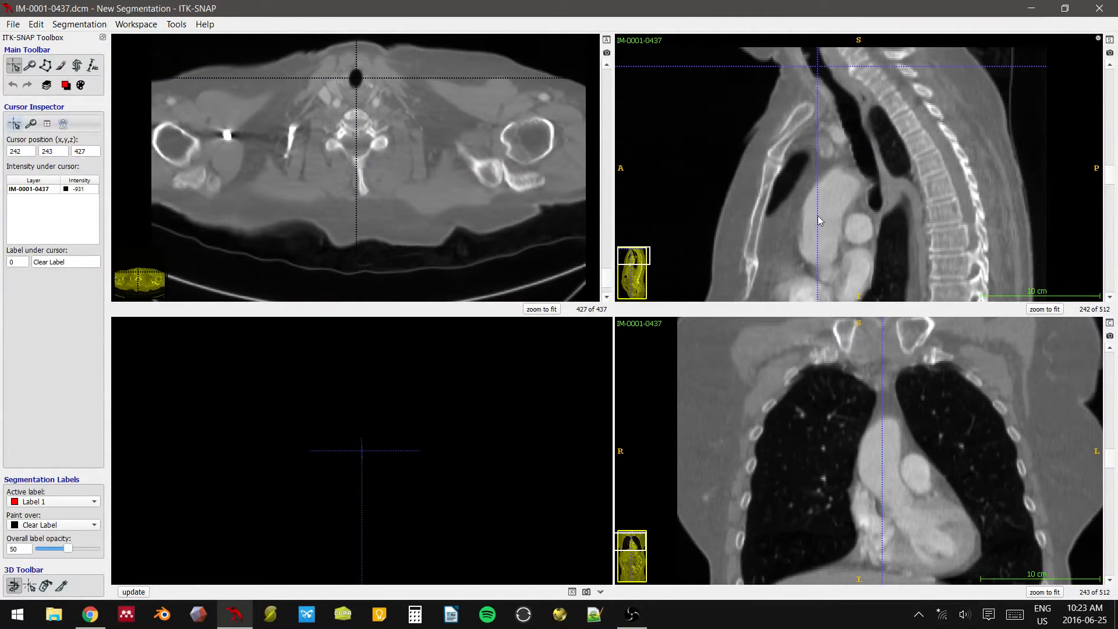
click(354, 76)
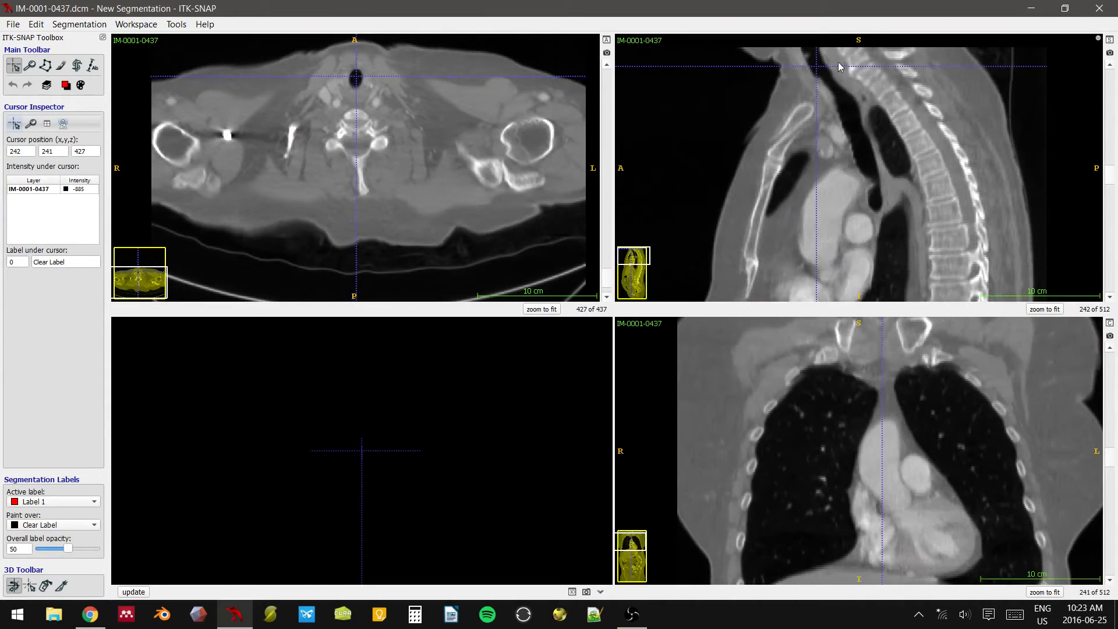
- Place the cursor at the trachea's upper end in the sagittal view and view the active contour region of interest
drag(838, 62, 818, 62)
key(s)
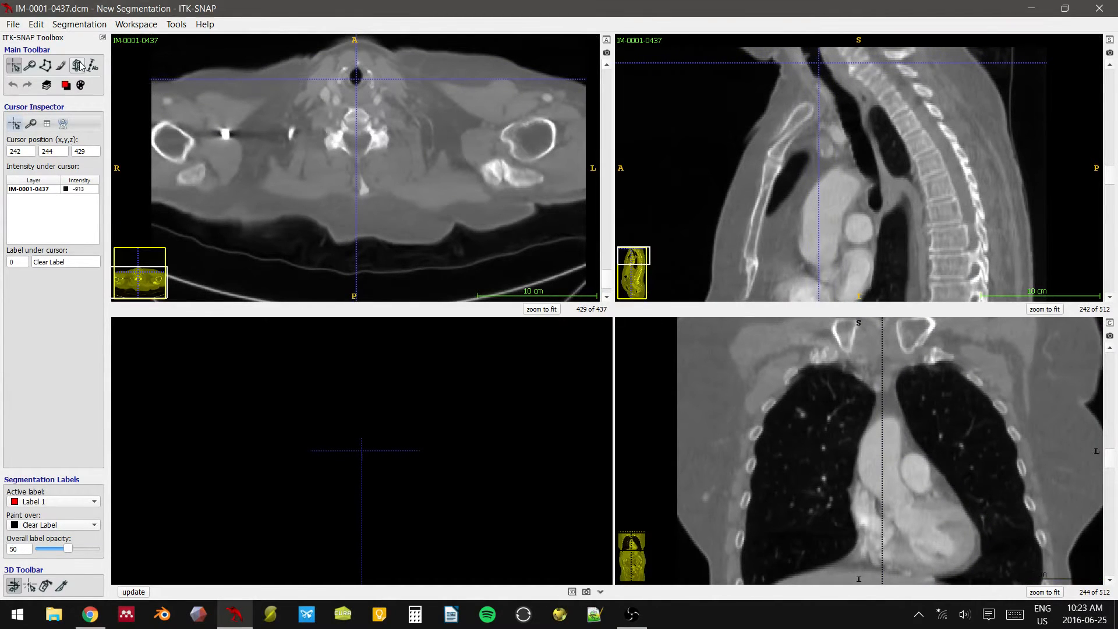
right_drag(291, 88, 295, 101)
middle_drag(324, 86, 330, 122)
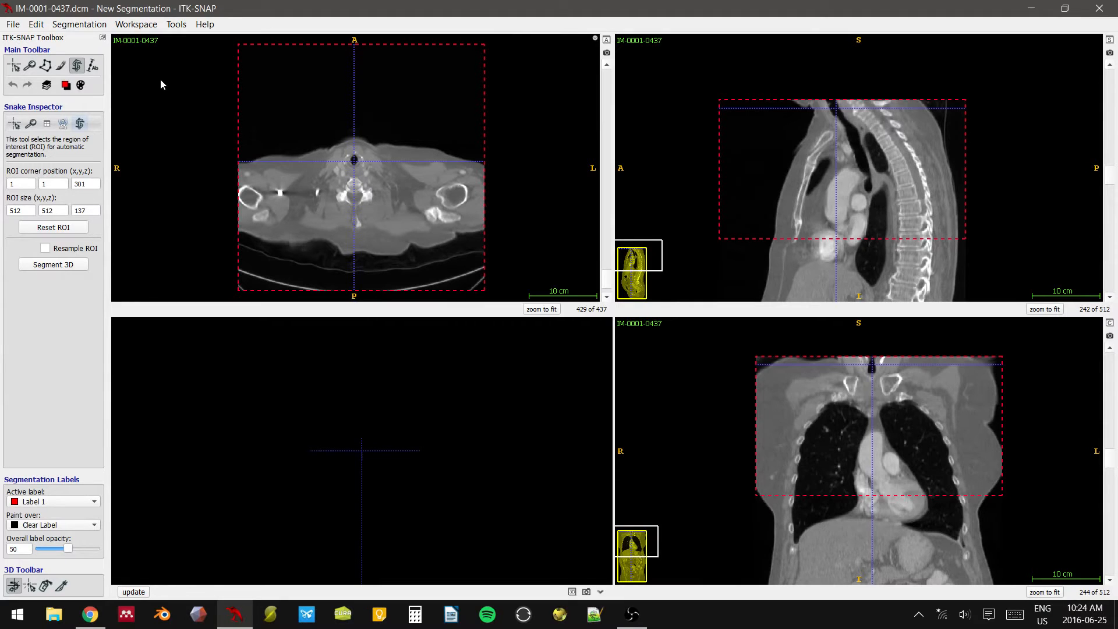
- Return to crosshair mode and place the cursor inside the tracheal lumen in an enlarged axial slice 429
click(14, 66)
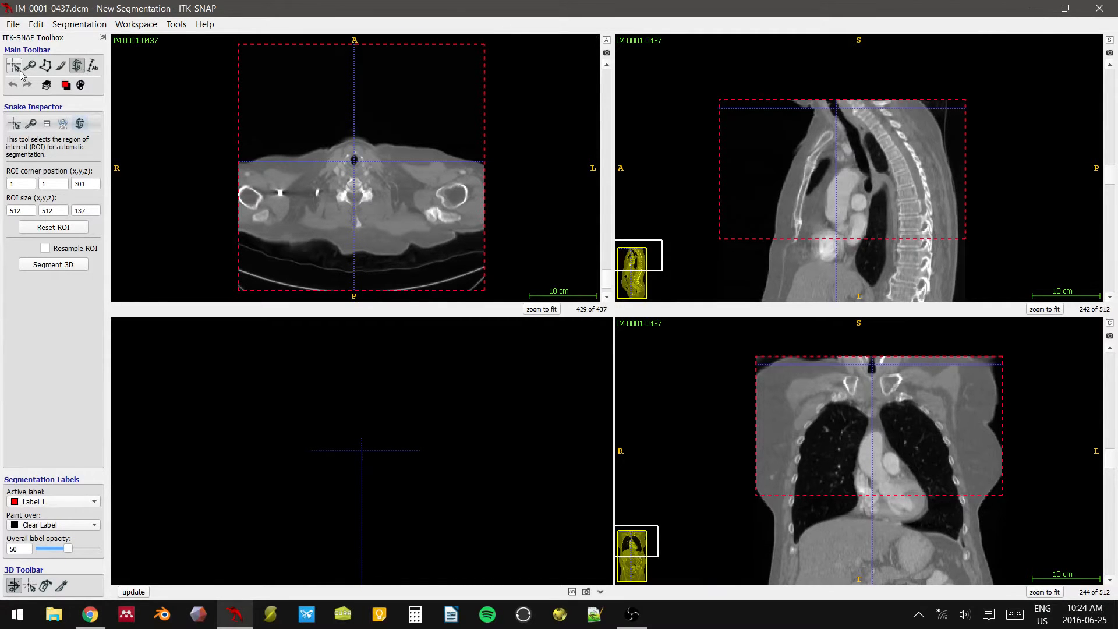
right_drag(405, 165, 393, 115)
click(346, 134)
click(347, 132)
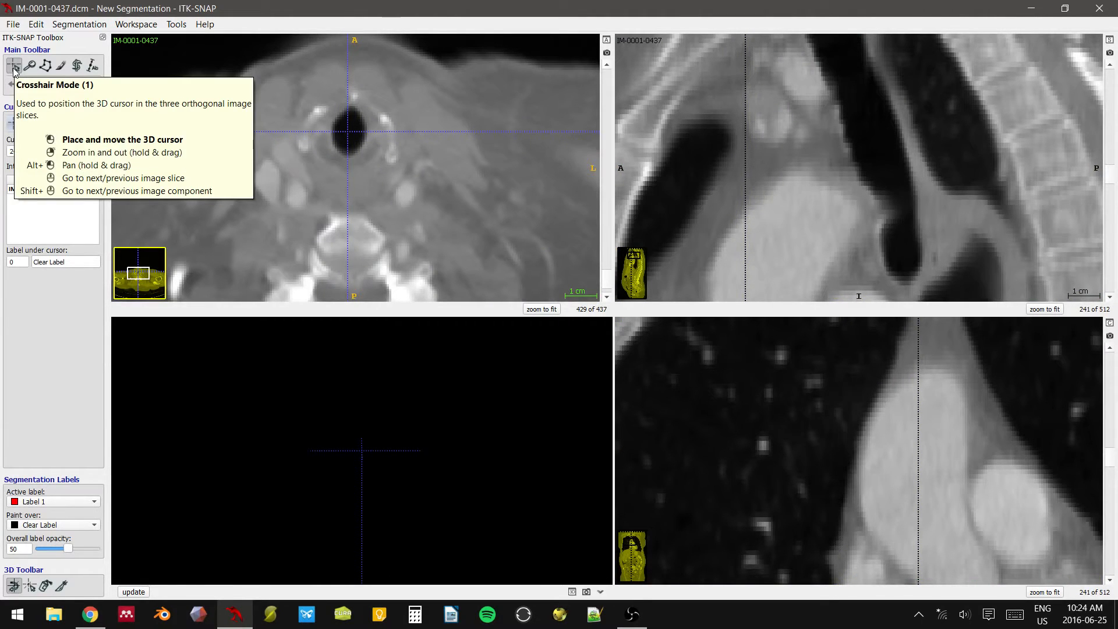
click(348, 127)
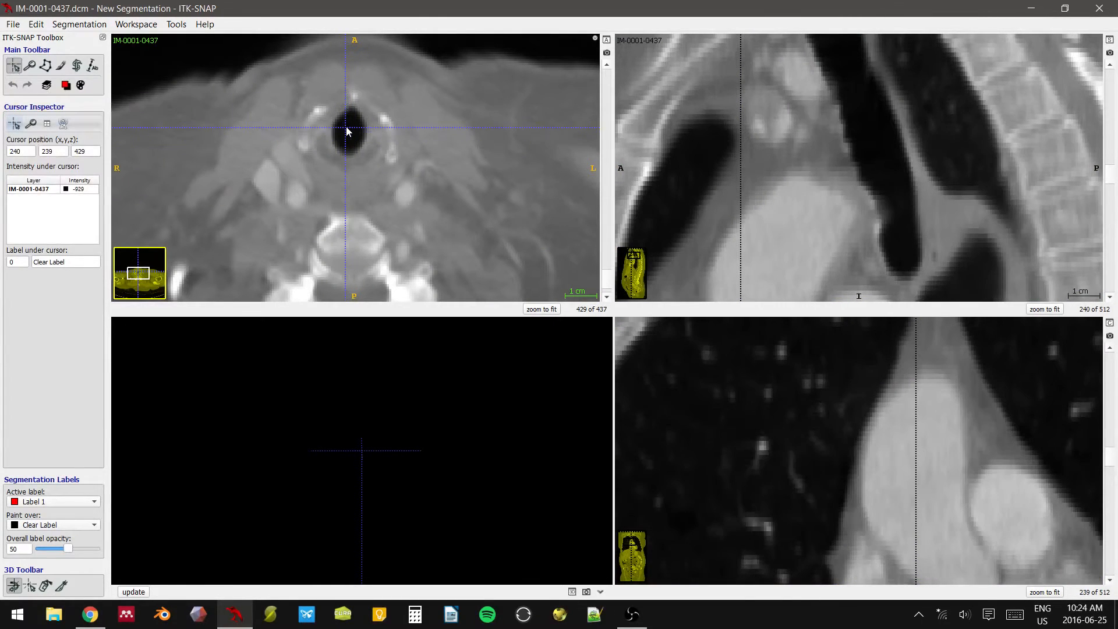
drag(348, 128, 352, 140)
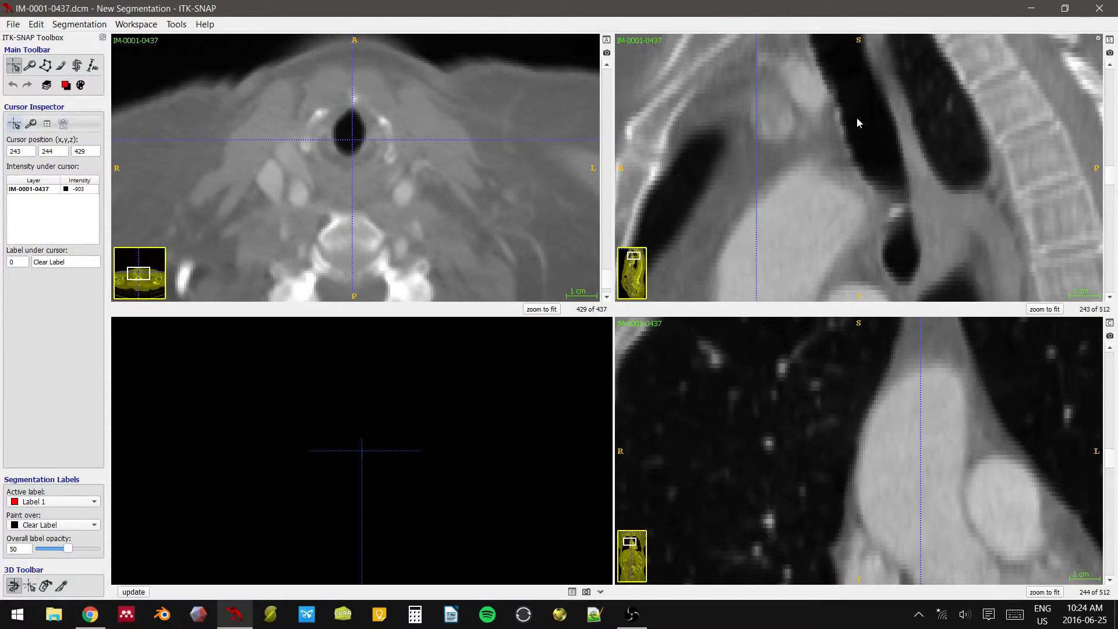
- Show the whole chest in all three slice views and activate the active contour segmentation tool
right_drag(857, 117, 852, 142)
middle_drag(852, 142, 854, 178)
middle_drag(871, 278, 862, 219)
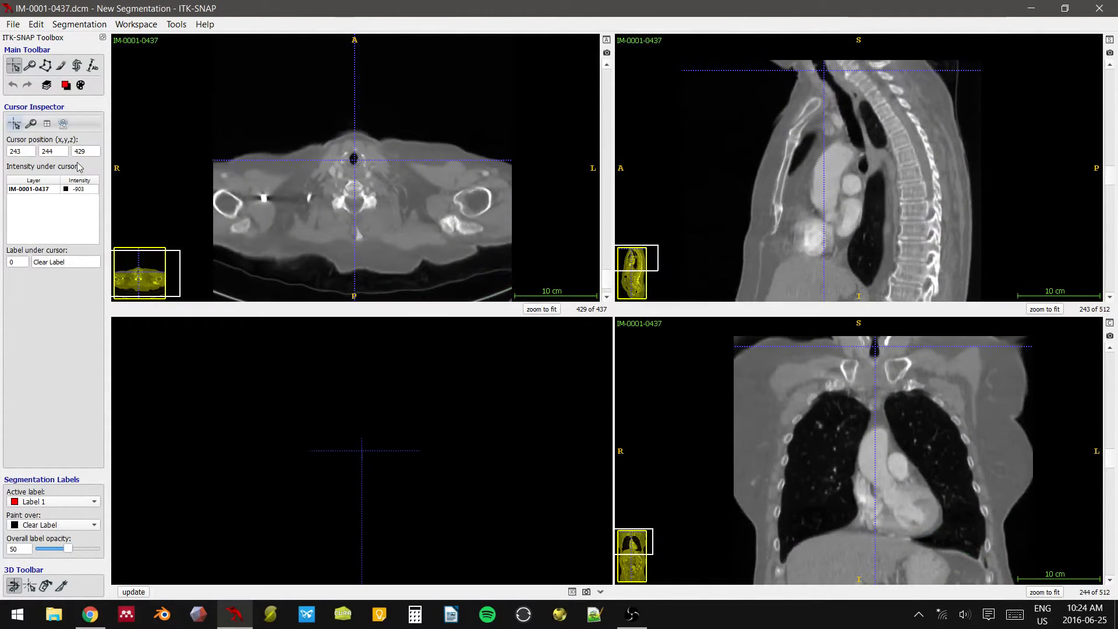
click(77, 66)
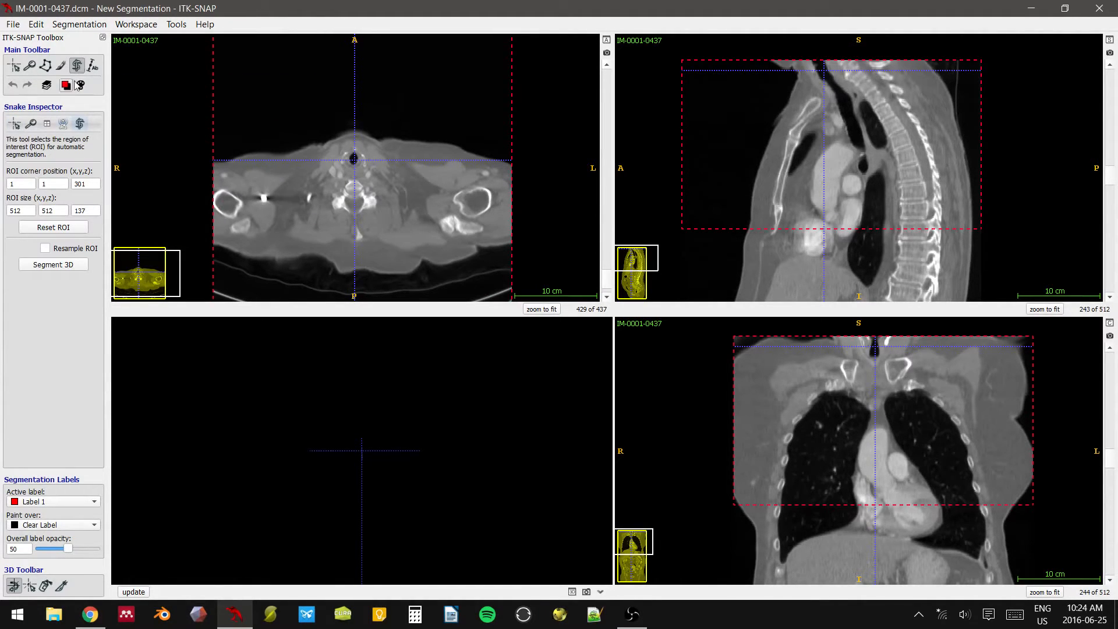
right_drag(349, 117, 353, 146)
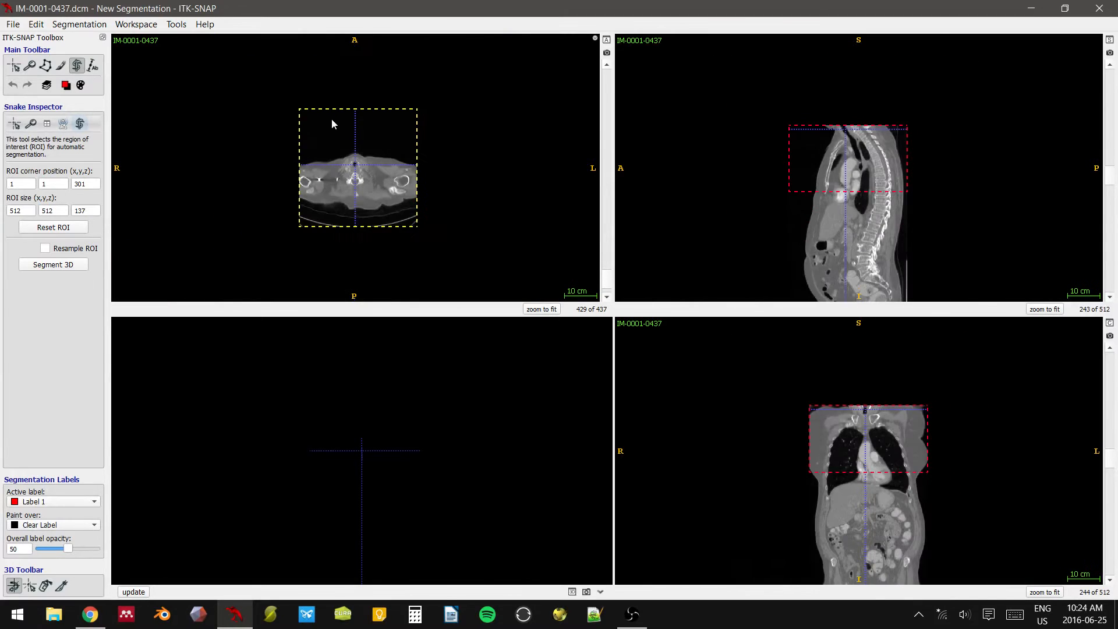
drag(418, 227, 325, 130)
drag(413, 129, 339, 131)
right_drag(350, 146, 300, 174)
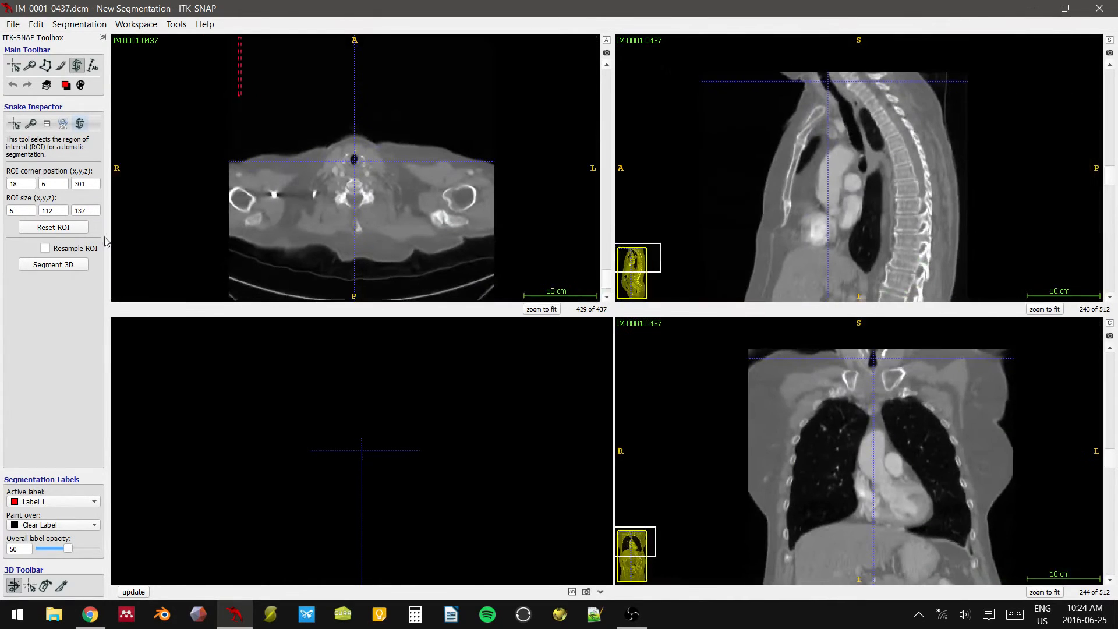
- Reset the region of interest and shrink it around the trachea in the axial view to 52 by 49 voxels
click(79, 229)
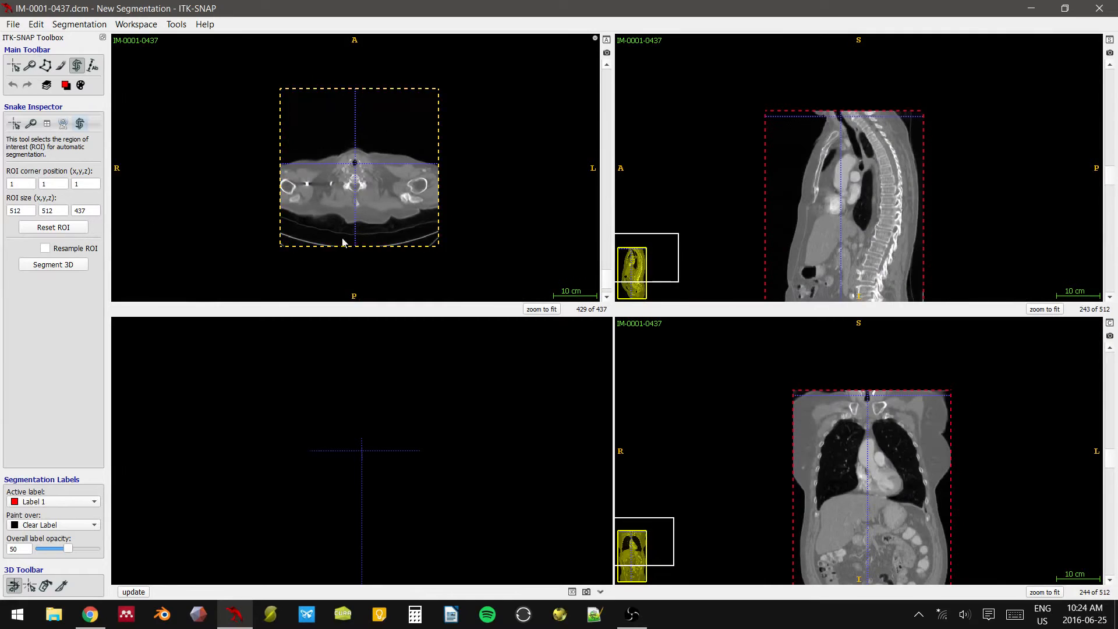
drag(435, 243, 363, 170)
drag(280, 91, 348, 156)
right_drag(787, 174, 863, 288)
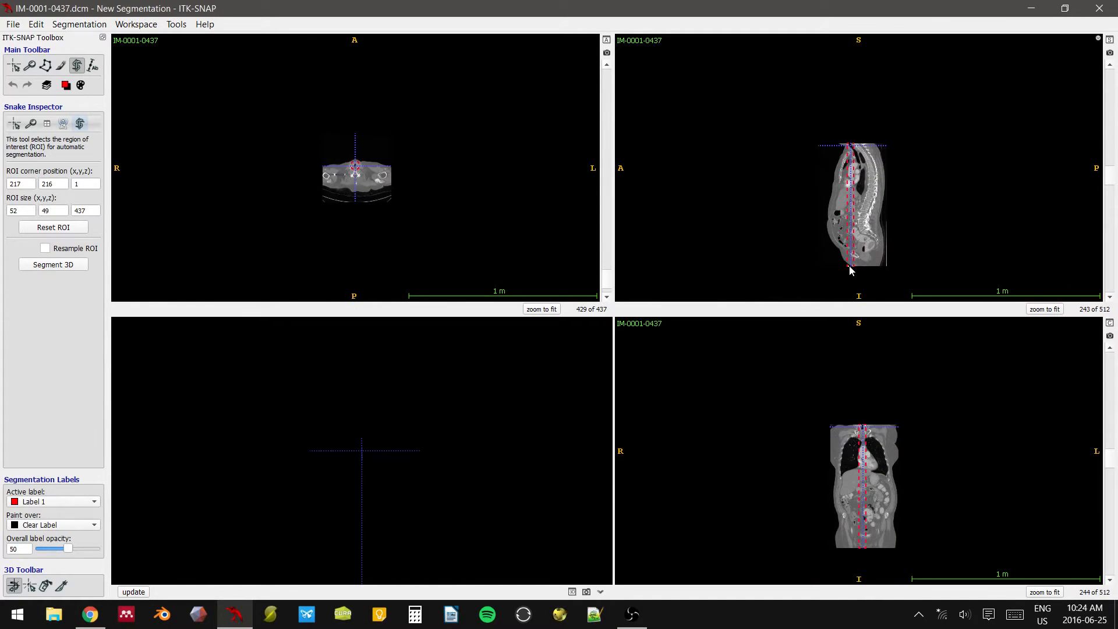
- Adjust the region's lower, posterior and anterior edges in the sagittal view to enclose the trachea, about 52 by 144 by 95 voxels
drag(850, 270, 850, 168)
right_drag(849, 168, 856, 148)
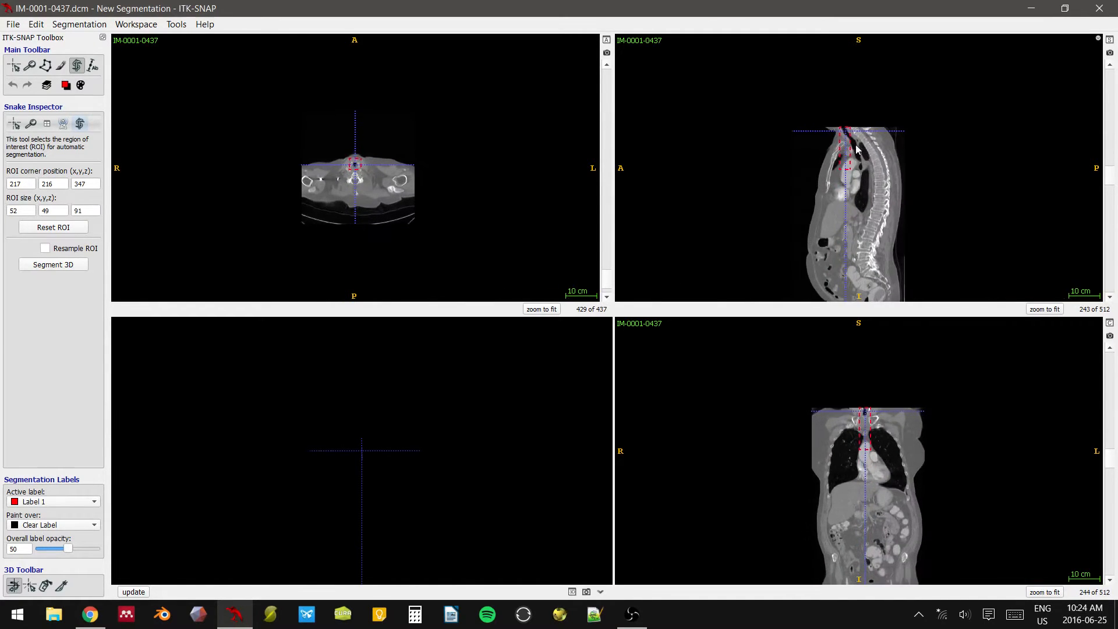
drag(851, 148, 871, 155)
right_drag(878, 456, 888, 451)
middle_drag(868, 198, 869, 250)
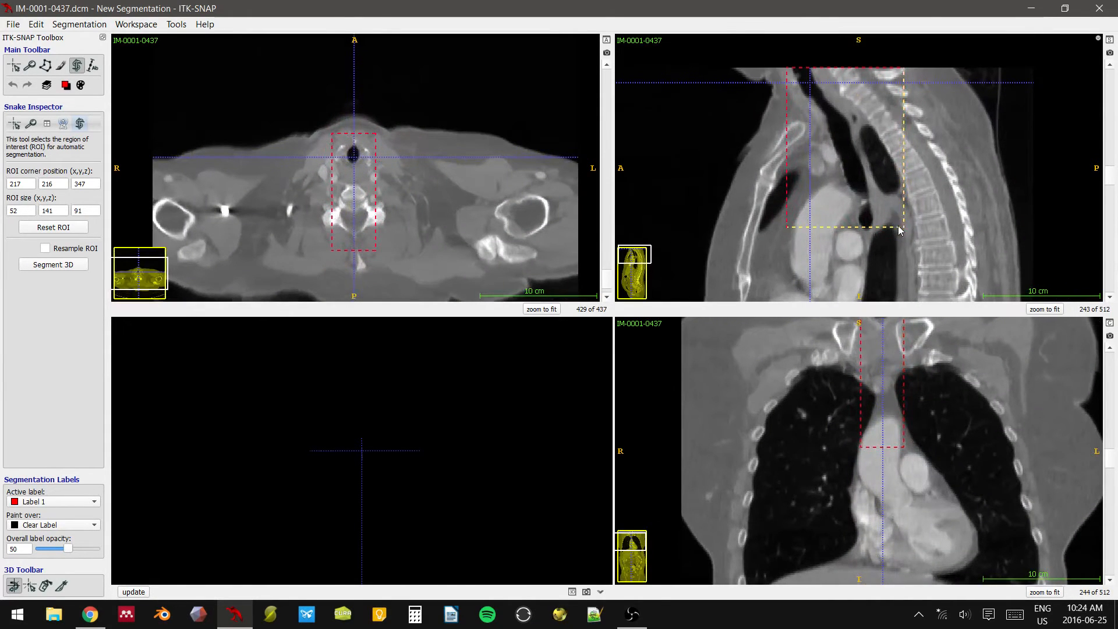
drag(901, 226, 893, 232)
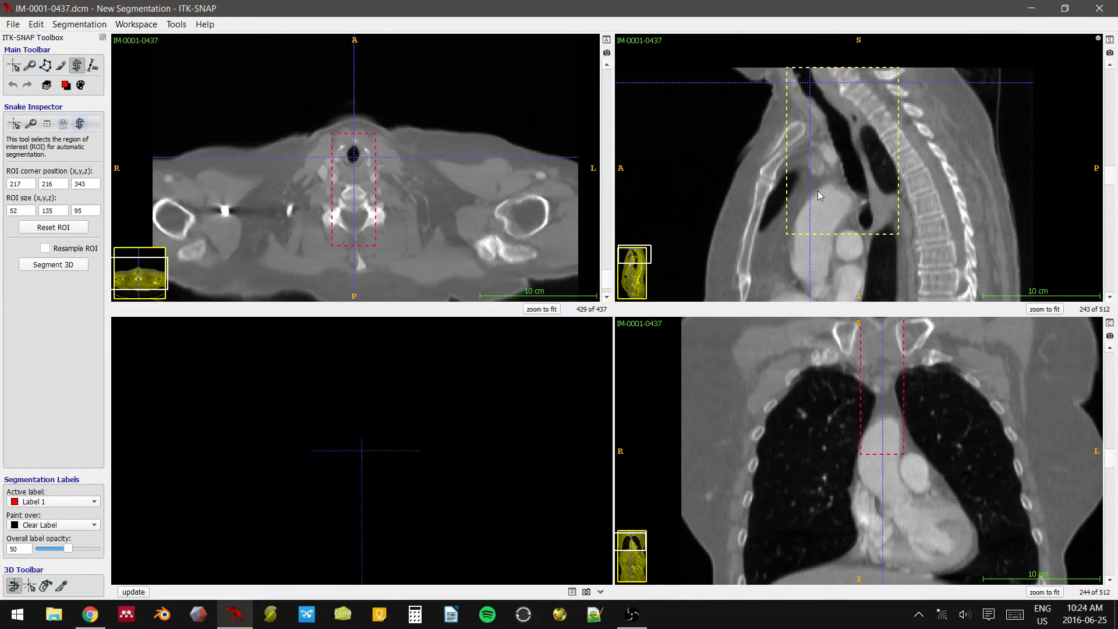
drag(788, 122, 775, 160)
- Start the 3D segmentation of the region and set the lower threshold of the speed image to -1024
click(54, 265)
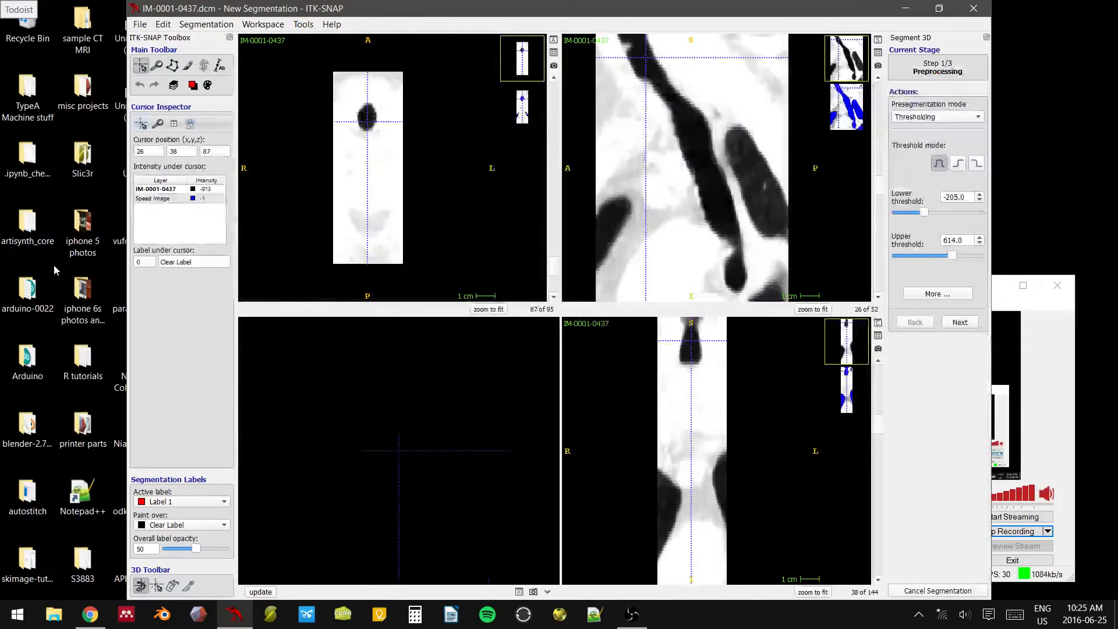
click(534, 108)
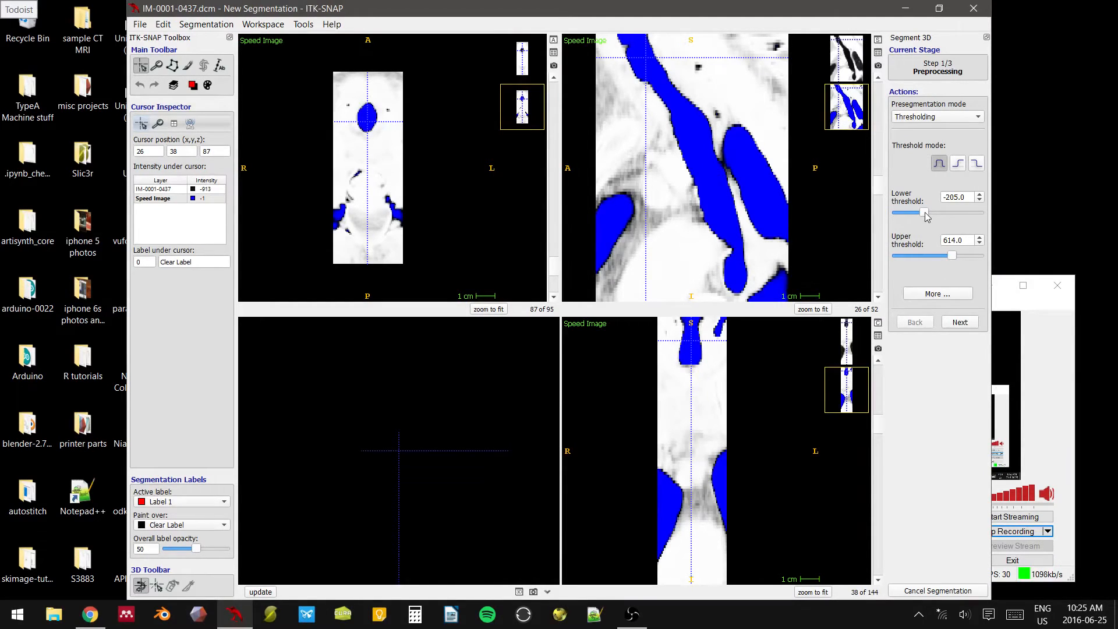
drag(927, 216, 896, 214)
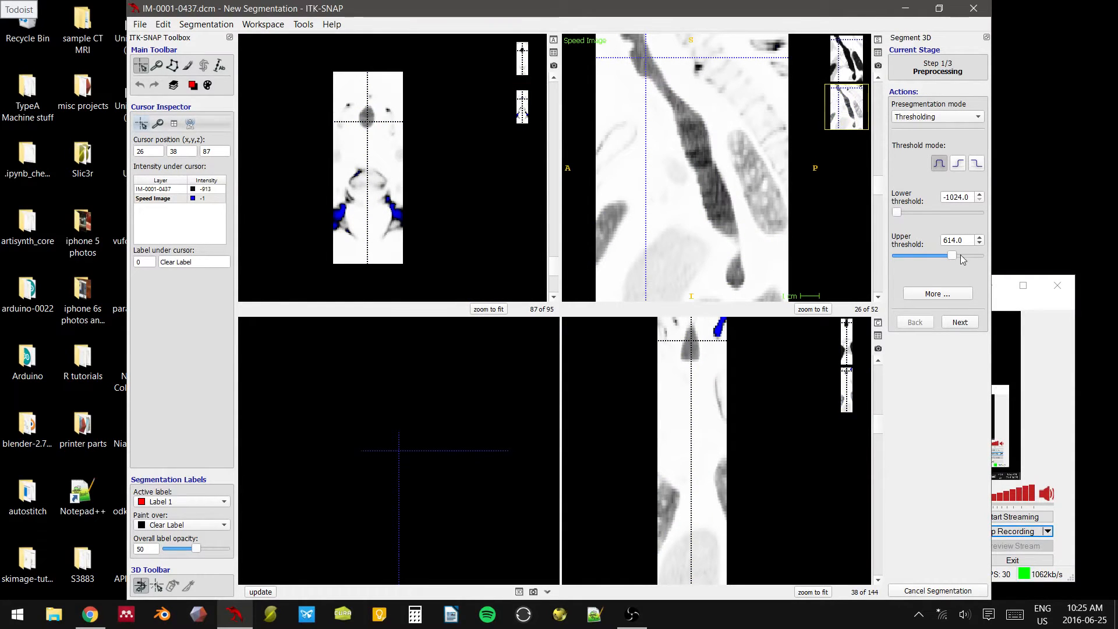
- Set the upper threshold to -366 and check how the trachea is separated in the speed image
drag(953, 255, 920, 255)
drag(702, 139, 713, 173)
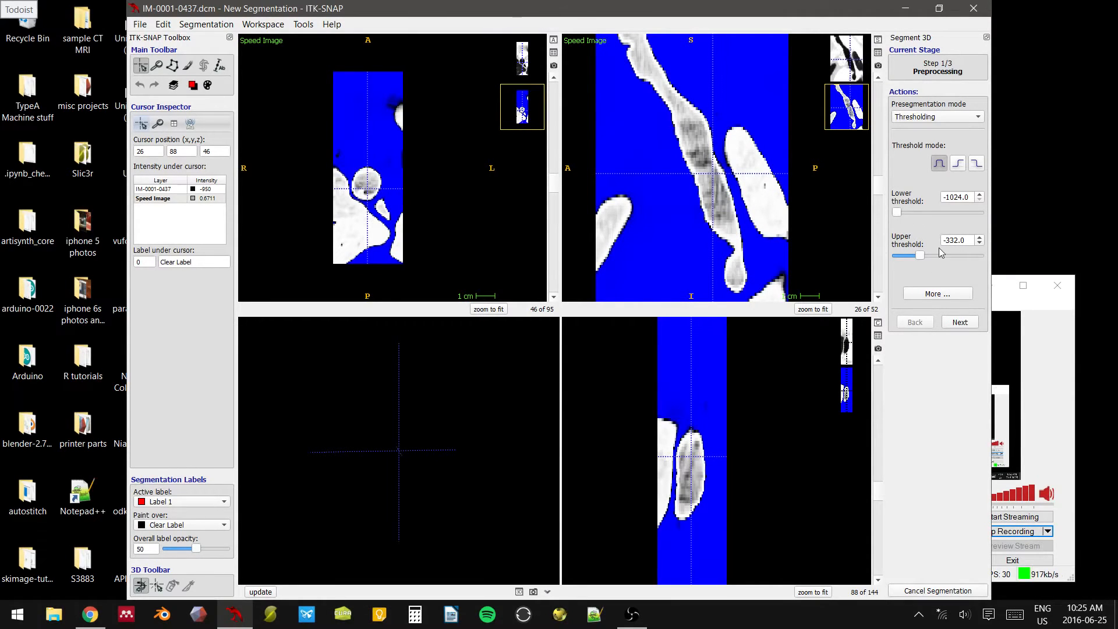
double_click(961, 242)
click(960, 241)
drag(922, 257, 921, 257)
click(706, 209)
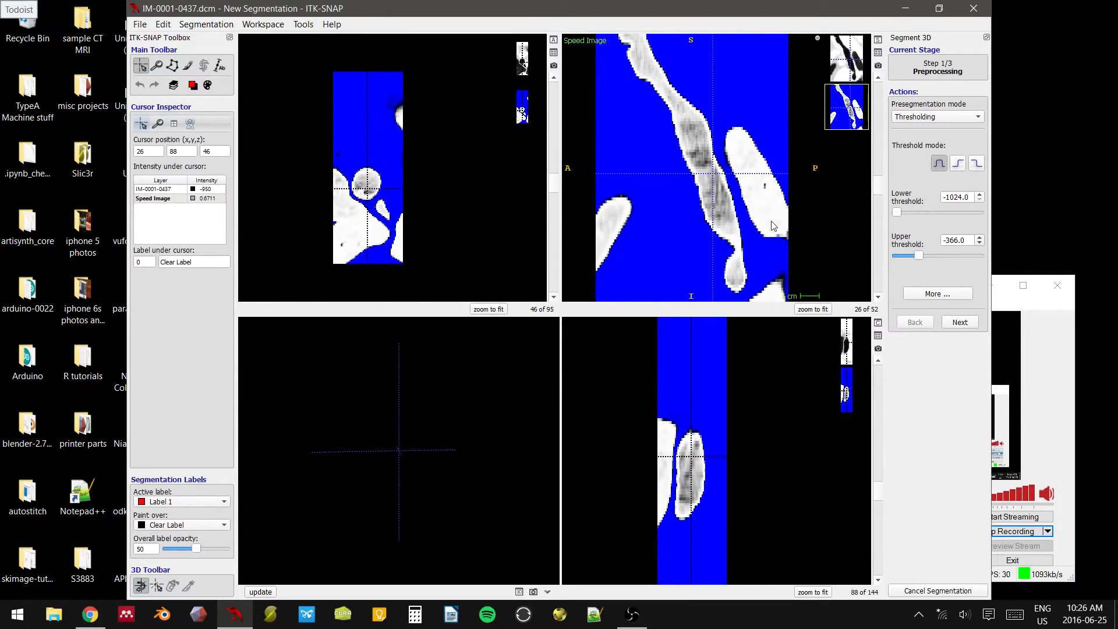
drag(678, 165, 653, 59)
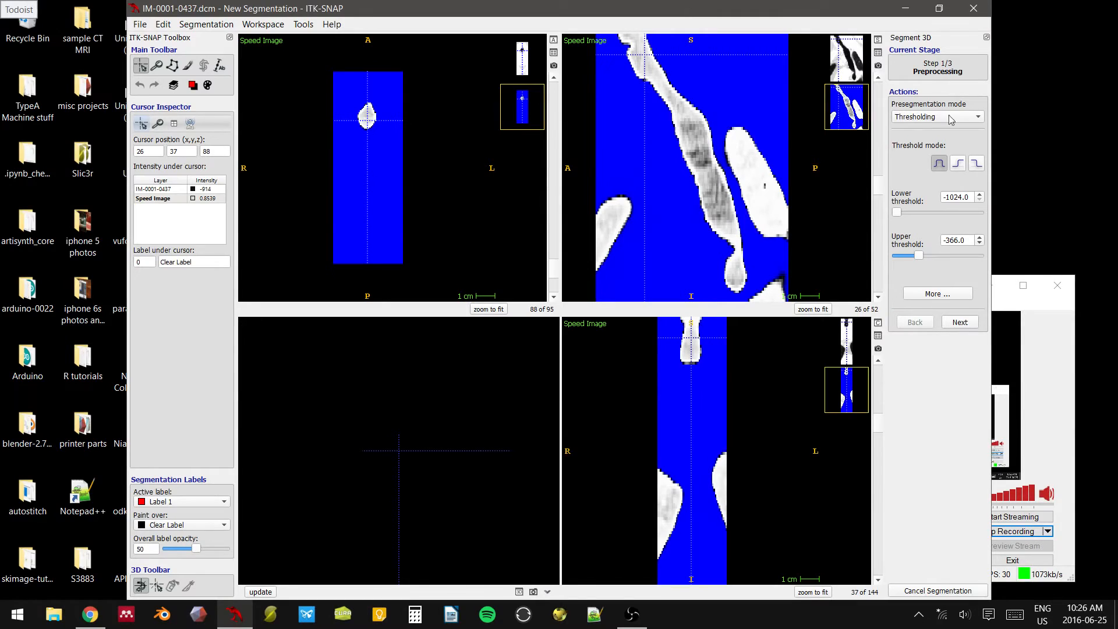
- Proceed to the initialization stage and add a bubble of radius 4.60 inside the trachea at 26, 74, 60
click(939, 8)
click(593, 11)
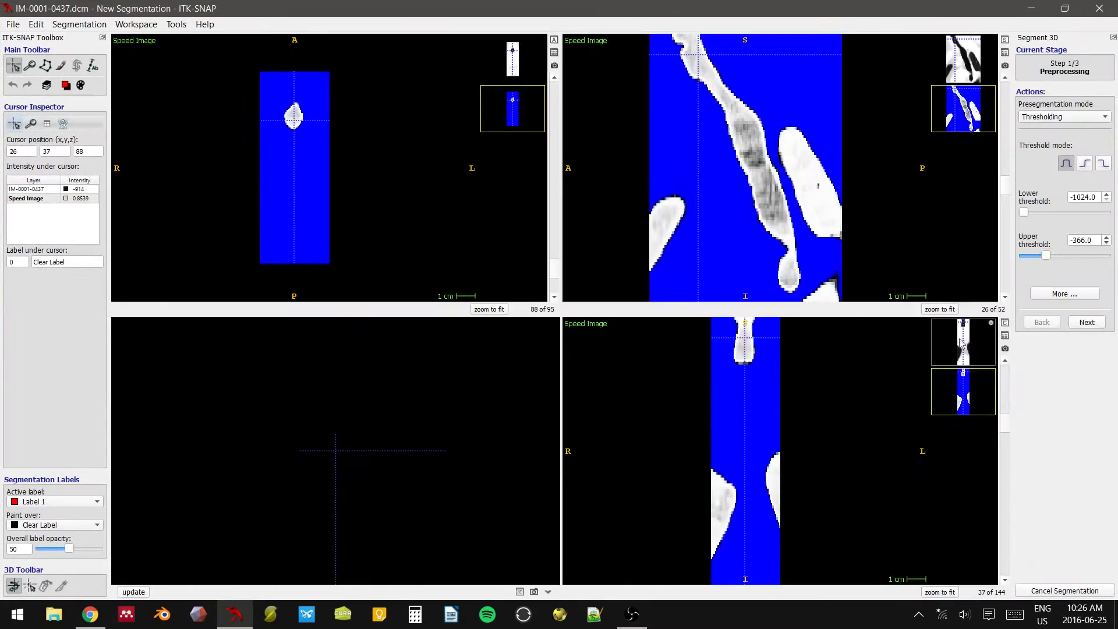
click(1086, 310)
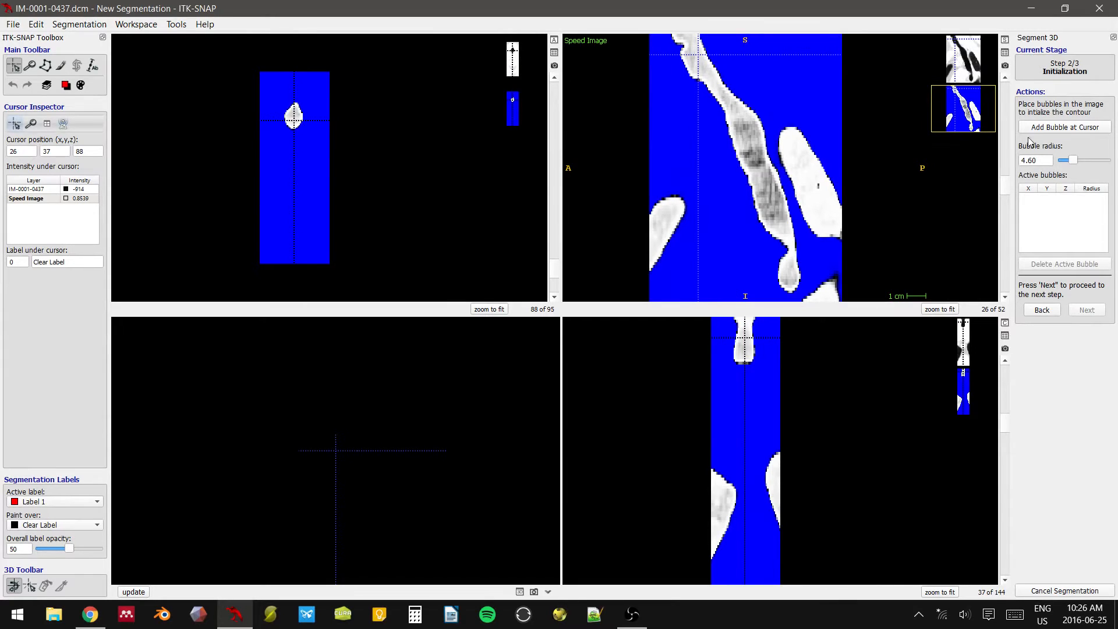
click(748, 135)
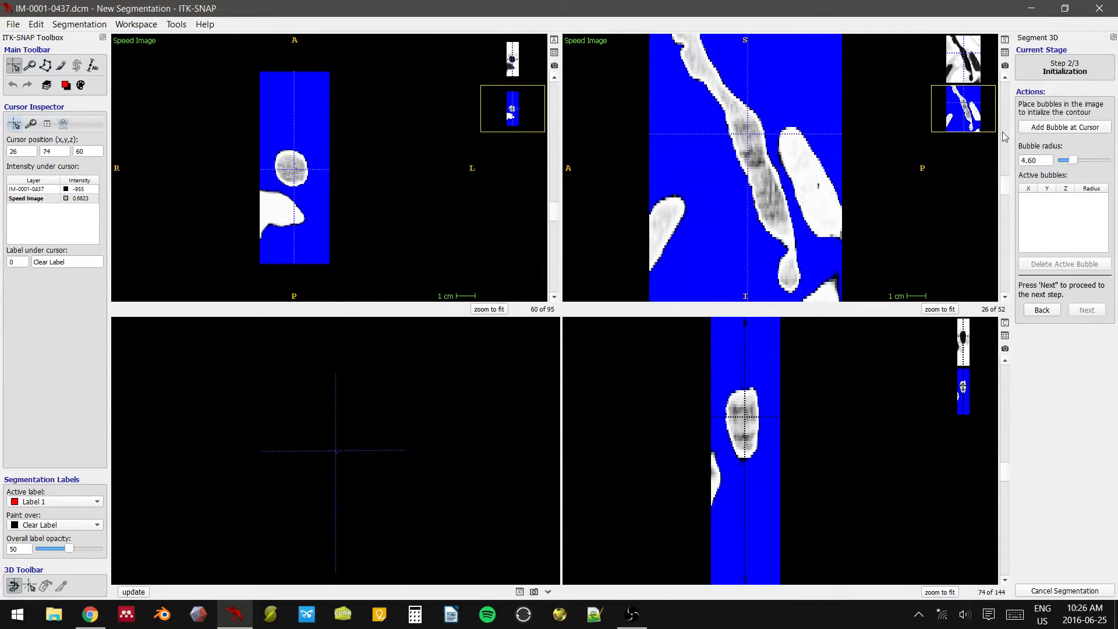
click(1075, 128)
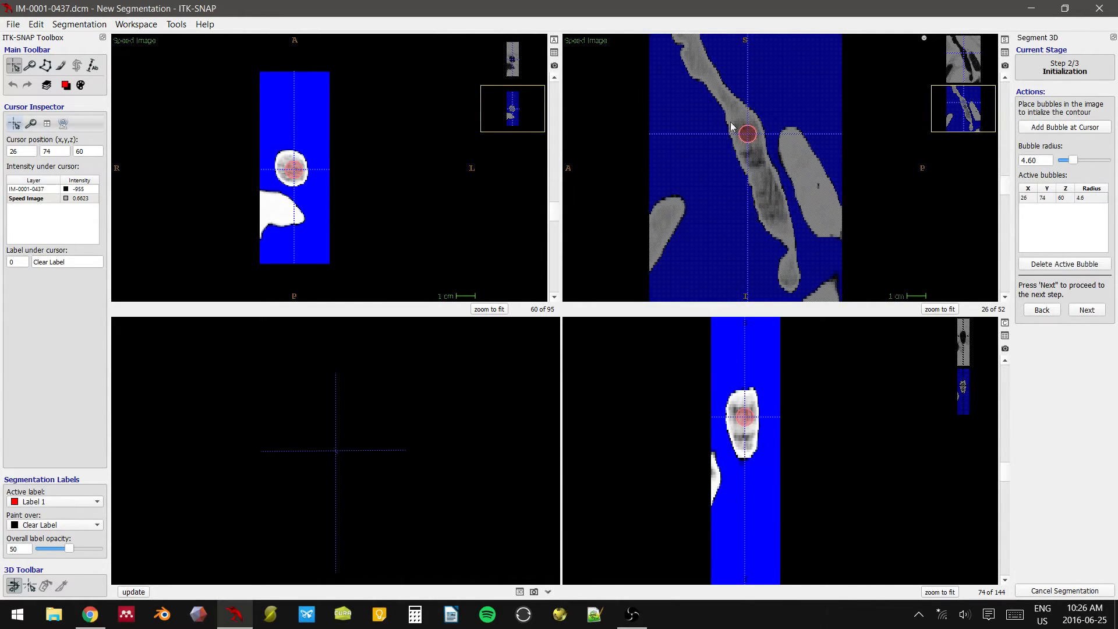
drag(793, 204, 751, 137)
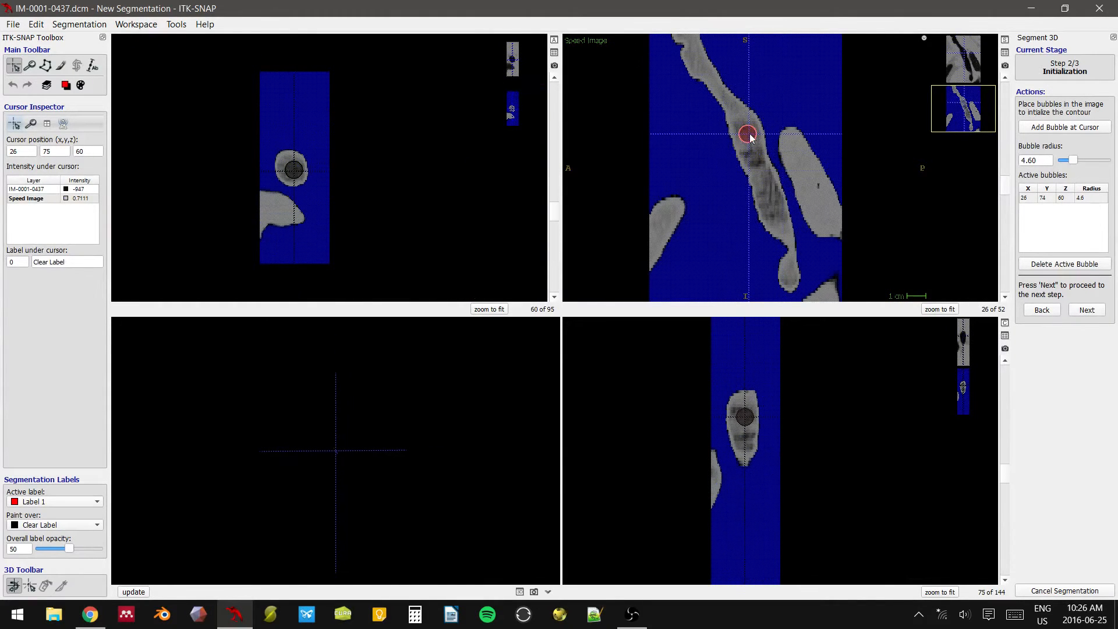
- Try to evolve the contour from the bubble through the trachea, stopping the evolution and returning to the initialization stage
click(1099, 312)
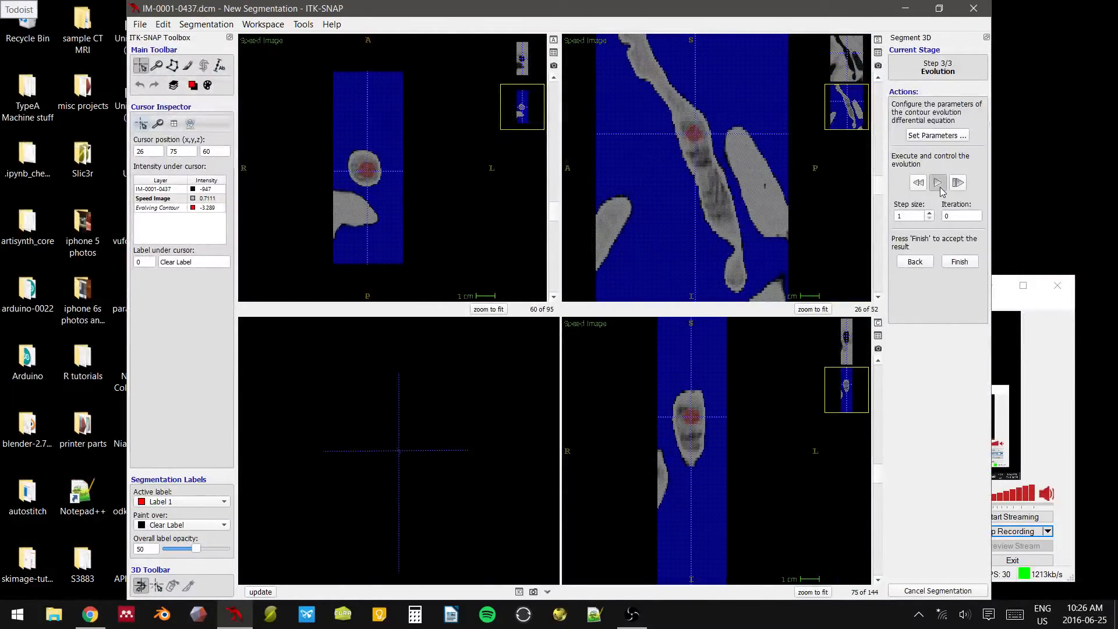
click(939, 187)
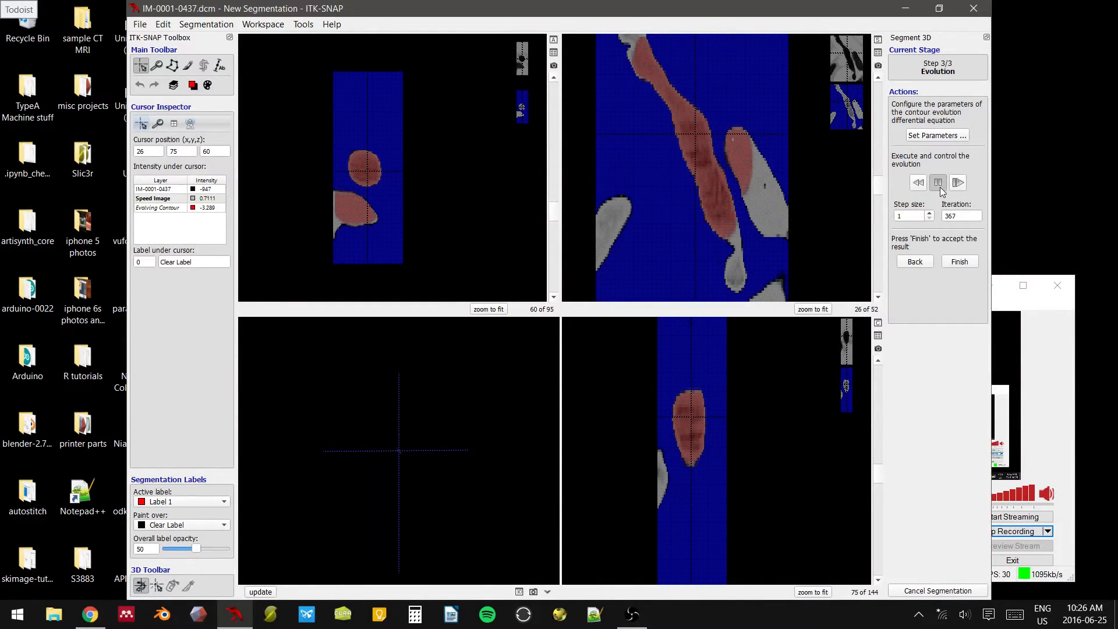
click(751, 175)
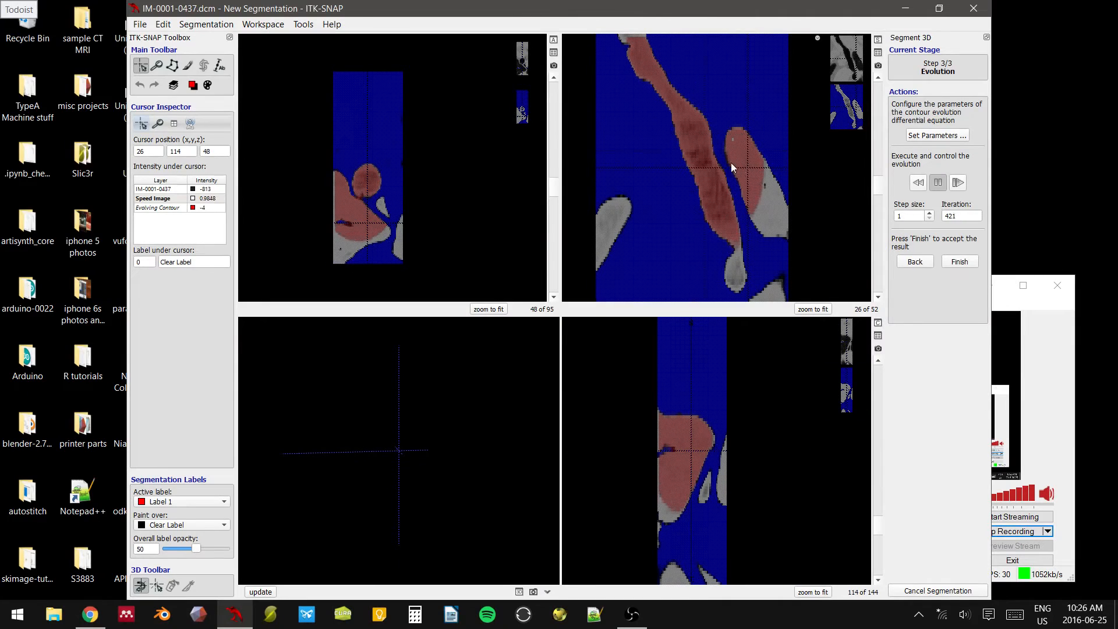
click(690, 144)
click(938, 183)
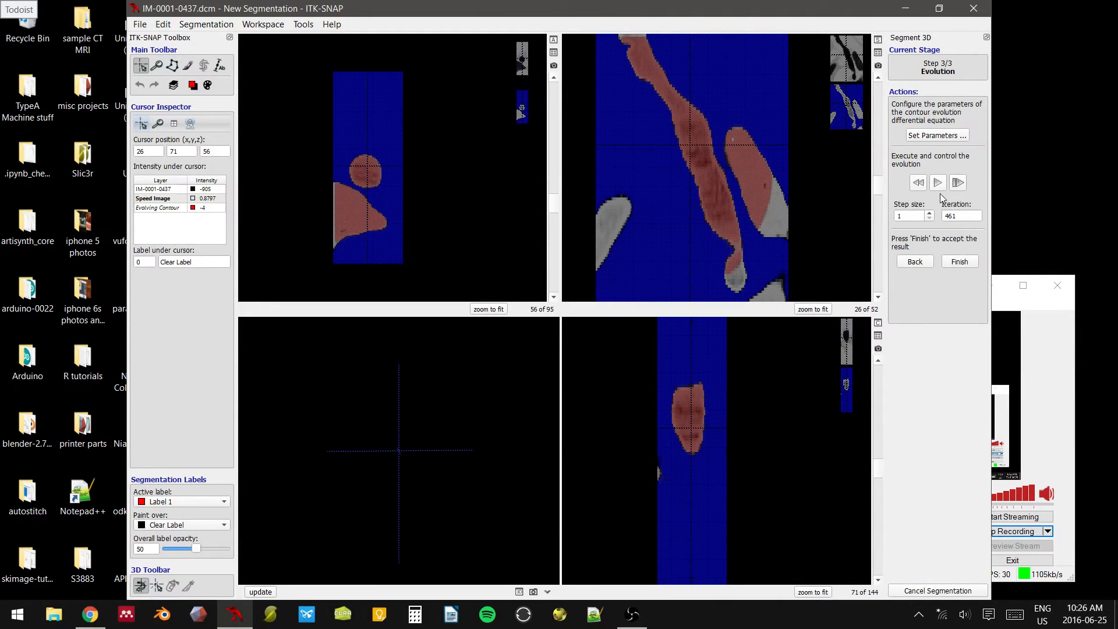
click(920, 262)
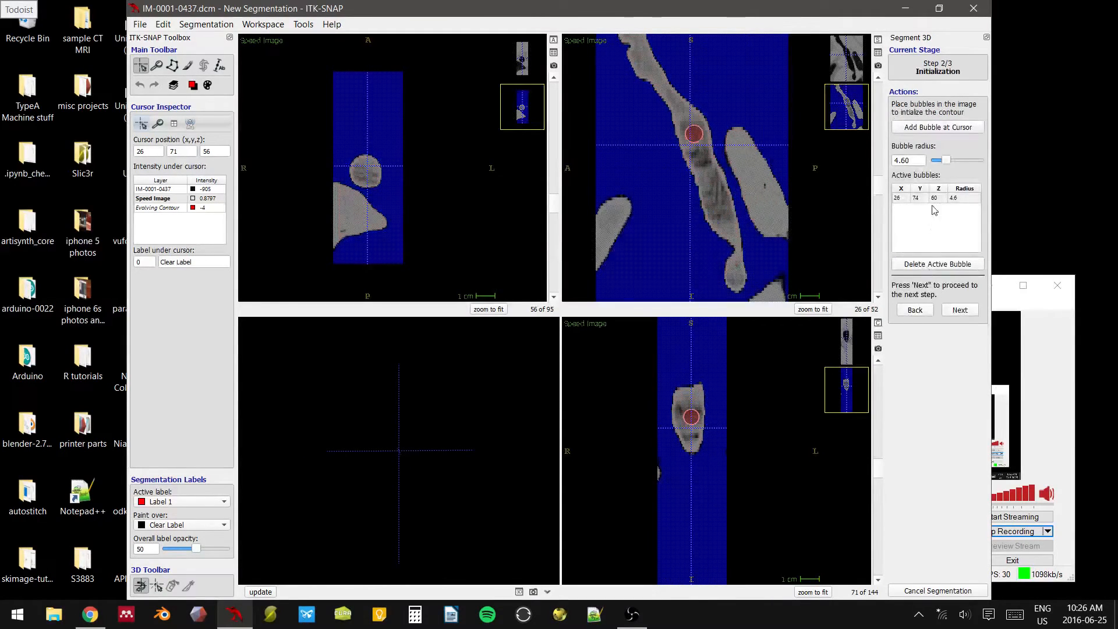
- Return to the preprocessing stage, set the upper threshold to -540 and check the airway and lung separation in sagittal slices
click(914, 310)
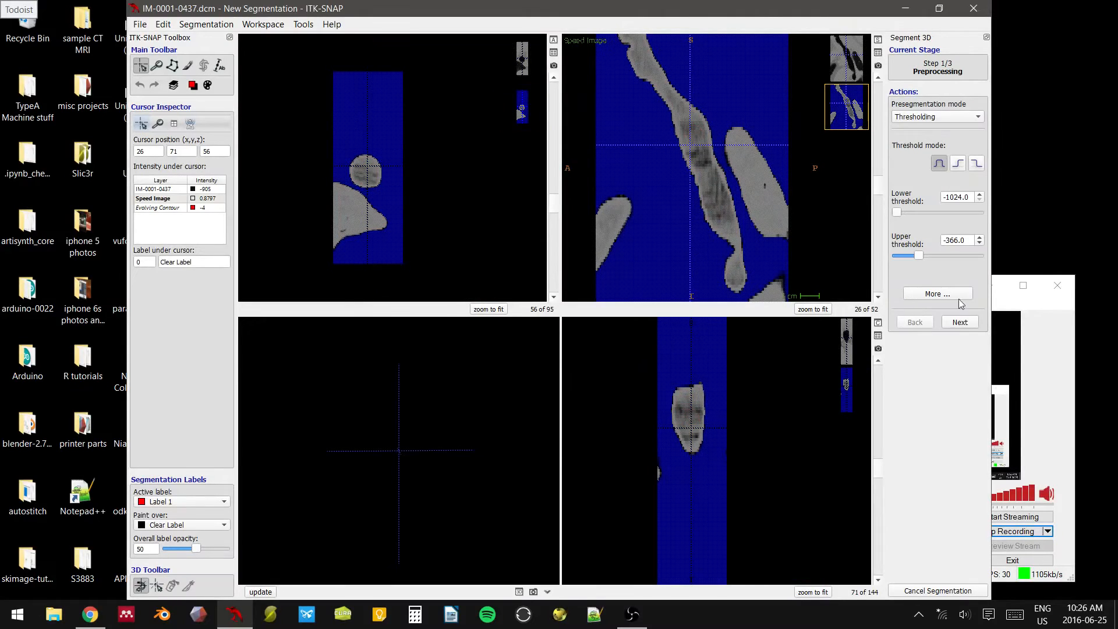
scroll(765, 215, down, 9)
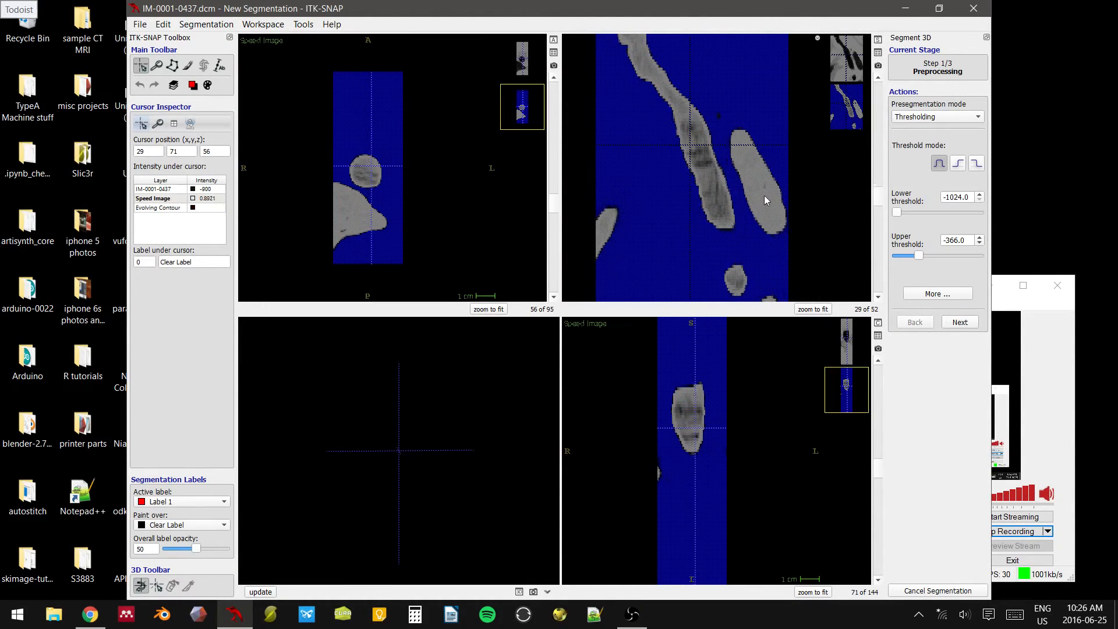
scroll(769, 200, up, 2)
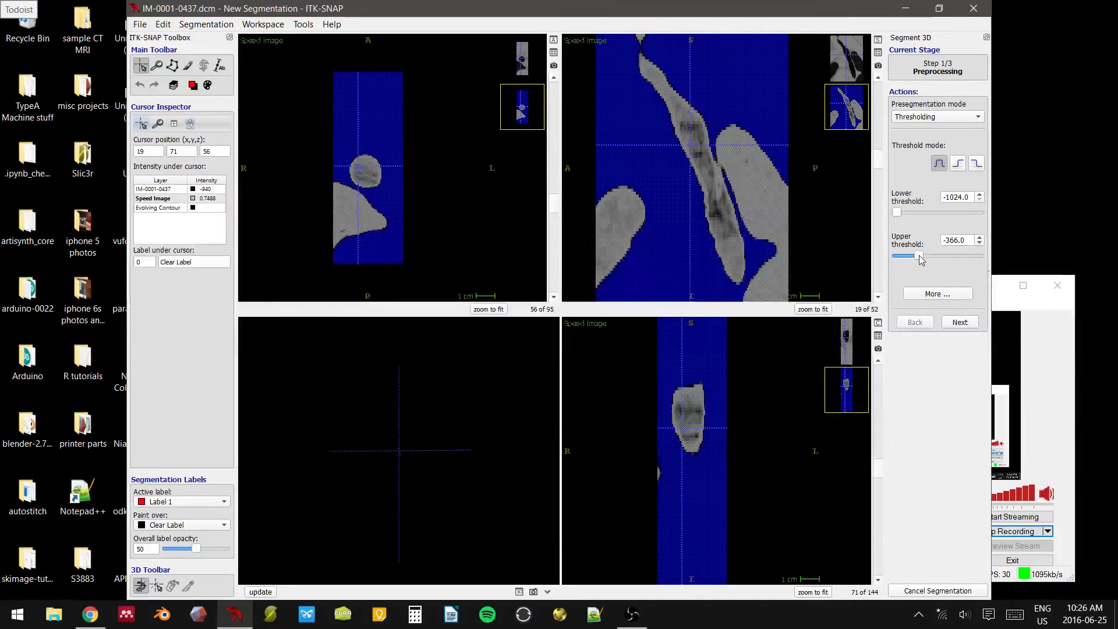
drag(919, 258, 914, 256)
scroll(774, 243, down, 6)
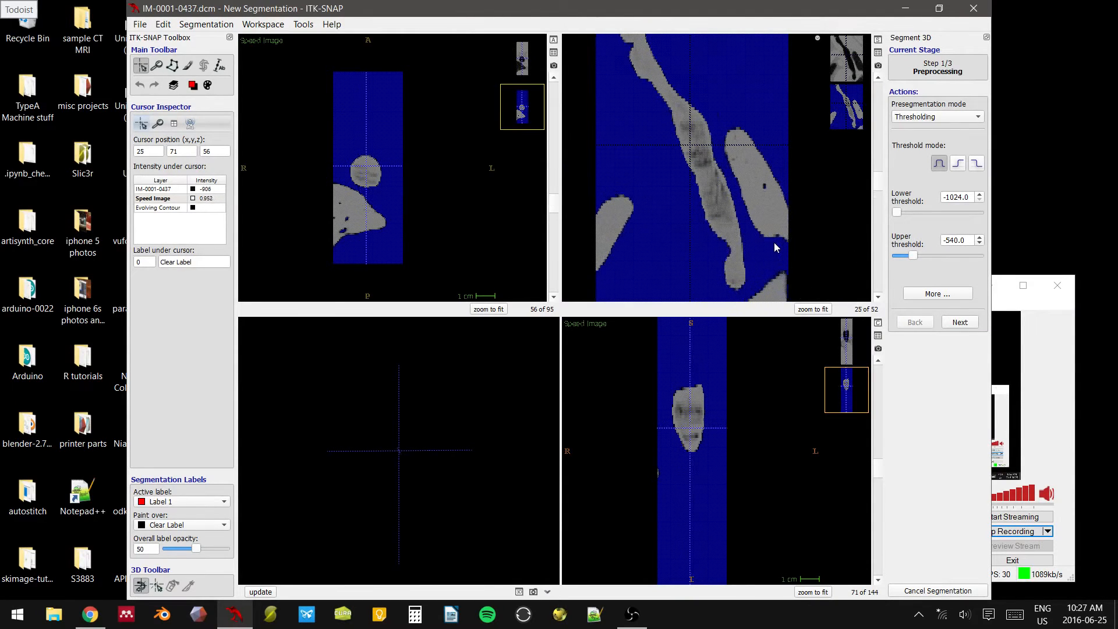
- Proceed to the evolution stage with the existing bubble and evolve the contour through the trachea to about 522 iterations
scroll(775, 244, up, 14)
scroll(774, 240, down, 14)
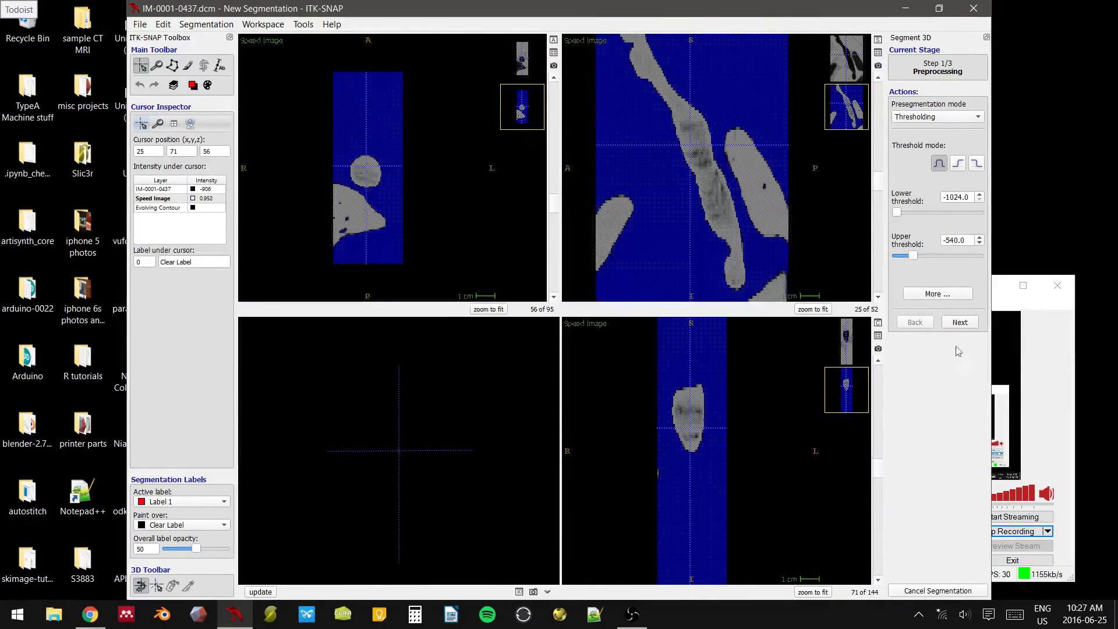
click(963, 323)
click(959, 310)
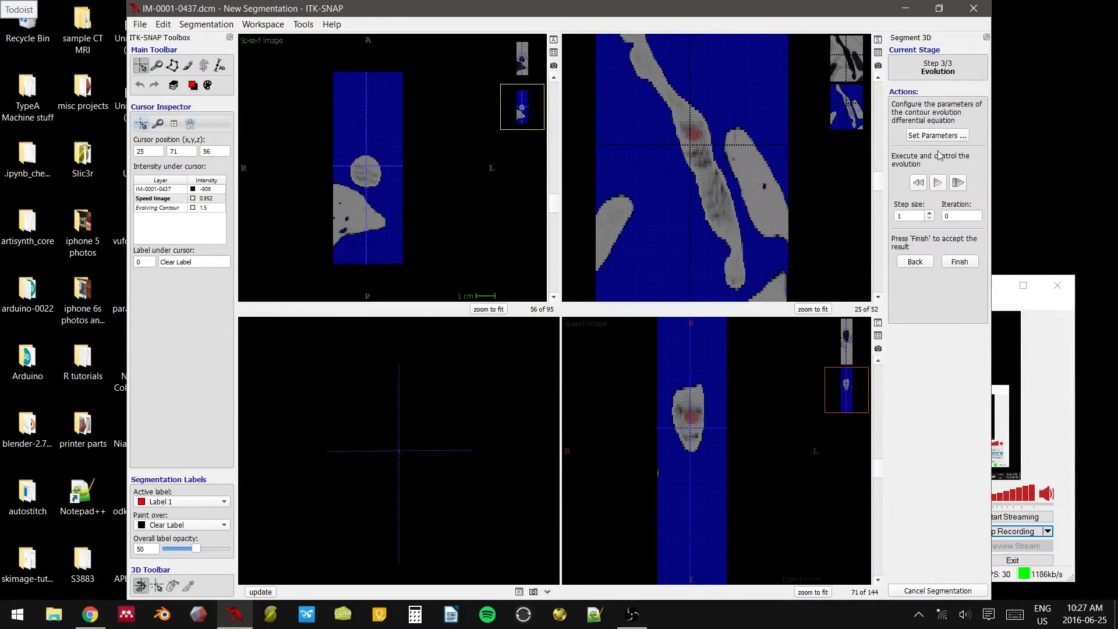
click(937, 183)
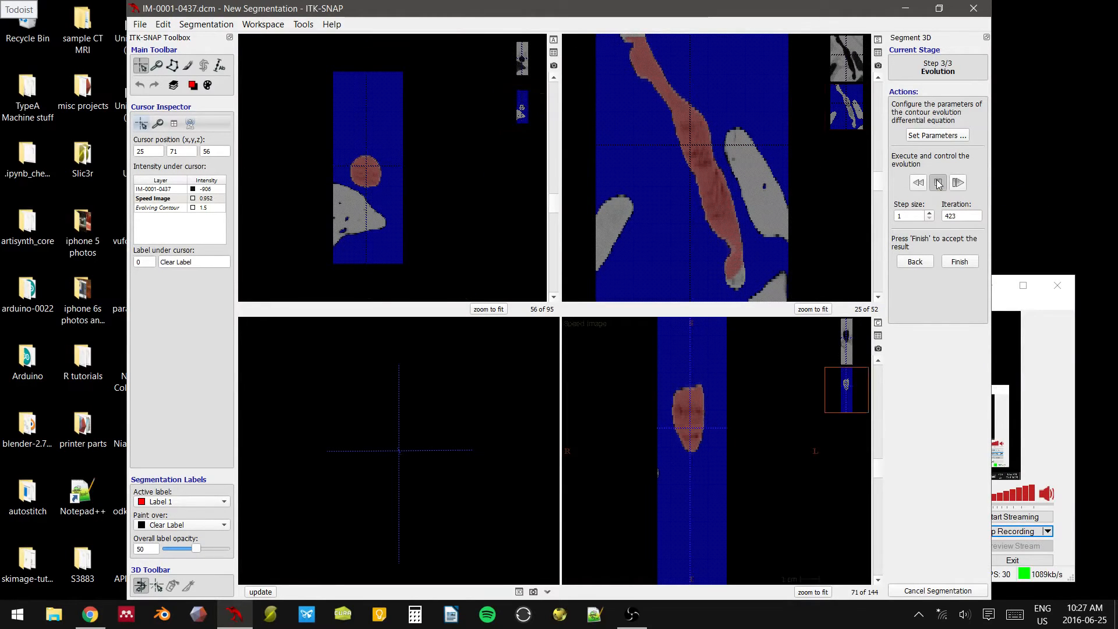
click(704, 158)
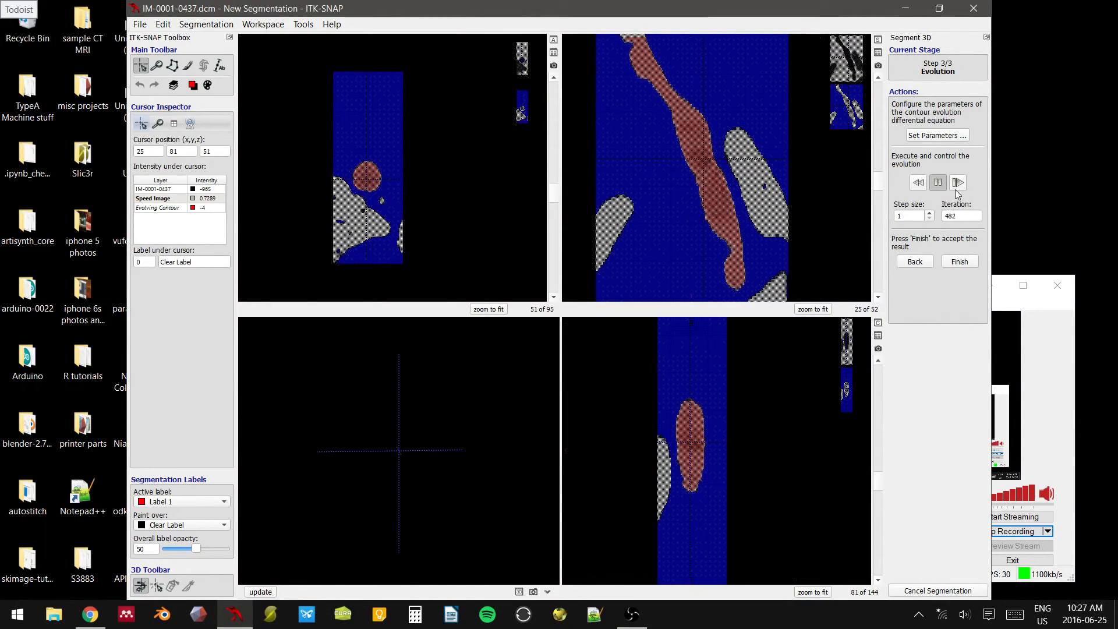
click(938, 184)
- Check the contour along the trachea down to its bifurcation and accept the segmentation result
click(697, 159)
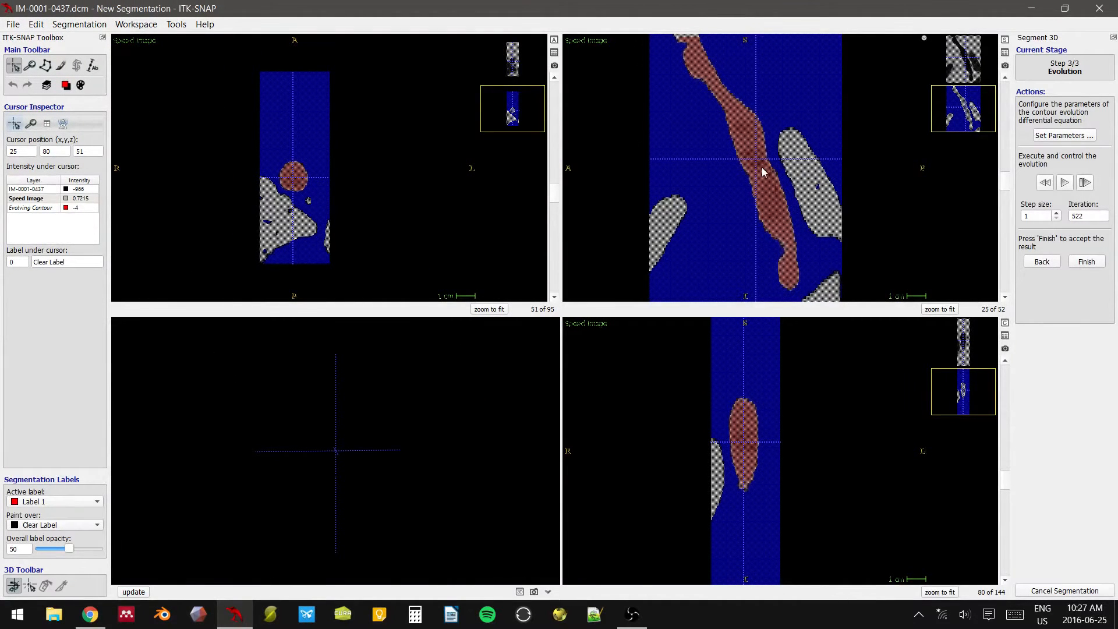
drag(763, 172, 716, 83)
drag(770, 218, 789, 249)
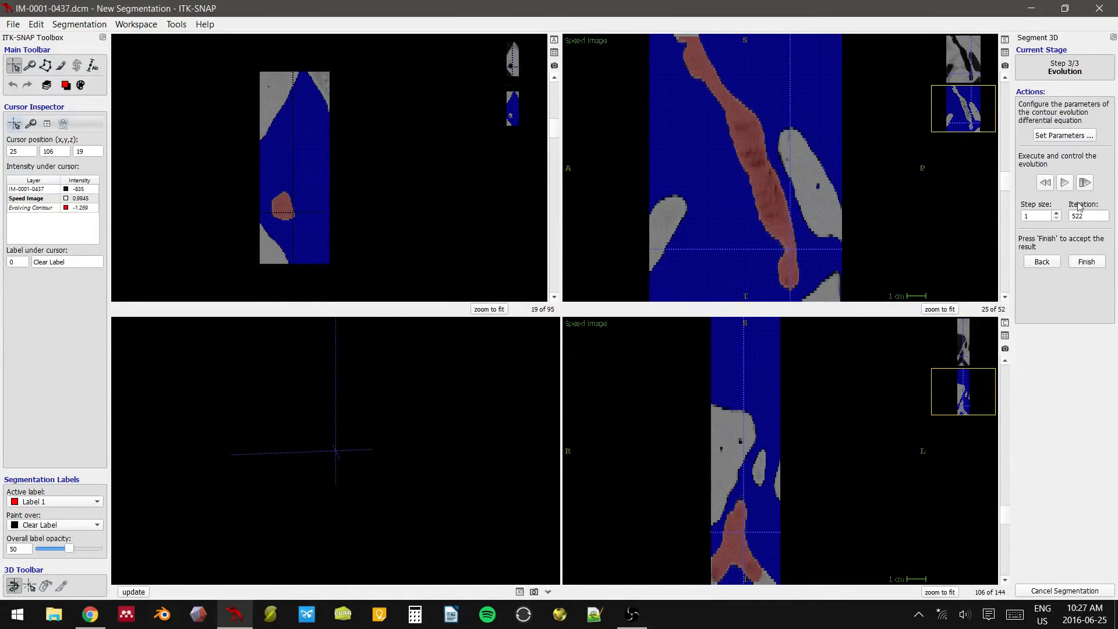
click(1086, 262)
click(846, 8)
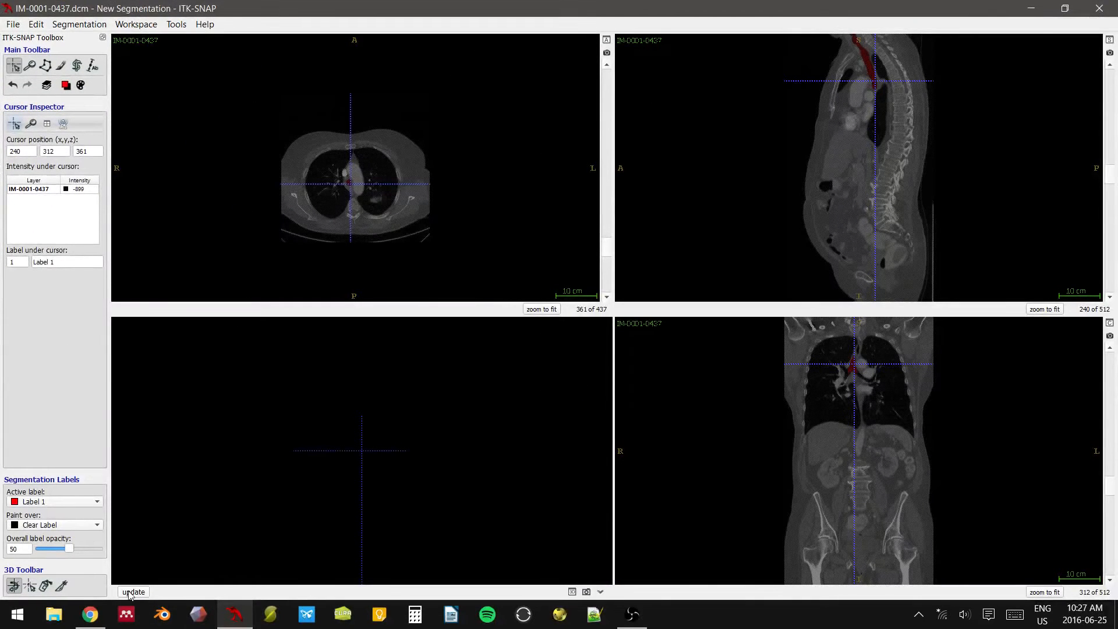
- Render the accepted segmentation in 3D and examine the trachea and its two lower branches
scroll(371, 473, up, 8)
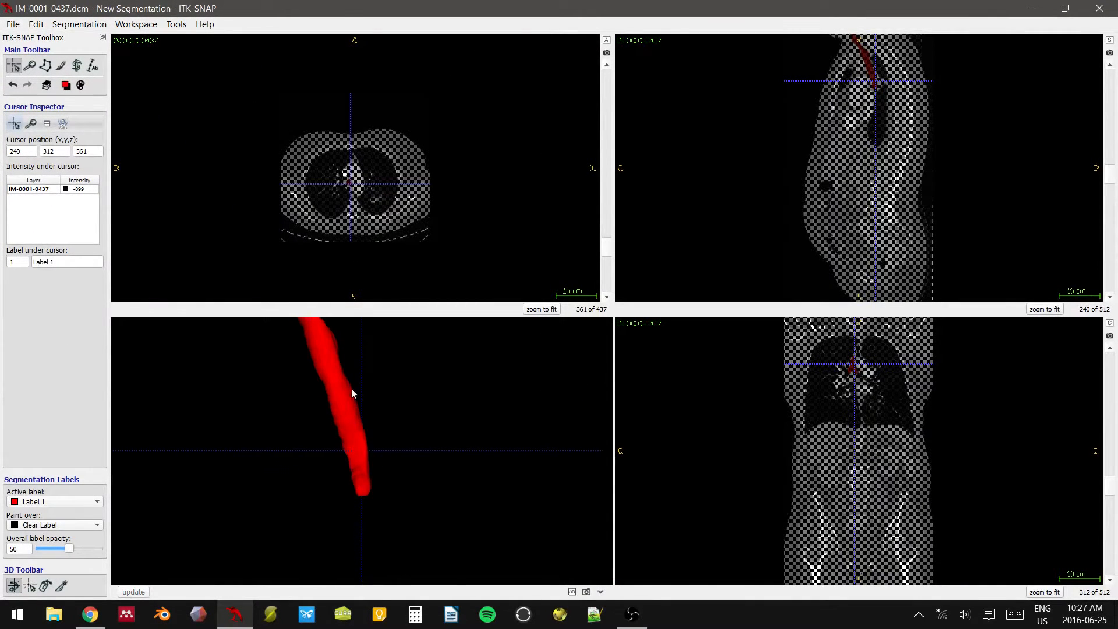
mouse_move(351, 389)
mouse_down()
mouse_move(411, 411)
mouse_move(568, 382)
mouse_move(469, 387)
mouse_move(460, 474)
mouse_move(382, 376)
mouse_move(389, 347)
mouse_move(631, 402)
mouse_move(721, 370)
mouse_move(505, 480)
mouse_move(167, 568)
mouse_move(168, 519)
mouse_move(255, 355)
mouse_move(276, 348)
mouse_move(178, 482)
mouse_move(258, 450)
mouse_move(394, 315)
mouse_move(351, 387)
mouse_up()
scroll(277, 348, up, 3)
scroll(359, 382, down, 3)
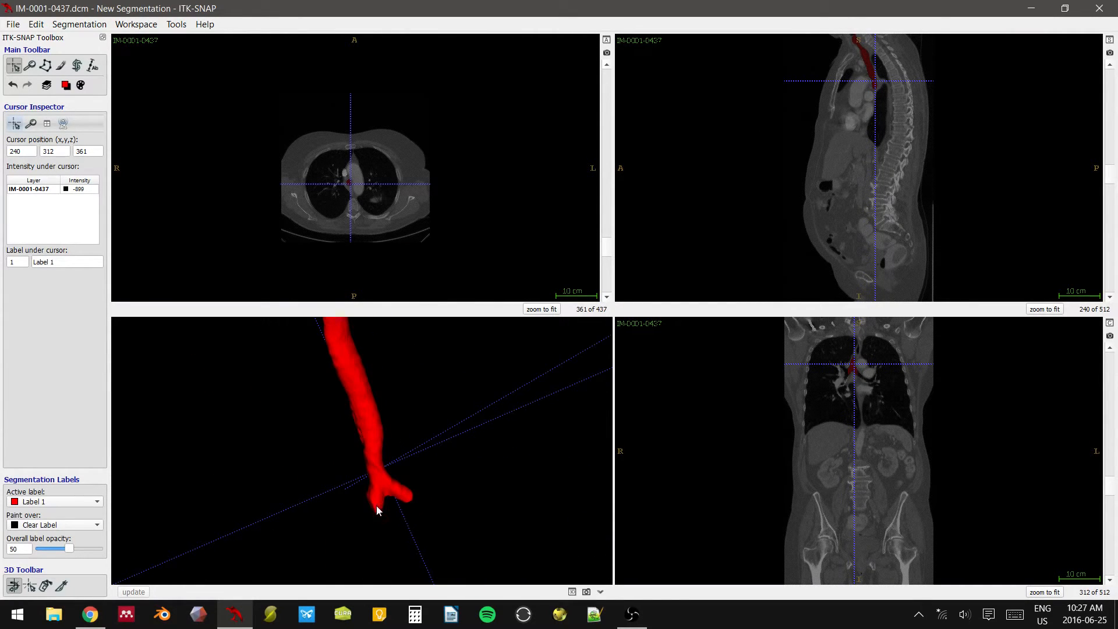
drag(377, 506, 351, 515)
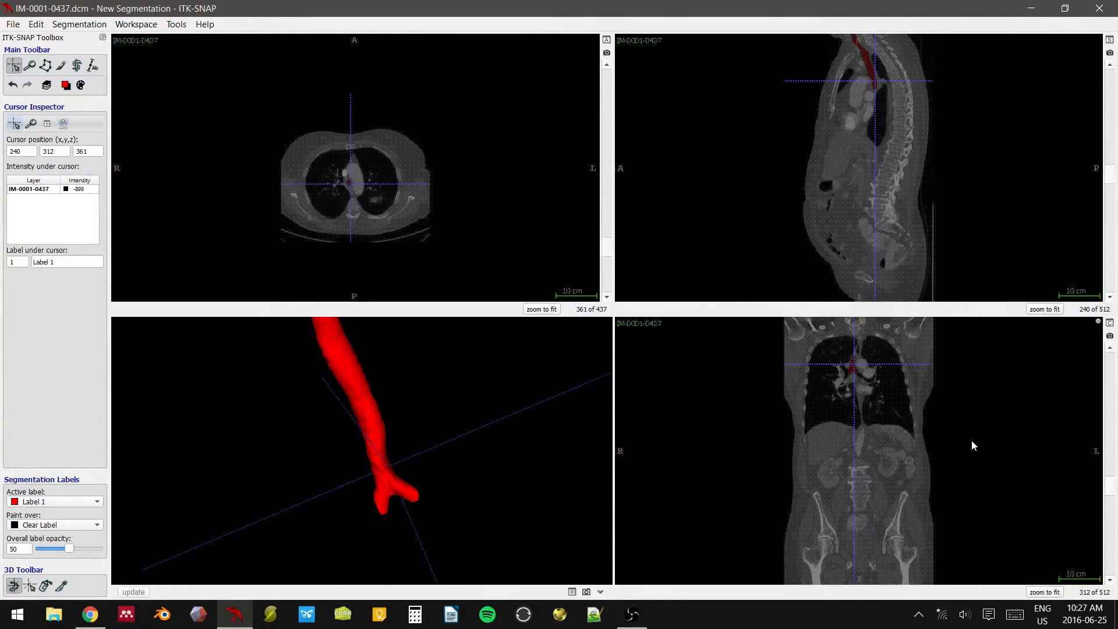
- Examine the unsegmented airway continuing from the trachea's left-side branch in an enlarged coronal slice
right_drag(971, 440, 949, 413)
middle_drag(868, 494, 864, 501)
middle_drag(862, 423, 784, 569)
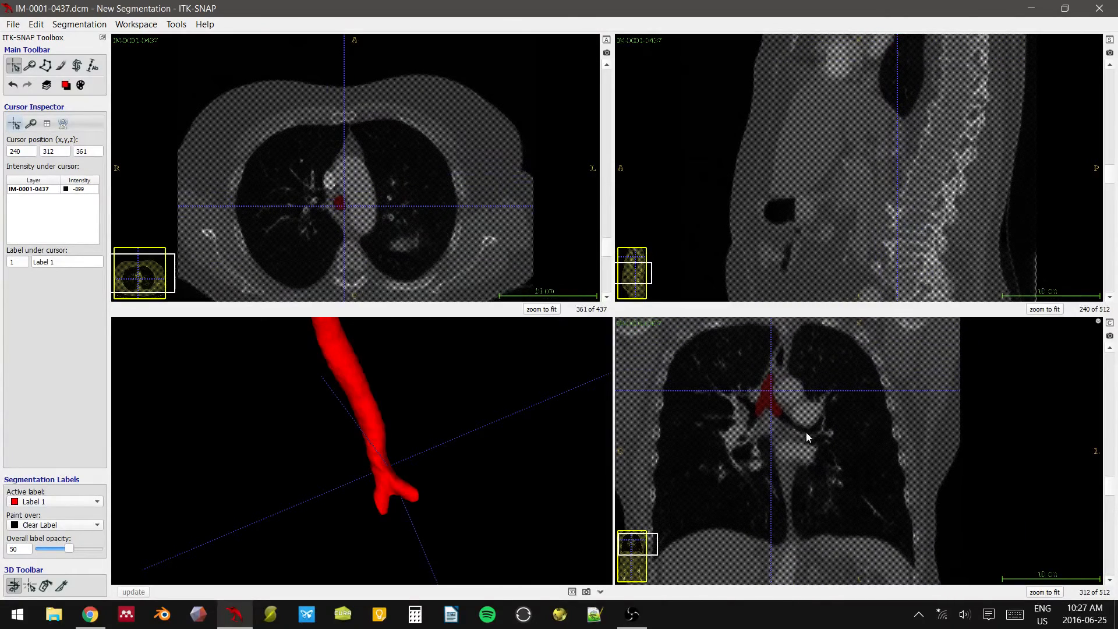
click(805, 432)
right_drag(806, 431, 822, 435)
click(781, 416)
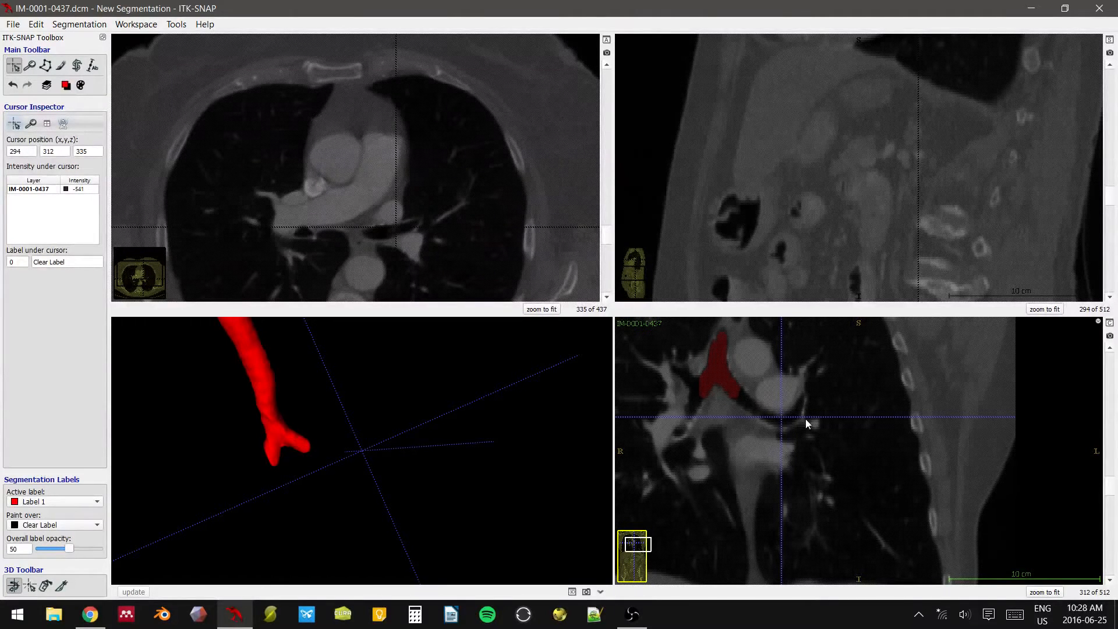
click(773, 416)
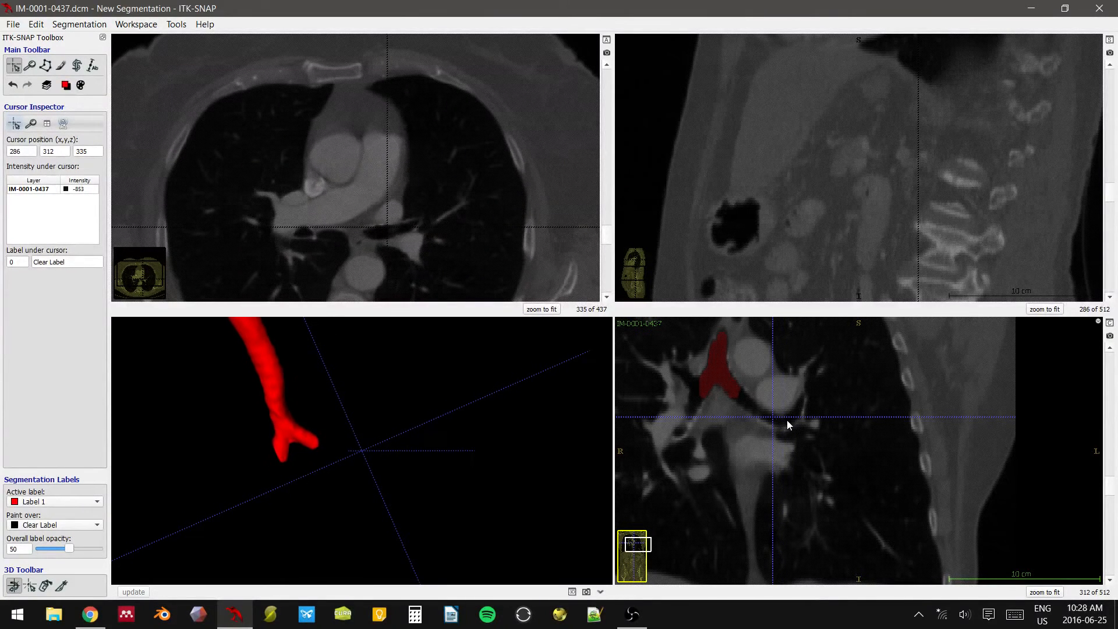
middle_drag(799, 423, 777, 418)
mouse_move(764, 416)
mouse_down()
mouse_move(739, 400)
mouse_move(761, 425)
mouse_move(757, 410)
mouse_up()
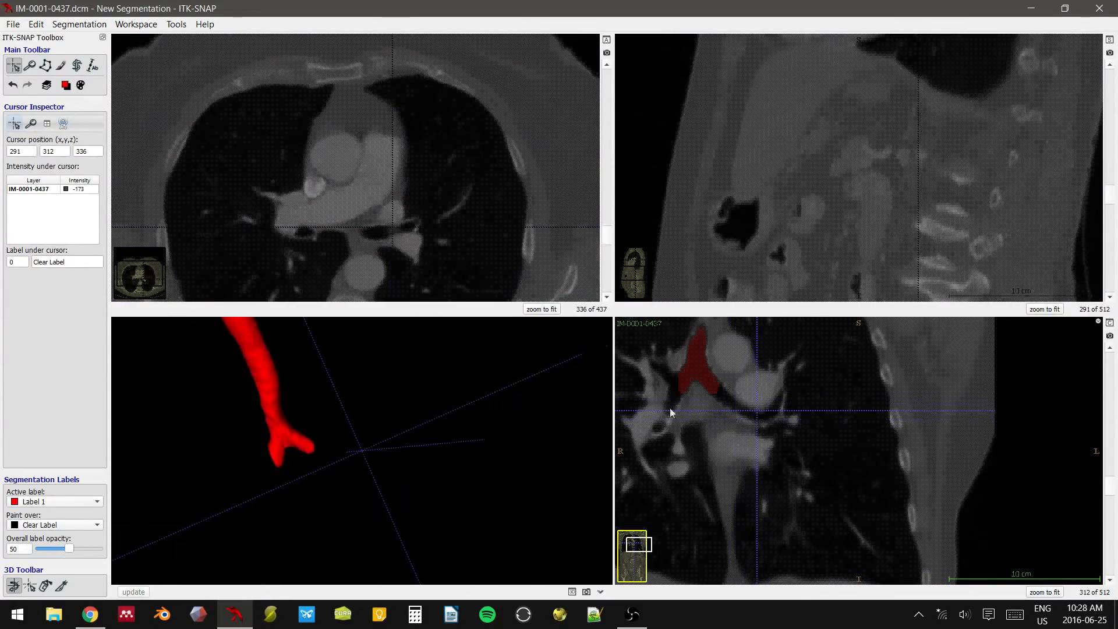
- Fit the region of interest around the left bronchus with corner 250, 298, 325 and size 71 × 42 × 27
click(77, 65)
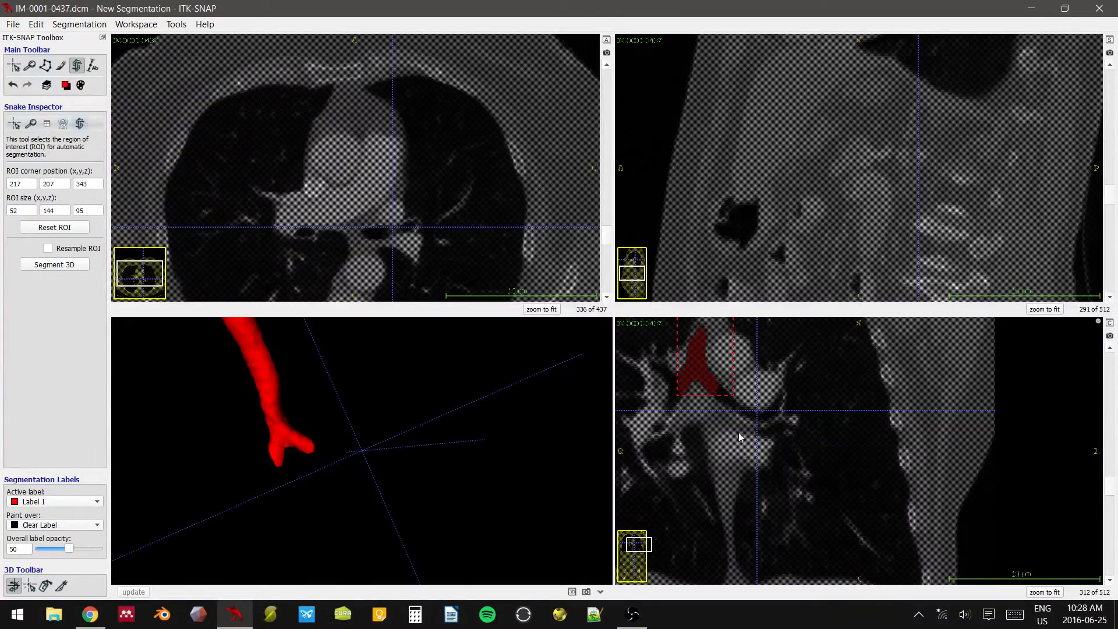
click(14, 66)
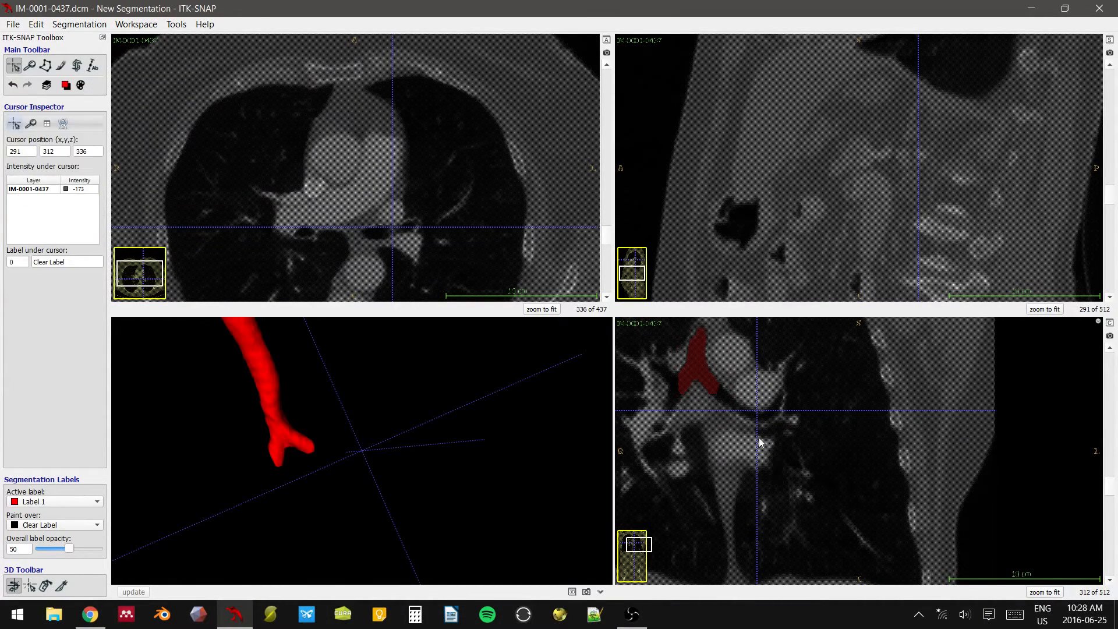
click(761, 414)
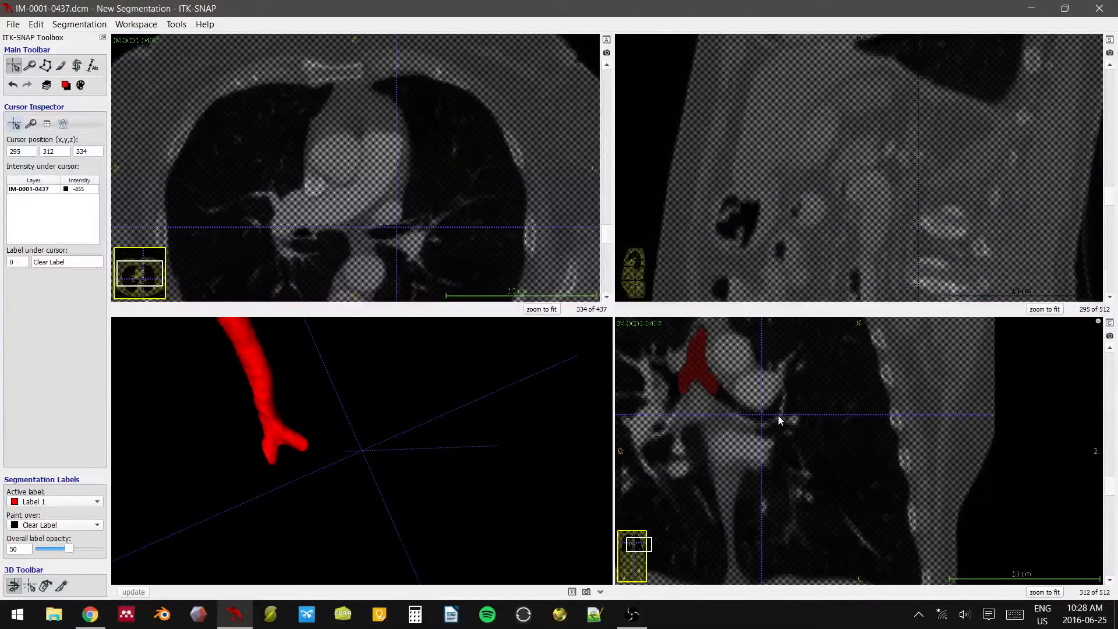
middle_drag(777, 414, 778, 429)
click(78, 65)
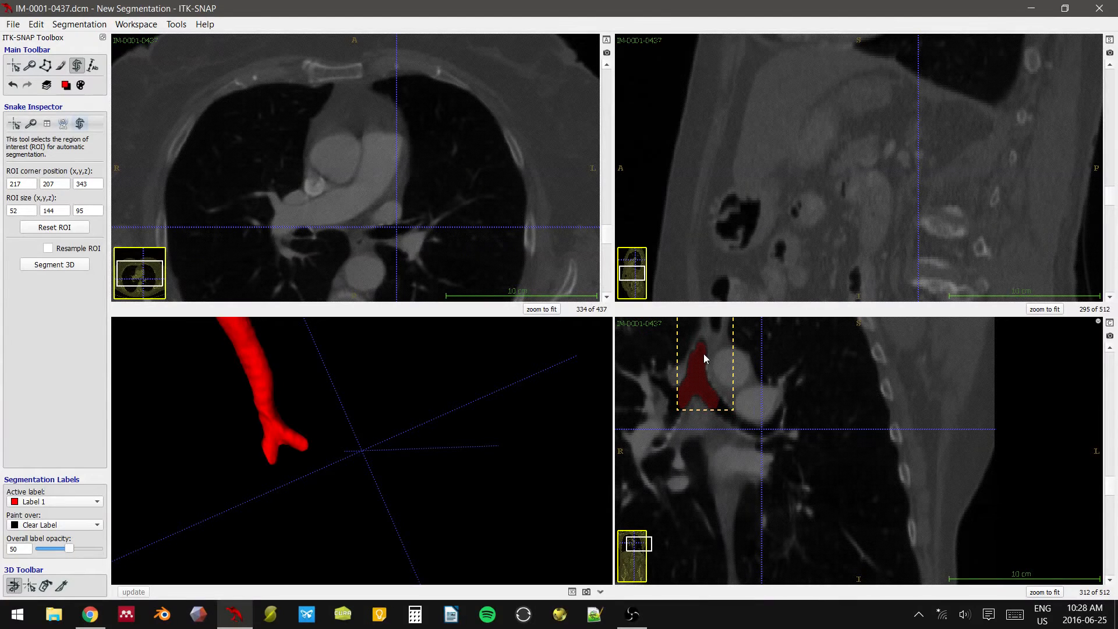
drag(704, 354, 762, 543)
drag(399, 255, 398, 253)
middle_drag(918, 93, 844, 349)
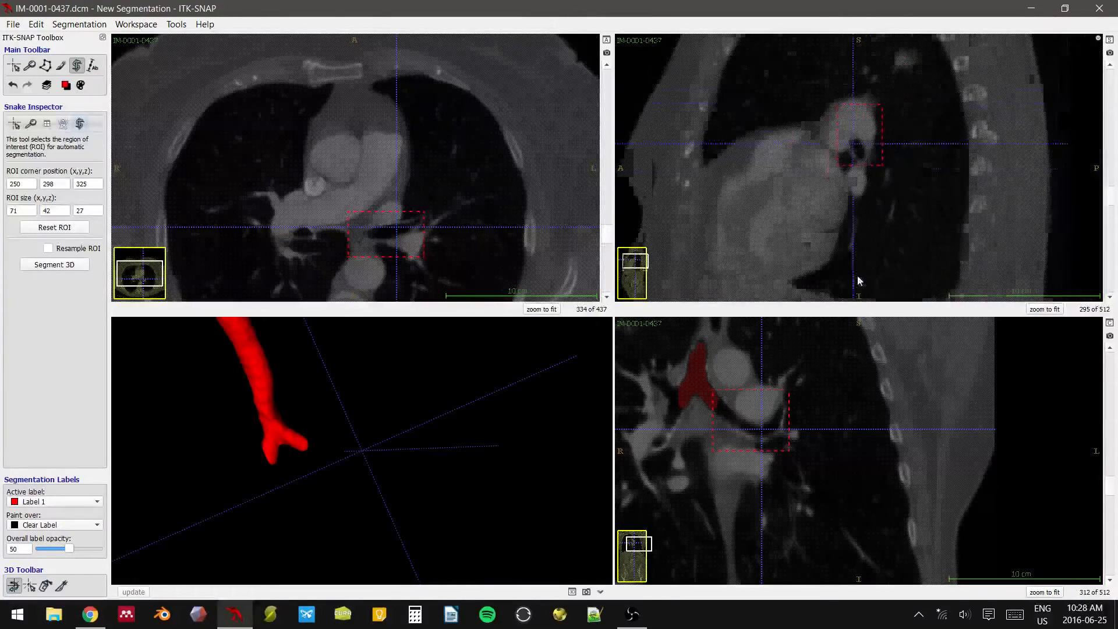
- Start 3D segmentation of the left bronchus region, add a bubble of radius 3.60 at 36, 20, 10, and proceed to evolution
click(58, 265)
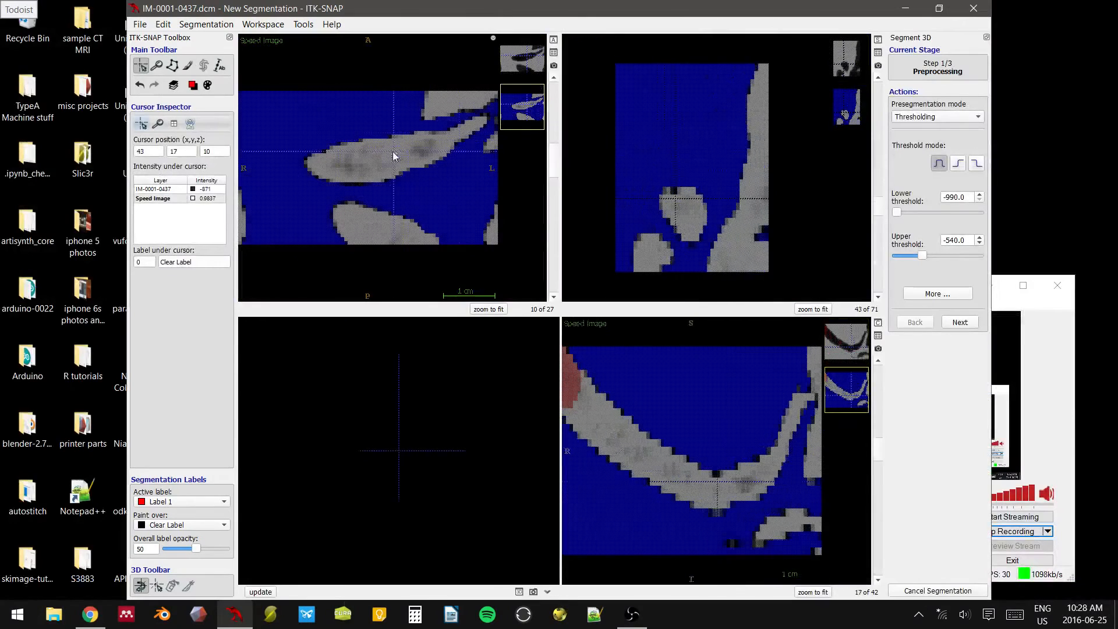
click(961, 324)
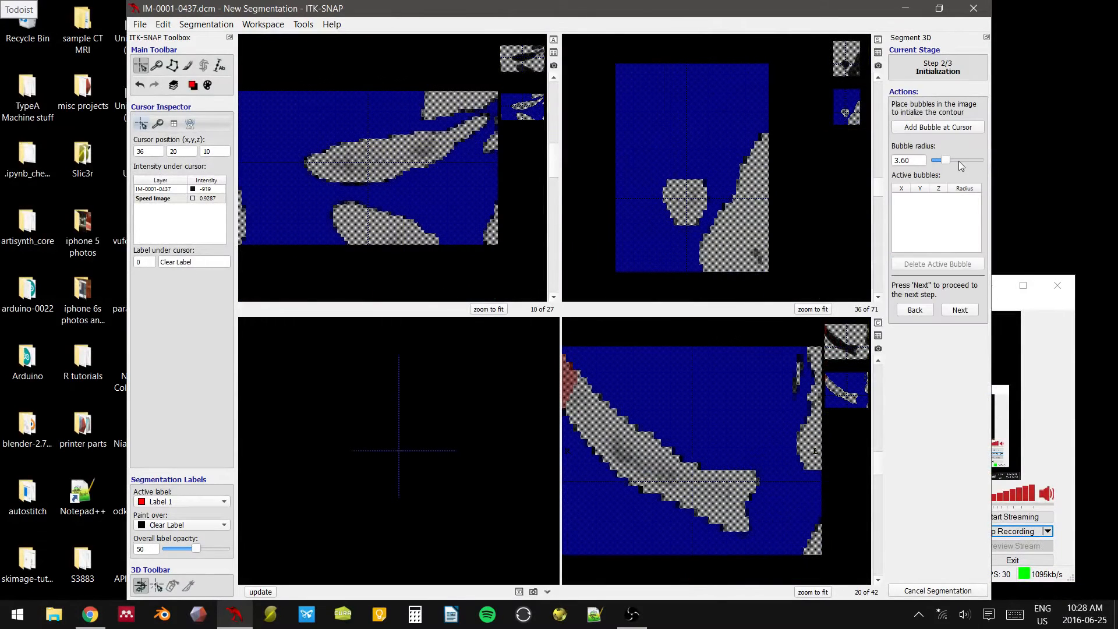
click(916, 309)
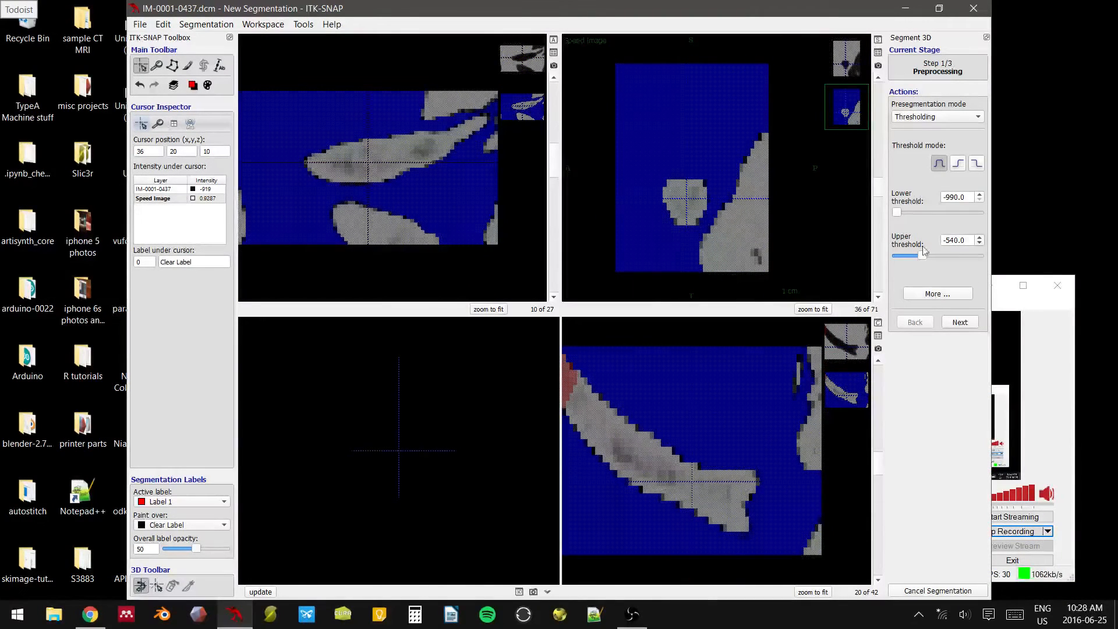
click(960, 324)
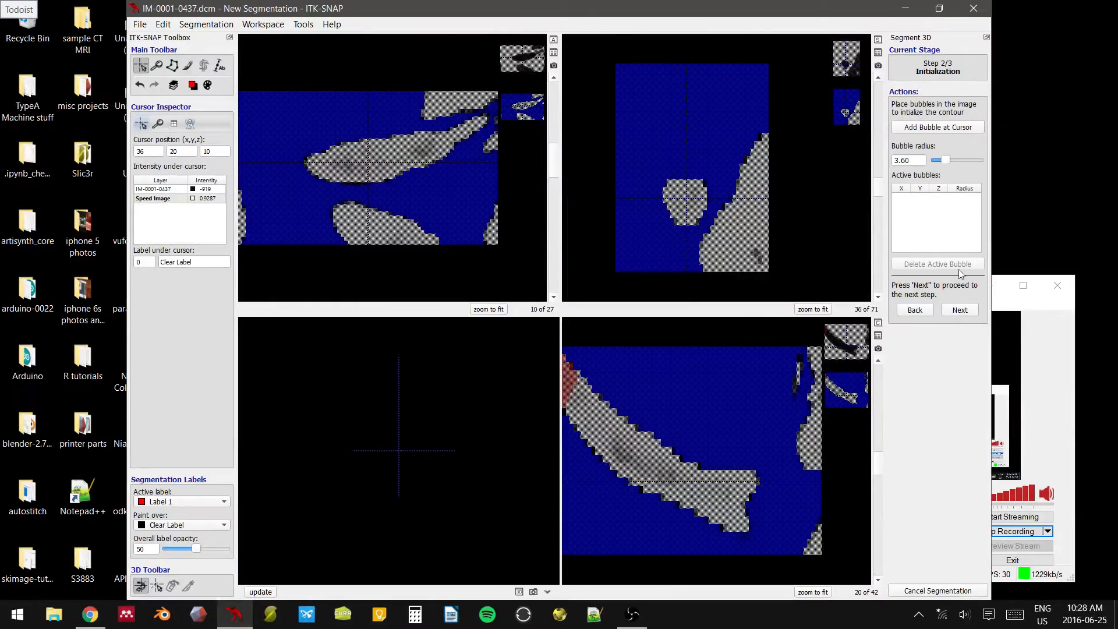
click(942, 129)
click(959, 310)
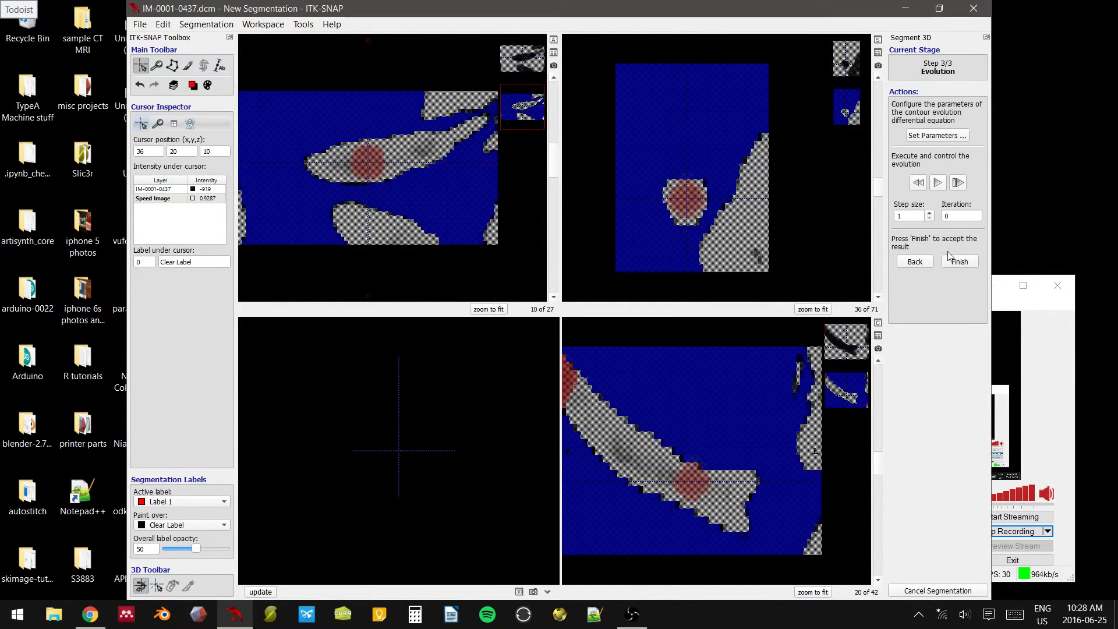
- Evolve the contour through the left bronchus to 306 iterations, check it in the slices and accept the result
click(937, 183)
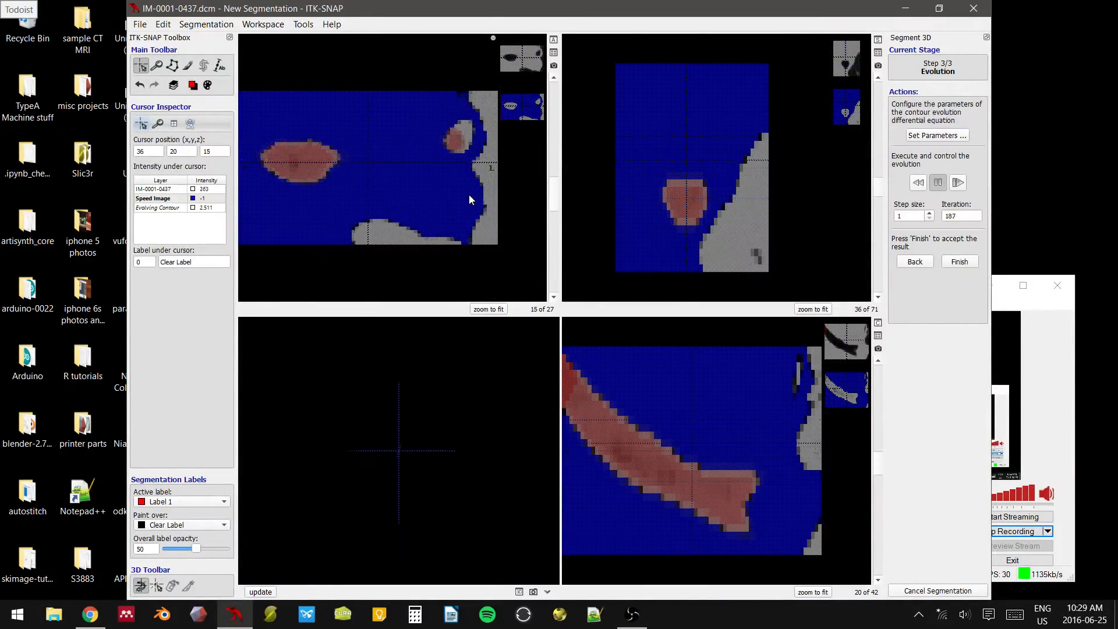
click(937, 184)
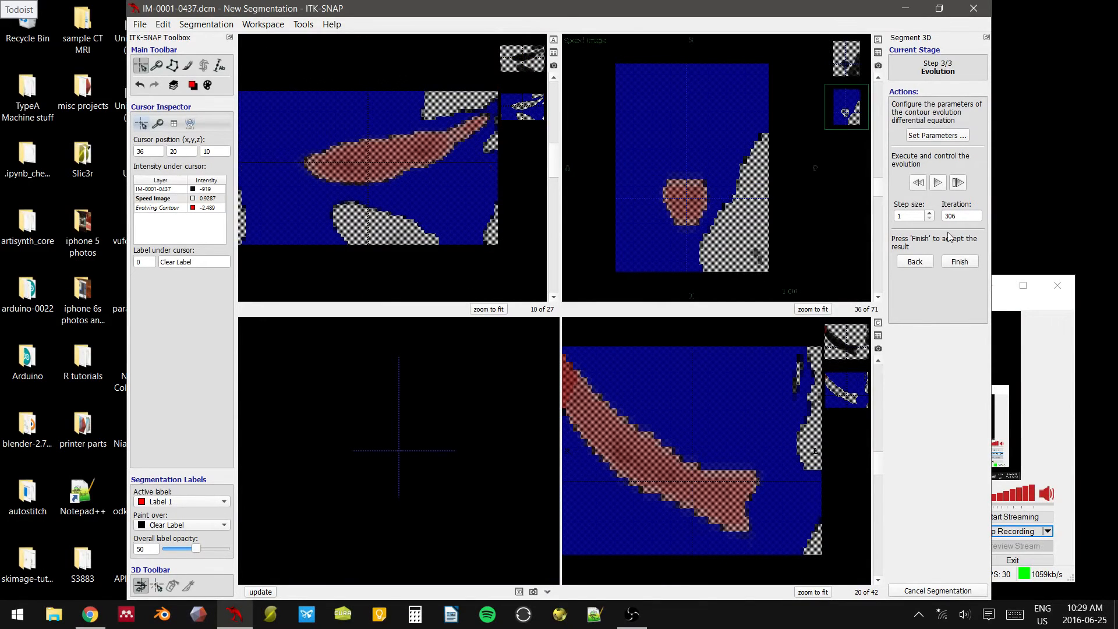
scroll(794, 155, up, 1)
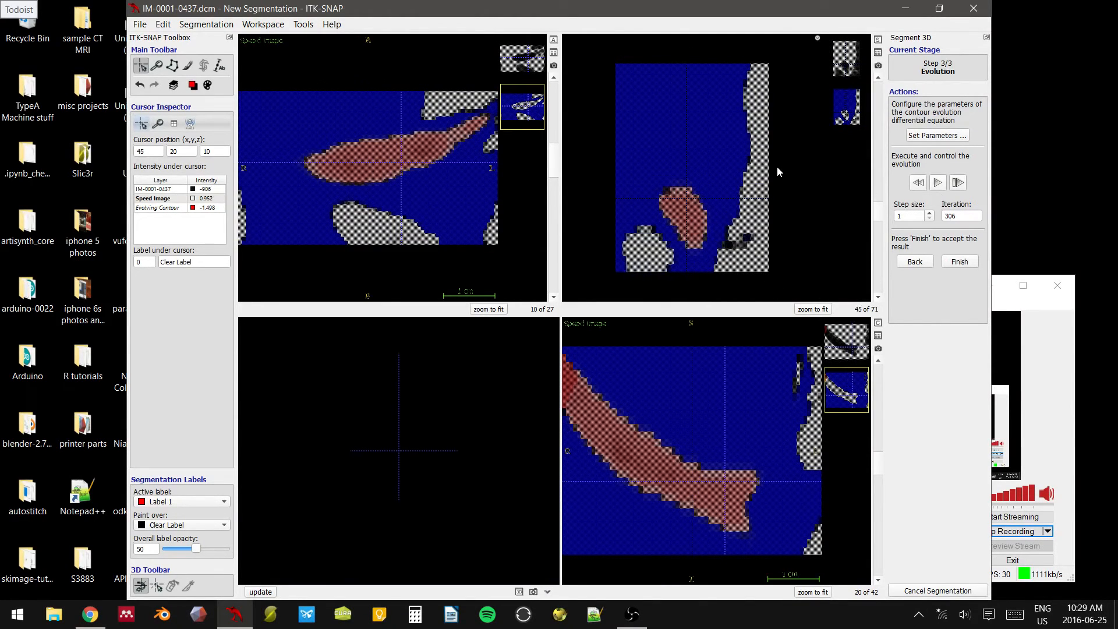
click(959, 259)
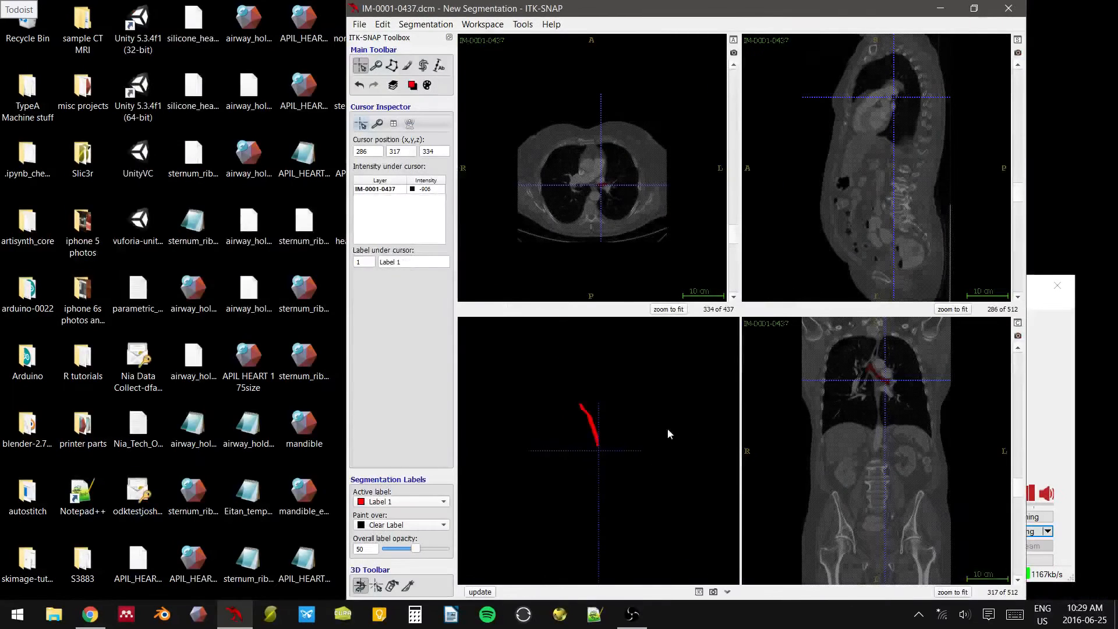
- Examine the extended airway model in 3D and locate the unsegmented lower branch of the left bronchus in coronal slice 324
drag(581, 357, 551, 408)
drag(677, 417, 656, 460)
right_drag(882, 415, 889, 344)
middle_drag(888, 343, 846, 540)
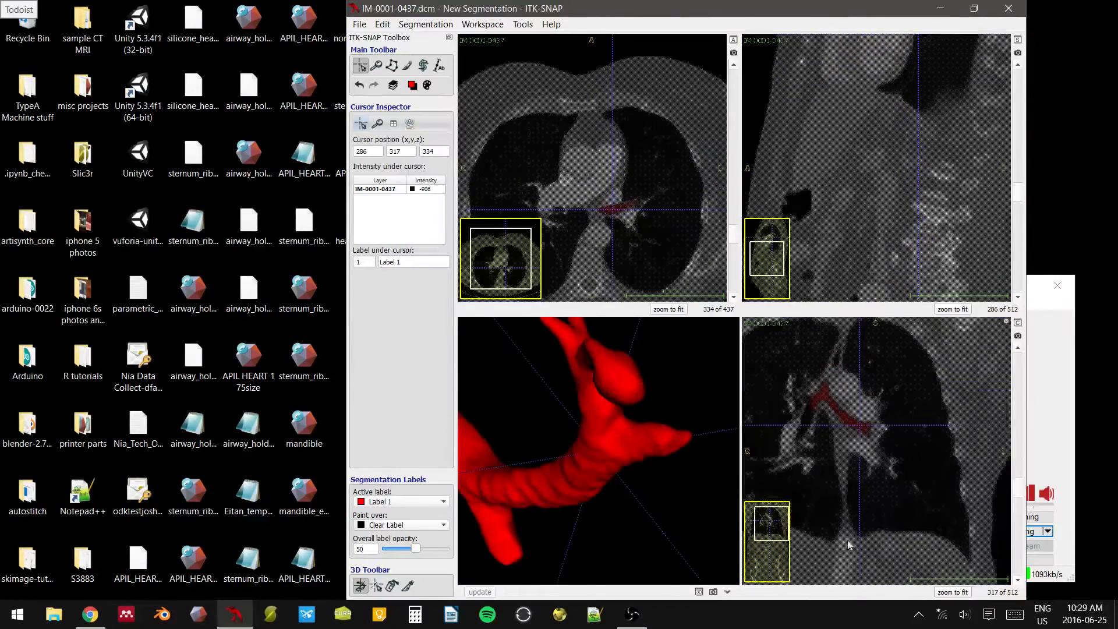
right_drag(847, 542, 868, 470)
scroll(856, 411, down, 7)
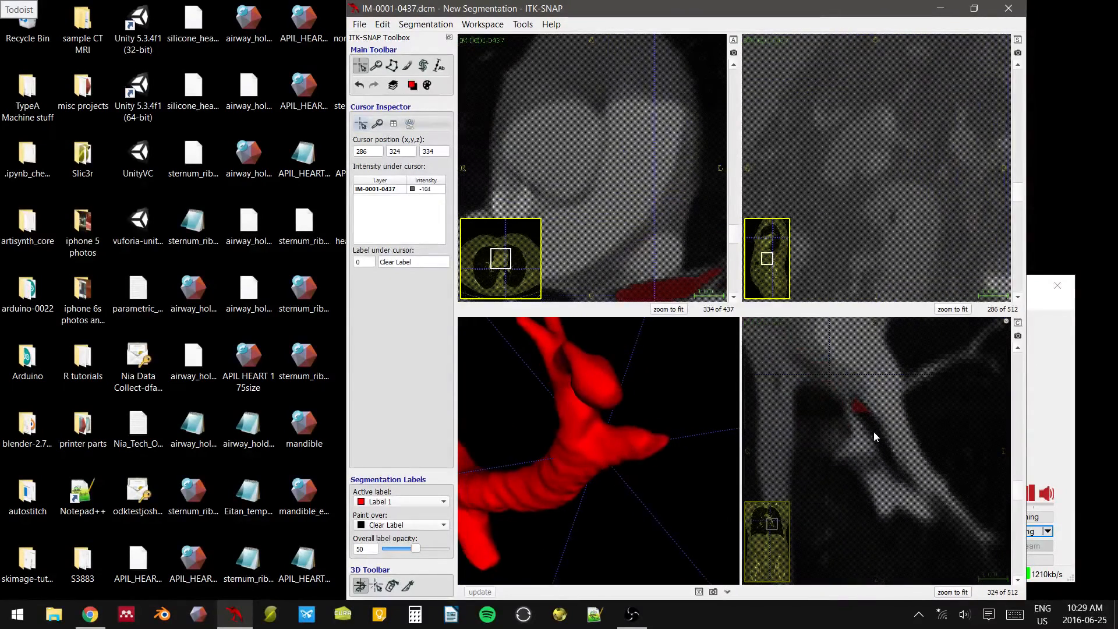
click(877, 441)
- Move the region of interest over the lower branch of the left bronchus and start its 3D segmentation
click(423, 65)
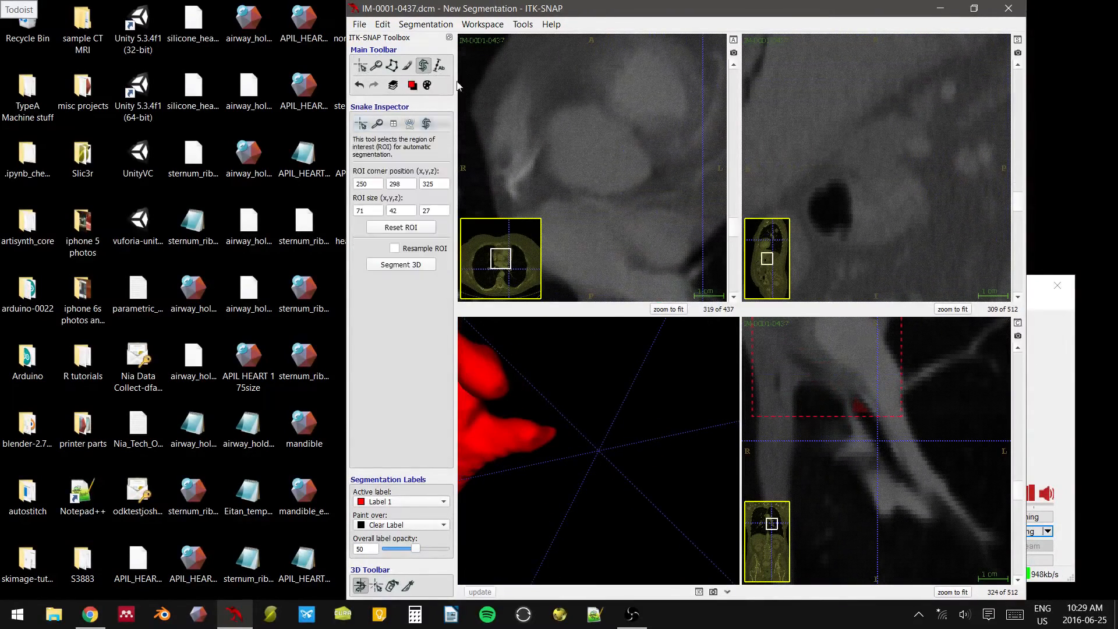
drag(880, 429, 883, 429)
middle_drag(614, 167, 553, 70)
click(400, 265)
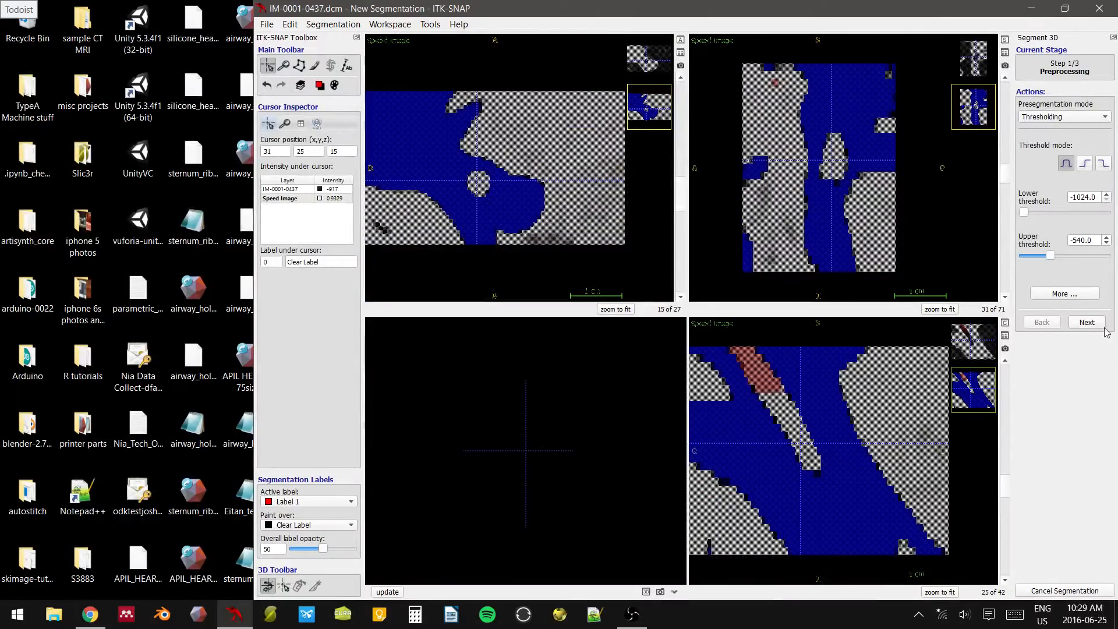
- Add a bubble of radius 3.60 at 31, 25, 15, evolve the contour through the lower branch and accept the result
click(1088, 321)
click(1078, 129)
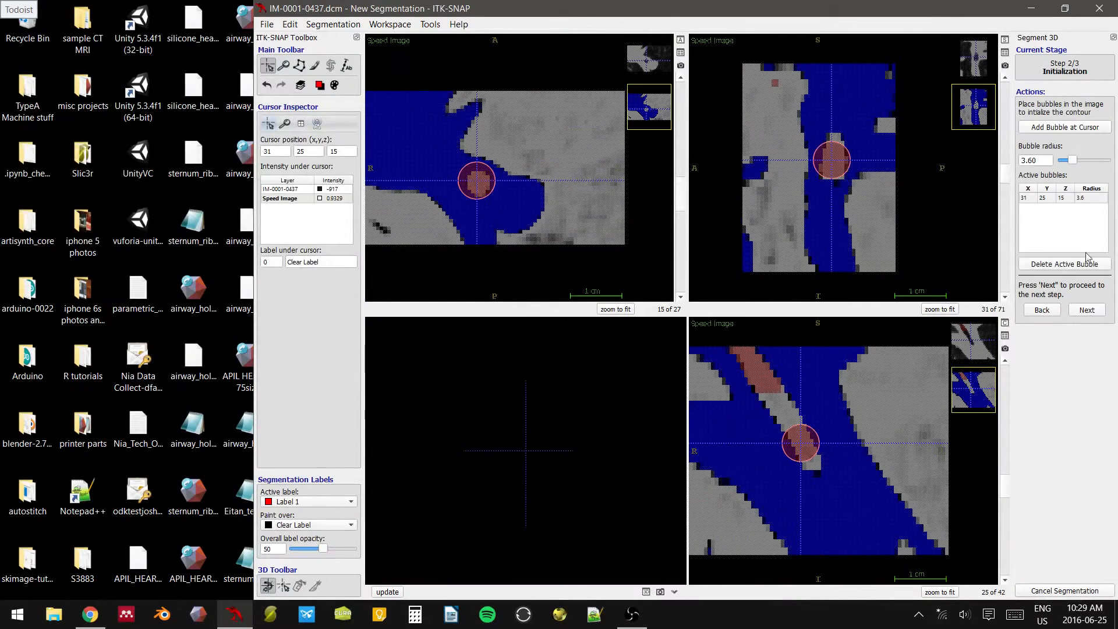
click(1099, 315)
click(1065, 183)
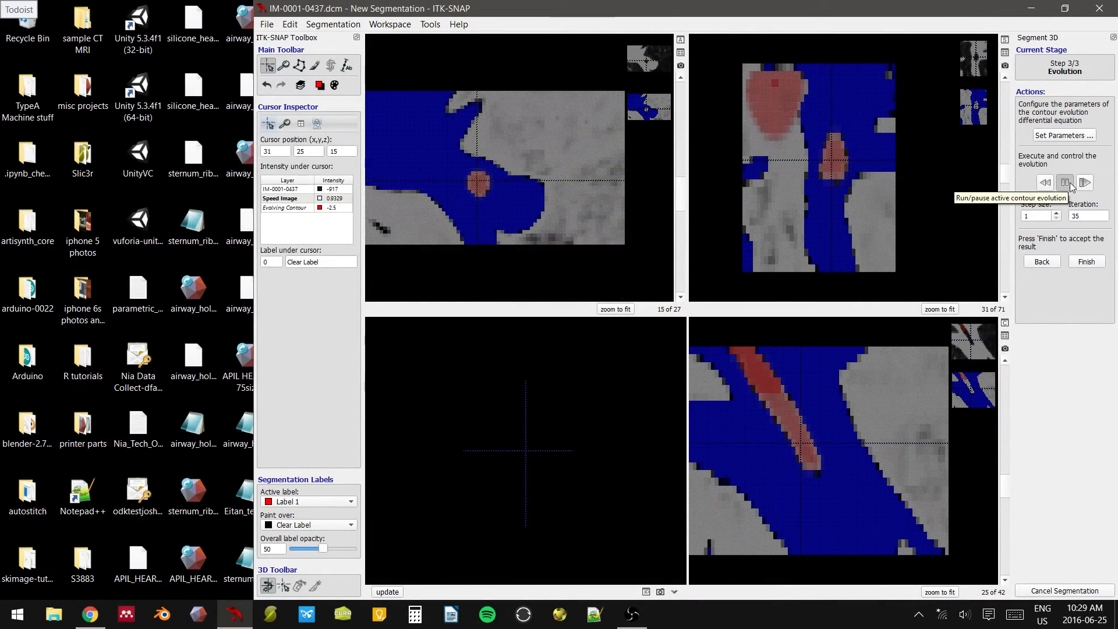
click(1065, 183)
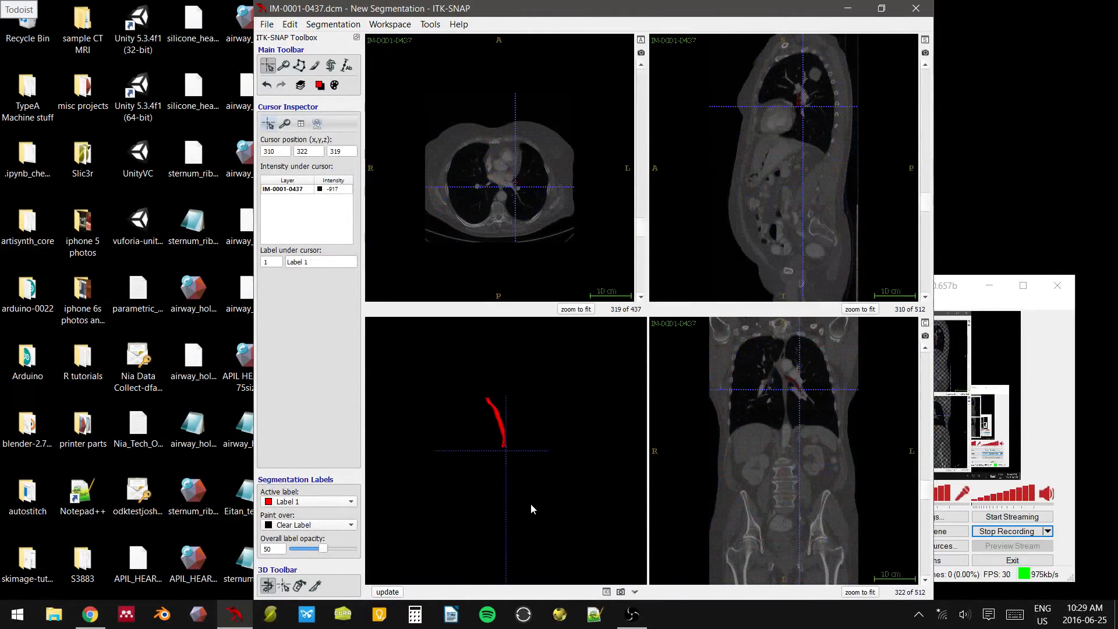
- Examine the newly segmented lower branch of the left bronchus in the 3D model and enlarge the slices around it
scroll(536, 447, up, 8)
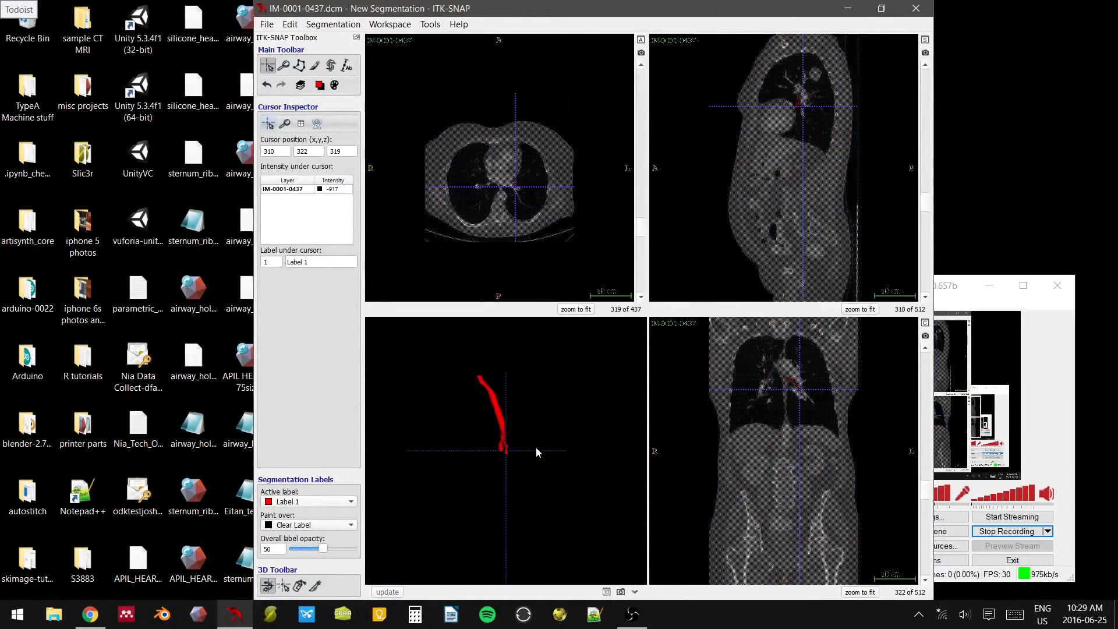
drag(529, 439, 519, 466)
scroll(525, 394, up, 5)
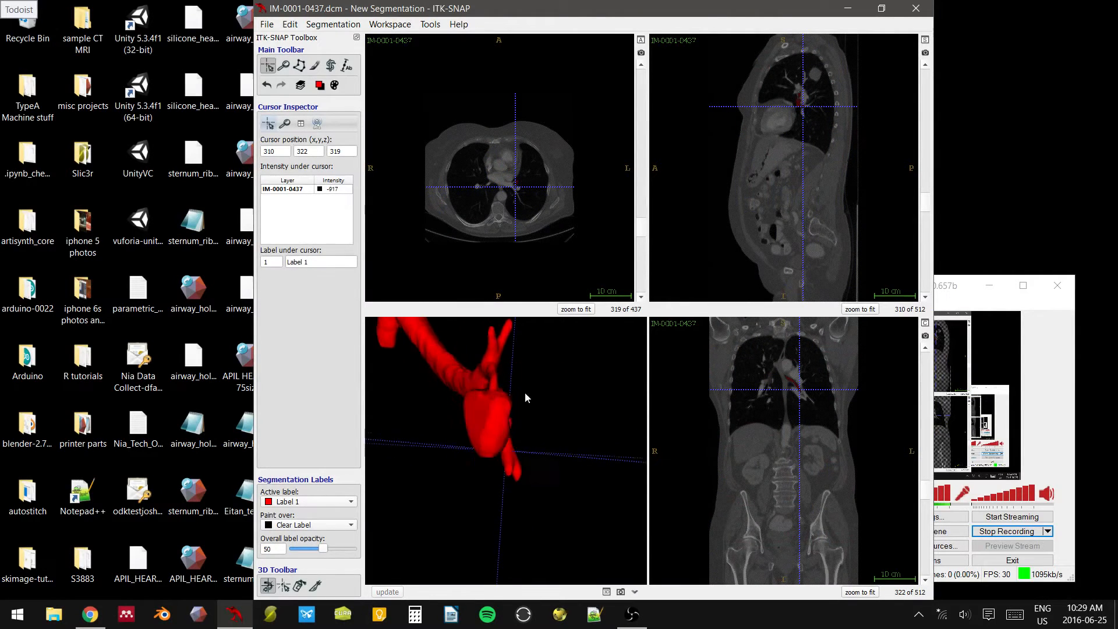
drag(526, 393, 595, 479)
scroll(534, 416, up, 2)
right_drag(827, 476, 824, 382)
middle_drag(822, 407, 769, 509)
right_drag(770, 509, 773, 415)
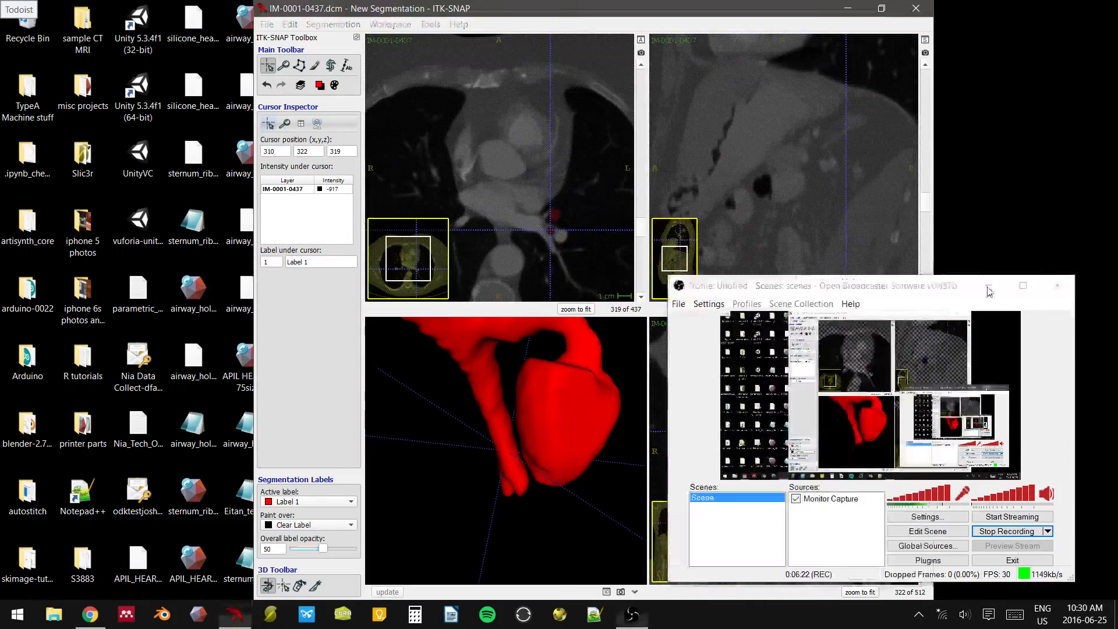
- Maximize the window and trace the lower branch of the left bronchus past its segmented end in the coronal slices
click(881, 8)
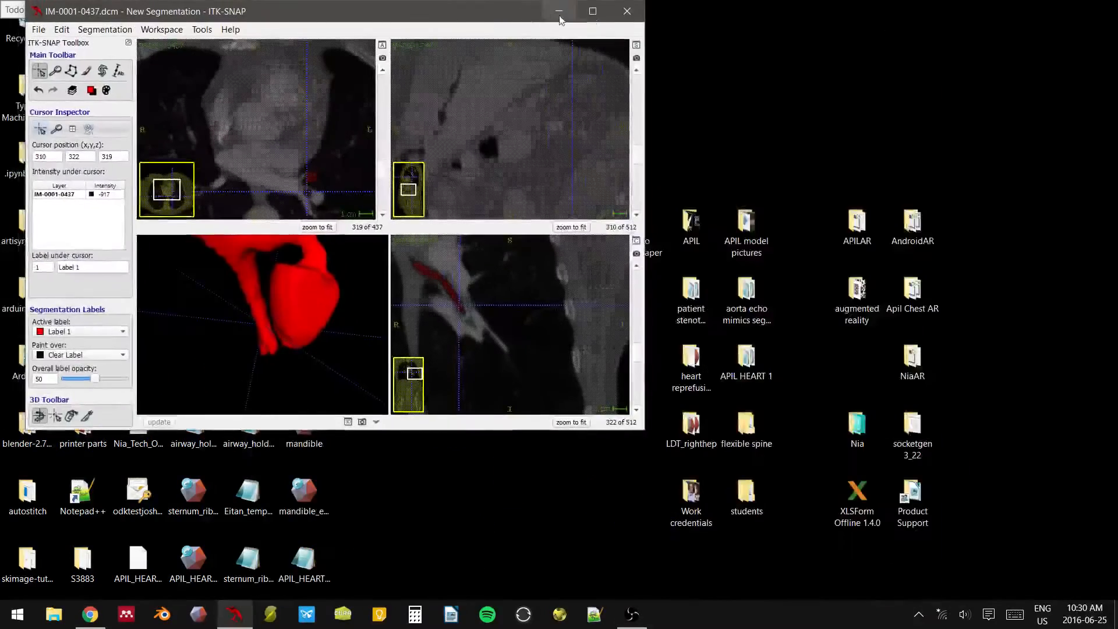
click(593, 11)
scroll(833, 449, up, 4)
scroll(833, 452, up, 3)
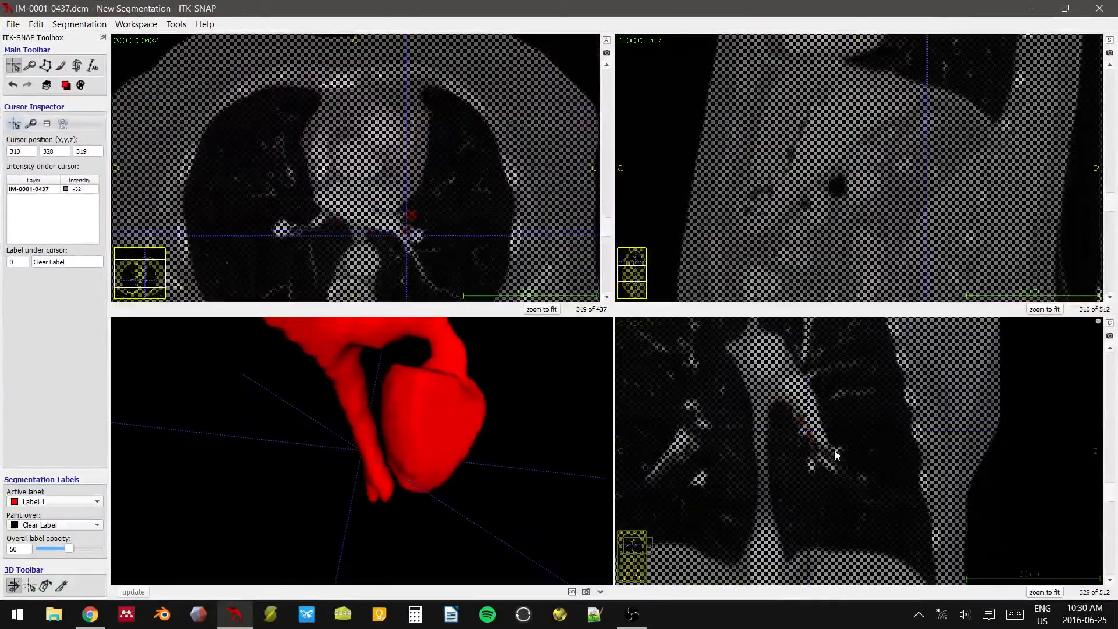
scroll(834, 452, down, 3)
right_drag(837, 502, 841, 403)
middle_drag(783, 432, 879, 429)
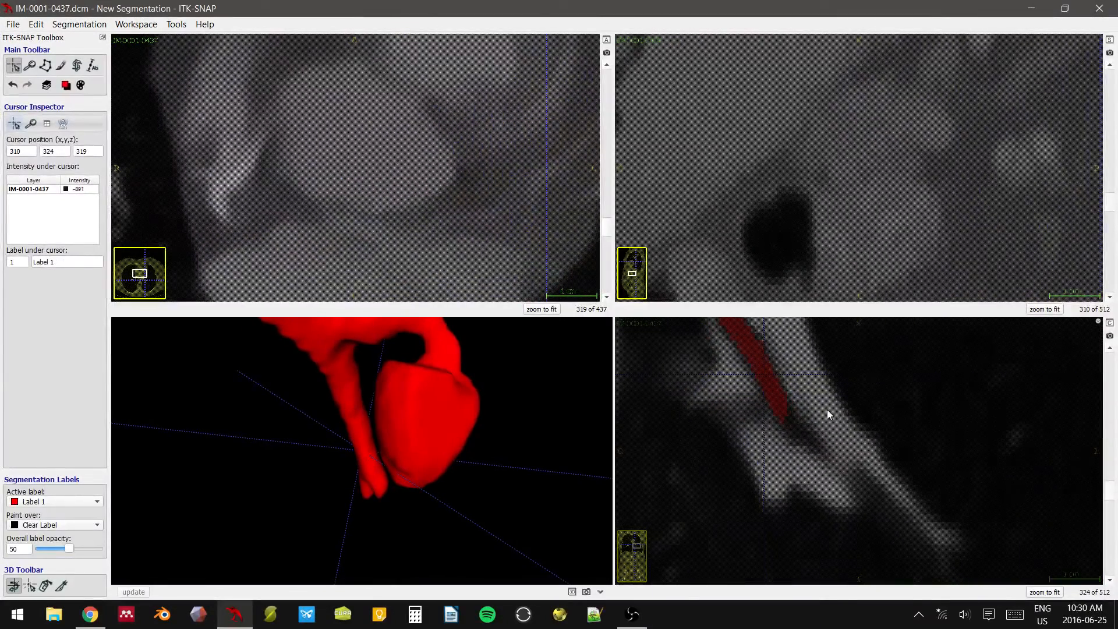
click(806, 434)
scroll(832, 446, up, 6)
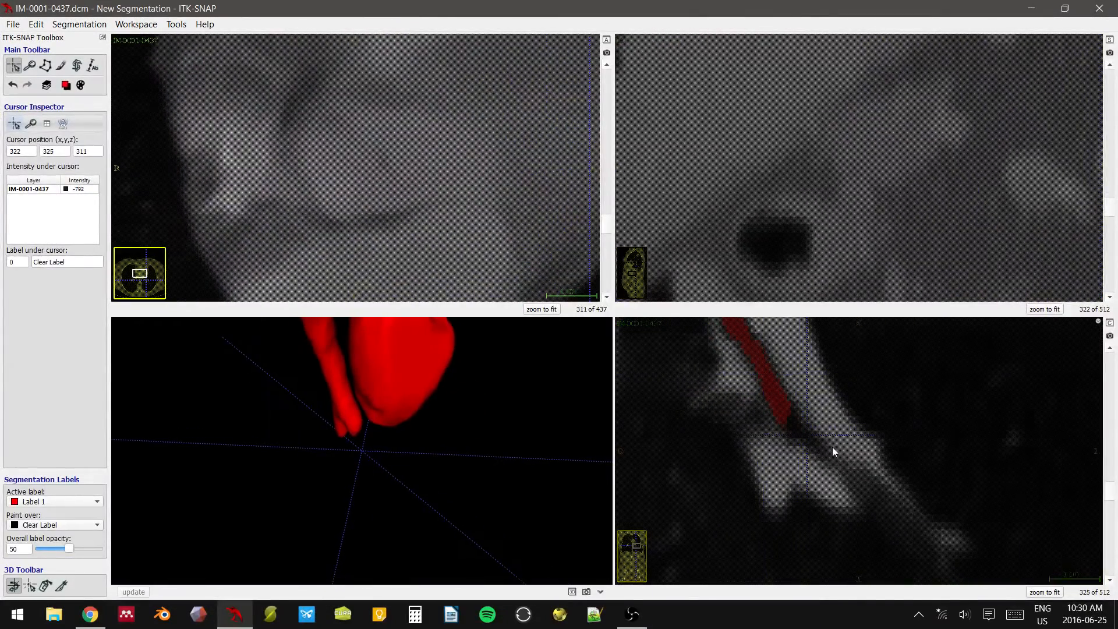
scroll(833, 467, down, 6)
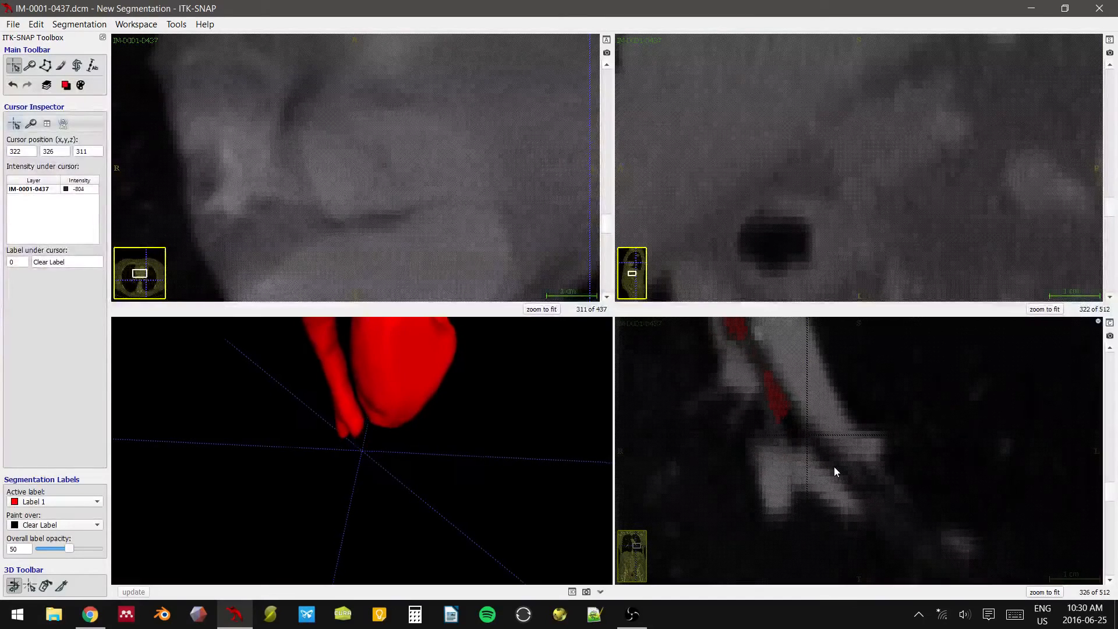
scroll(833, 466, up, 6)
scroll(791, 454, down, 1)
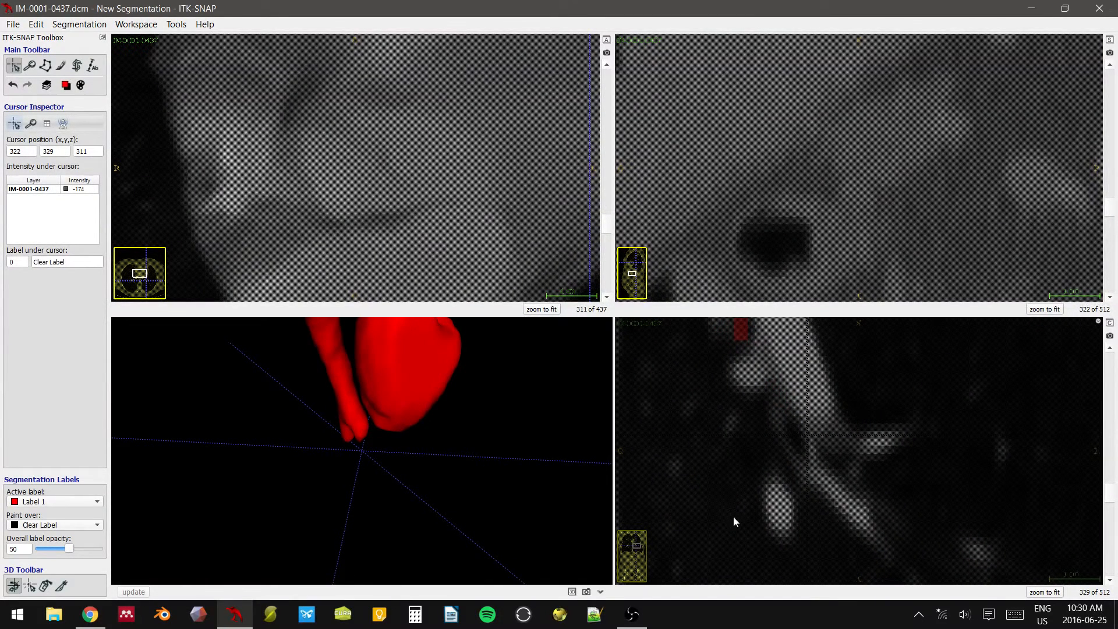
scroll(806, 434, down, 6)
scroll(802, 425, up, 5)
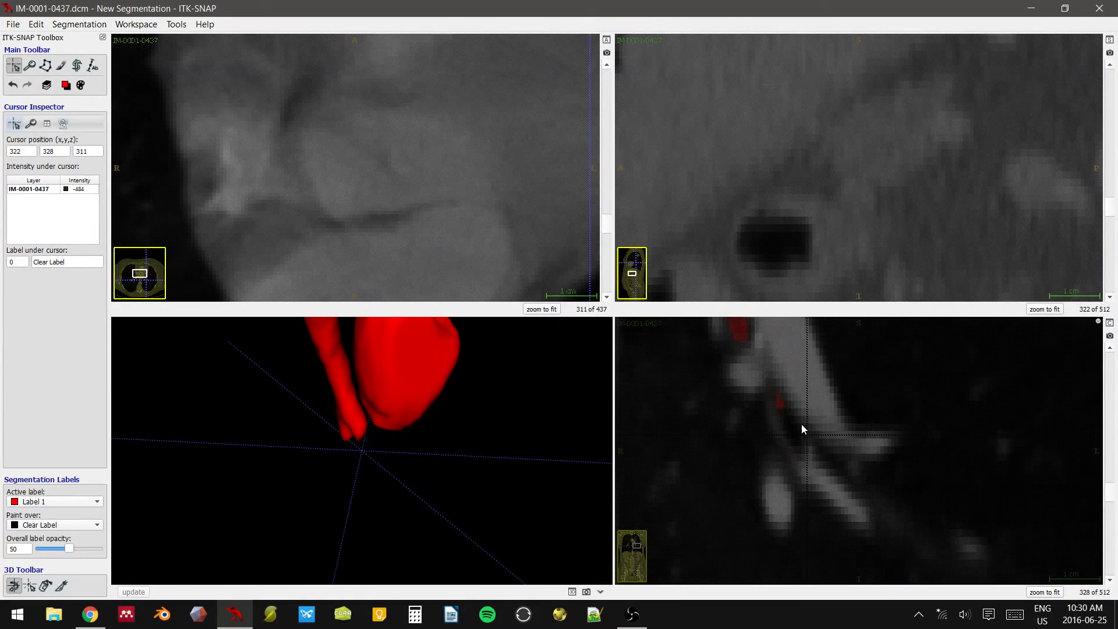
middle_drag(882, 385, 917, 420)
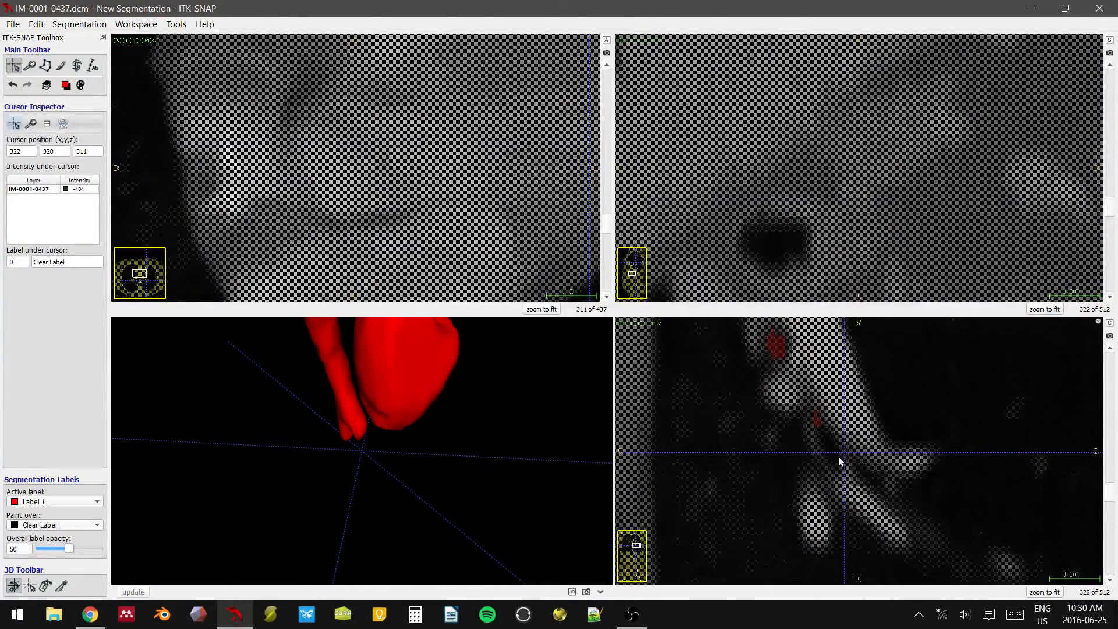
scroll(838, 459, up, 1)
scroll(837, 458, down, 1)
mouse_move(836, 438)
mouse_down()
mouse_move(913, 489)
mouse_move(818, 433)
mouse_move(853, 547)
mouse_move(829, 435)
mouse_up()
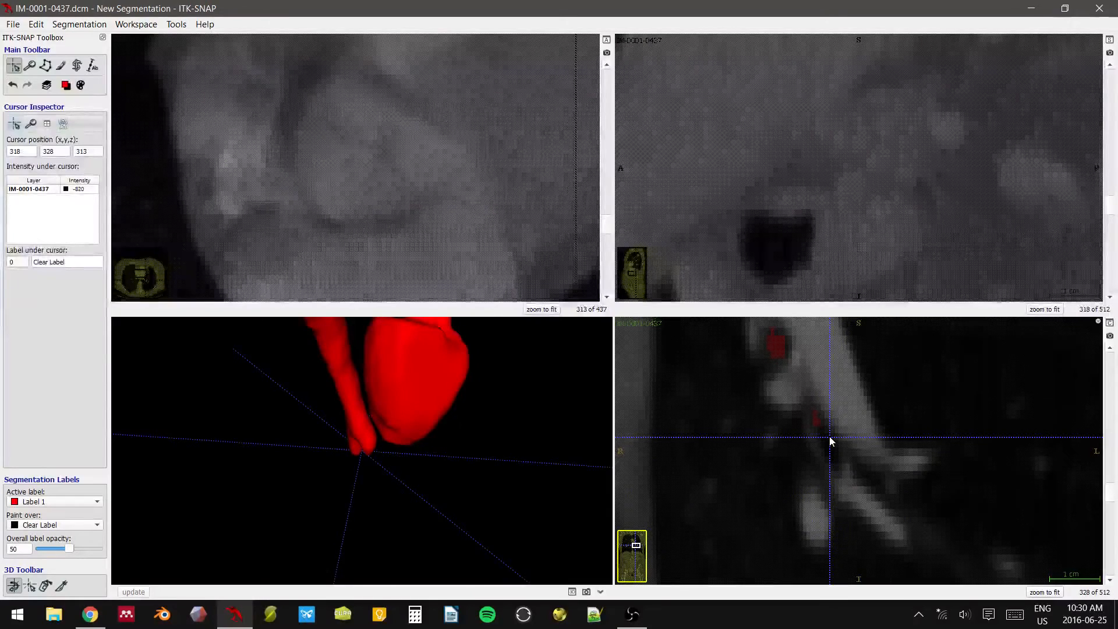
- Examine the rounded mass beside the lower left branches in the 3D model and in coronal slices 328 to 307
drag(362, 399, 451, 493)
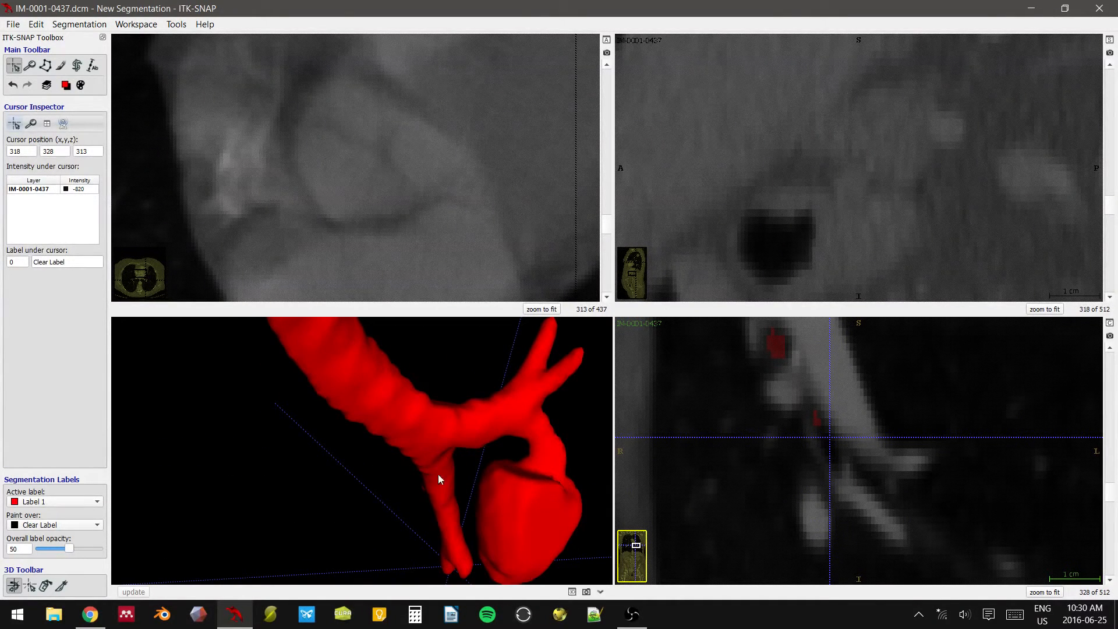
drag(449, 474, 479, 418)
drag(372, 409, 316, 413)
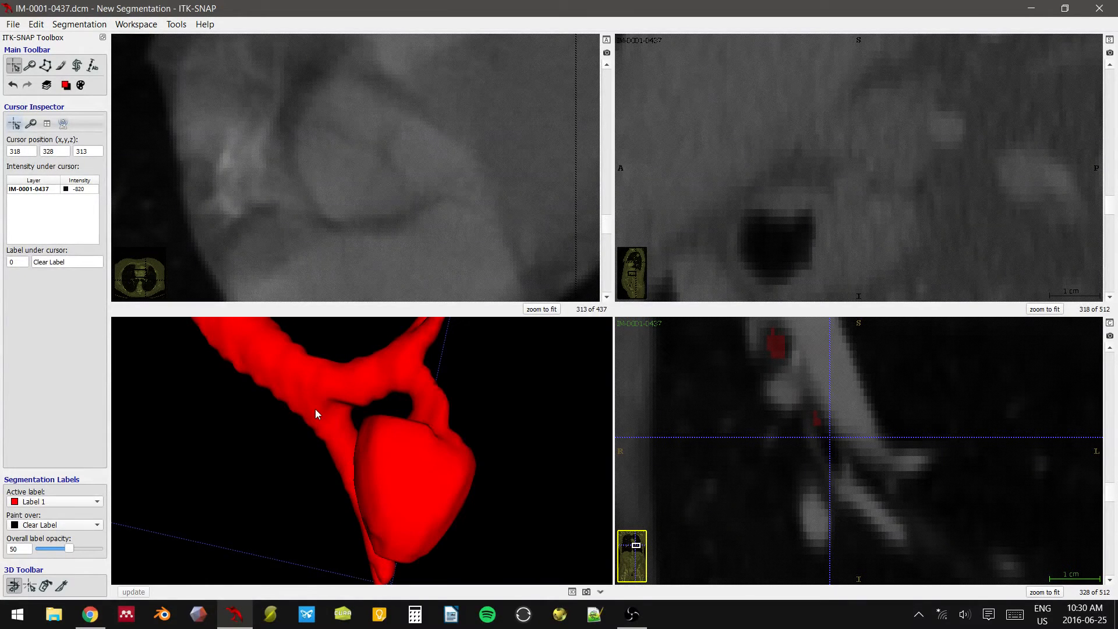
drag(274, 419, 464, 443)
drag(455, 512, 475, 417)
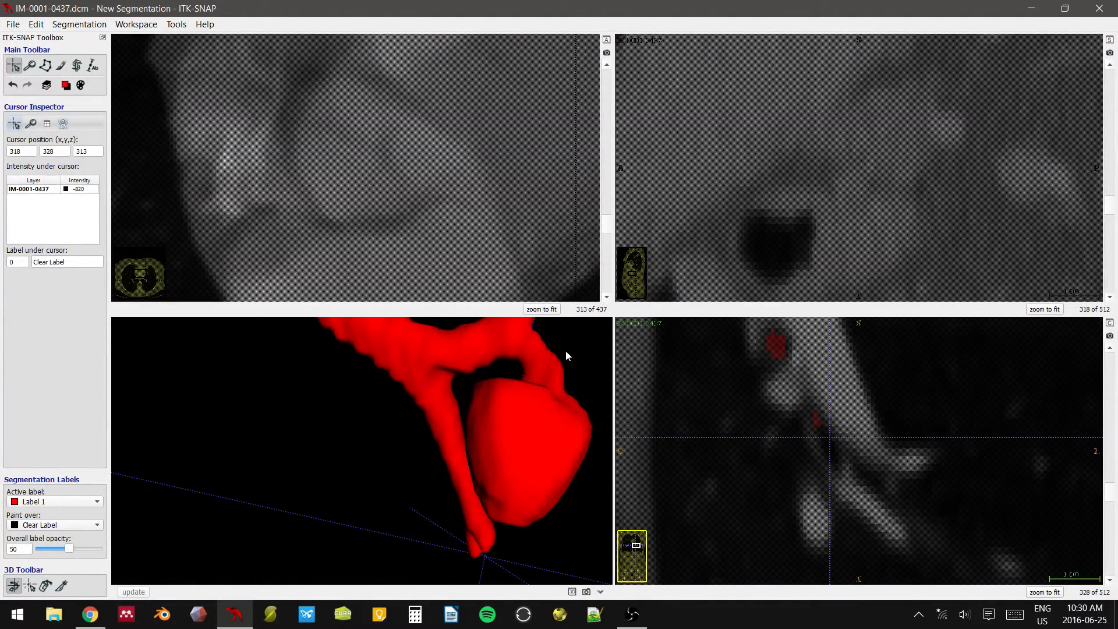
mouse_move(836, 450)
mouse_down()
mouse_move(840, 530)
mouse_move(823, 459)
mouse_up()
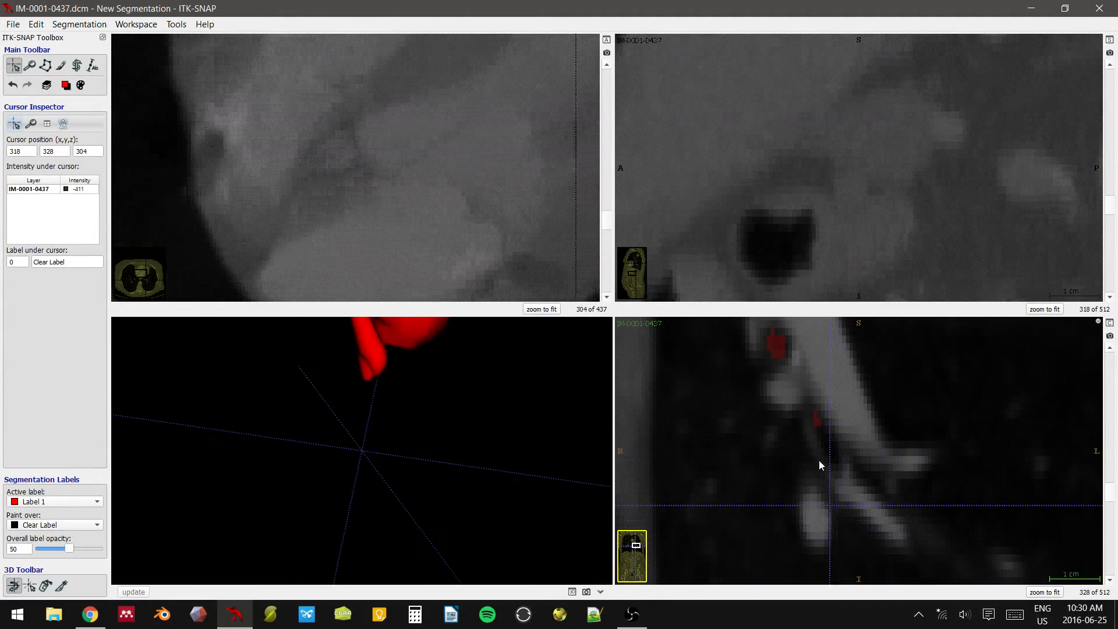
middle_drag(1006, 400, 979, 501)
scroll(751, 456, up, 1)
click(747, 440)
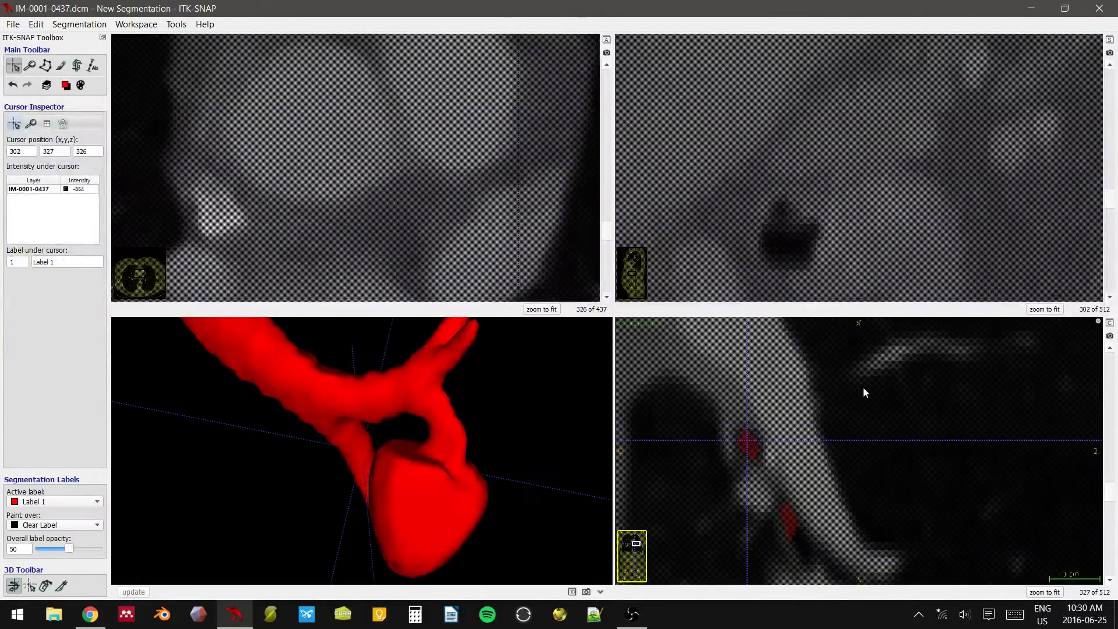
scroll(865, 389, up, 14)
scroll(846, 377, up, 4)
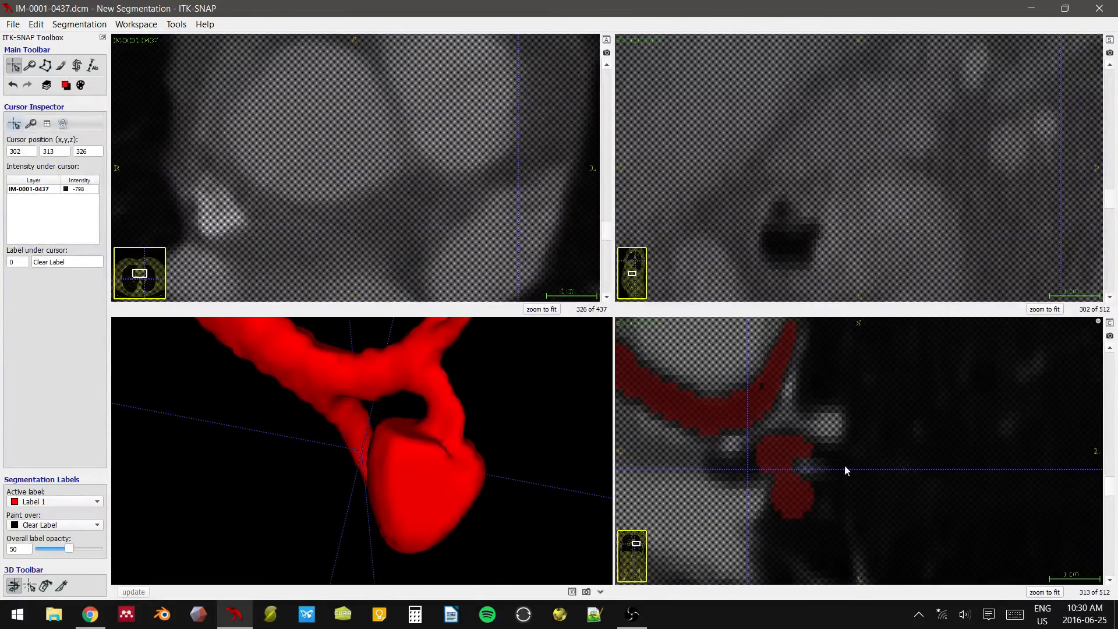
scroll(816, 433, up, 2)
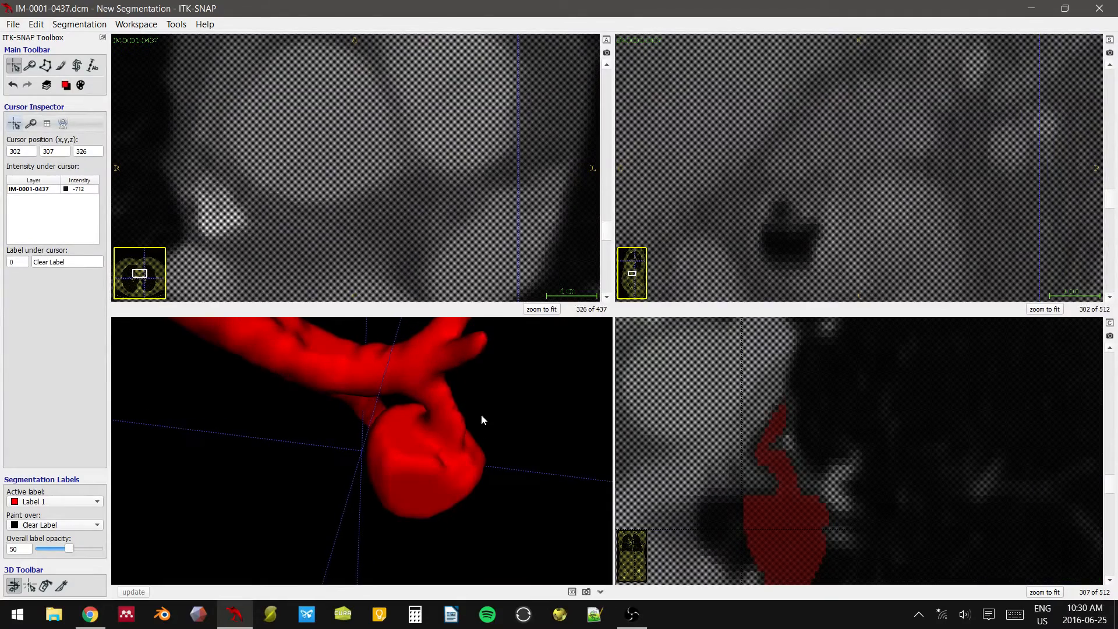
- Trace the upper branches of the left bronchus past their segmented ends through the coronal slices
drag(479, 419, 416, 396)
scroll(781, 425, down, 8)
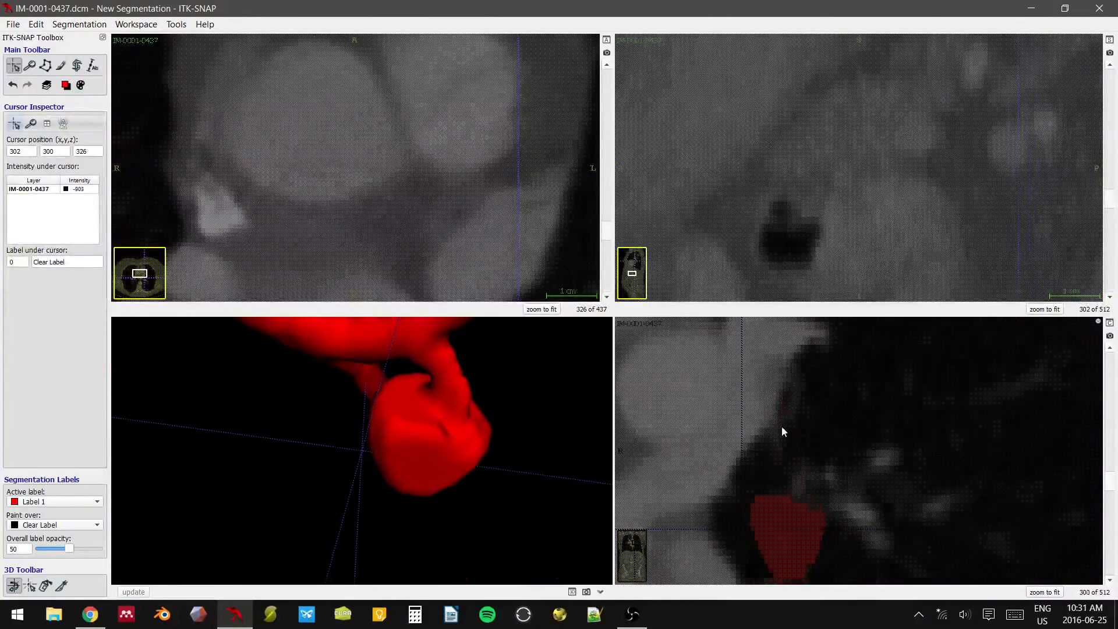
click(780, 395)
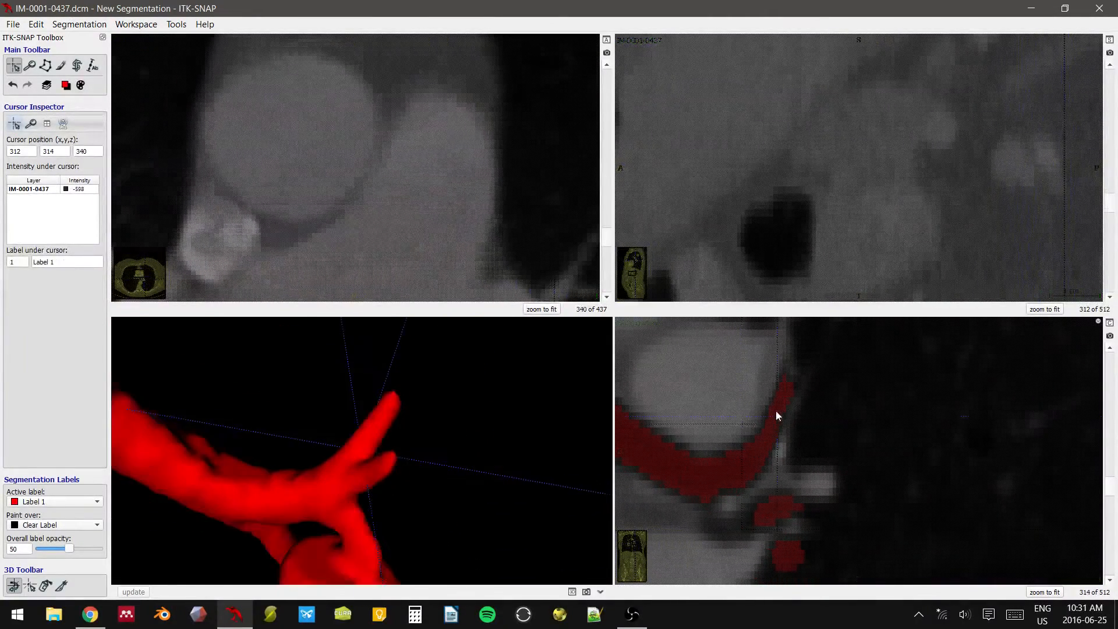
scroll(825, 383, down, 2)
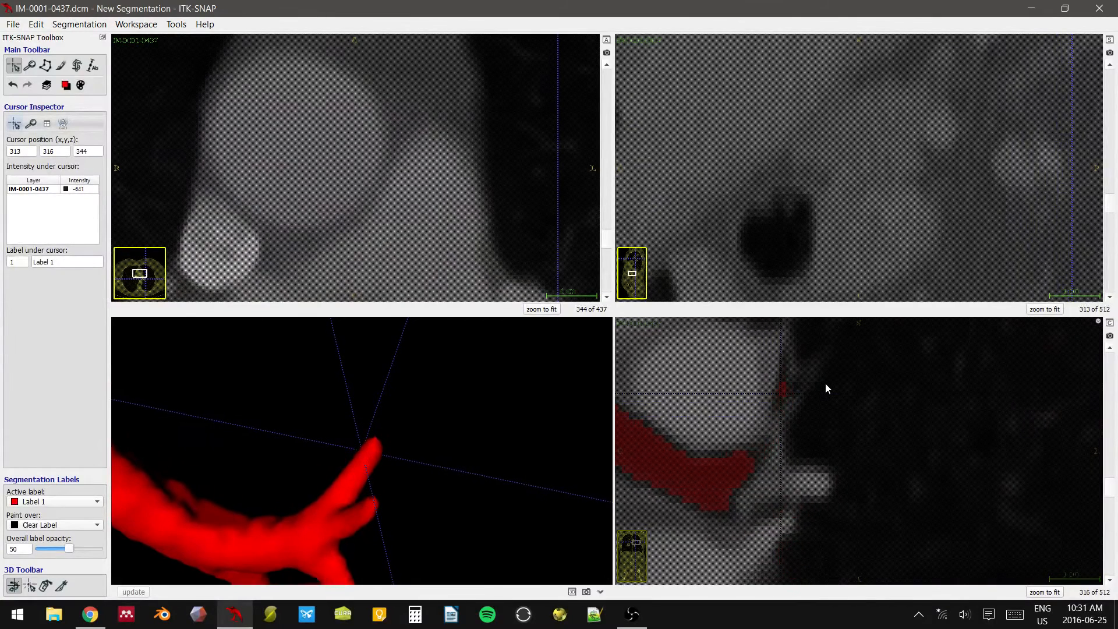
scroll(833, 428, up, 4)
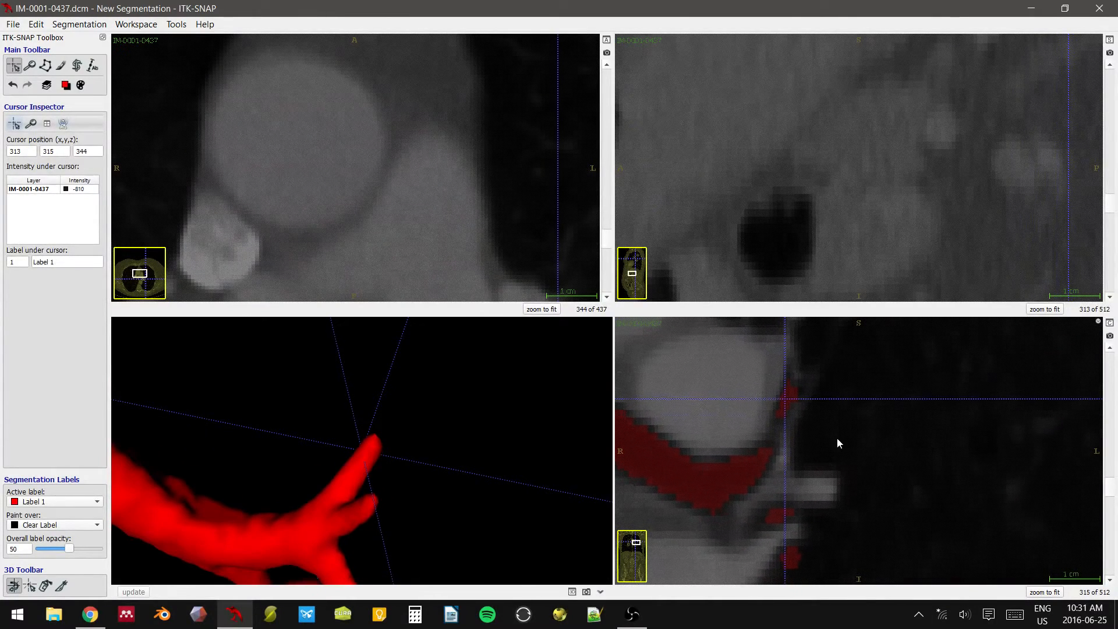
scroll(832, 478, down, 9)
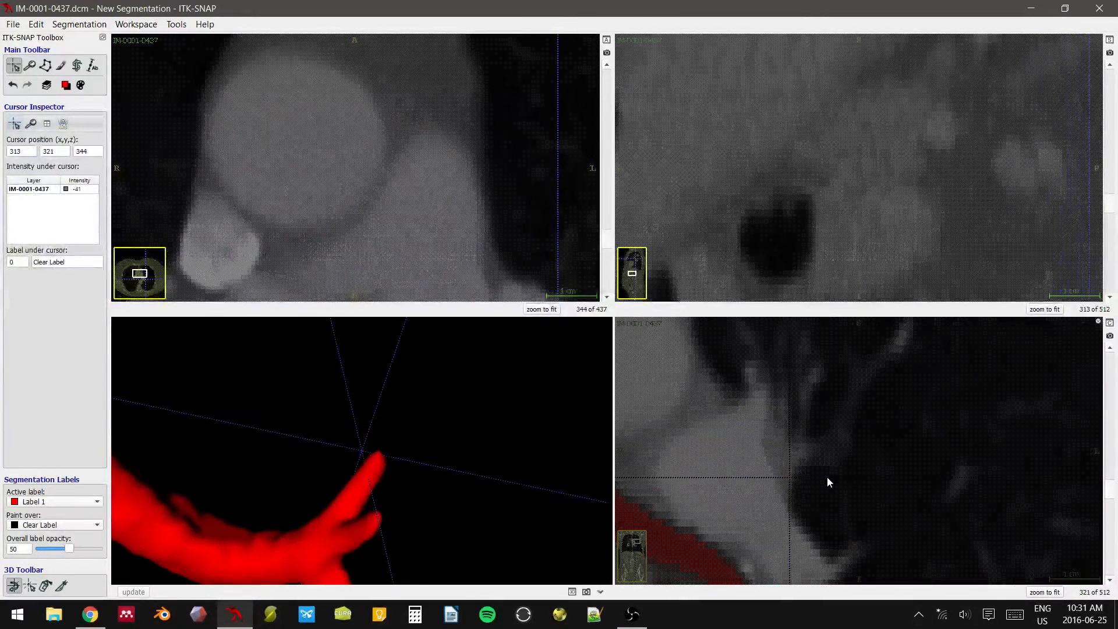
scroll(872, 426, up, 7)
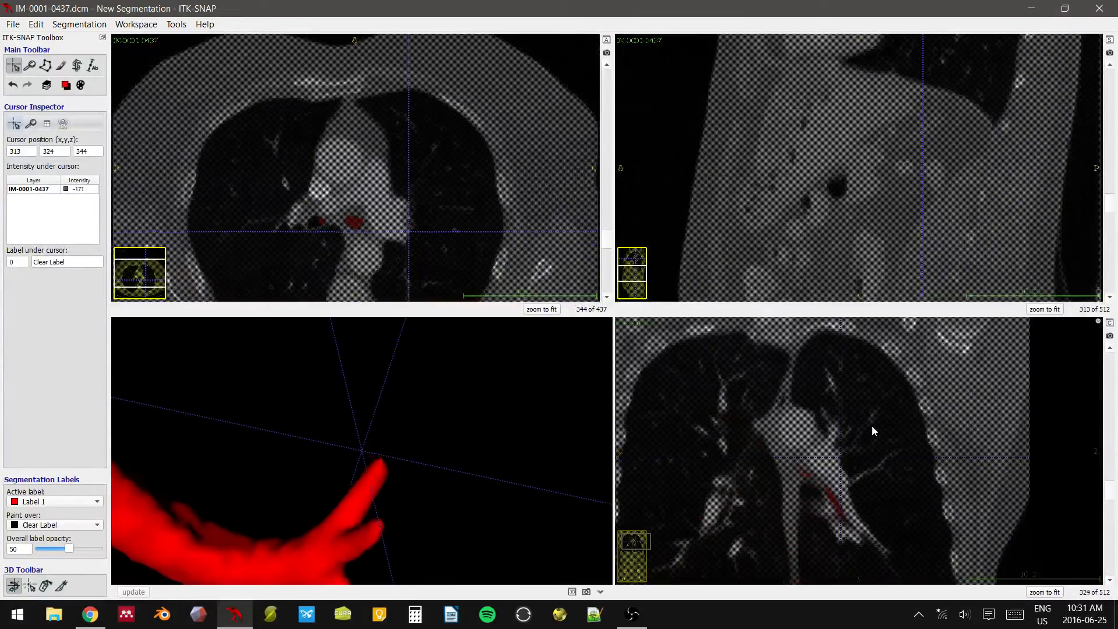
scroll(872, 420, up, 1)
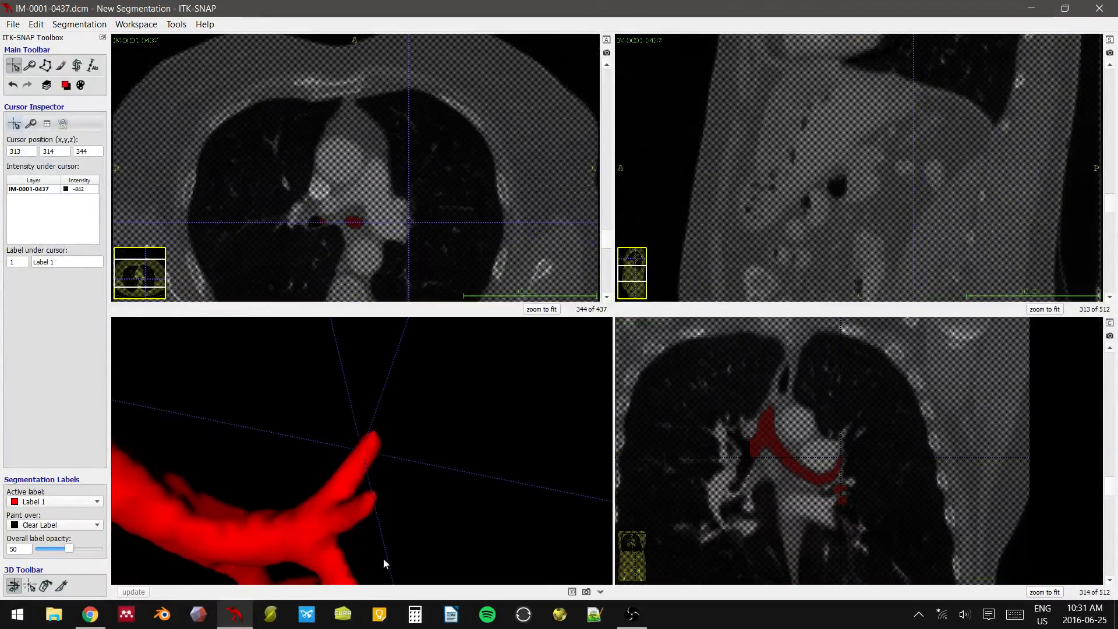
- Locate the continuation of the upper left branch beyond its segmented tip and place the cursor on it at 314, 317, 347
drag(383, 558, 365, 444)
drag(434, 477, 408, 518)
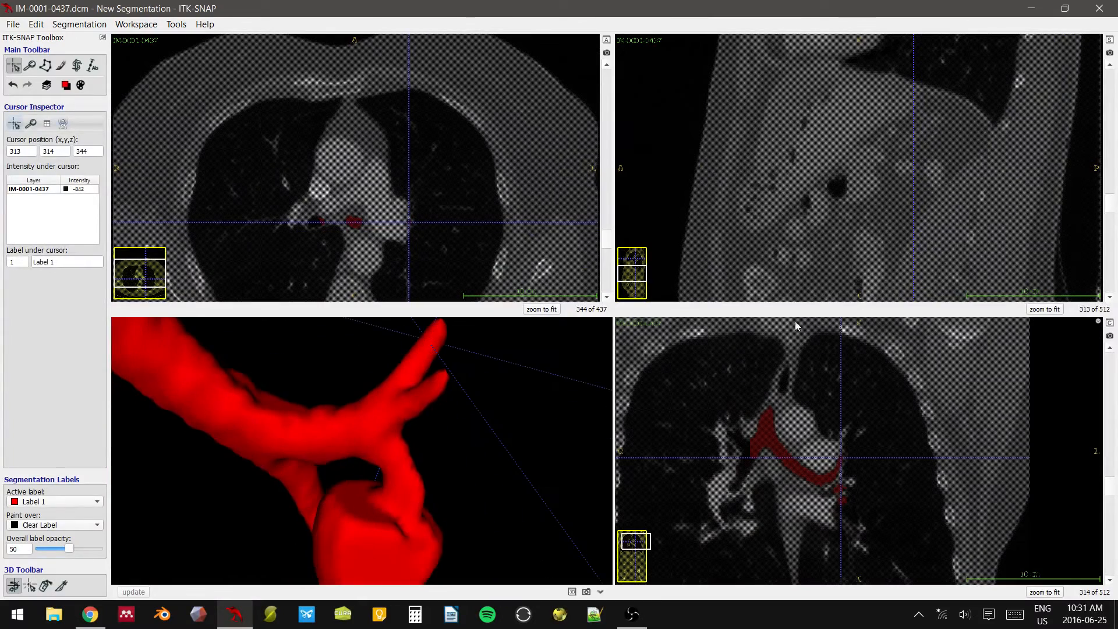
scroll(875, 415, down, 6)
scroll(866, 430, up, 6)
scroll(861, 448, down, 4)
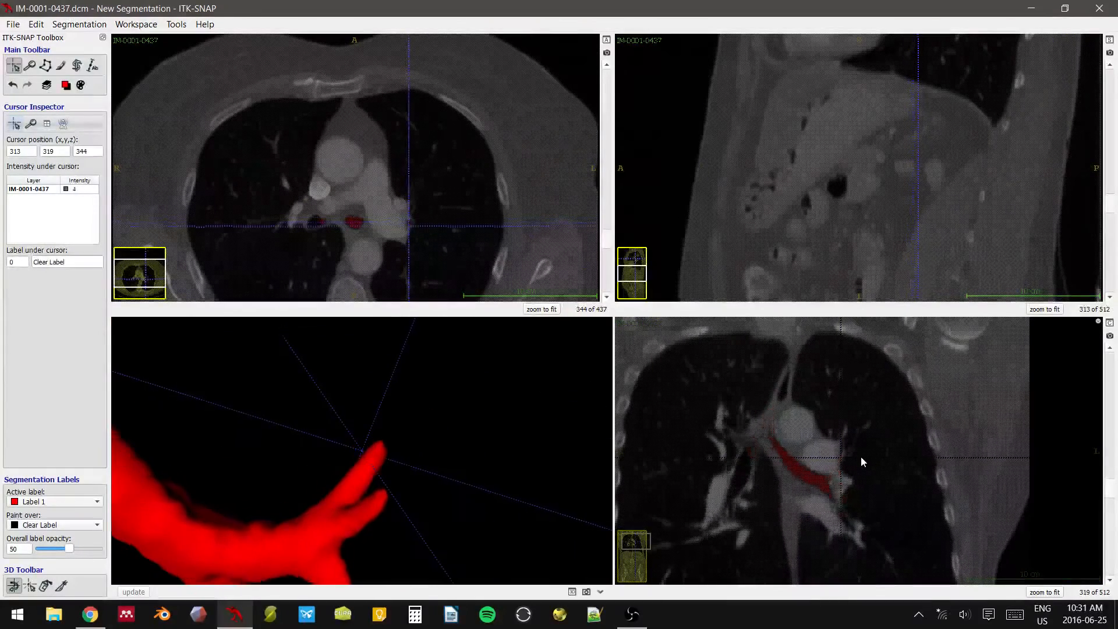
click(839, 453)
click(840, 447)
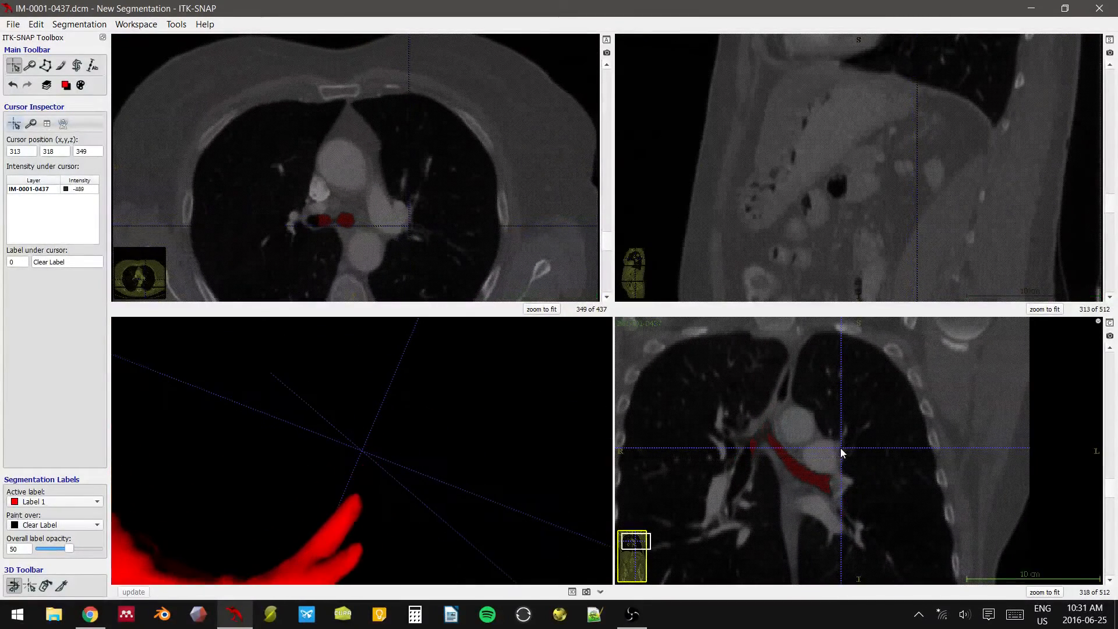
right_drag(394, 138, 434, 190)
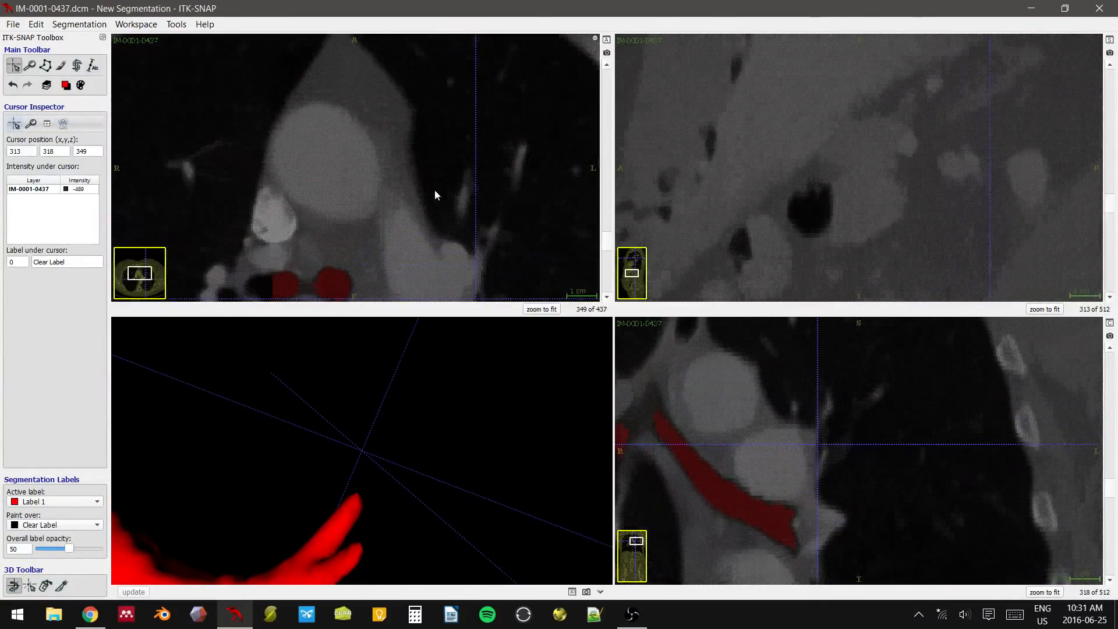
scroll(434, 190, up, 2)
middle_drag(550, 238, 516, 159)
click(441, 213)
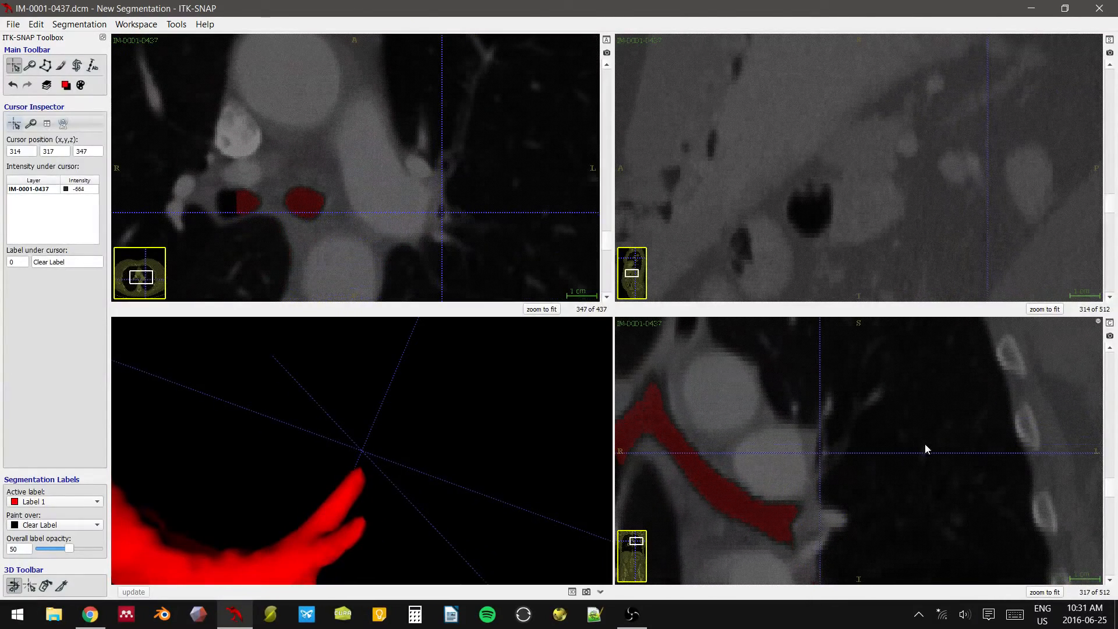
middle_drag(400, 175, 409, 144)
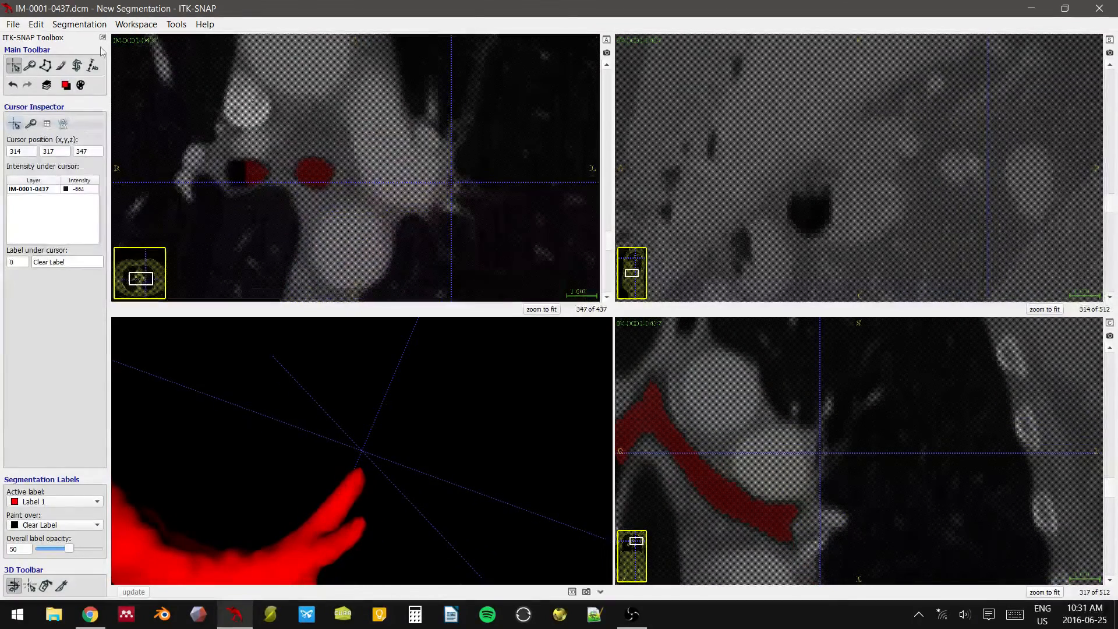
- Fit the region of interest around the upper left branch tip at corner 303, 298, 339, size 29 × 42 × 17, and start 3D segmentation
click(77, 65)
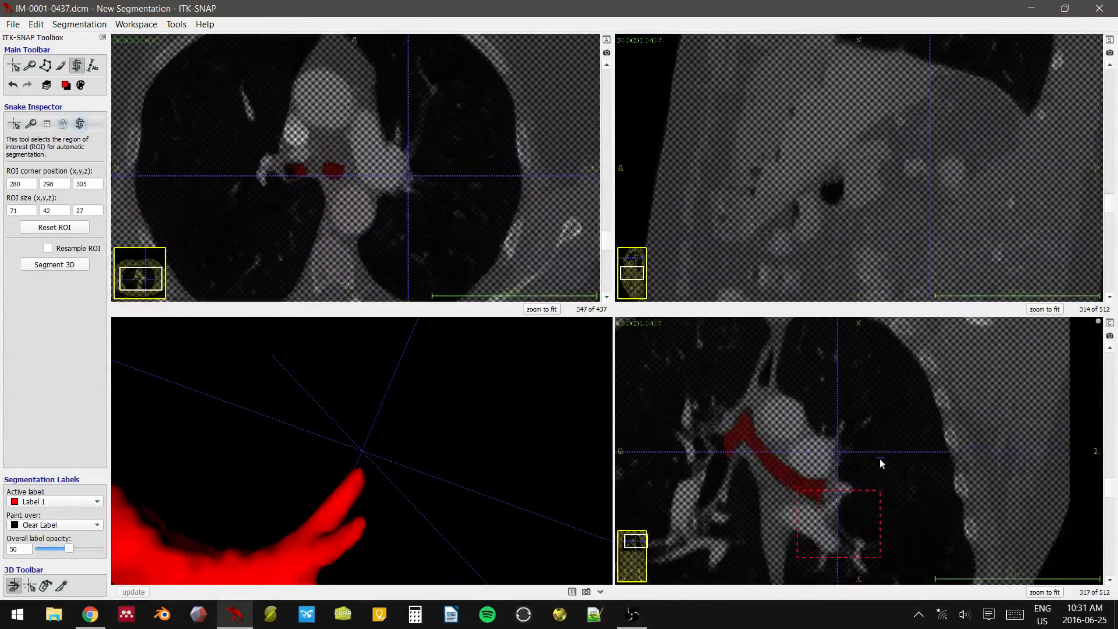
drag(876, 518, 862, 476)
drag(802, 424, 824, 431)
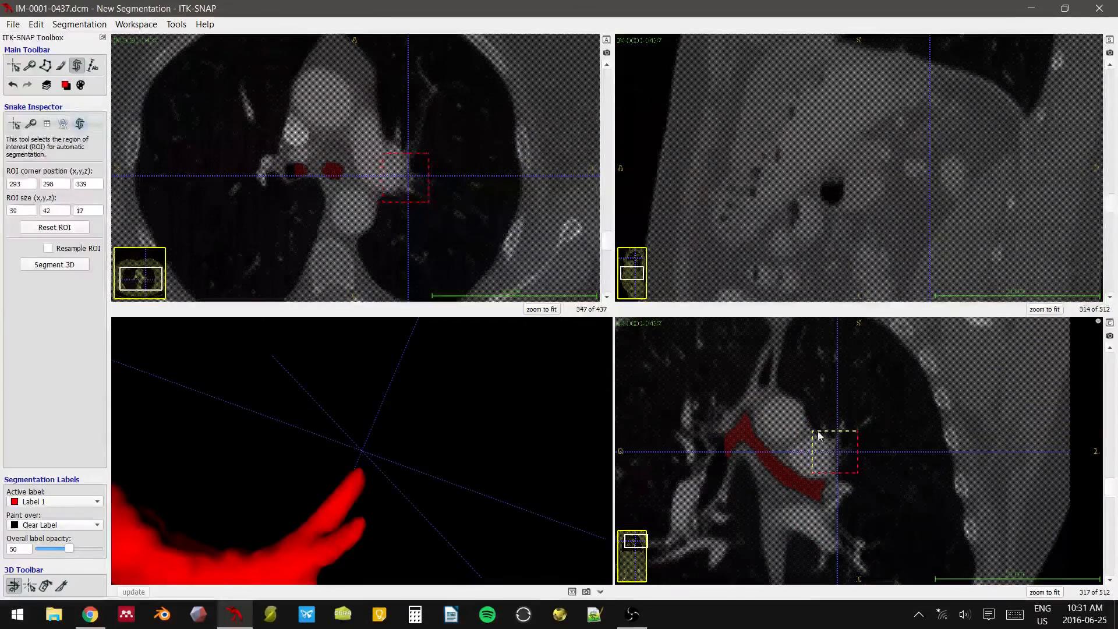
middle_drag(688, 86, 862, 238)
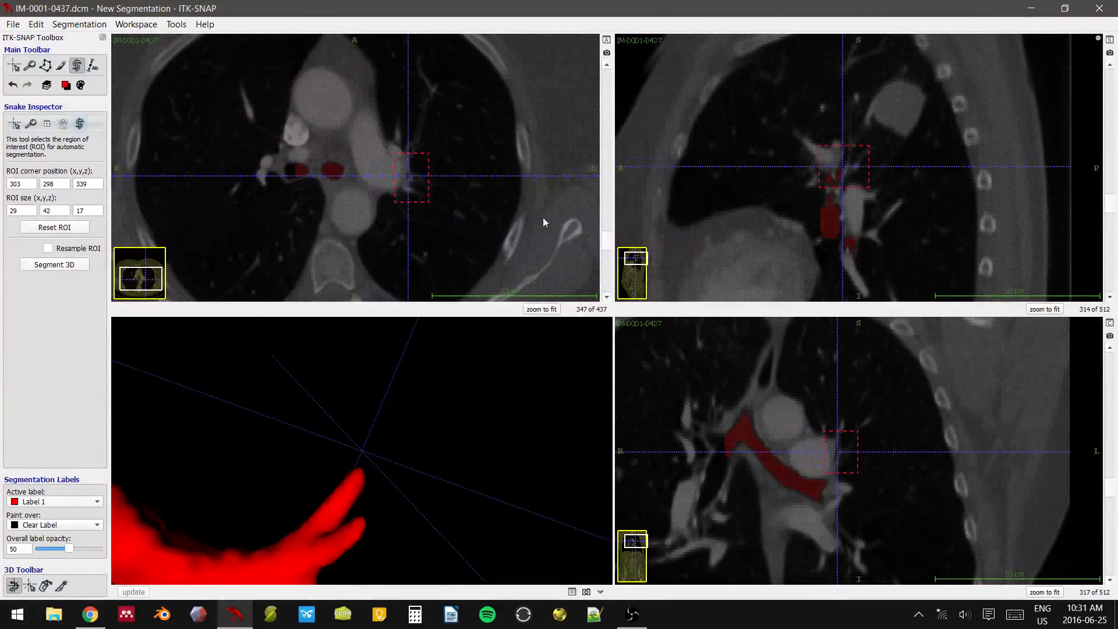
click(41, 268)
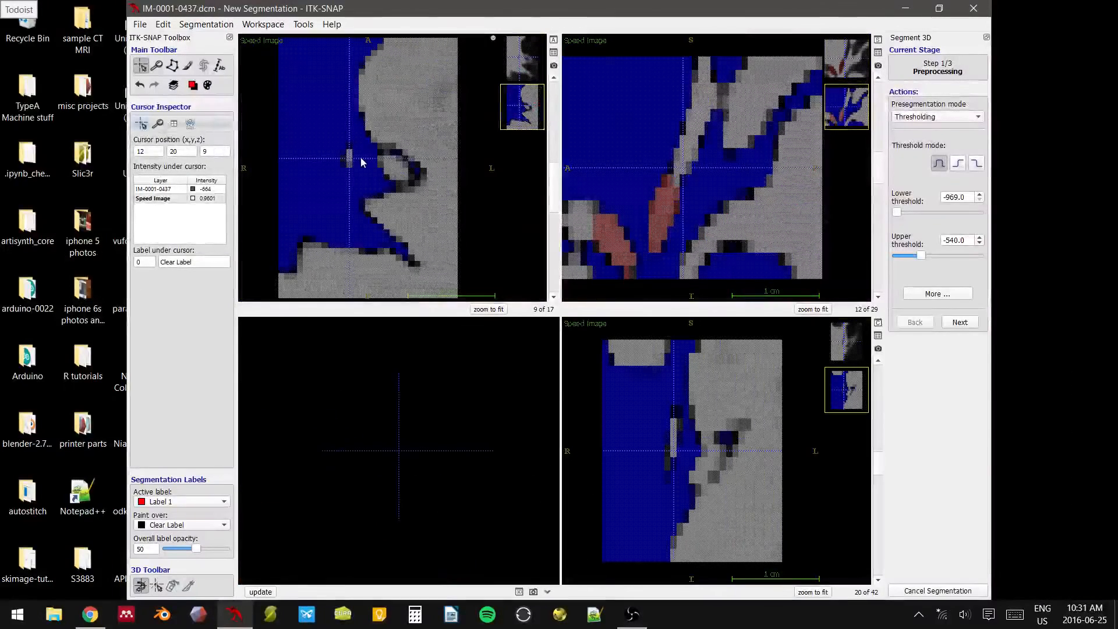
- Try to evolve a contour along the upper left branch from a 2.40-radius bubble at 12, 22, 12, then cancel the segmentation
click(736, 133)
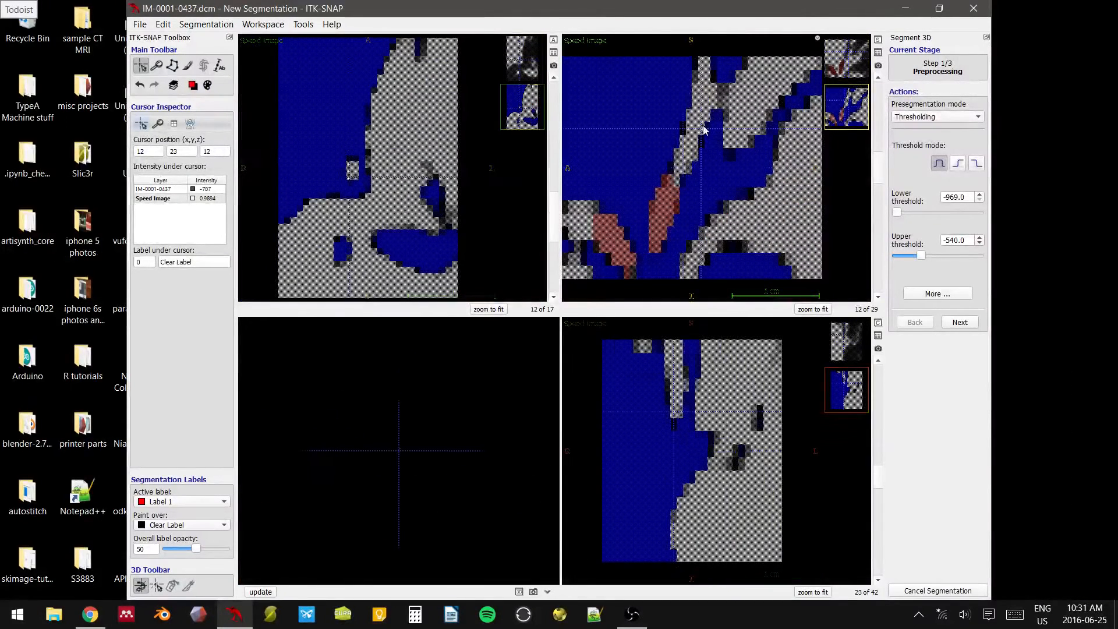
click(961, 322)
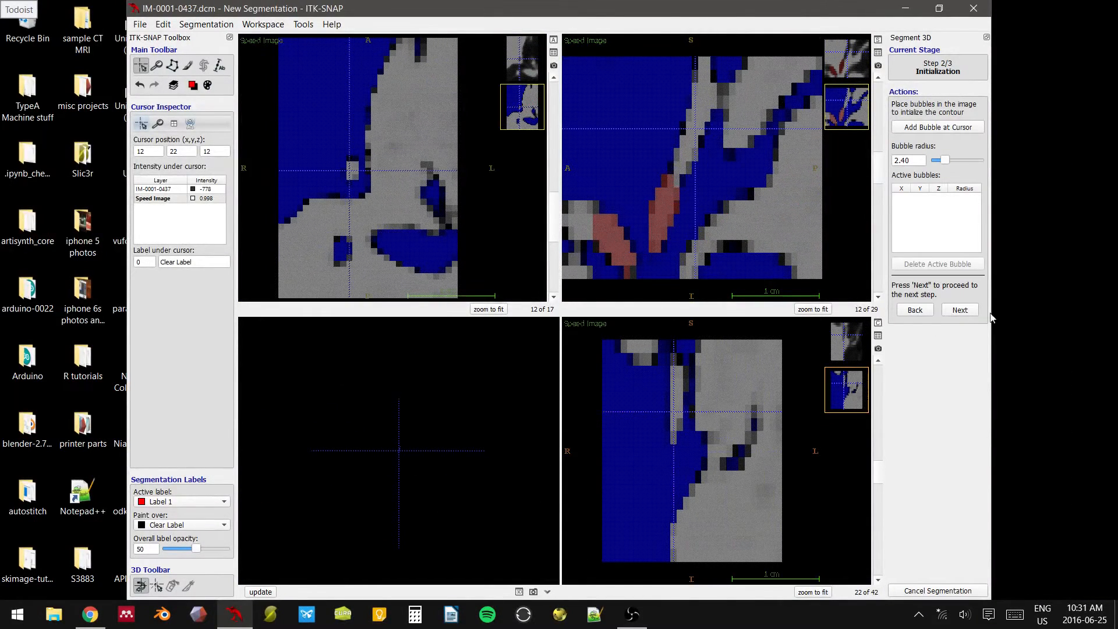
click(957, 127)
click(967, 310)
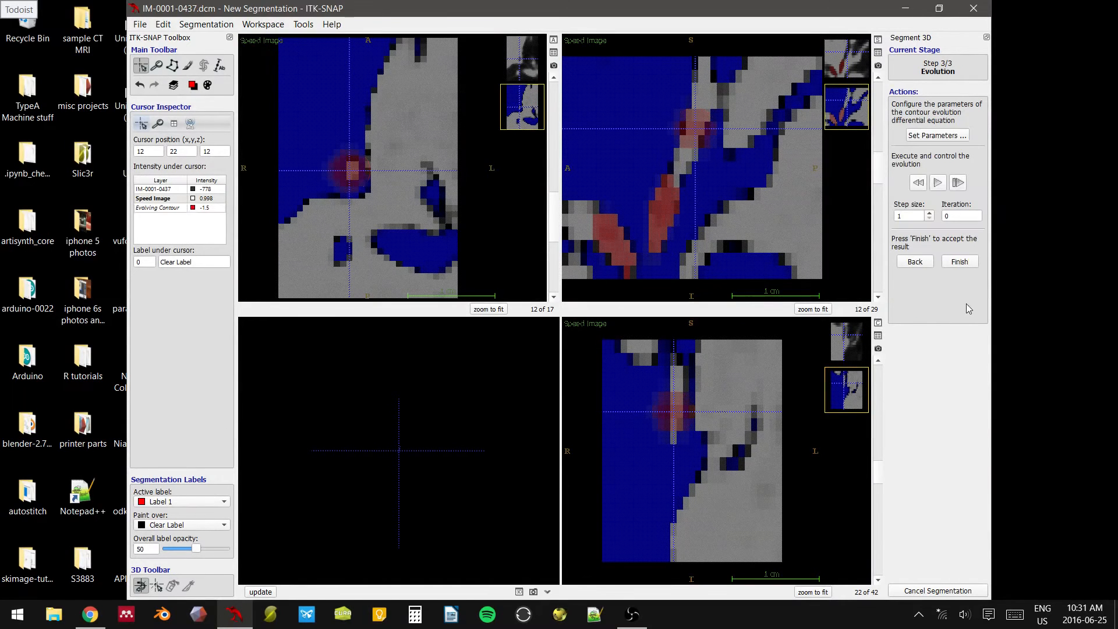
click(940, 183)
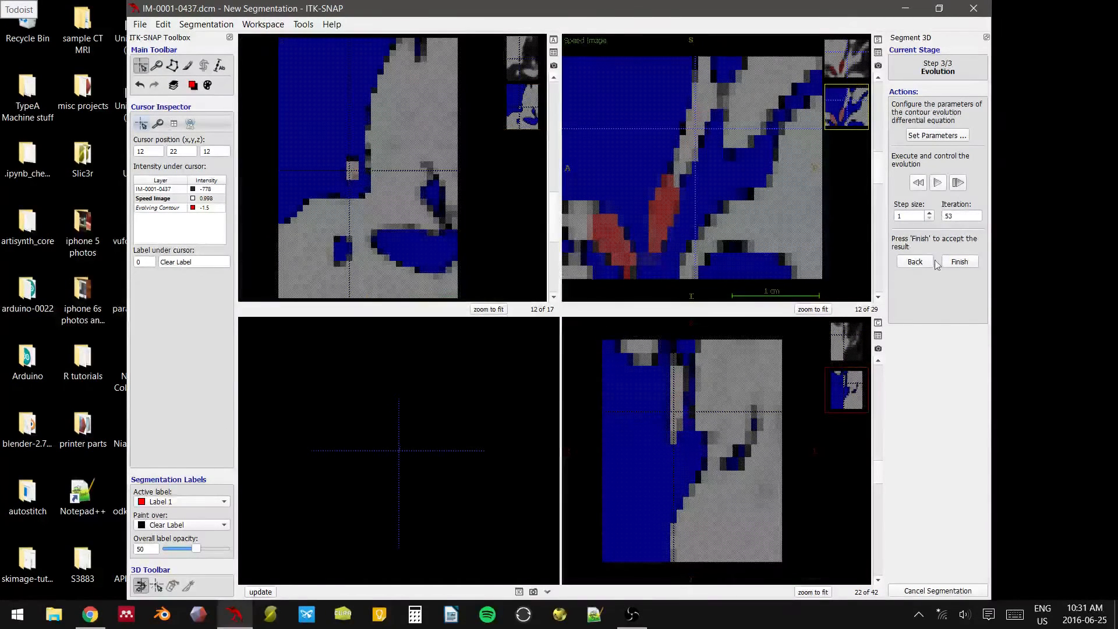
click(953, 590)
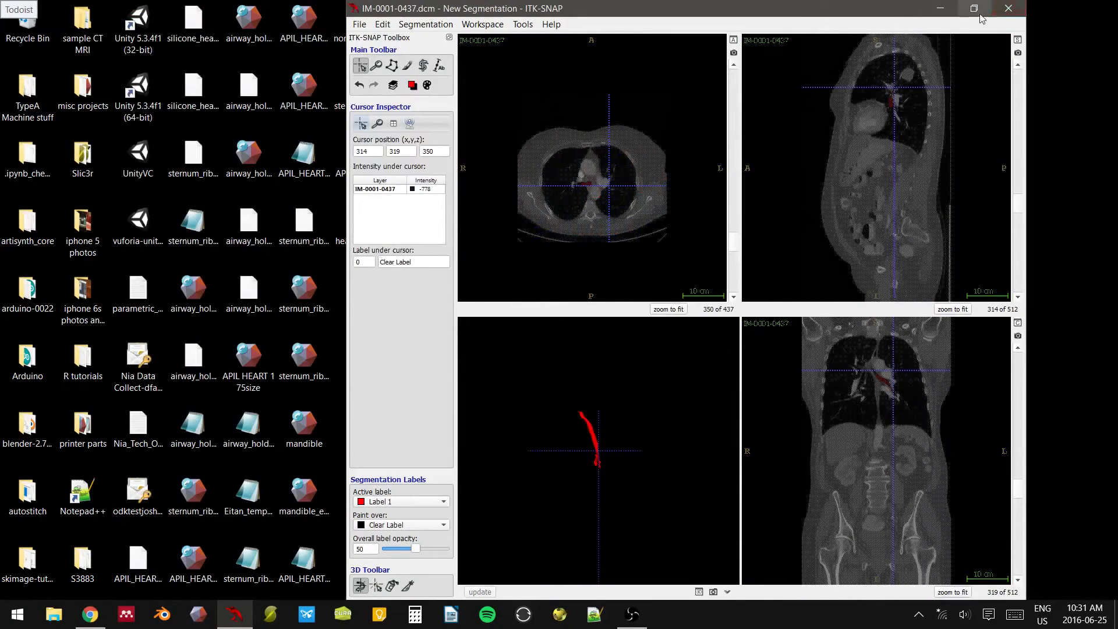
- Maximize the window and turn the 3D model to view the bifurcation and both bronchi
click(976, 11)
click(598, 8)
right_drag(437, 473, 346, 293)
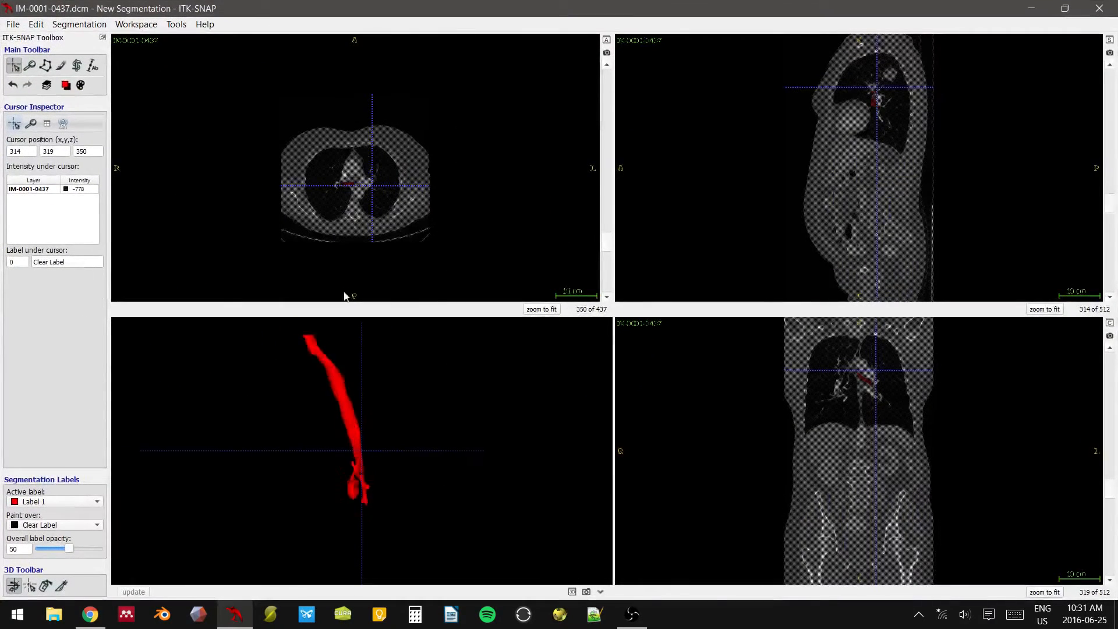
drag(360, 355, 360, 385)
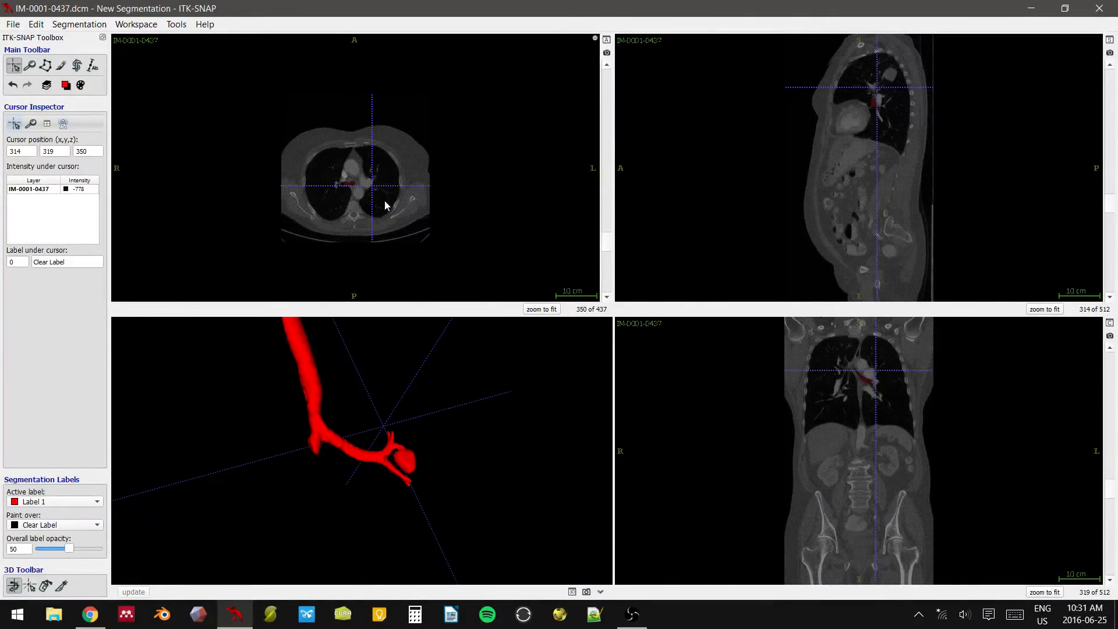
- Locate the cut-off end of the right bronchus in the axial and coronal slices
drag(353, 180, 341, 184)
right_drag(884, 65, 919, 201)
middle_drag(872, 438, 869, 521)
right_drag(879, 325, 882, 397)
middle_drag(882, 397, 879, 429)
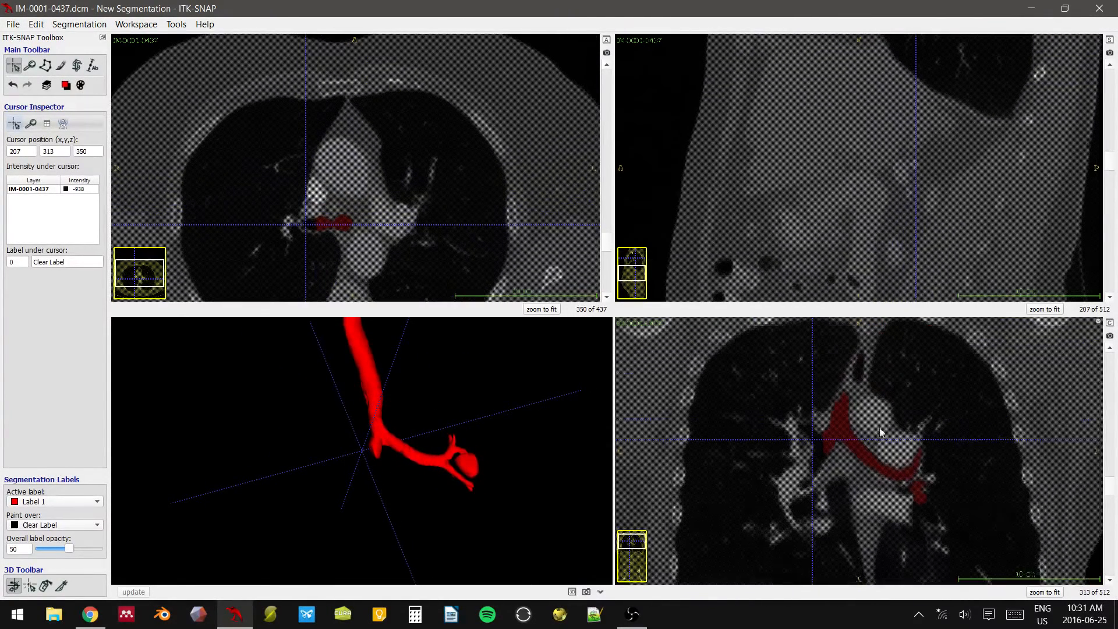
right_drag(879, 429, 878, 488)
drag(844, 428, 770, 452)
middle_drag(795, 466, 830, 443)
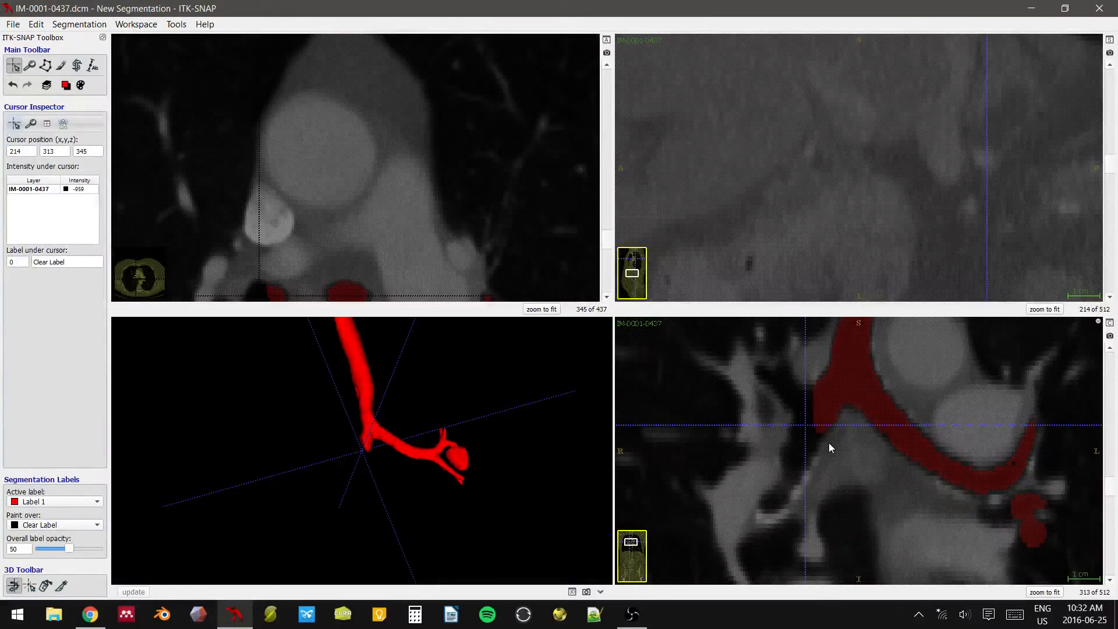
mouse_move(820, 400)
mouse_down()
mouse_move(775, 368)
mouse_move(808, 392)
mouse_move(794, 367)
mouse_move(819, 420)
mouse_up()
- Trace the right bronchus below its segmented end through the coronal slices around 304 to 320
scroll(823, 443, down, 4)
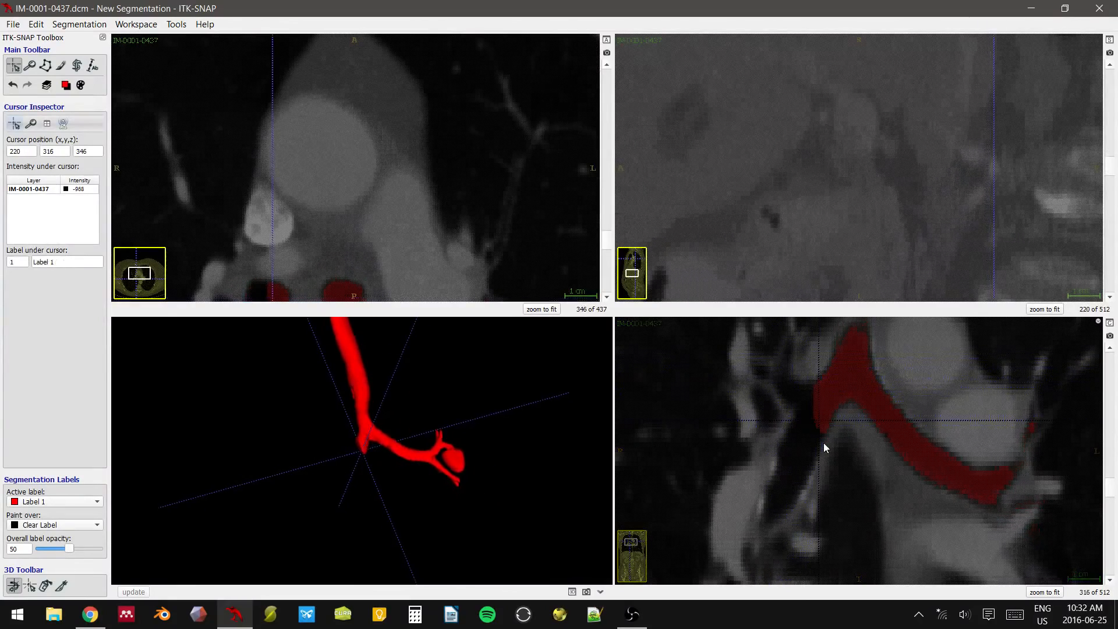
scroll(823, 442, up, 8)
scroll(823, 442, up, 6)
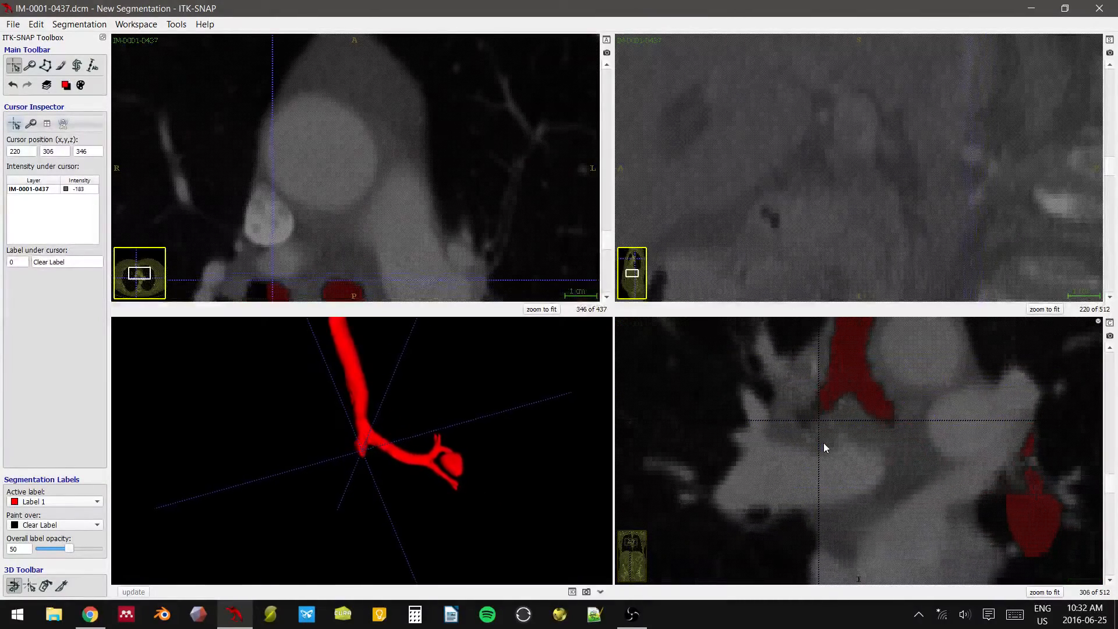
scroll(822, 445, up, 2)
drag(796, 518, 773, 519)
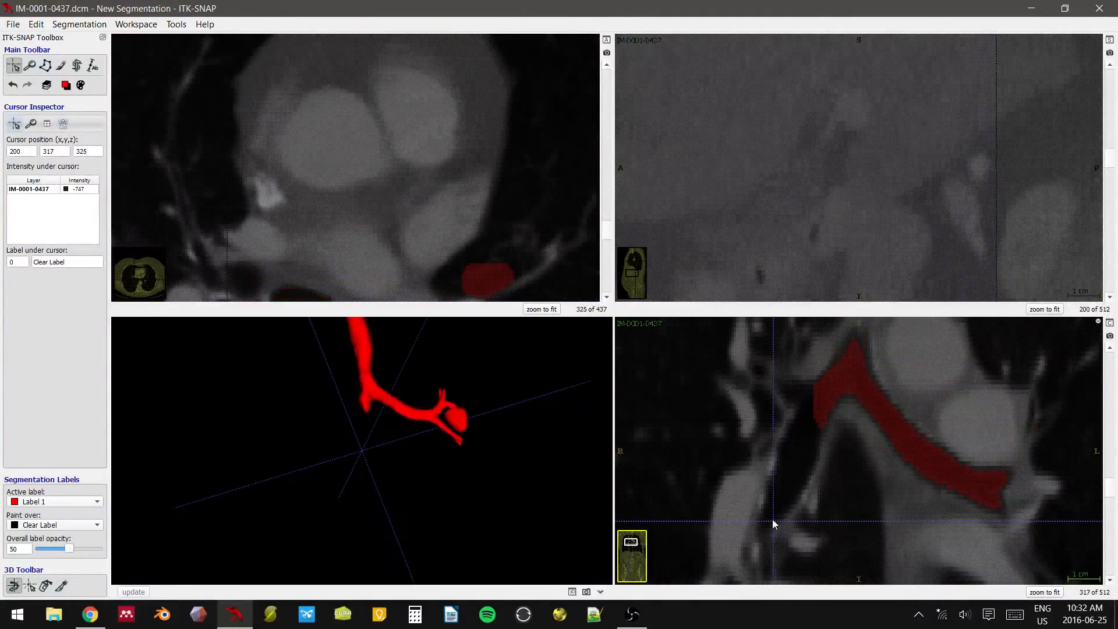
middle_drag(804, 506, 839, 384)
scroll(836, 384, up, 5)
scroll(836, 383, down, 2)
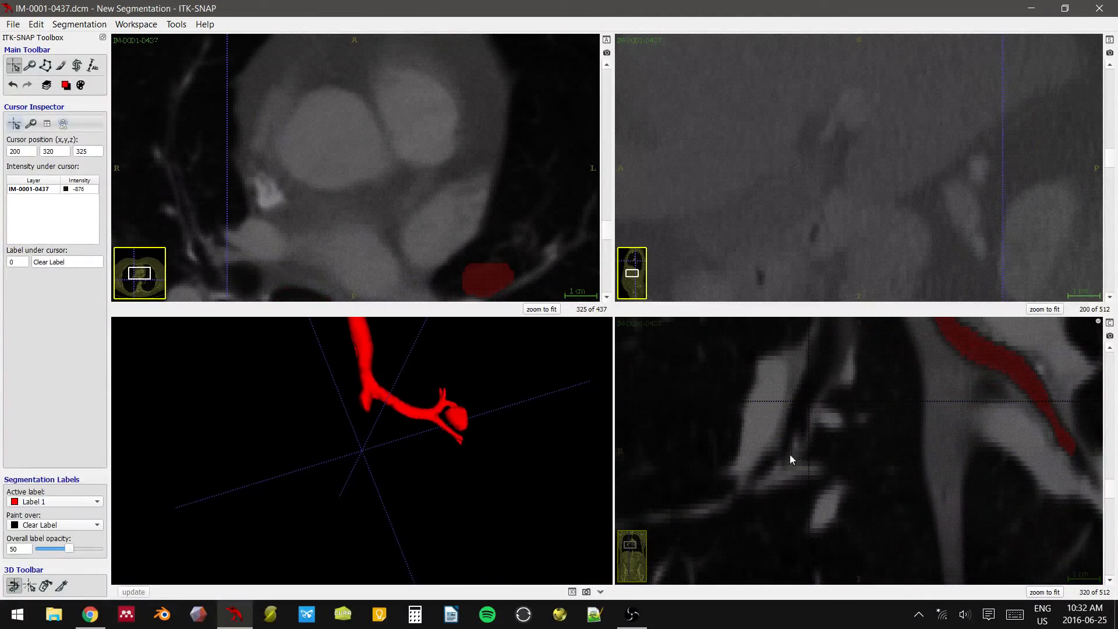
- Follow the lower branches of the right bronchus through coronal slices 320 to 330
drag(771, 449, 743, 488)
scroll(796, 430, up, 6)
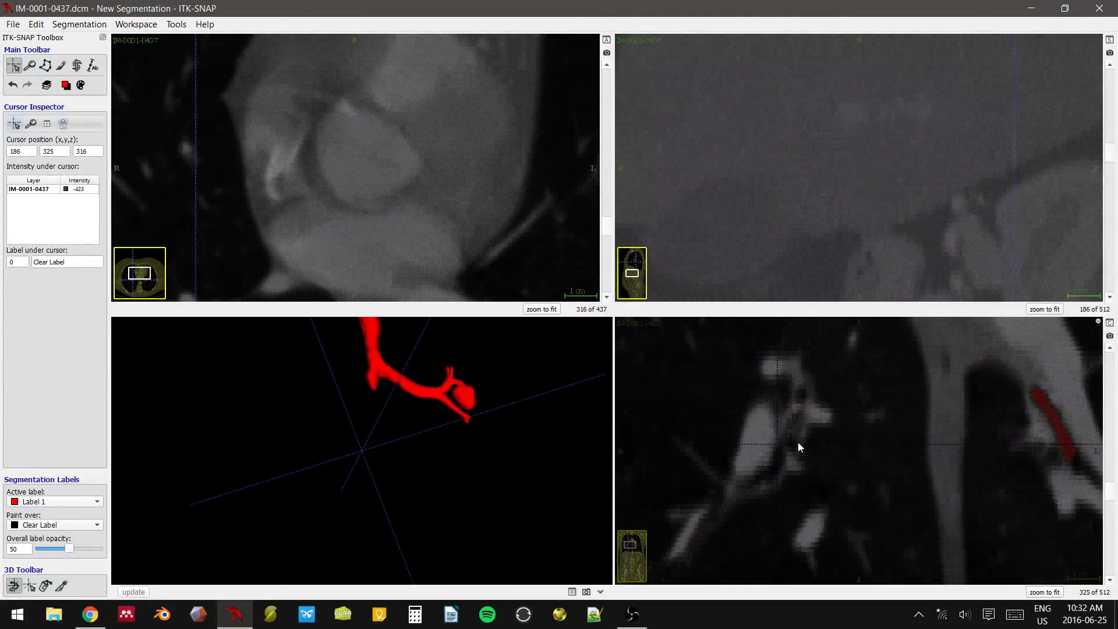
click(771, 501)
scroll(824, 459, down, 7)
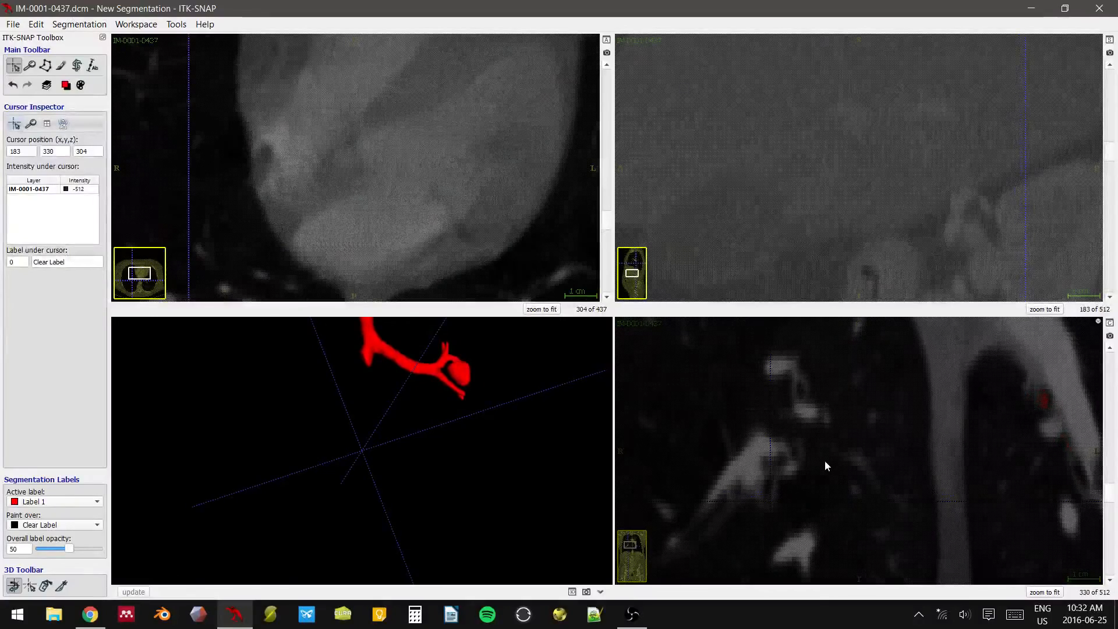
scroll(844, 431, down, 1)
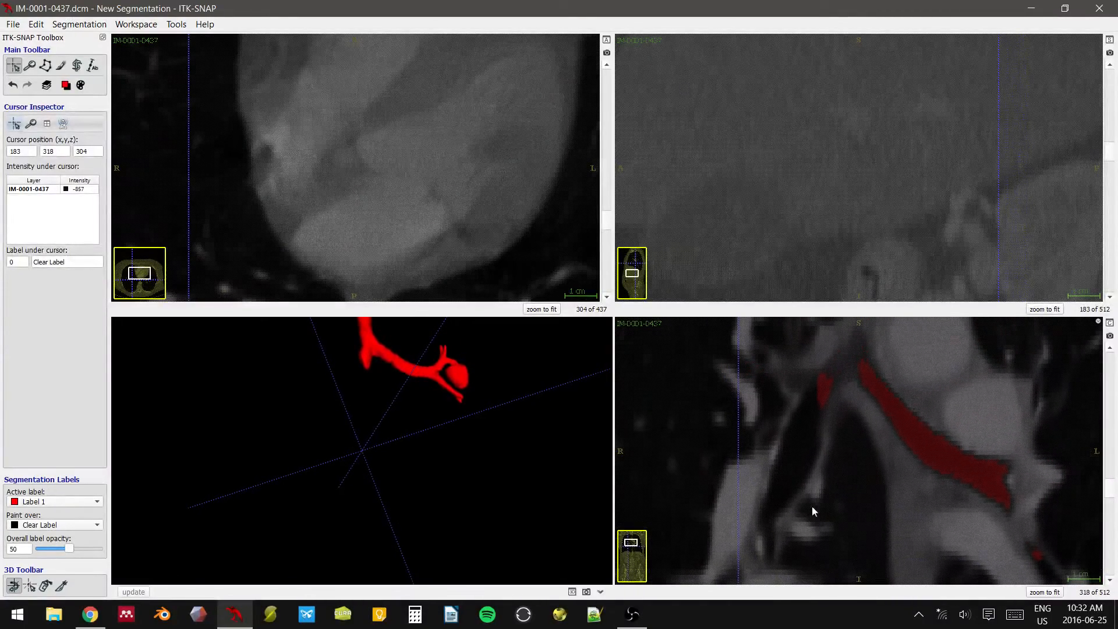
- Return the cursor to the unsegmented right bronchus beside its segmented end, at 212, 315, 345
click(772, 547)
click(803, 457)
scroll(813, 434, down, 3)
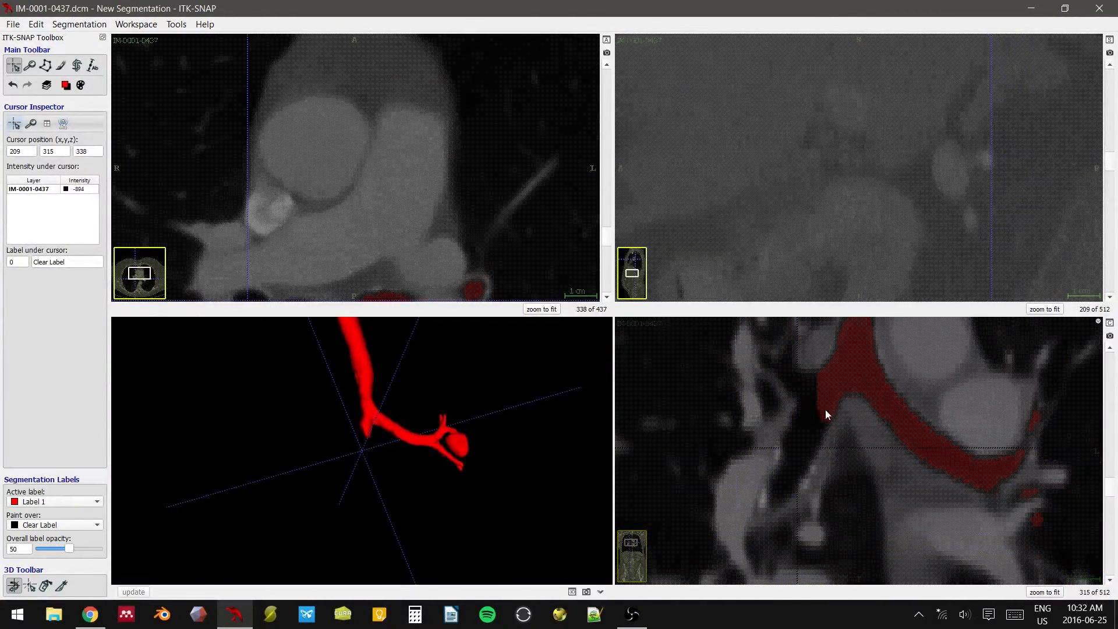
drag(797, 414, 803, 443)
- Reset the region of interest and crop it roughly around the right bronchus to corner 163, 1, 308 and size 102 × 512 × 122
right_drag(844, 384, 848, 482)
click(78, 66)
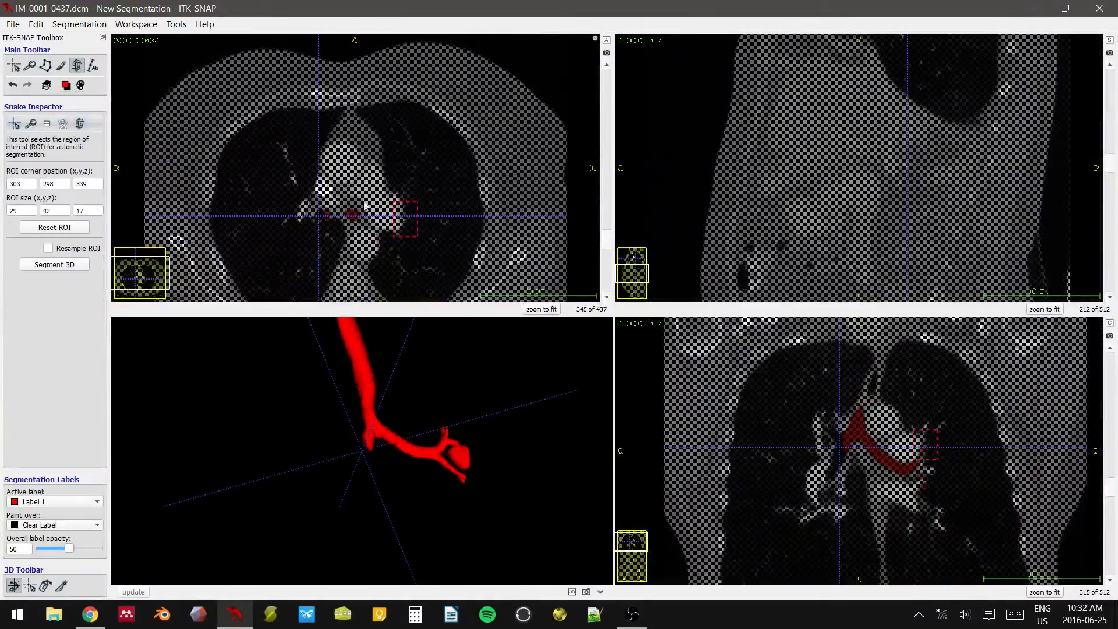
right_drag(1020, 534, 867, 512)
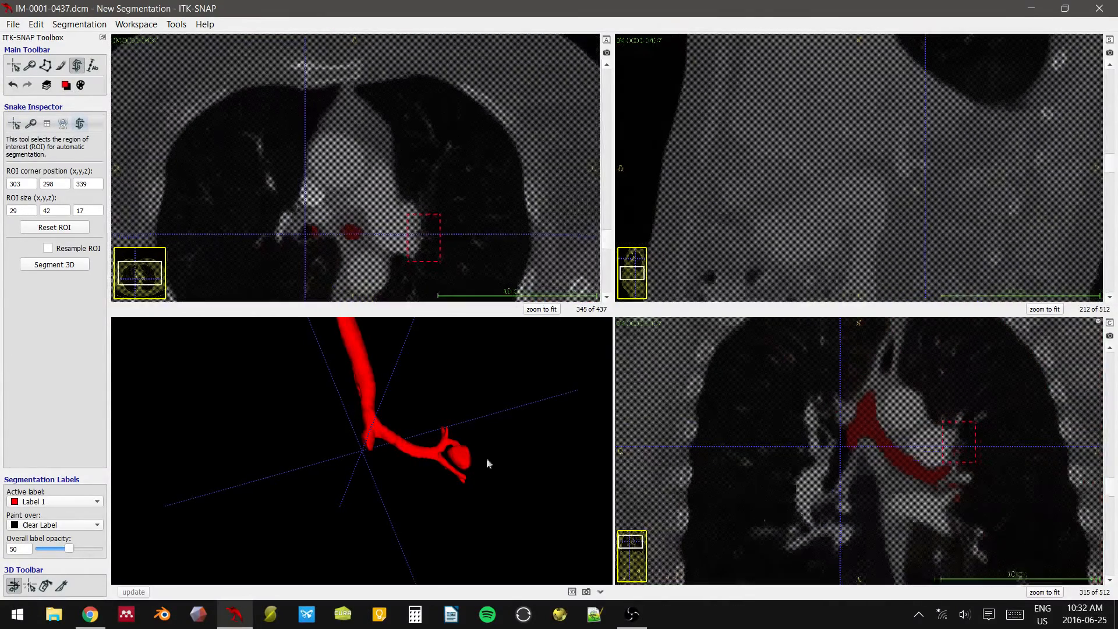
right_drag(843, 369, 851, 447)
middle_drag(850, 447, 848, 331)
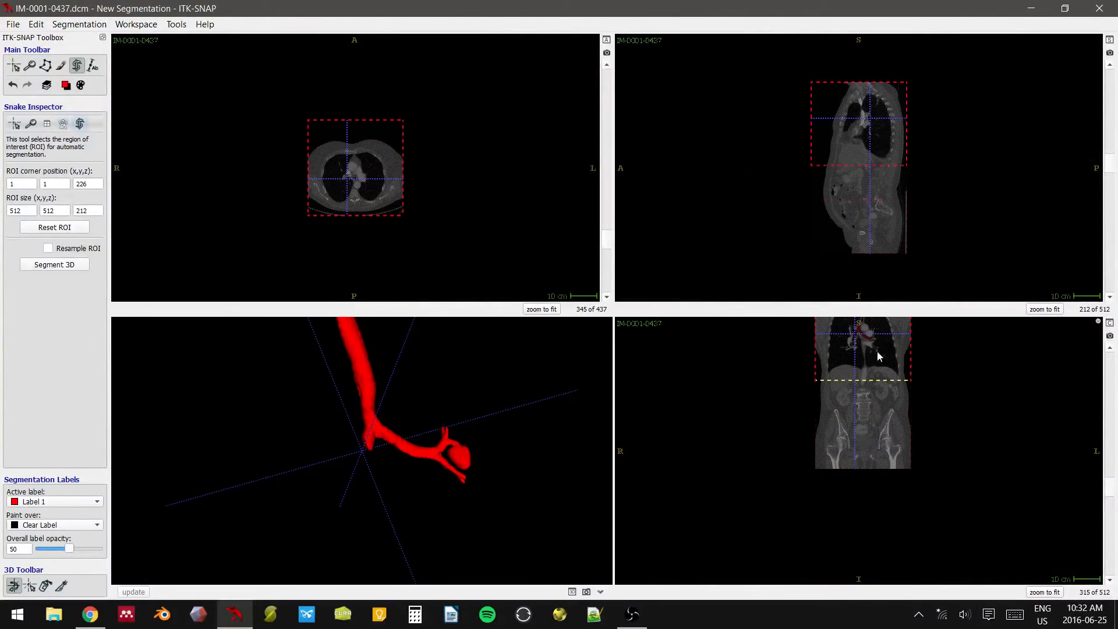
middle_drag(931, 345, 929, 411)
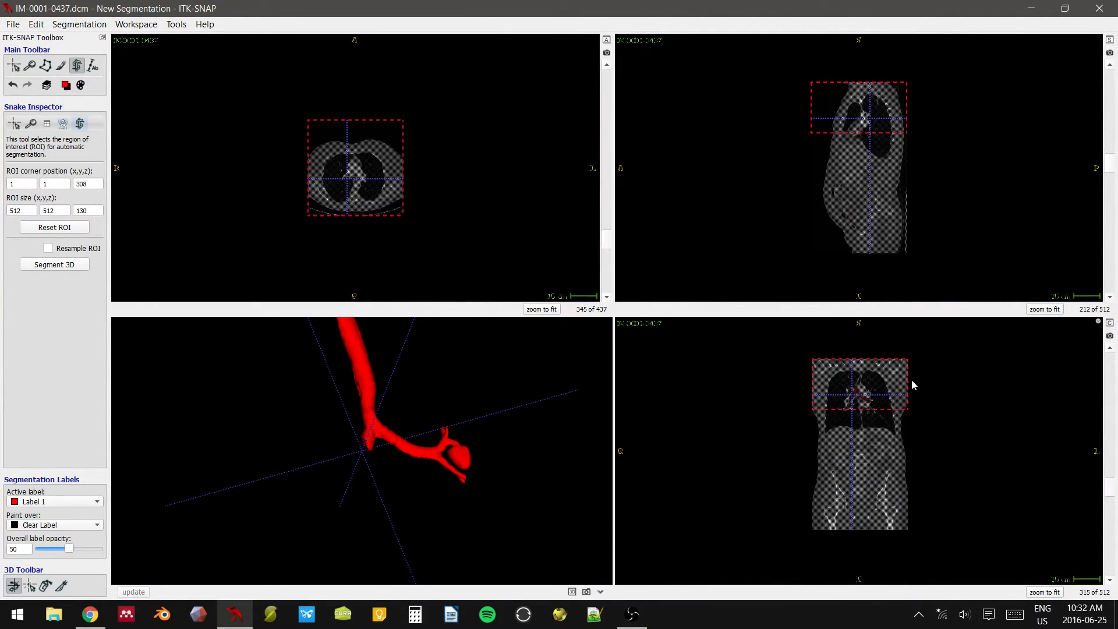
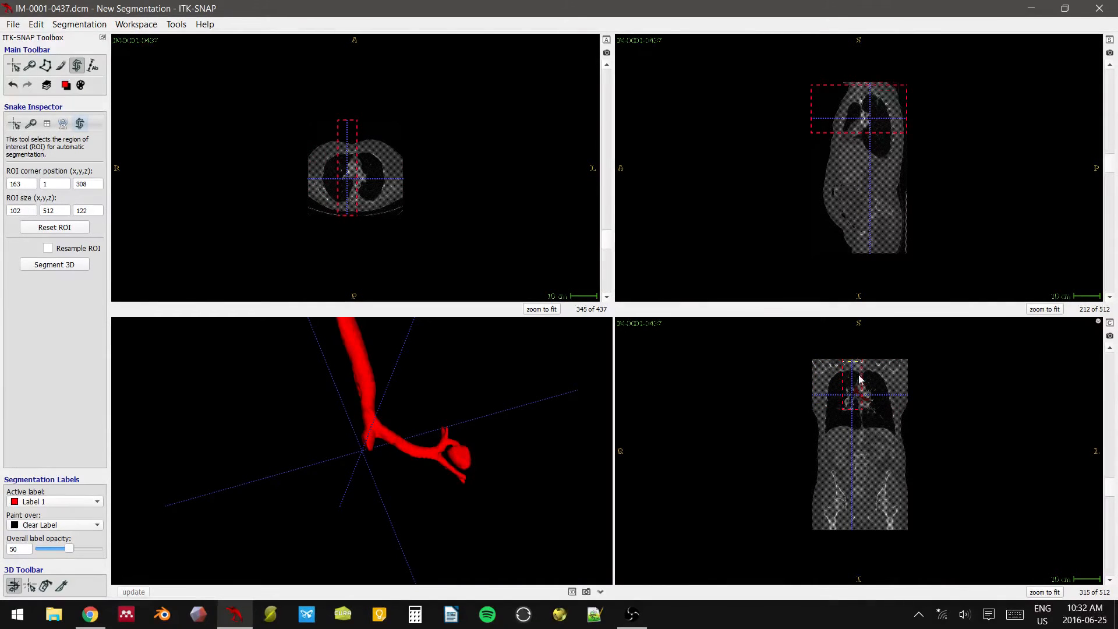
- Tighten the region of interest on the right bronchus to corner 191, 284, 326, size 44 × 52 × 29, and start 3D segmentation
right_drag(882, 391, 888, 486)
middle_drag(884, 570, 888, 429)
drag(850, 470, 844, 445)
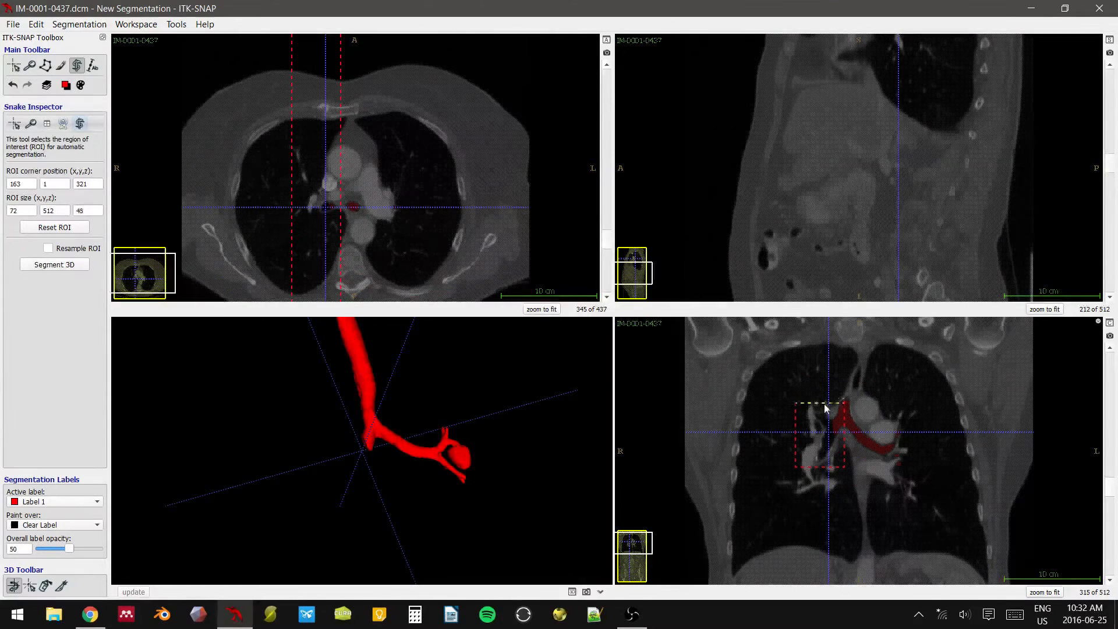
drag(825, 408, 827, 420)
right_drag(527, 260, 414, 224)
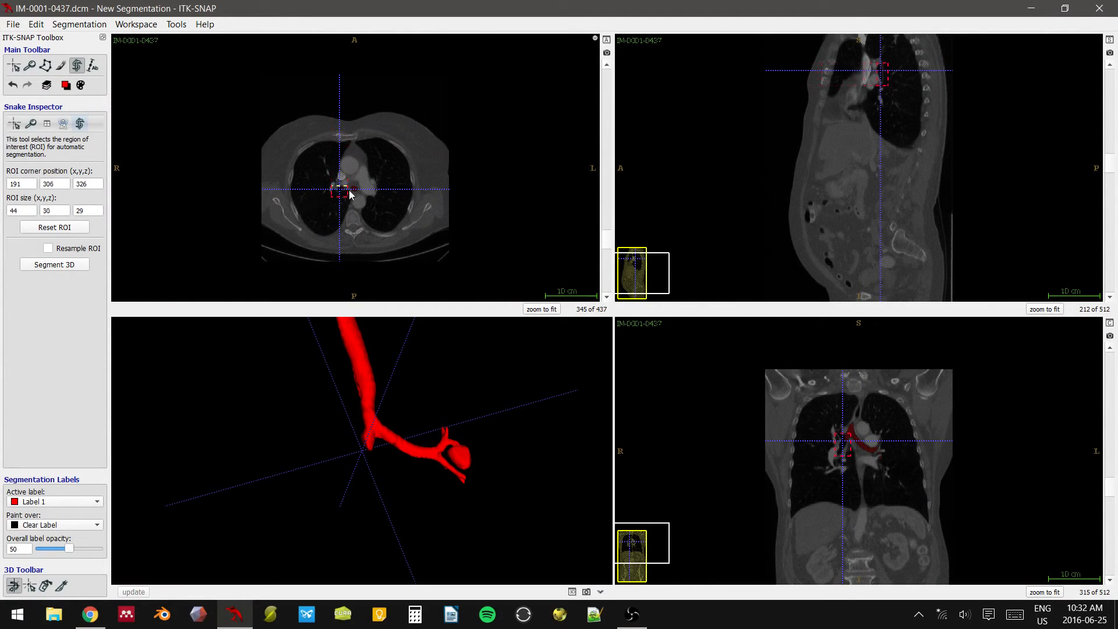
right_drag(902, 510, 822, 464)
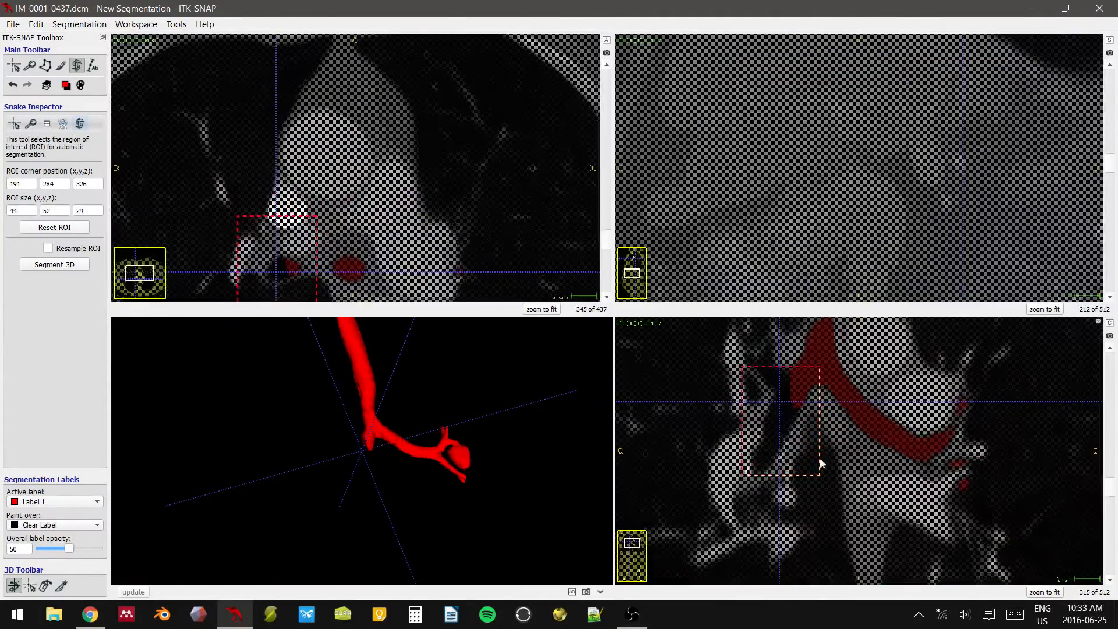
middle_drag(394, 249, 410, 146)
click(73, 267)
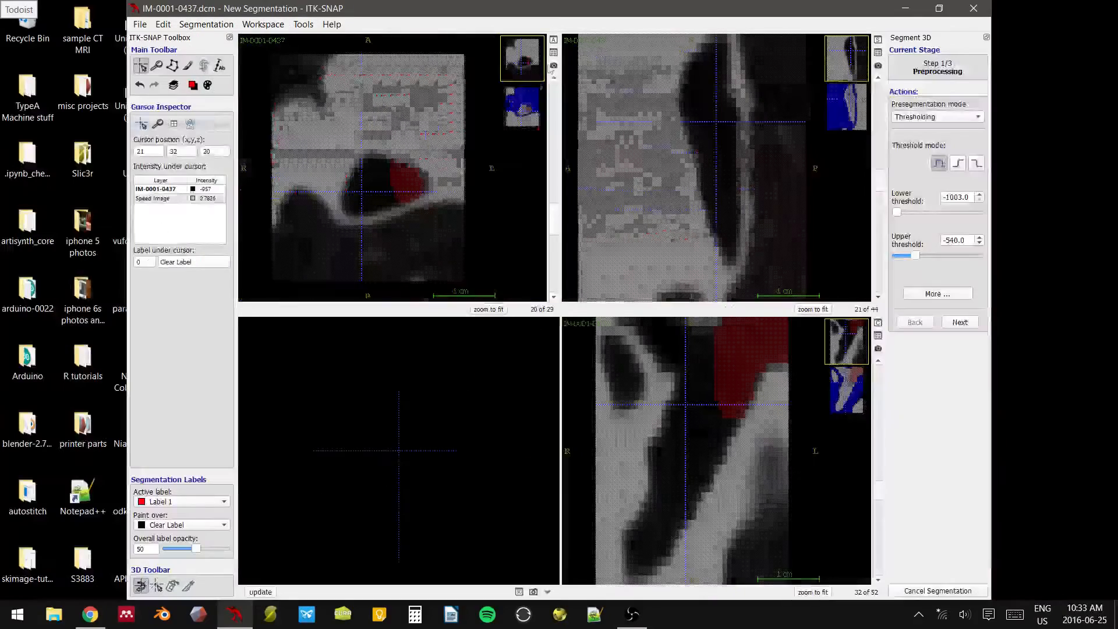
- Display the thresholded speed image and add a bubble of radius 3.80 inside the right bronchus at 24, 31, 20
click(520, 126)
click(377, 188)
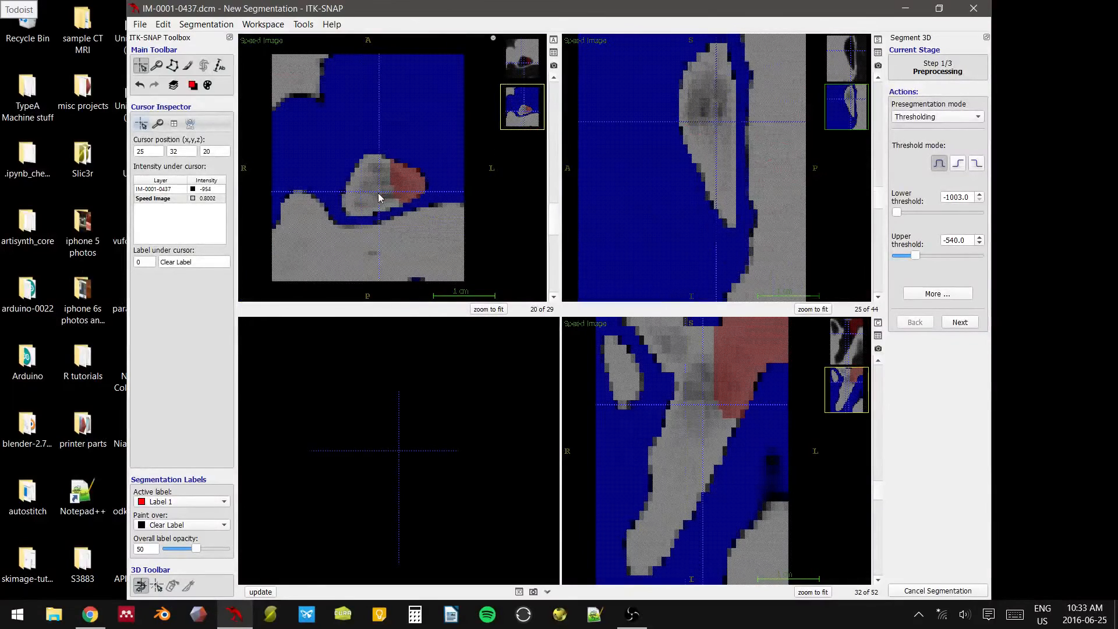
click(960, 322)
click(939, 127)
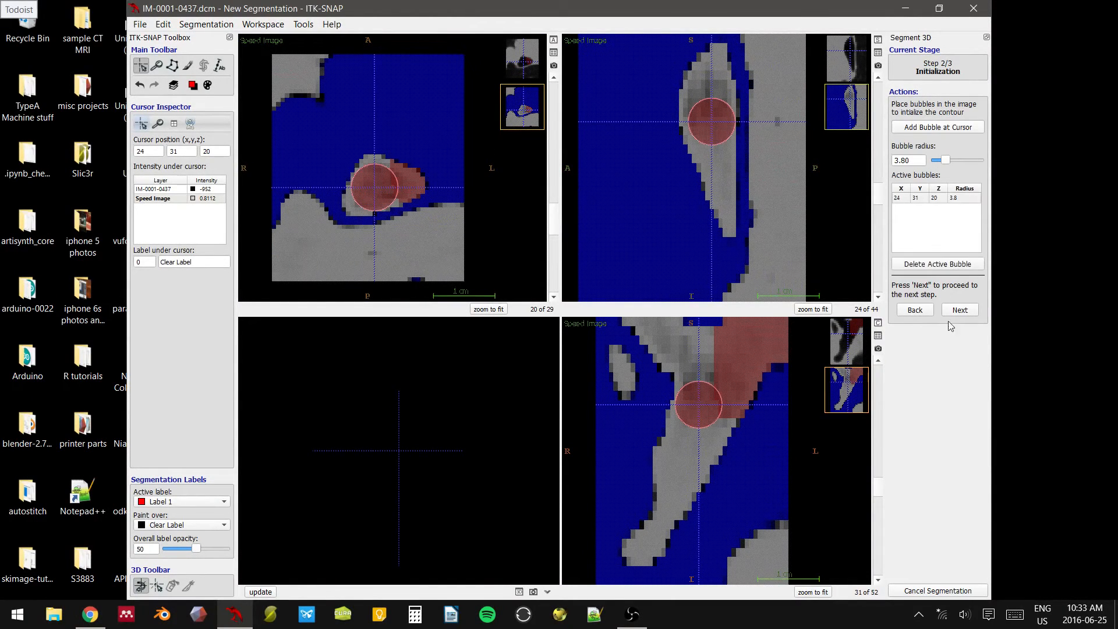
- Evolve the contour down the right bronchus, accept the result, and enlarge the bifurcation in the 3D model
click(959, 310)
click(937, 182)
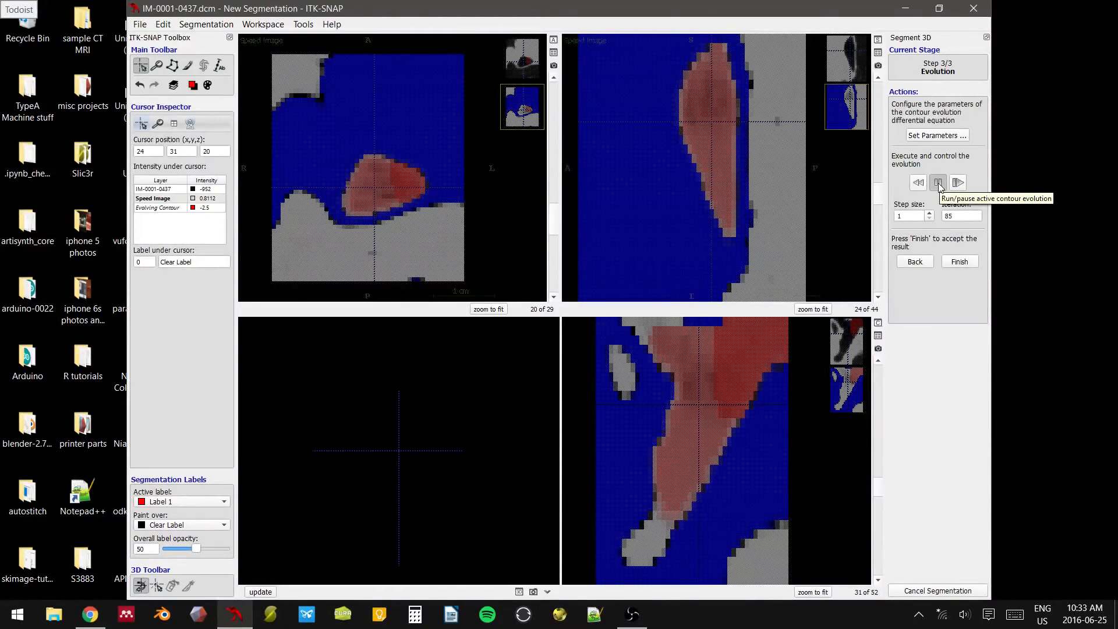
click(938, 183)
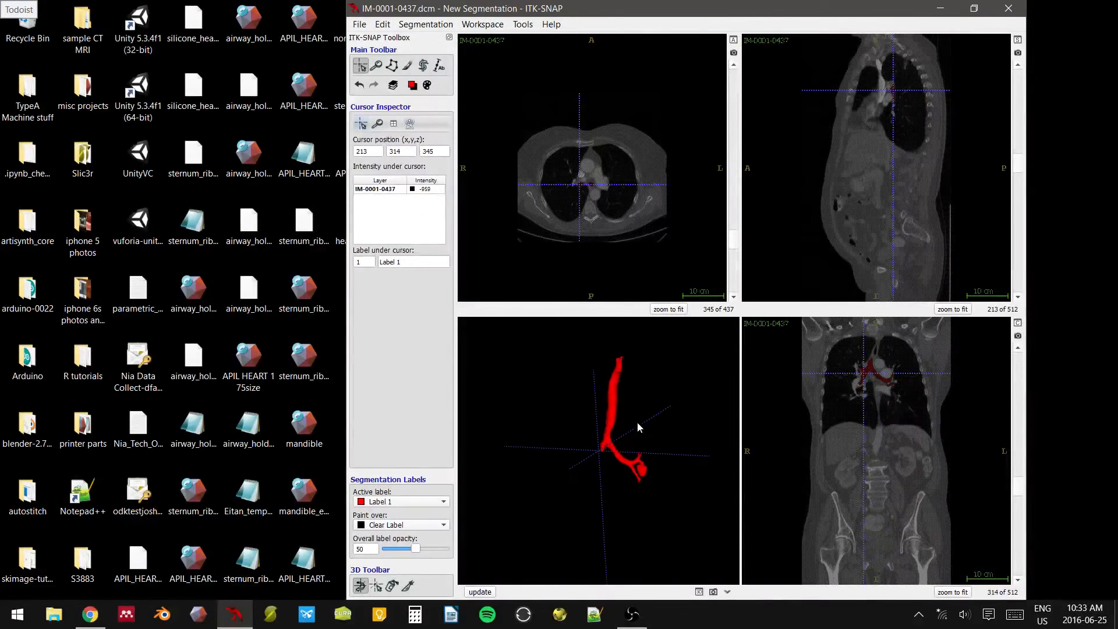
scroll(637, 428, up, 10)
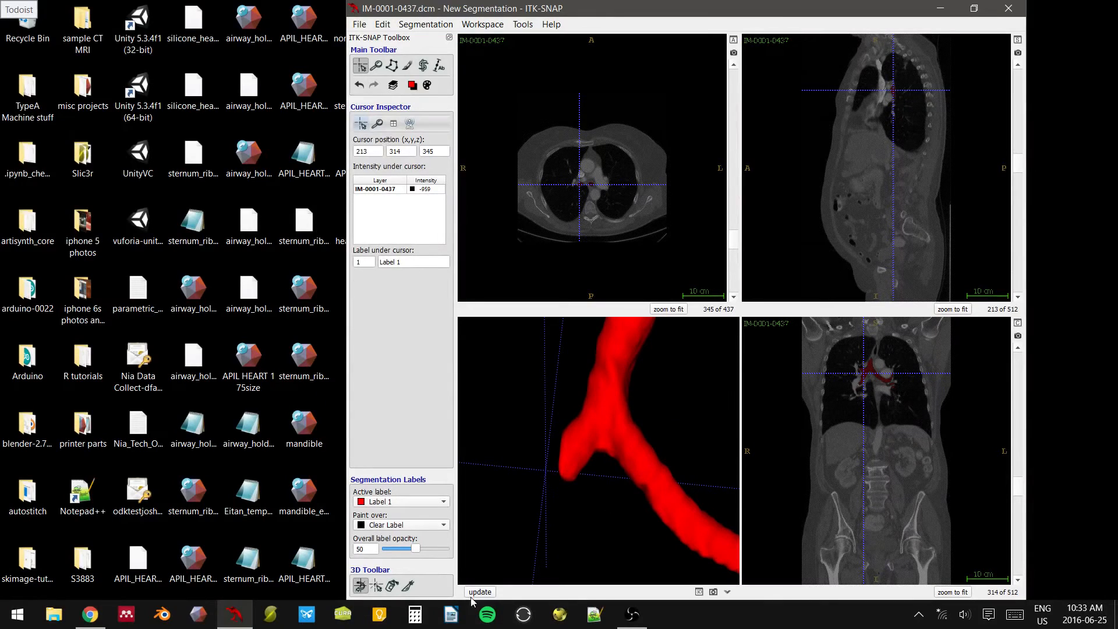
- Inspect the right bronchus in the 3D model and coronal slices, and place the cursor in its upper side branch at 200, 313, 355
drag(574, 501, 638, 504)
scroll(638, 505, down, 3)
drag(762, 472, 718, 444)
drag(866, 391, 861, 378)
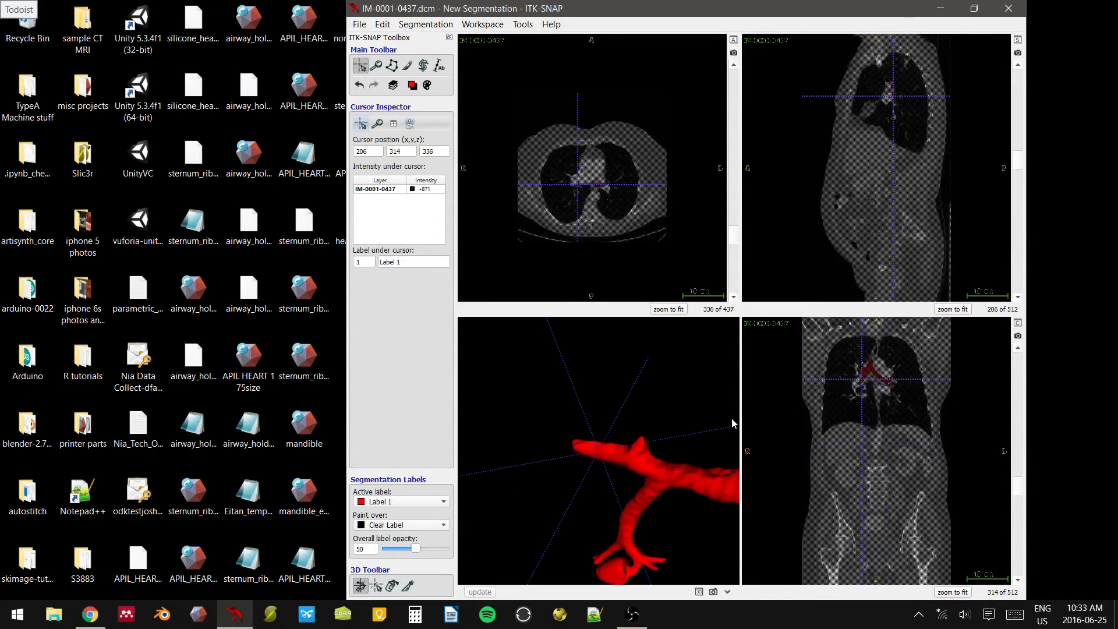
mouse_move(720, 438)
mouse_down()
mouse_move(670, 424)
mouse_move(629, 349)
mouse_move(669, 456)
mouse_move(739, 434)
mouse_up()
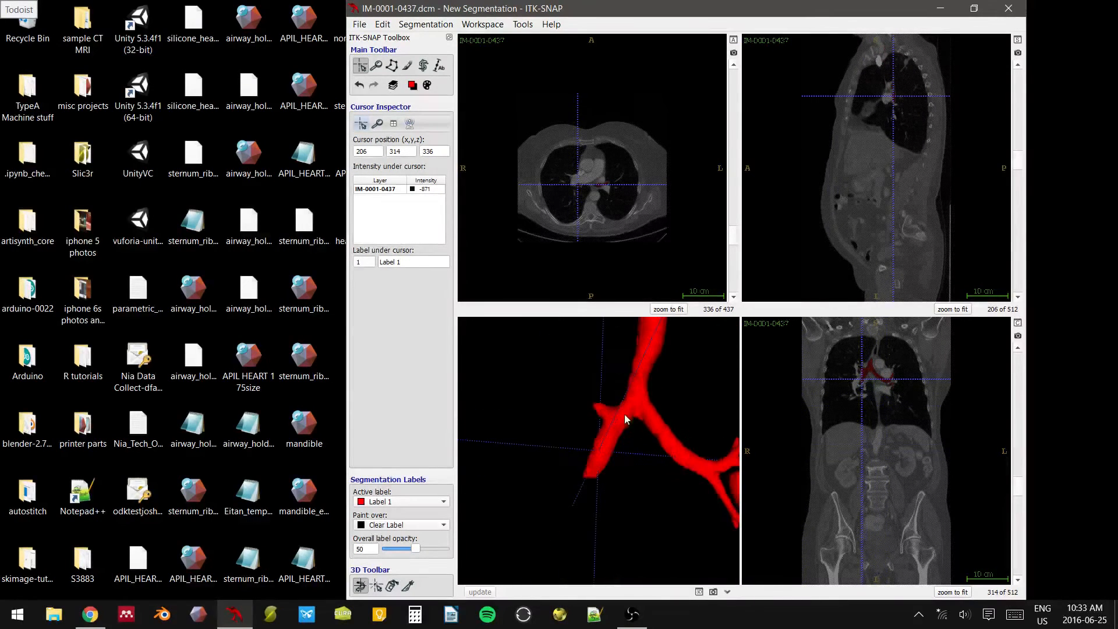
middle_drag(624, 415, 556, 487)
right_drag(854, 383, 863, 362)
middle_drag(863, 362, 894, 458)
right_drag(892, 454, 881, 428)
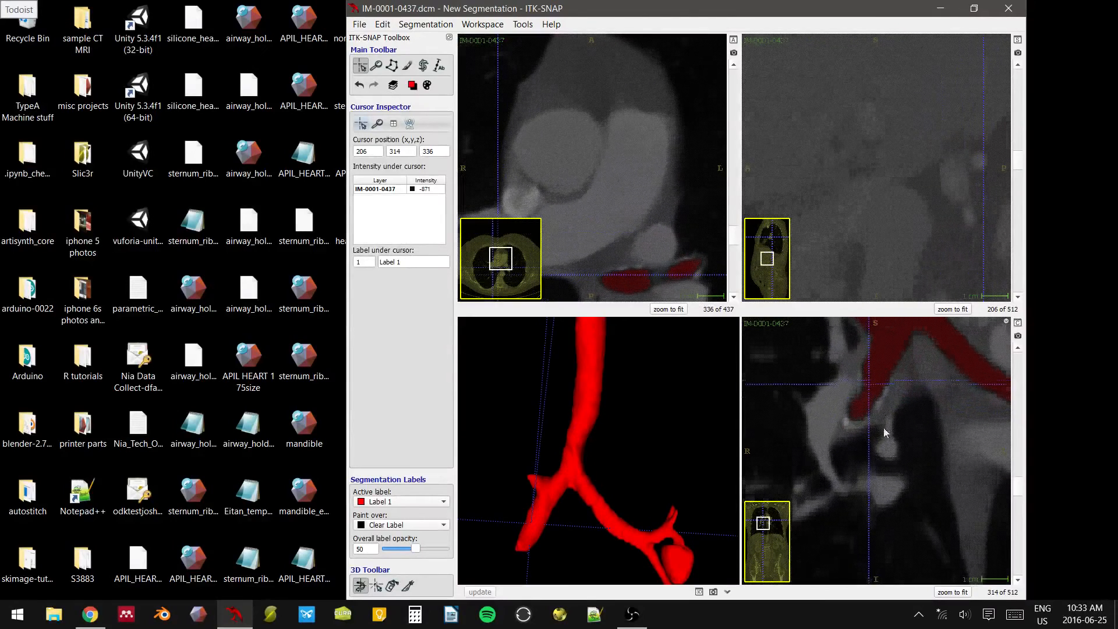
middle_drag(882, 428, 881, 524)
drag(875, 414, 868, 380)
scroll(870, 380, up, 3)
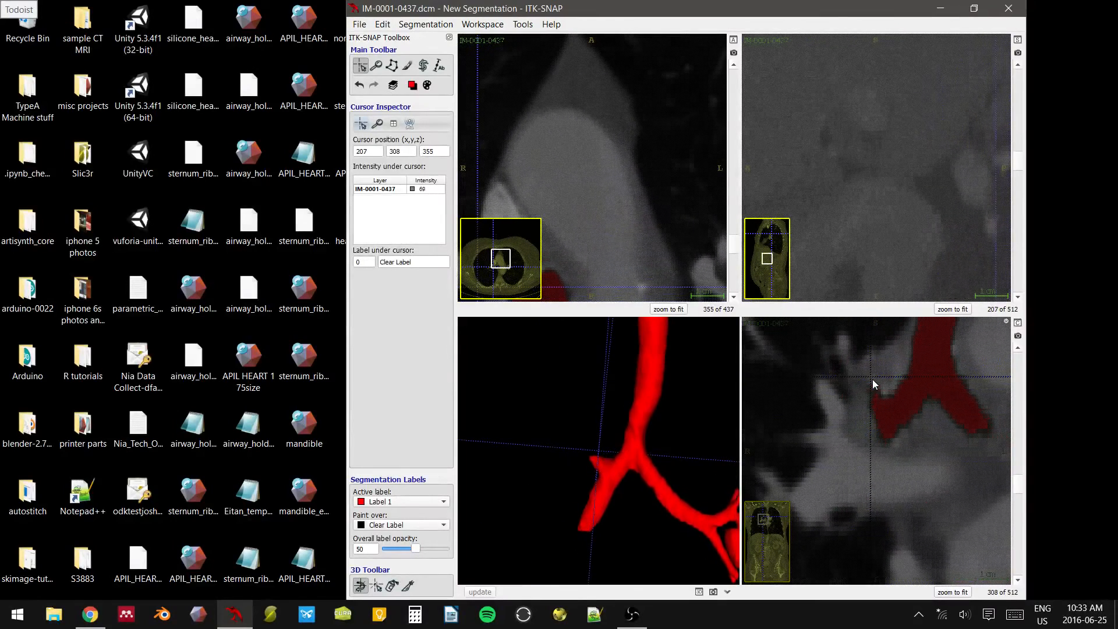
scroll(873, 382, down, 4)
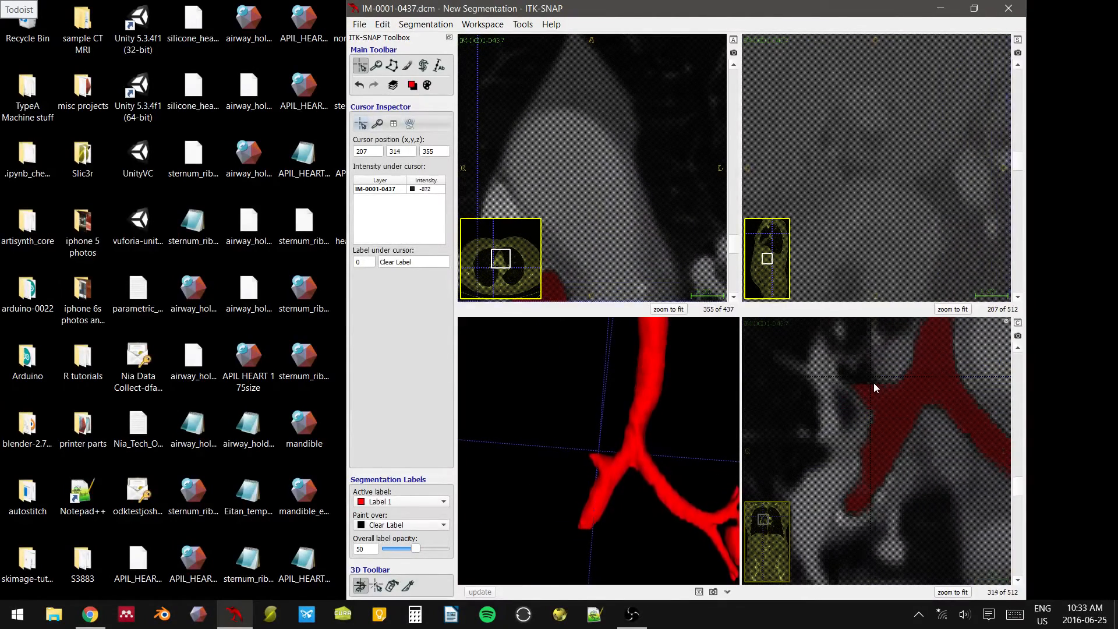
click(854, 377)
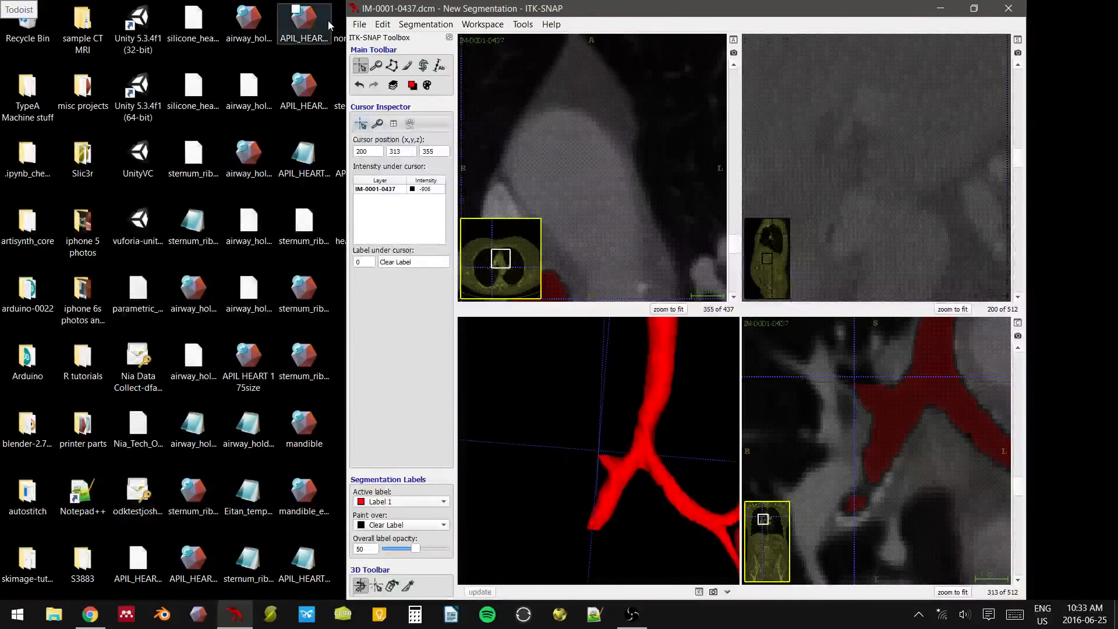
- Fit the region of interest around the upper branch with corner 189, 284, 351 and size 24 × 52 × 16, and preprocess it with thresholding
click(428, 68)
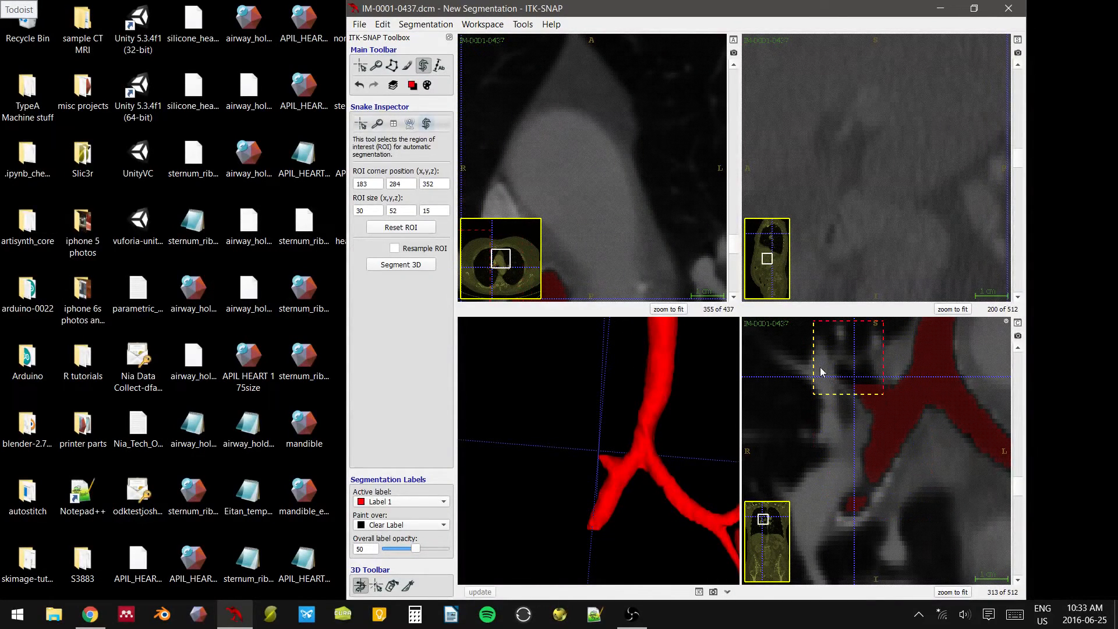
click(400, 264)
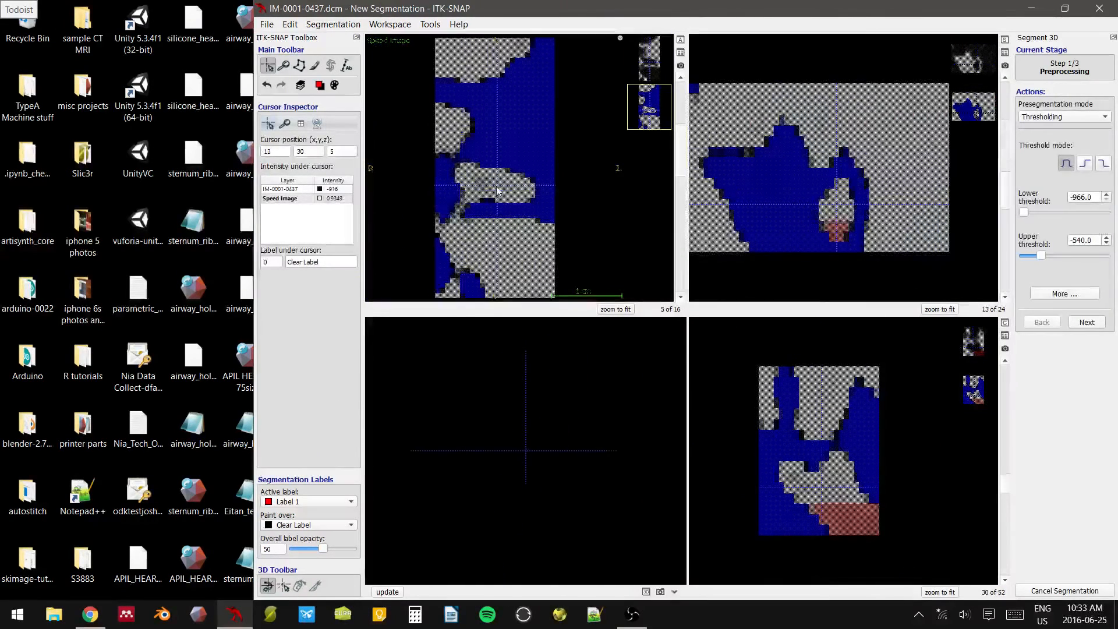
click(1086, 323)
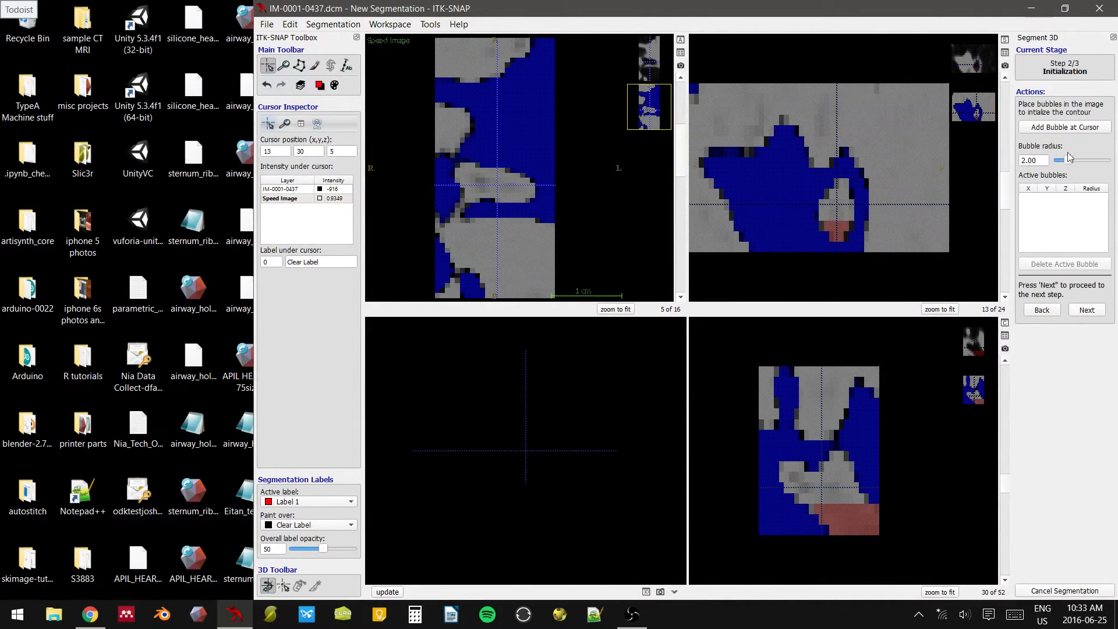
- Grow the right upper branch from a bubble of radius 2.00 at 13, 30, 5, accept the result, and update the 3D model
click(1065, 128)
click(1087, 309)
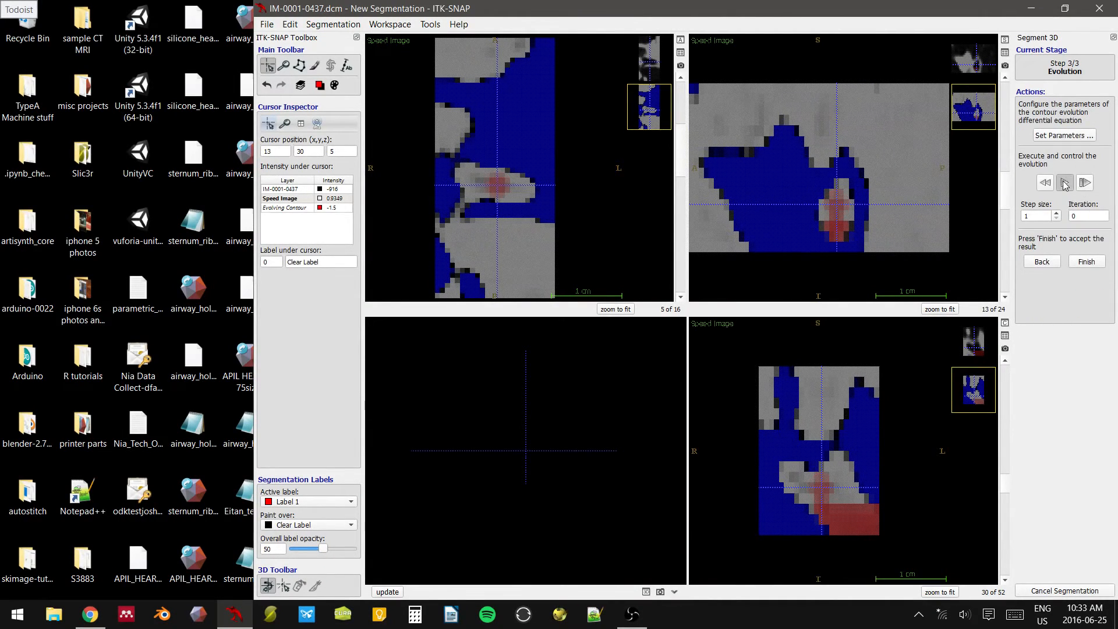
click(1065, 184)
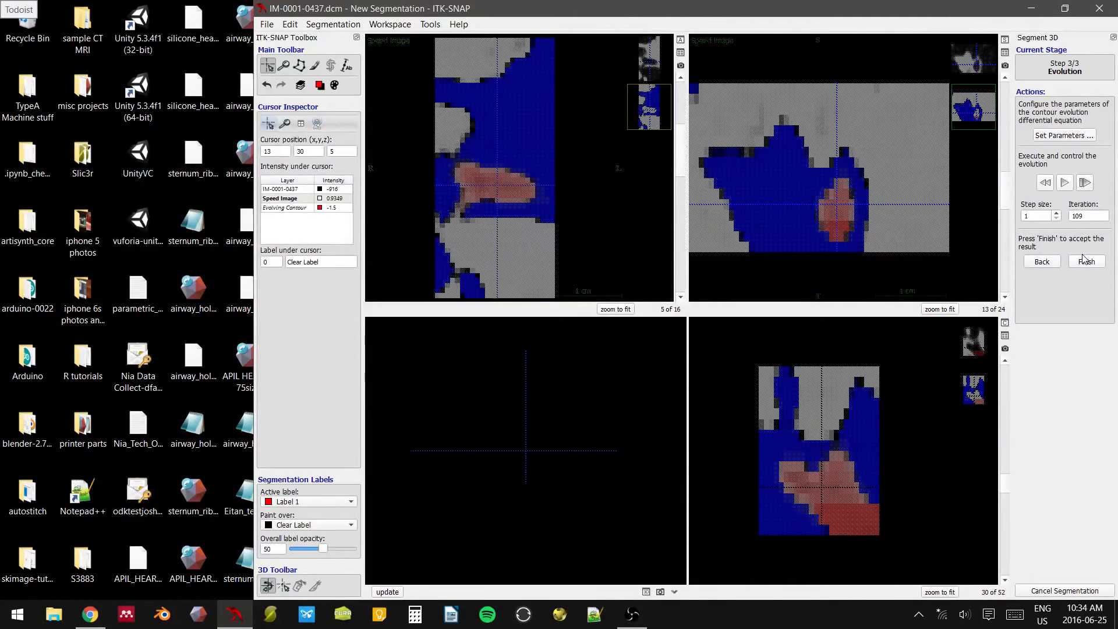
click(387, 591)
scroll(522, 365, up, 9)
drag(521, 367, 460, 420)
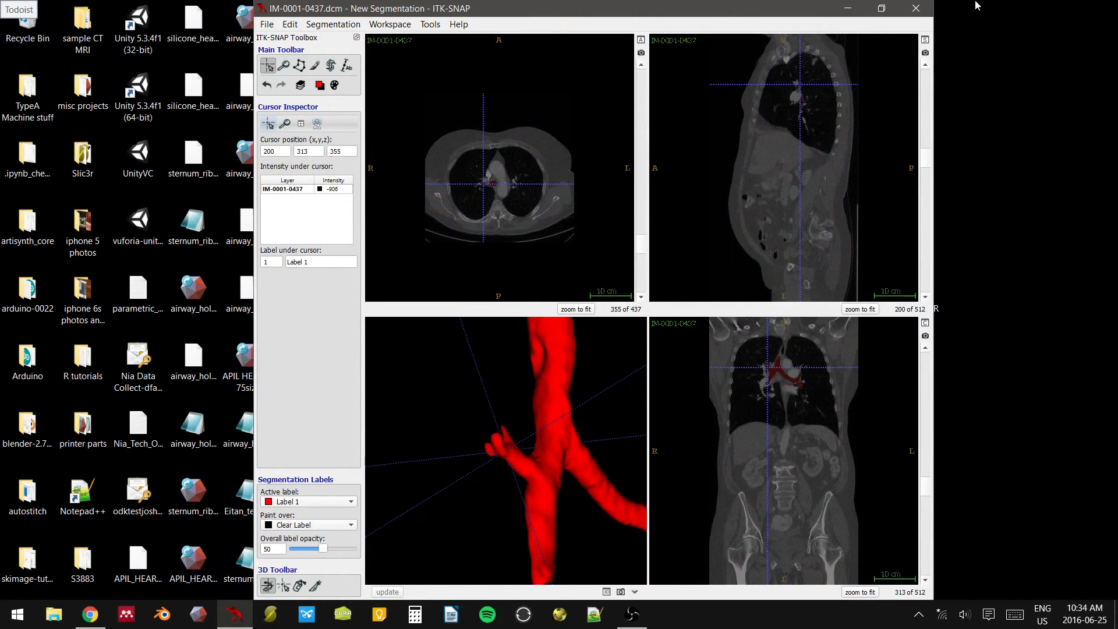
- Maximize the window and examine the right upper branch and its surroundings in enlarged coronal slices
click(881, 9)
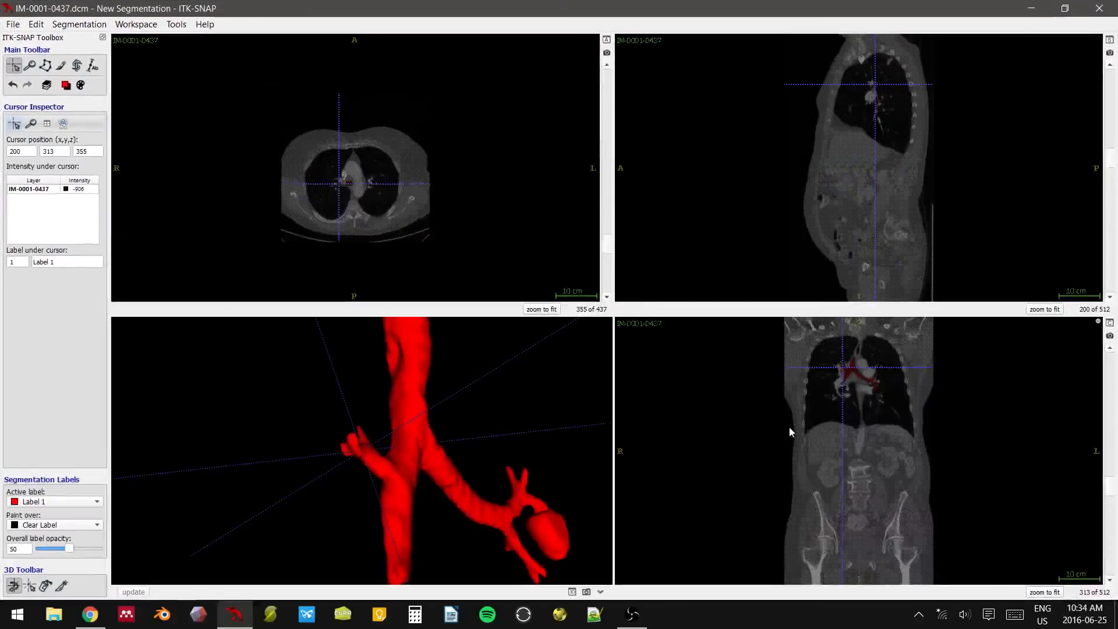
right_drag(790, 437, 803, 387)
middle_drag(844, 323, 860, 452)
right_drag(861, 460, 856, 411)
middle_drag(855, 418, 855, 531)
right_drag(854, 525, 878, 402)
scroll(876, 403, down, 7)
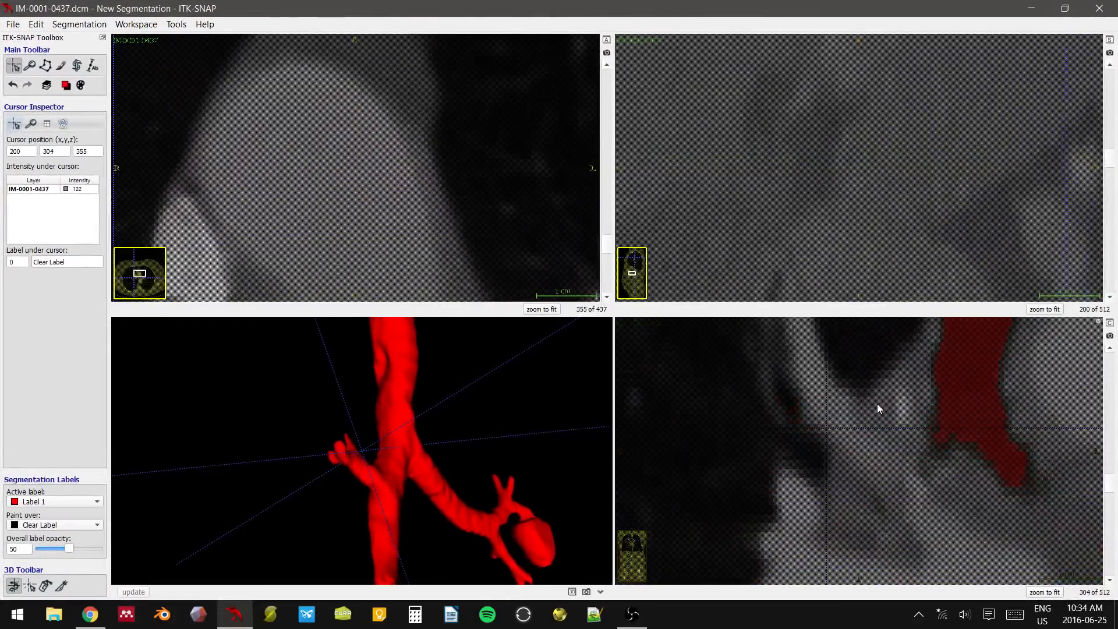
click(787, 383)
scroll(807, 422, up, 10)
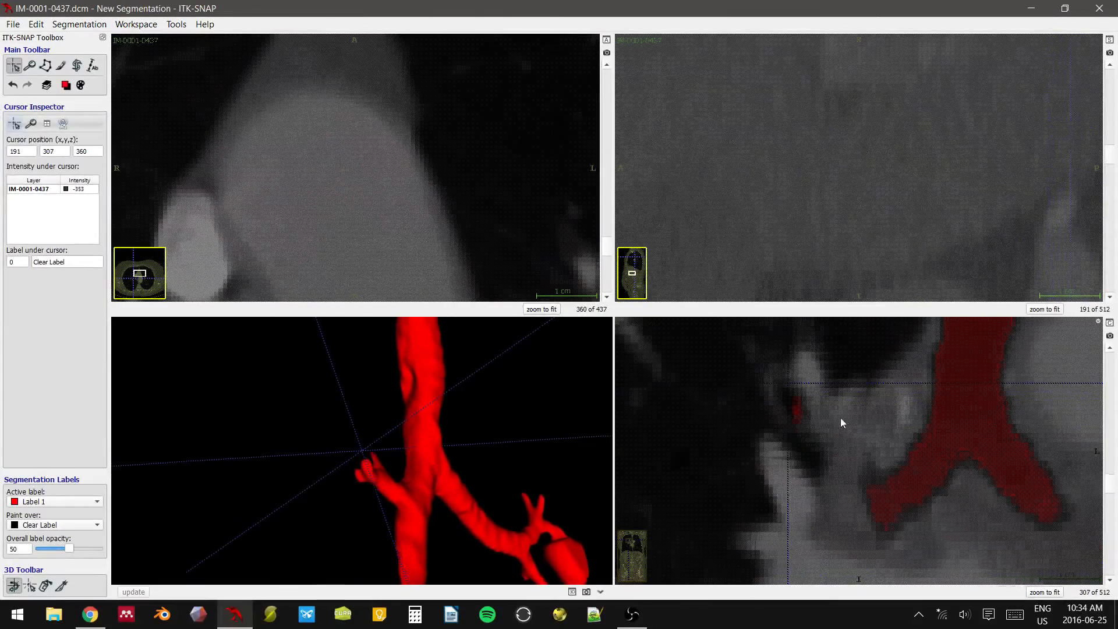
scroll(811, 431, down, 3)
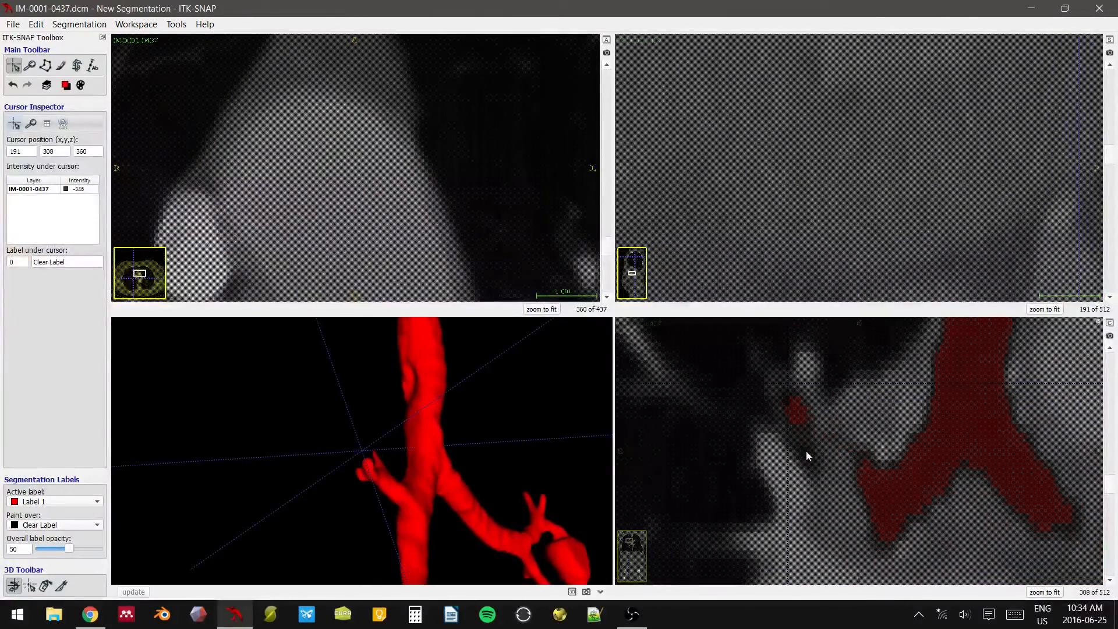
right_drag(851, 463, 874, 404)
scroll(876, 410, up, 7)
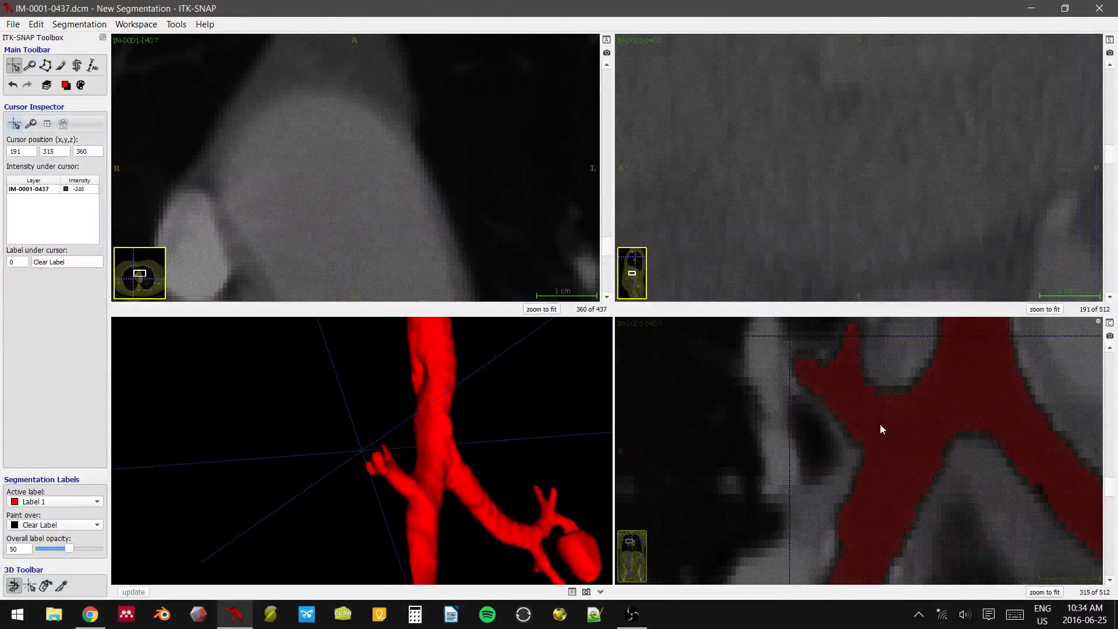
- Find the unsegmented airway below the end of the right bronchus and place the cursor in it at 198, 311, 328
right_drag(886, 465, 898, 510)
middle_drag(898, 509, 904, 419)
right_drag(904, 420, 888, 345)
middle_drag(889, 345, 886, 466)
scroll(885, 460, down, 5)
scroll(878, 465, down, 4)
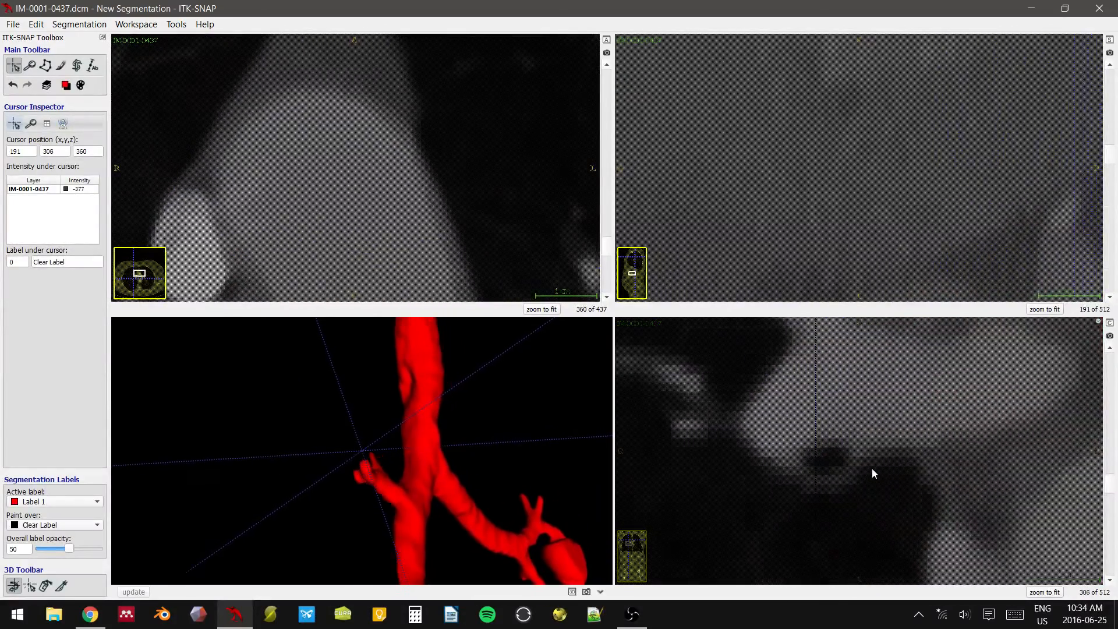
scroll(871, 467, up, 10)
scroll(855, 470, down, 5)
click(847, 443)
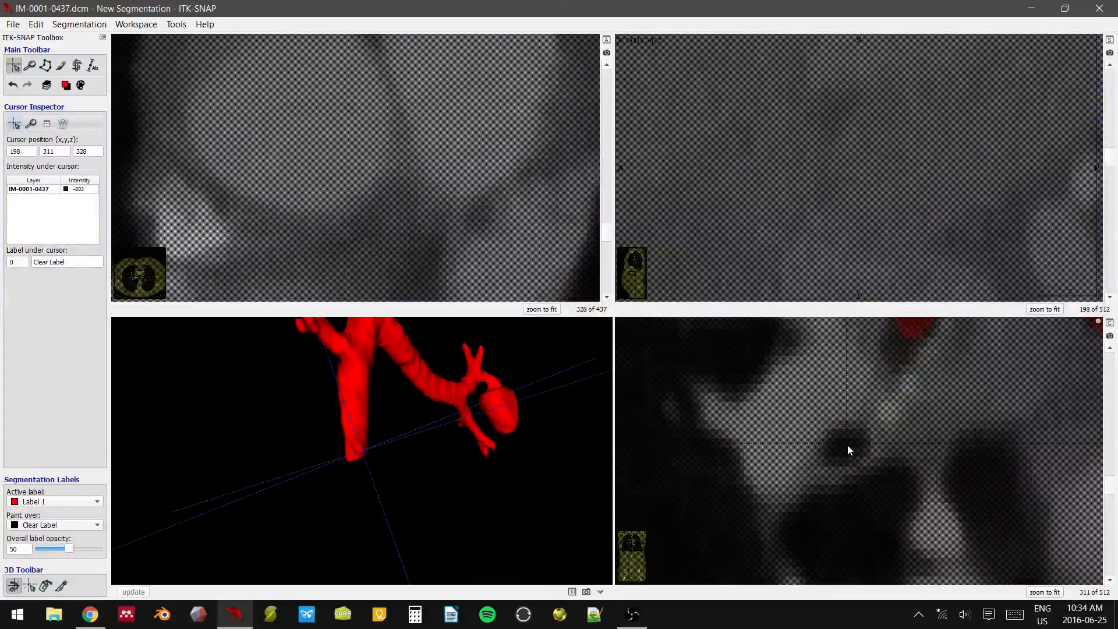
drag(318, 438, 426, 405)
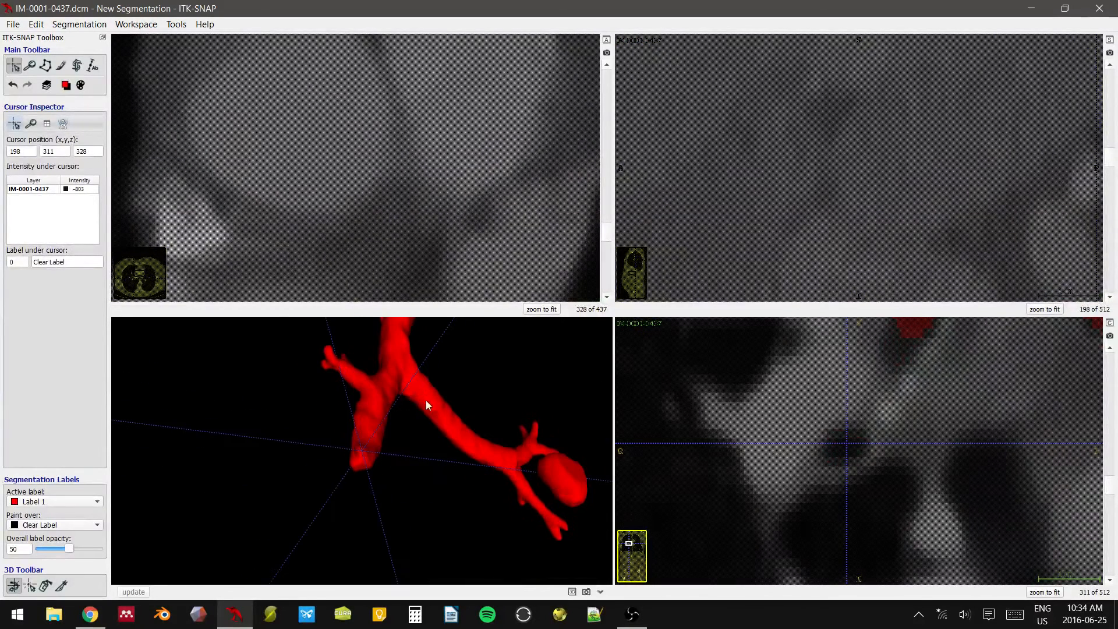
- Move the region of interest below the right bronchus to corner 189, 284, 325, size 32 × 31 × 23, and start 3D segmentation
click(76, 67)
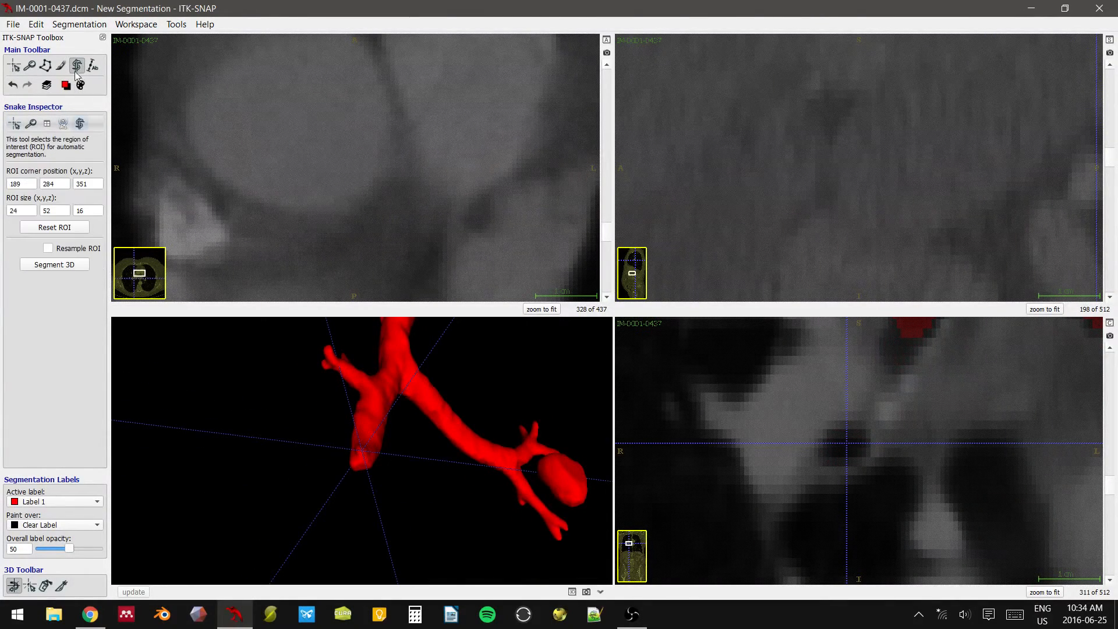
middle_drag(845, 377, 825, 537)
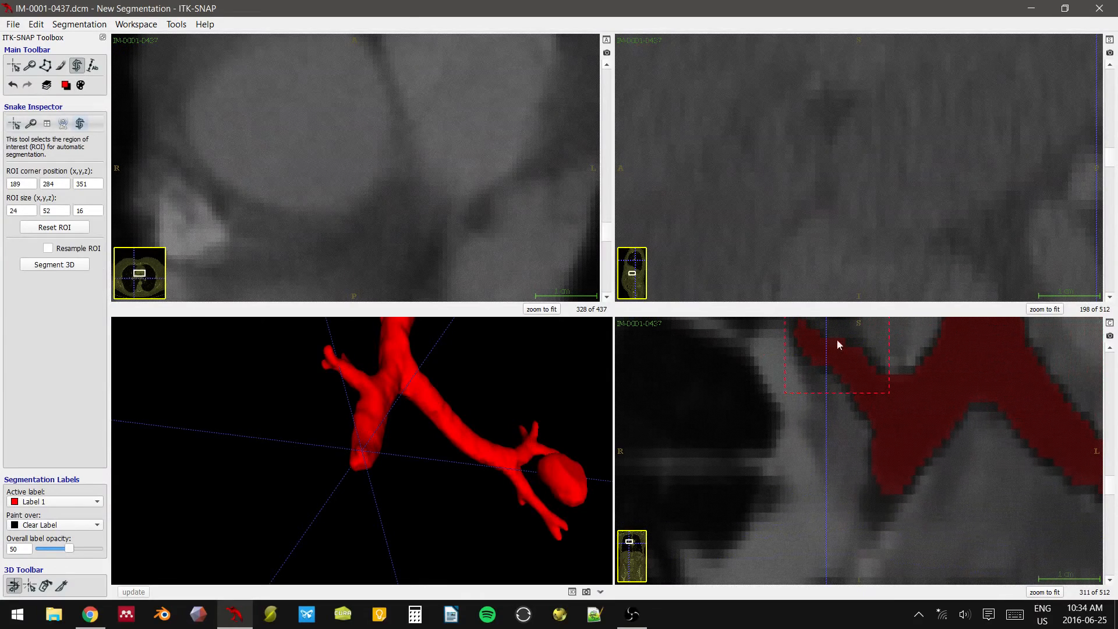
right_drag(902, 399, 835, 415)
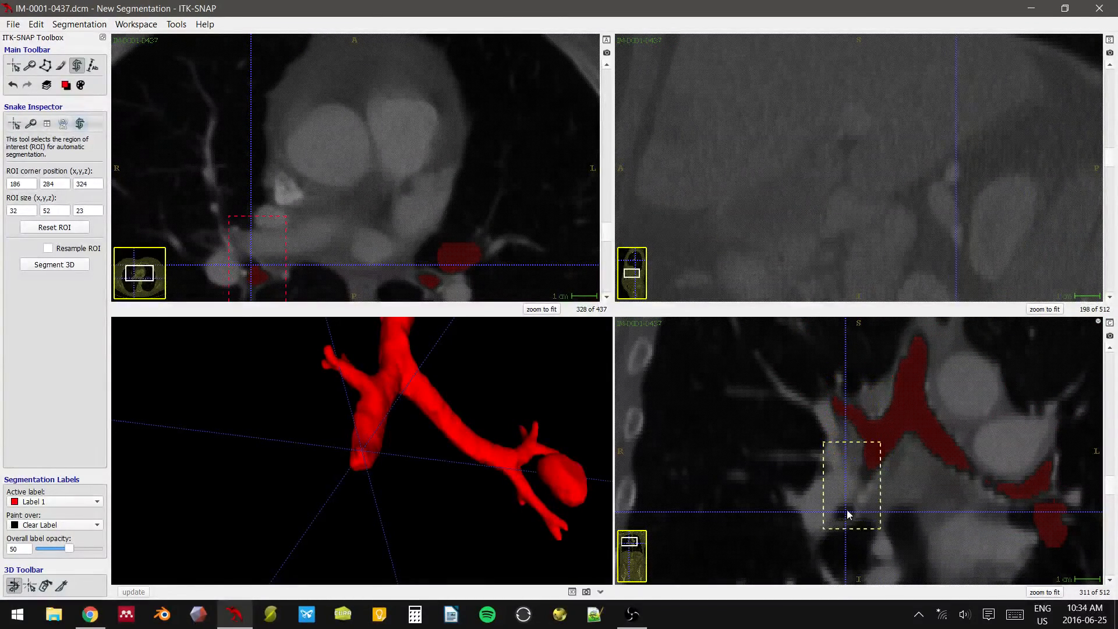
middle_drag(318, 231, 336, 170)
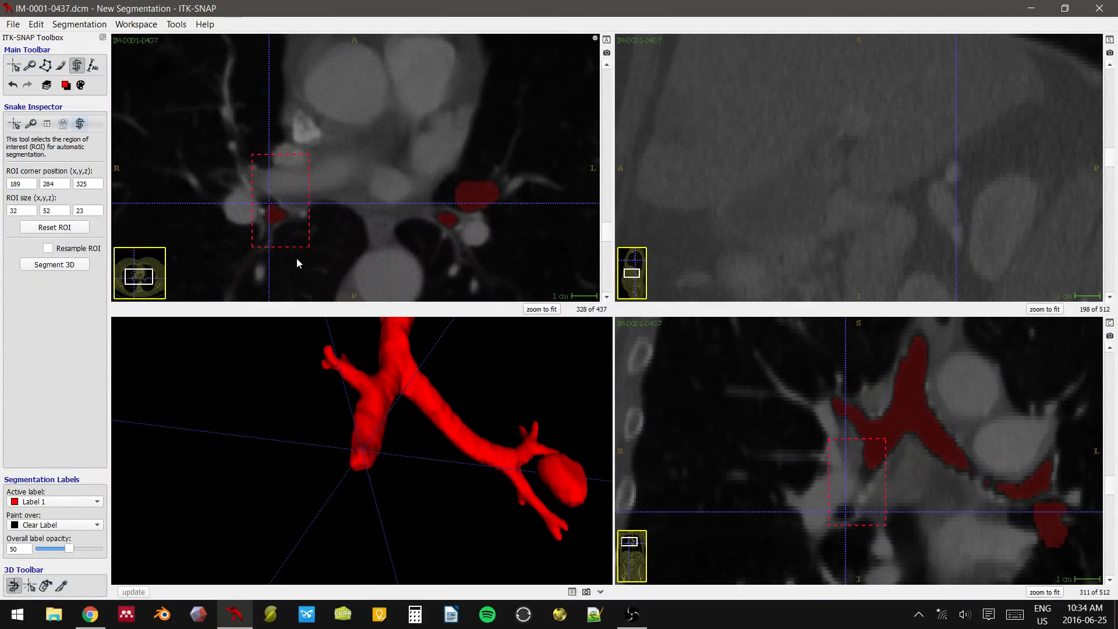
click(81, 268)
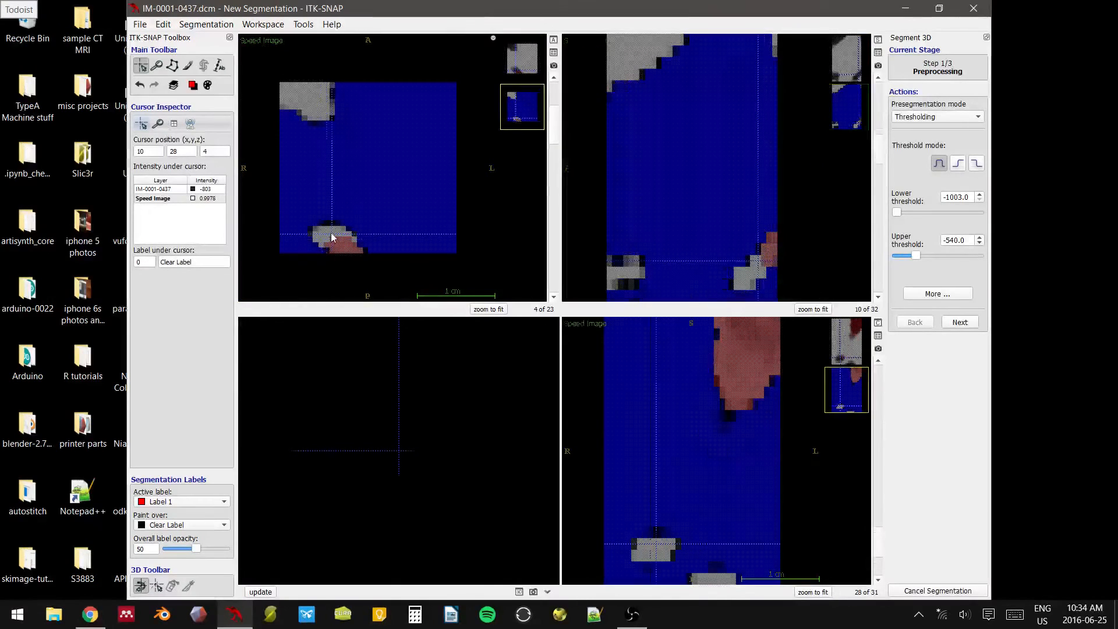
- Evolve the lower right airway from a bubble of radius 2.60 at 10, 28, 4, accept it, and inspect the updated 3D model
click(959, 323)
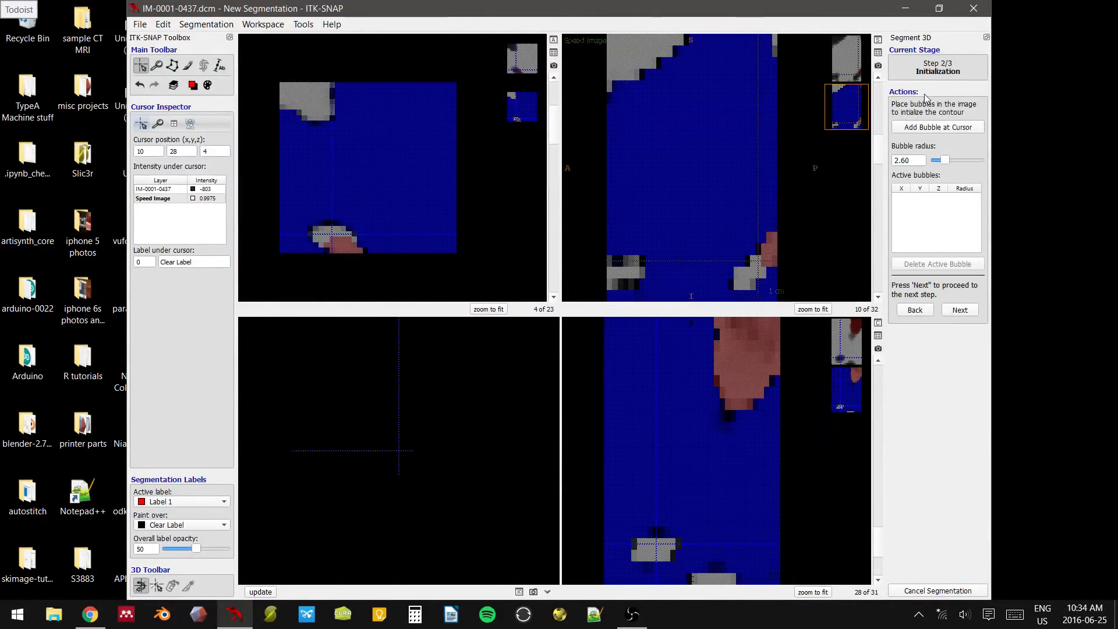
click(937, 126)
click(959, 310)
click(937, 183)
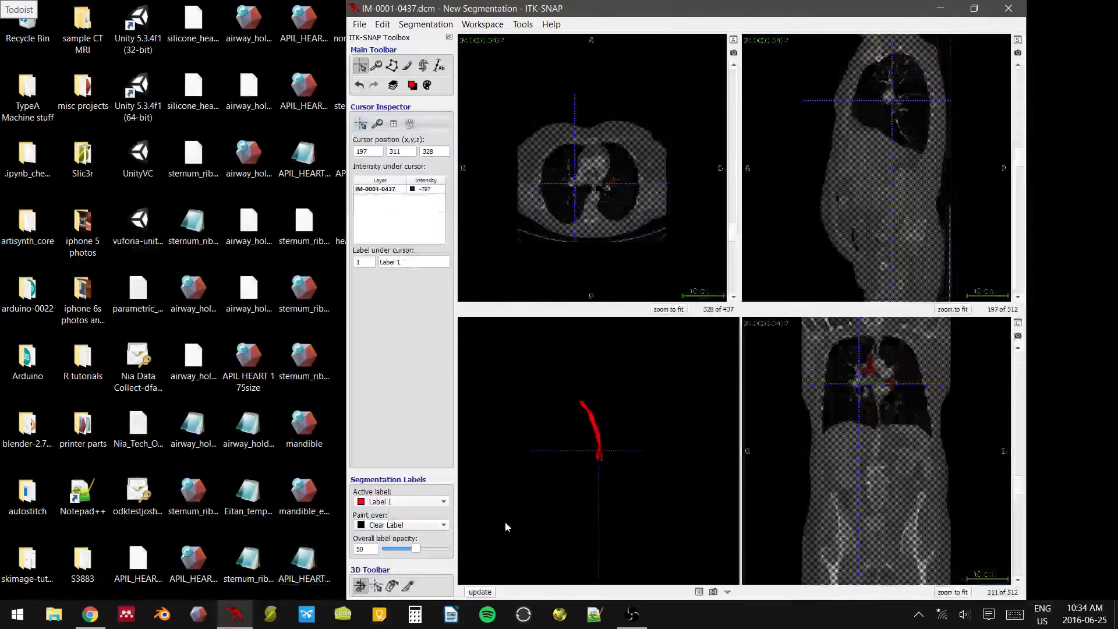
right_drag(580, 499, 567, 305)
drag(565, 465, 675, 493)
right_drag(640, 545, 616, 463)
drag(616, 463, 558, 415)
- Maximize the window, enlarge the coronal view, and place the cursor at 210, 311, 338 just below the right bronchus's segmented edge
right_drag(942, 541, 932, 405)
middle_drag(873, 410, 887, 587)
right_drag(891, 576, 914, 460)
click(973, 8)
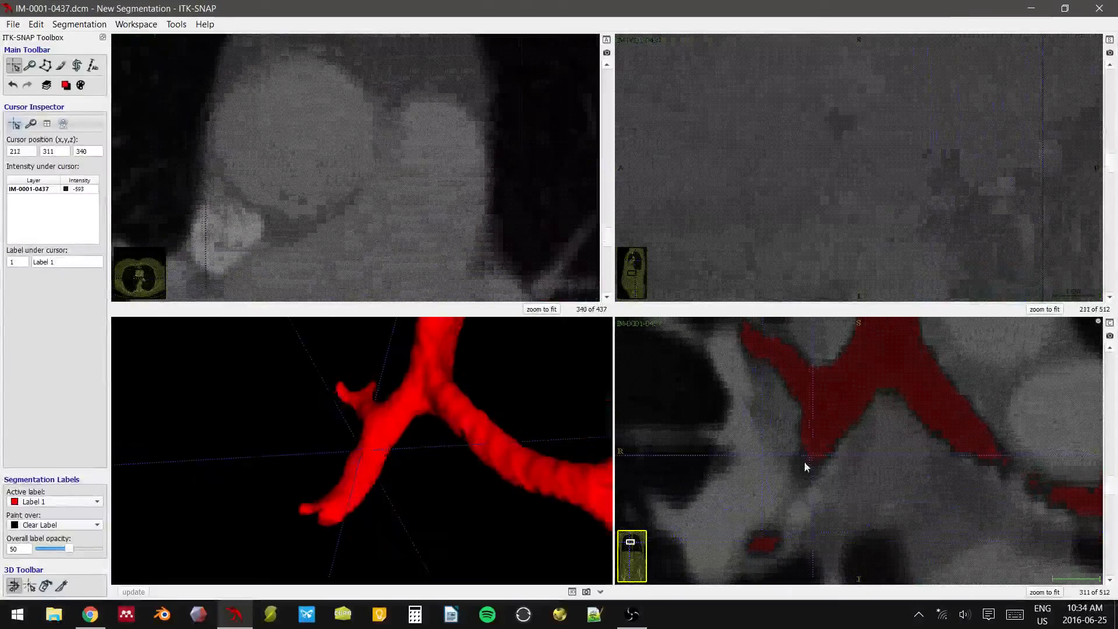
click(823, 450)
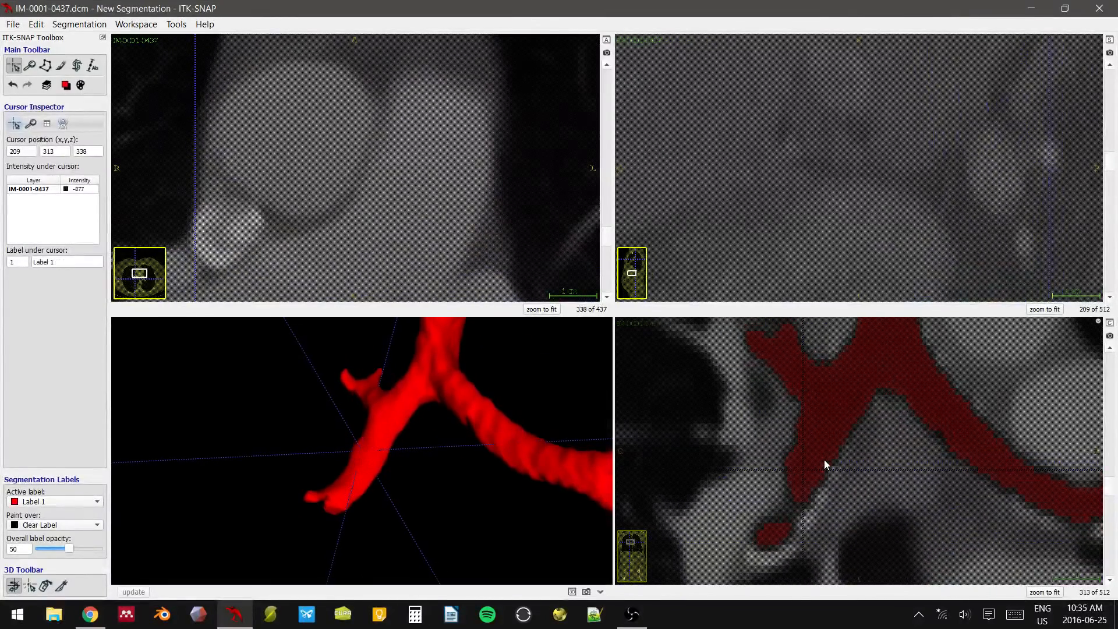
click(805, 469)
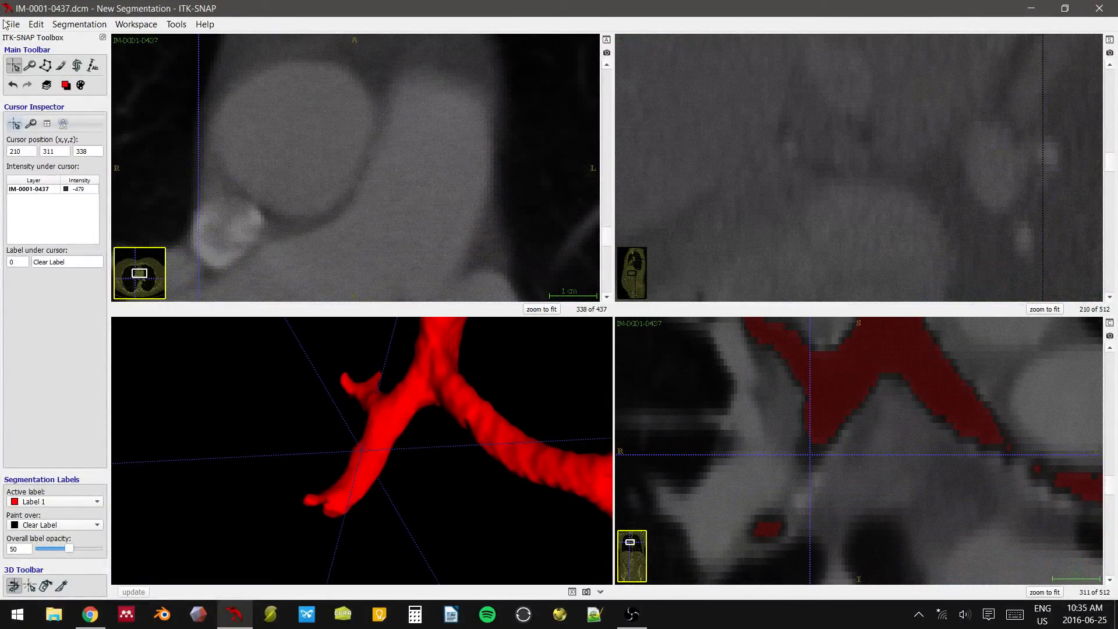
- Tighten the region of interest around that edge to corner 201, 284, 335, size 21 × 31 × 11, and start 3D segmentation
key(s)
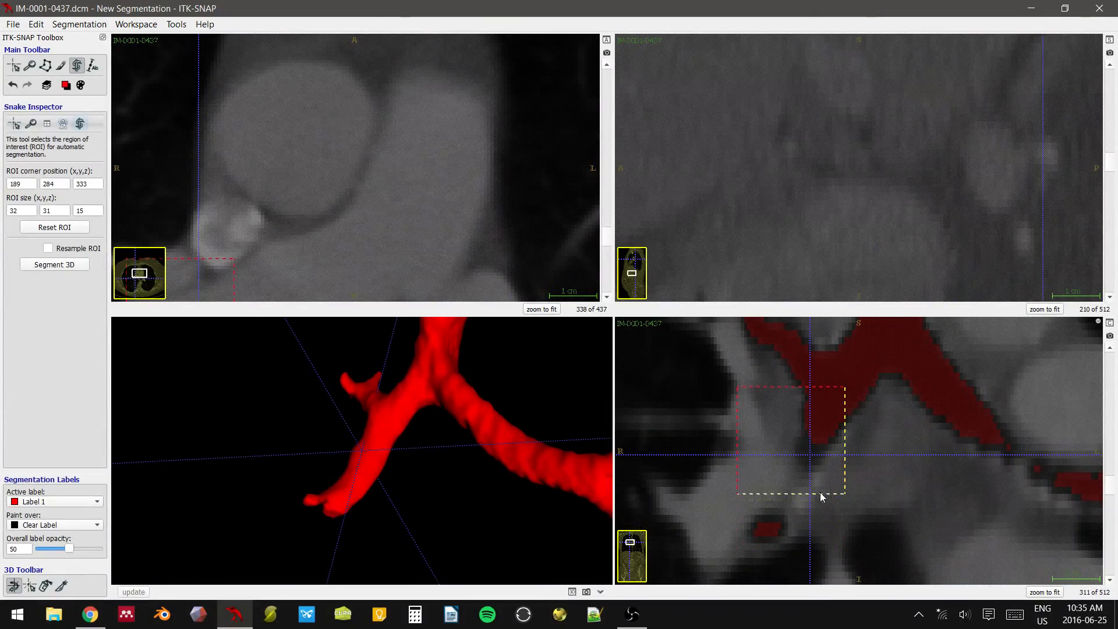
drag(762, 437, 778, 437)
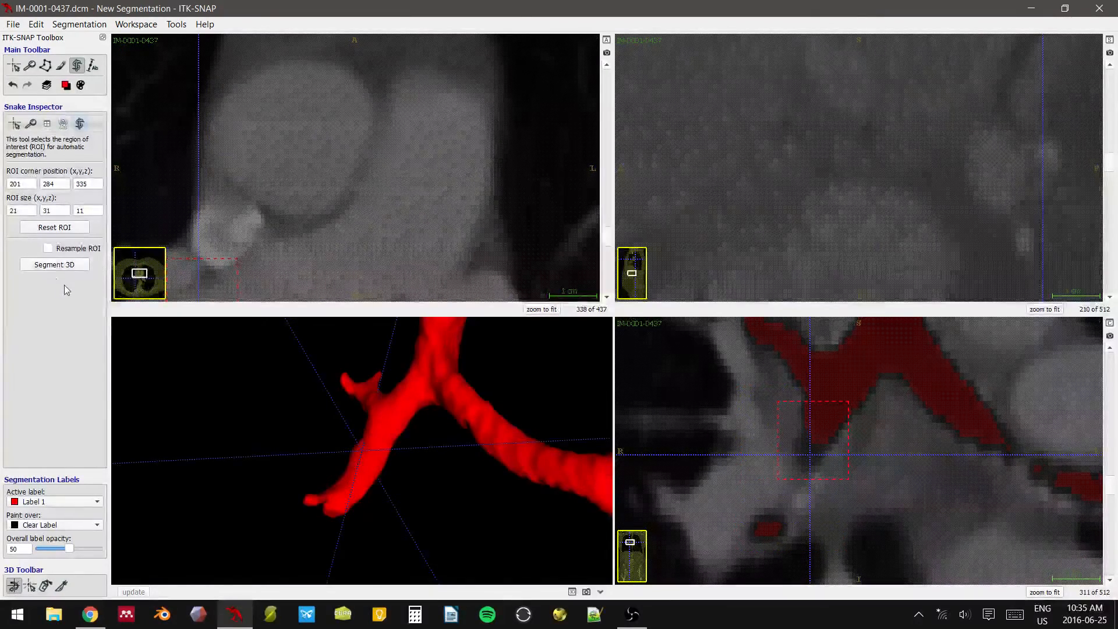
click(69, 267)
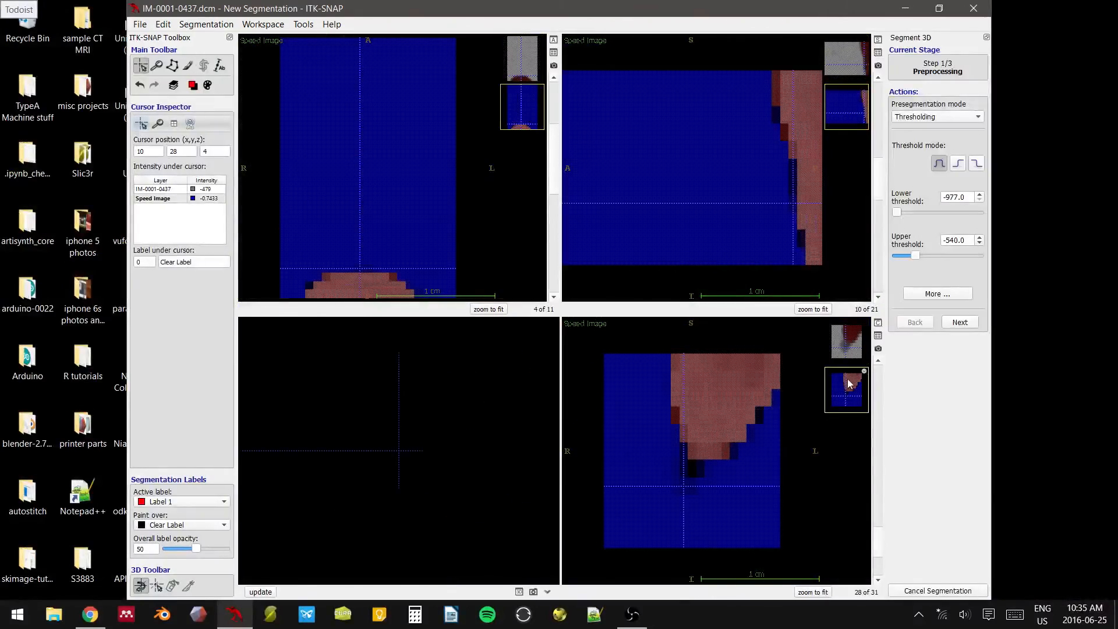
- Raise the upper threshold to cover the gap, and evolve the contour from a bubble of radius 1.80 at 10, 28, 4
drag(915, 255, 936, 253)
click(958, 322)
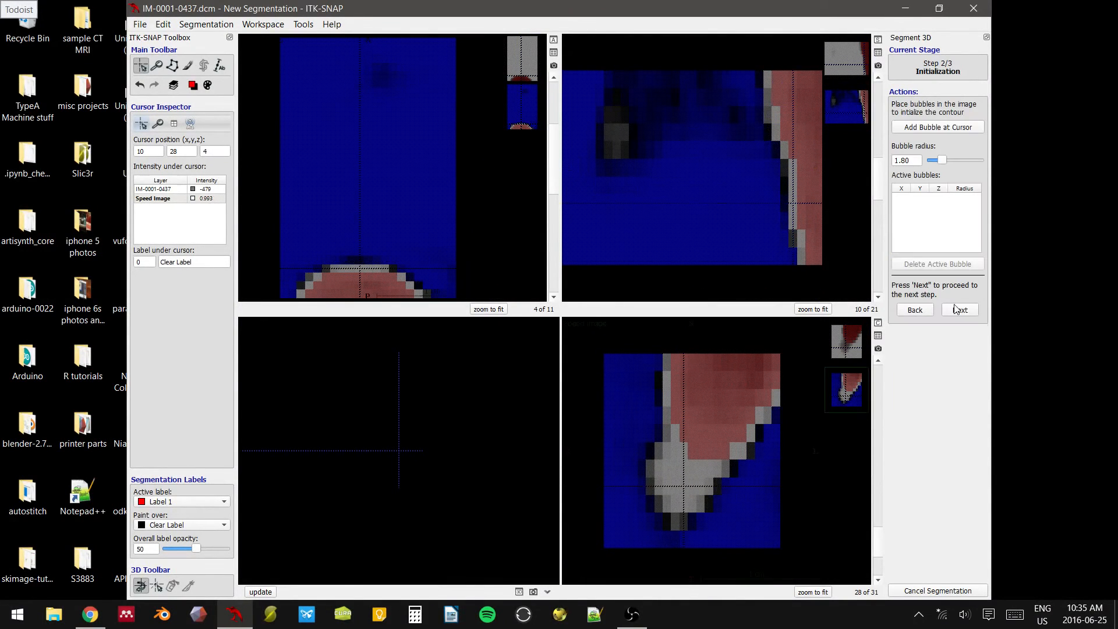
click(927, 127)
click(959, 310)
click(938, 183)
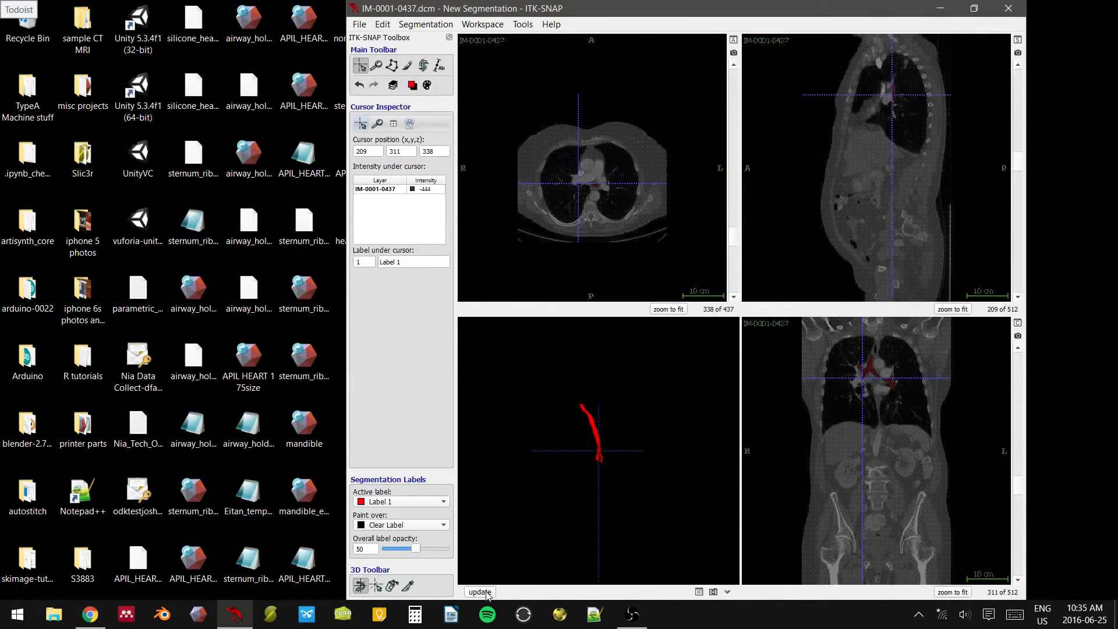
- Examine the lower end of the right bronchus in the 3D model and across the neighbouring coronal slices
scroll(586, 429, up, 6)
drag(540, 431, 674, 434)
scroll(625, 474, up, 4)
scroll(819, 416, up, 1)
right_drag(819, 415, 834, 420)
middle_drag(835, 420, 867, 525)
right_drag(867, 525, 867, 452)
scroll(827, 409, up, 5)
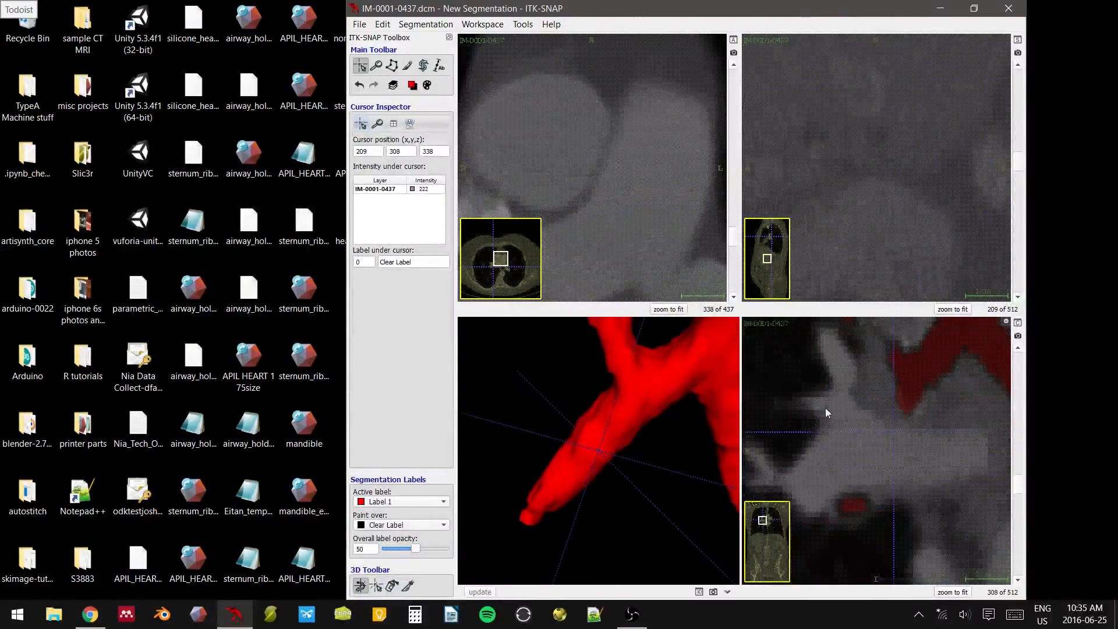
scroll(870, 475, up, 4)
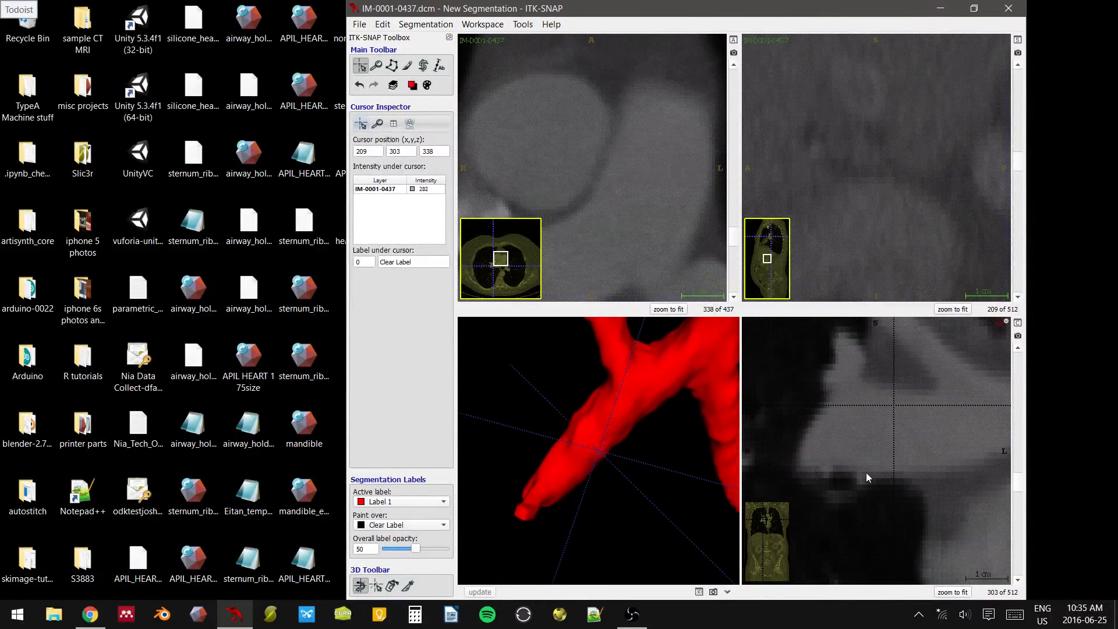
scroll(863, 474, down, 20)
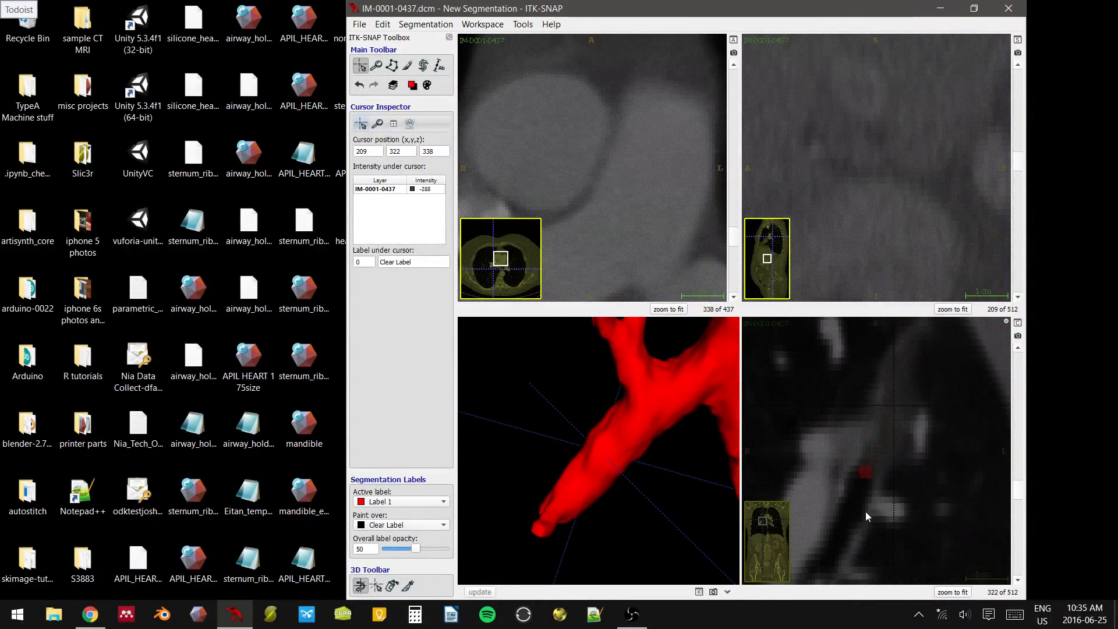
- Place the cursor at 194, 322, 321 below the right bronchus's segmented end and check that end in the 3D model
click(851, 511)
click(850, 512)
middle_drag(897, 524, 900, 466)
drag(685, 525, 538, 420)
- Reset the region of interest and limit its vertical extent to 42 slices starting at z 296, around the lower right bronchus
click(421, 65)
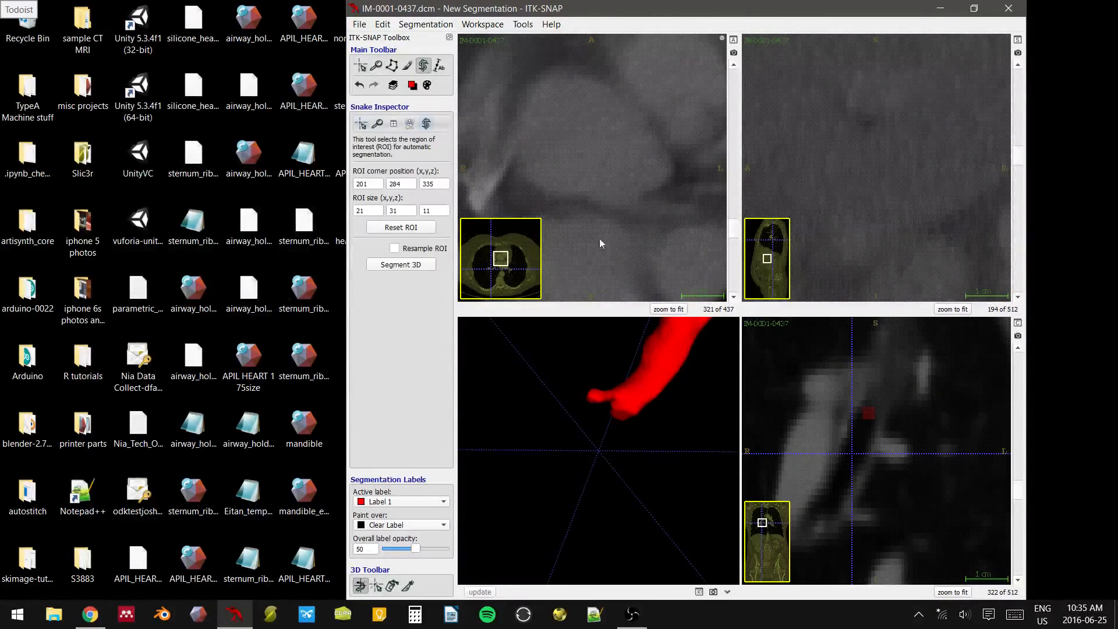
right_drag(903, 392, 827, 387)
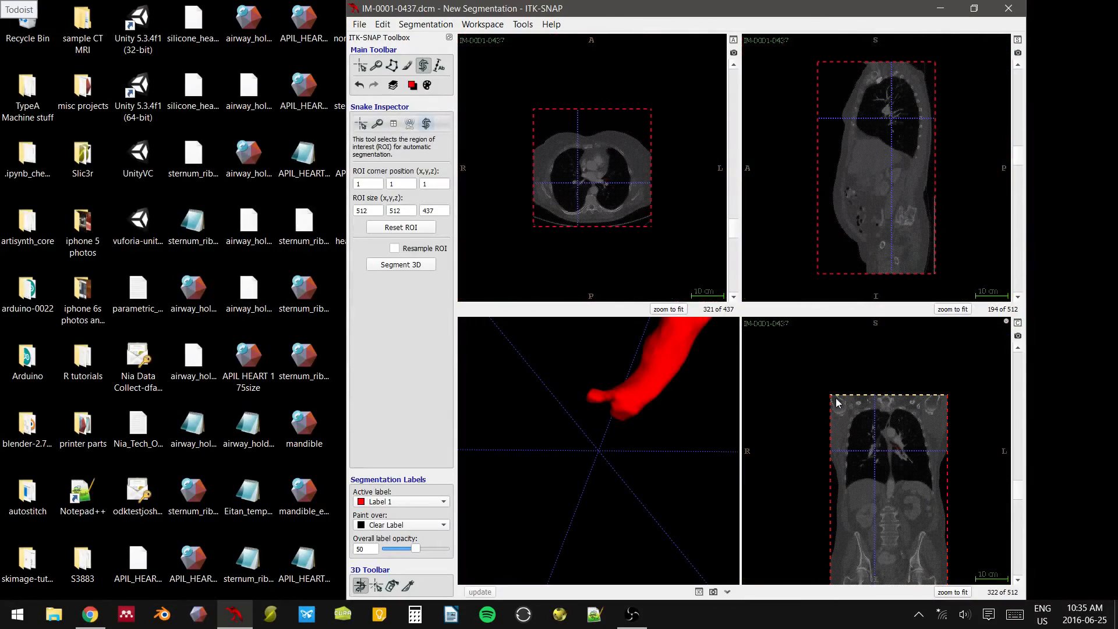
right_drag(915, 492, 956, 521)
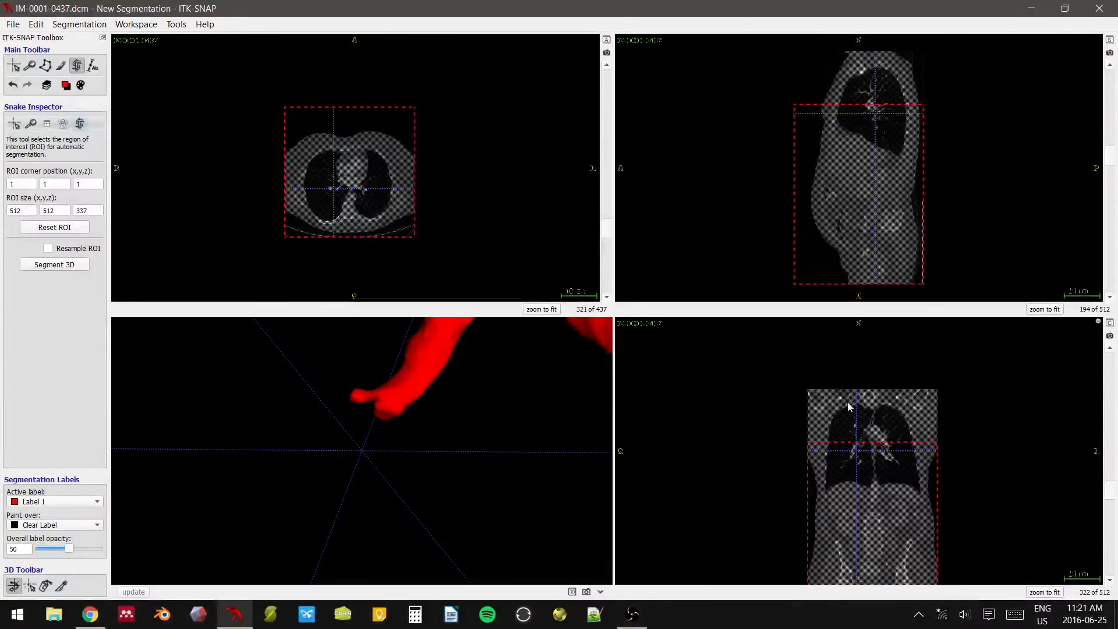
right_drag(846, 456, 882, 491)
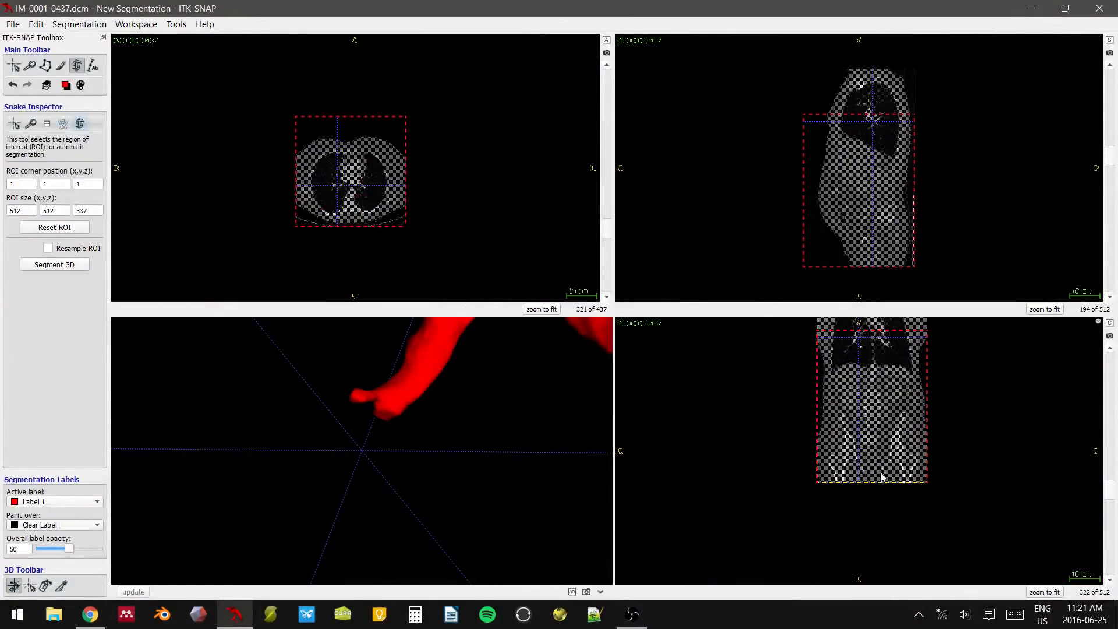
drag(886, 347, 893, 345)
right_drag(924, 343, 930, 291)
middle_drag(927, 376, 908, 542)
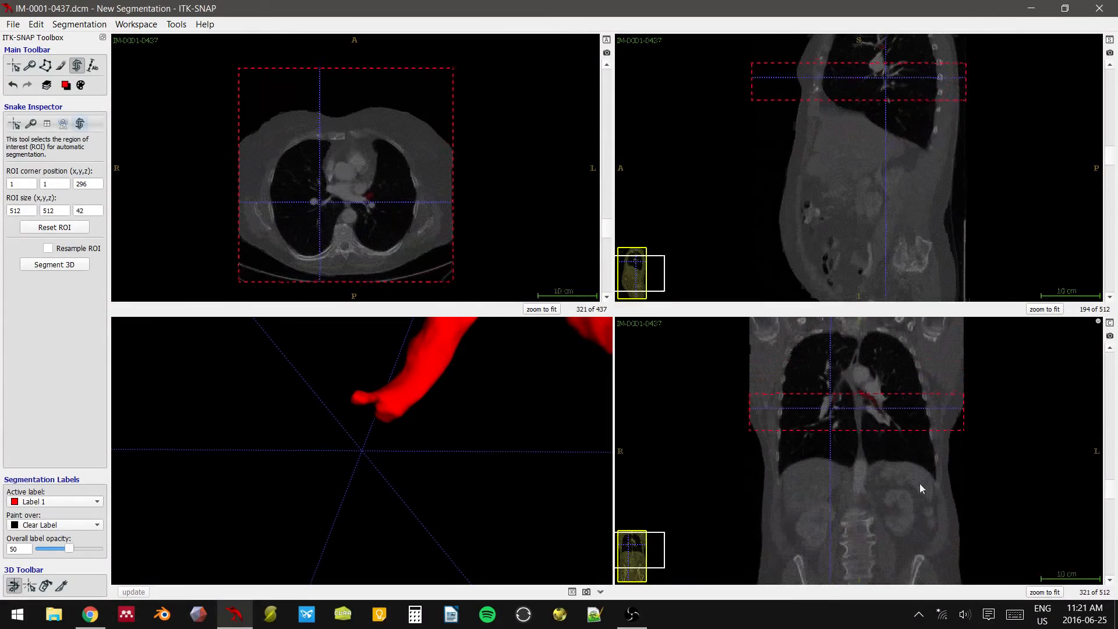
- Narrow the region of interest around the lower right airway to corner 165, 297, 296 and size 51 × 39 × 42
right_drag(920, 484, 974, 431)
middle_drag(1024, 386, 1016, 411)
scroll(1015, 411, up, 2)
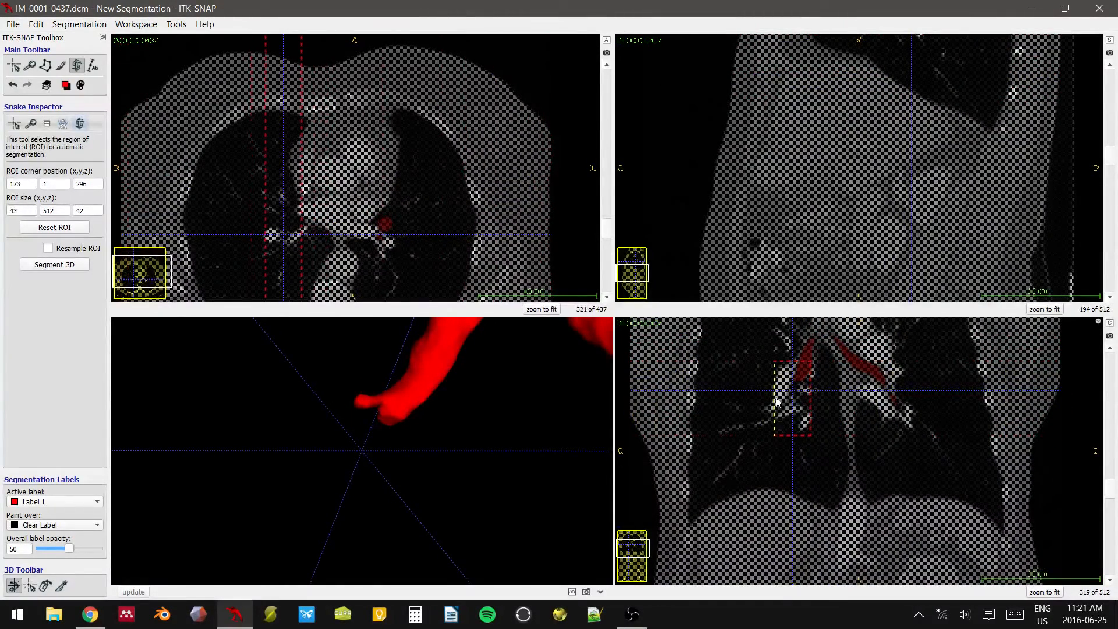
mouse_move(345, 133)
middle_down()
mouse_move(440, 247)
mouse_move(430, 65)
middle_up()
middle_drag(419, 265, 436, 158)
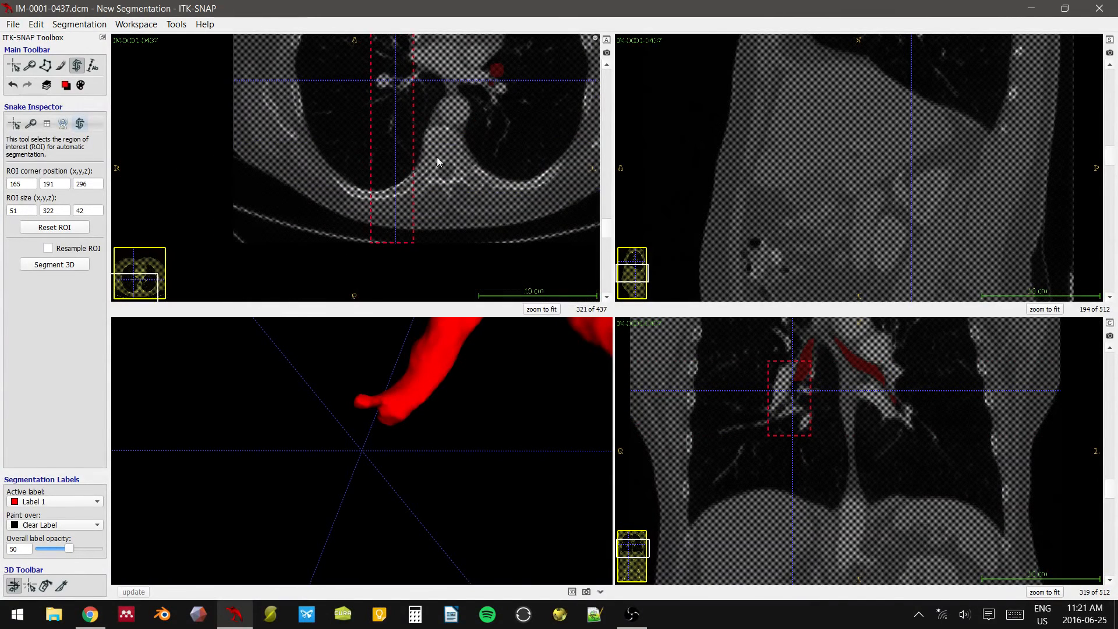
drag(397, 243, 415, 95)
middle_drag(441, 163, 433, 306)
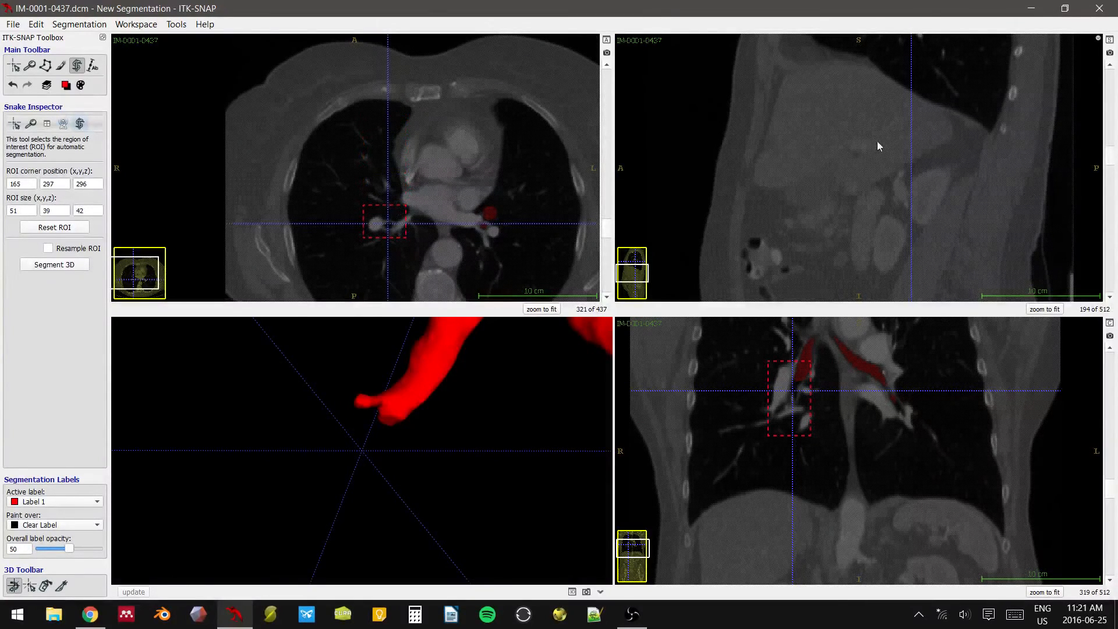
middle_drag(850, 70, 783, 286)
right_drag(907, 241, 901, 232)
middle_drag(843, 286, 847, 256)
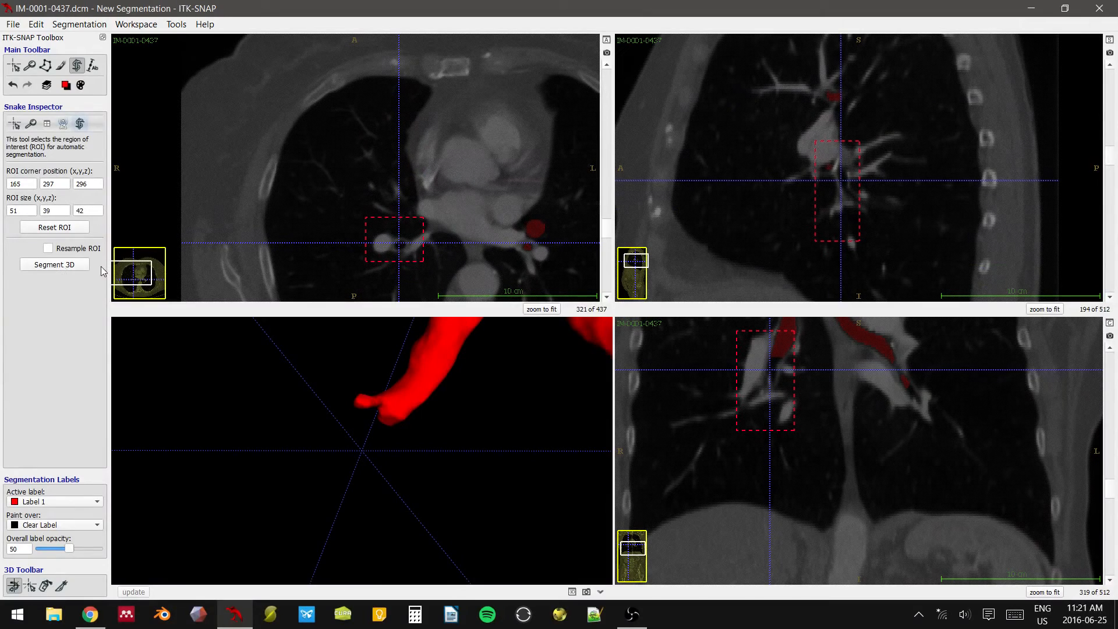
- Start 3D segmentation, place the cursor inside the airway at 31, 24, 26, and set the upper threshold to -355
click(53, 264)
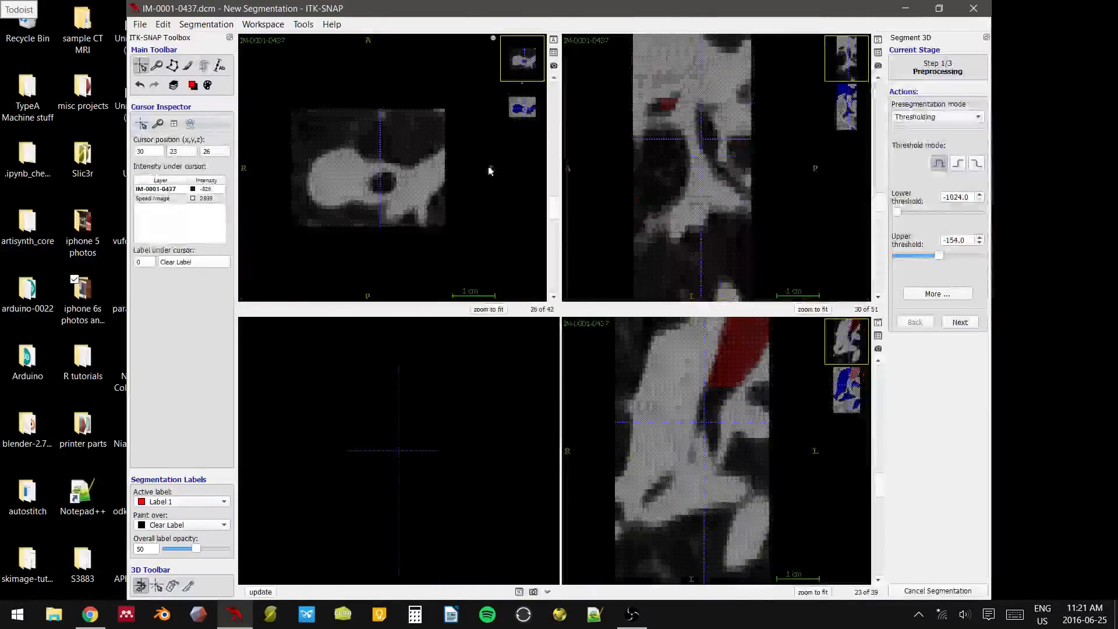
click(384, 181)
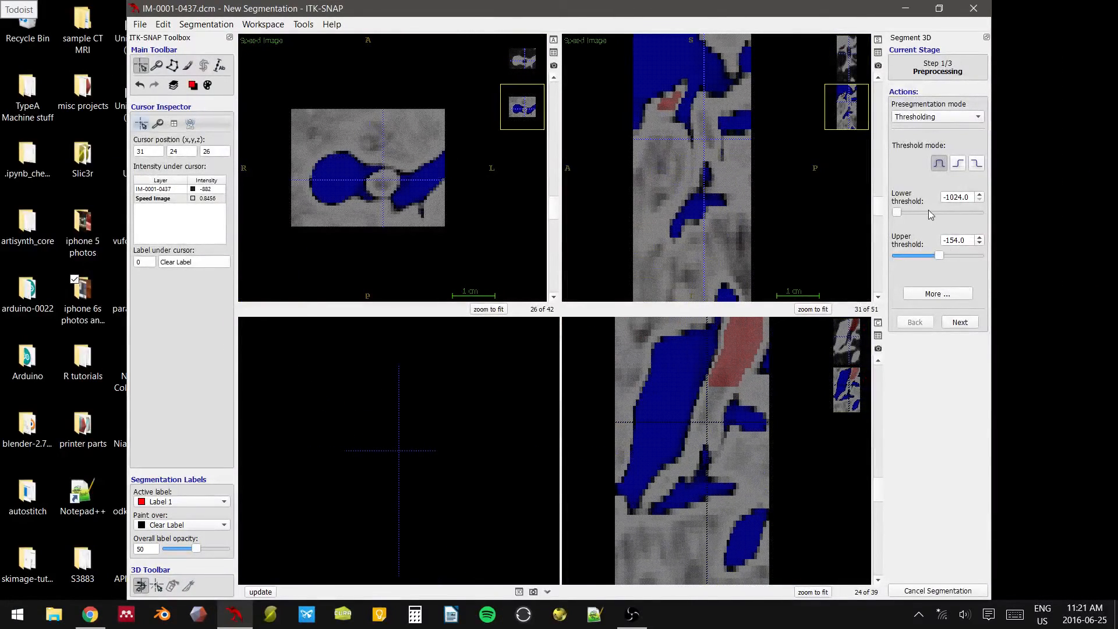
drag(941, 260, 932, 259)
click(962, 323)
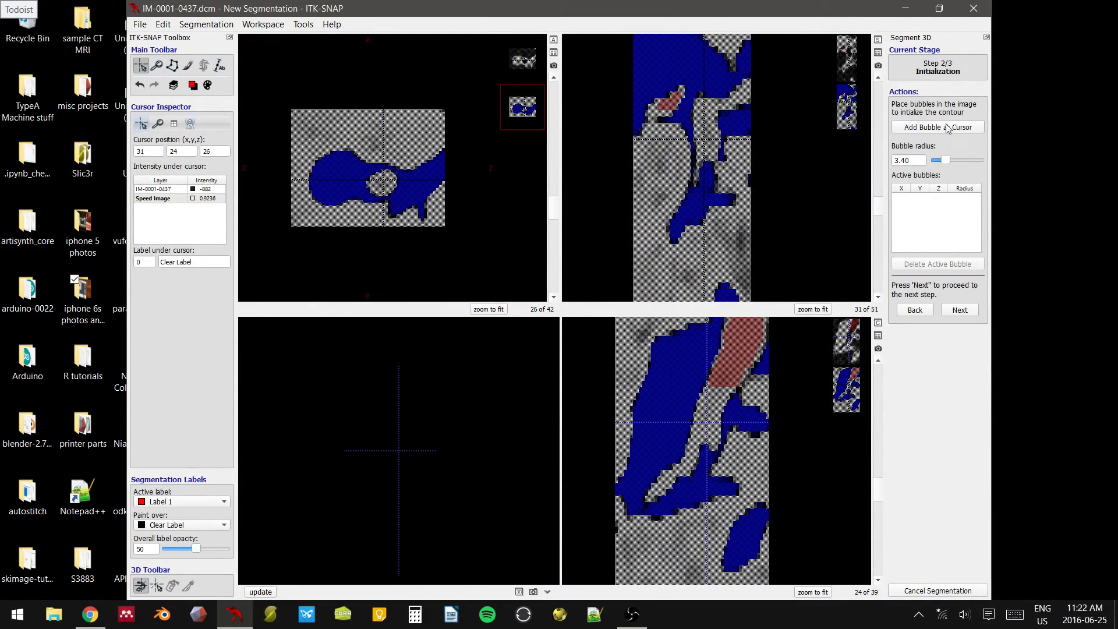
- Evolve and accept the contour from a bubble of radius 3.40 at 31, 24, 26, and inspect the updated 3D model
click(949, 127)
click(959, 310)
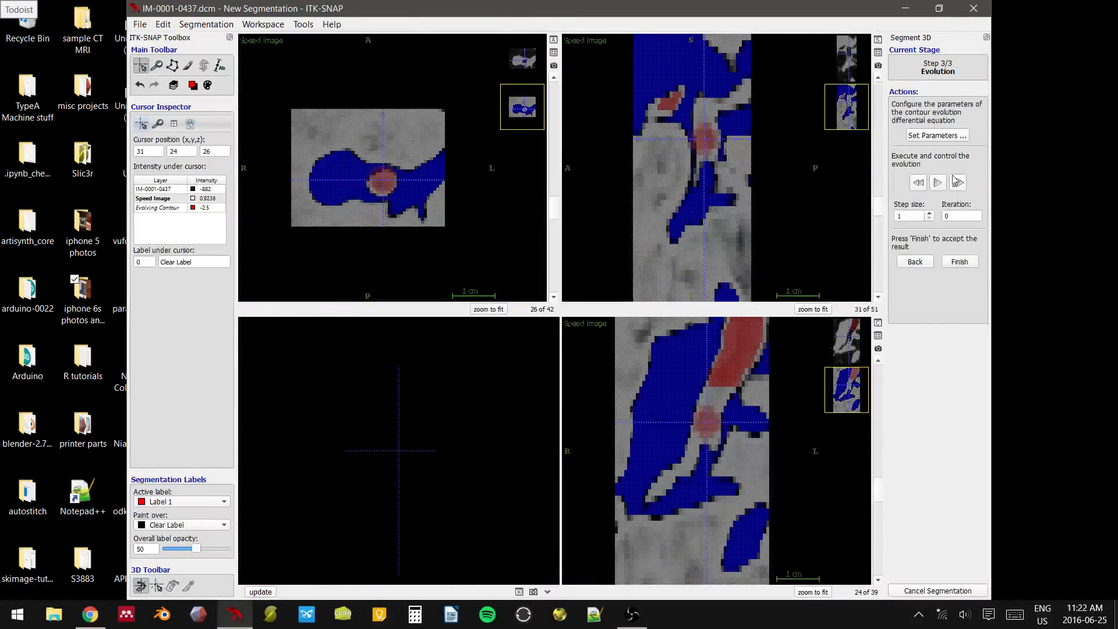
click(938, 183)
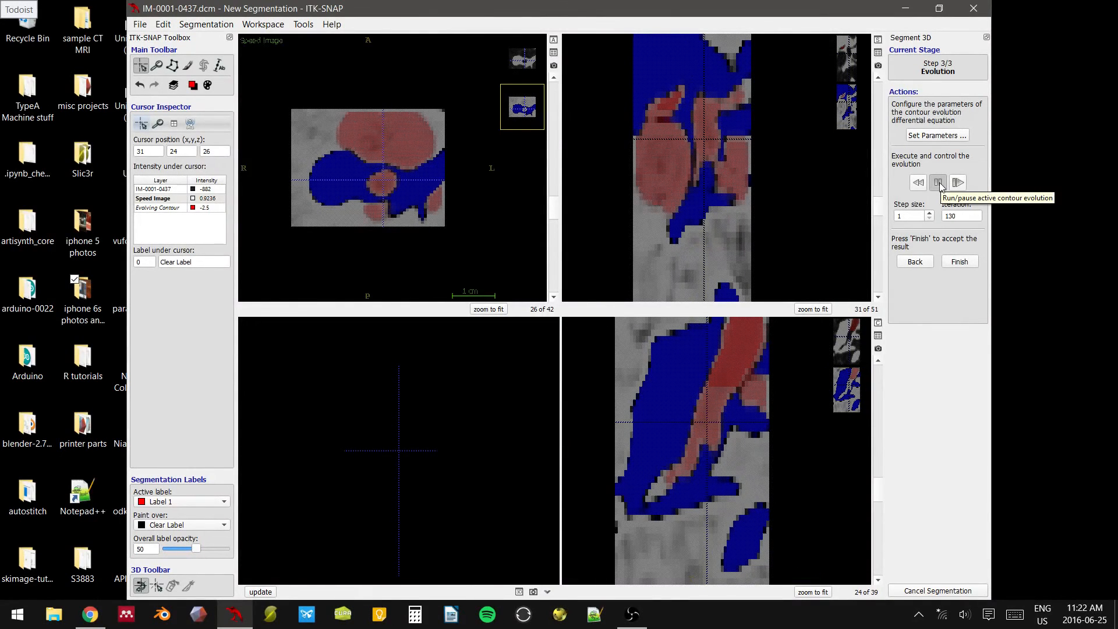
click(938, 182)
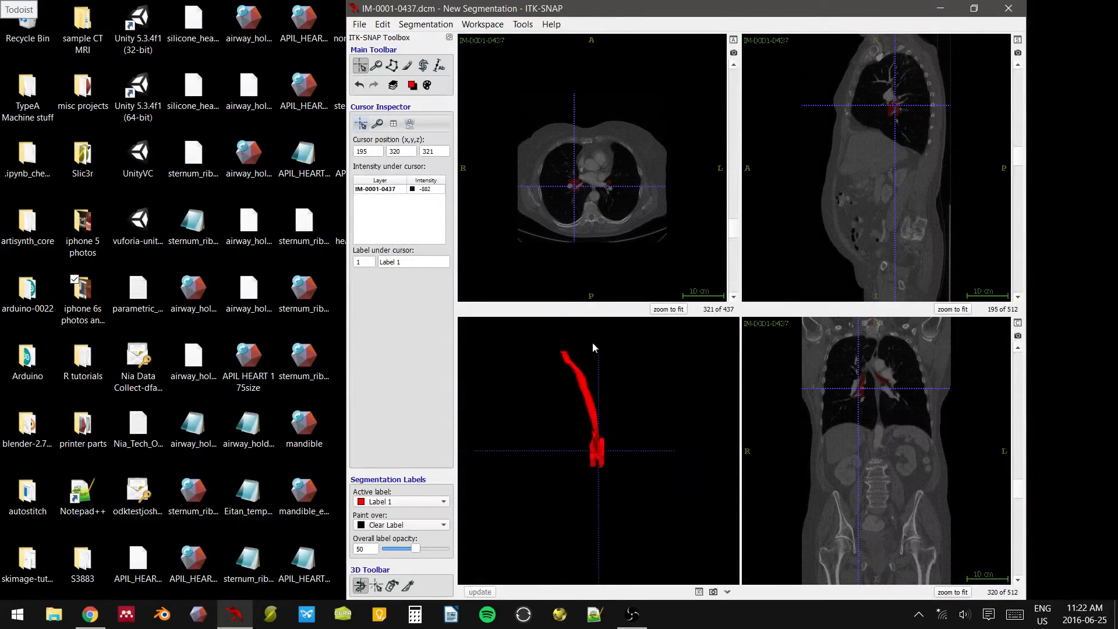
drag(593, 344, 564, 417)
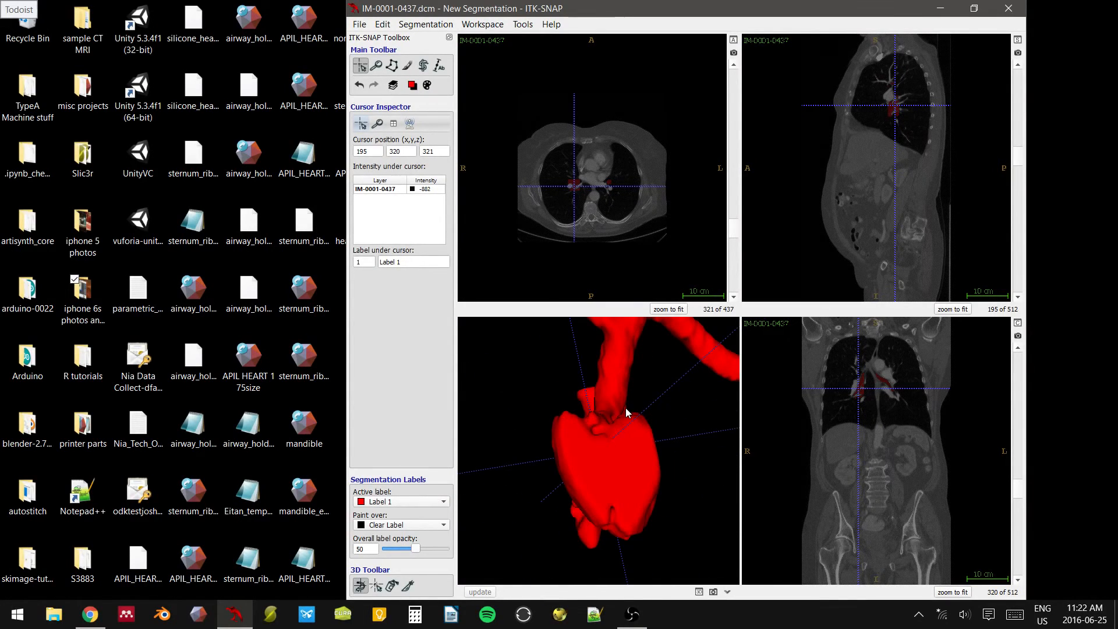
- Undo the last accepted segmentation and update the 3D model
key(ctrl+z)
click(480, 592)
drag(511, 473, 606, 353)
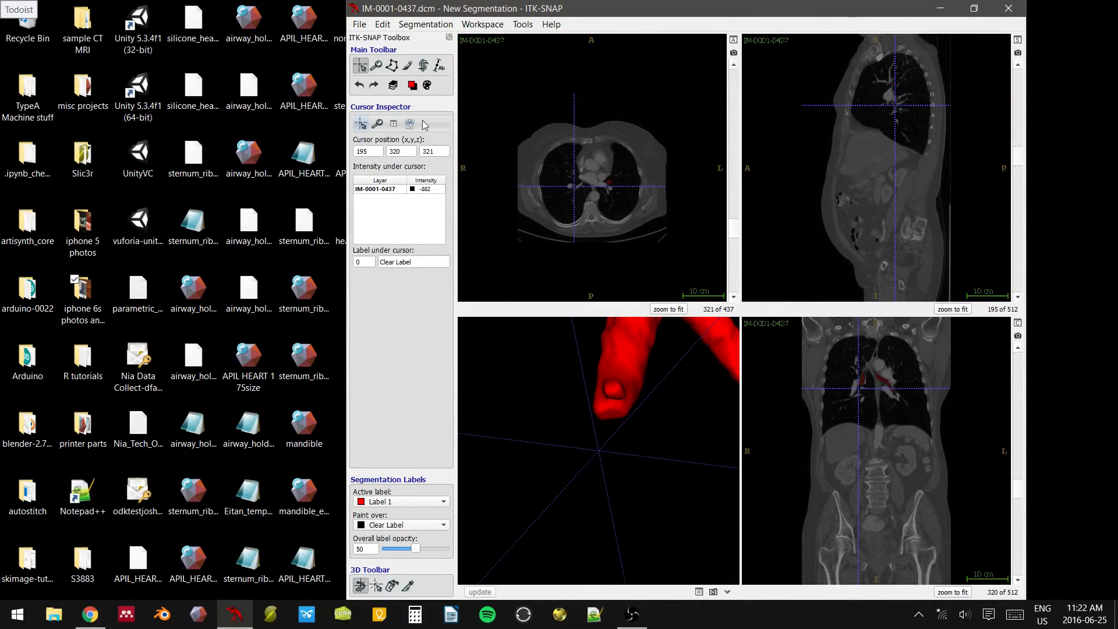
- Restart 3D segmentation in the same region of interest and lower the upper threshold to -487 to close off the airway walls
click(424, 66)
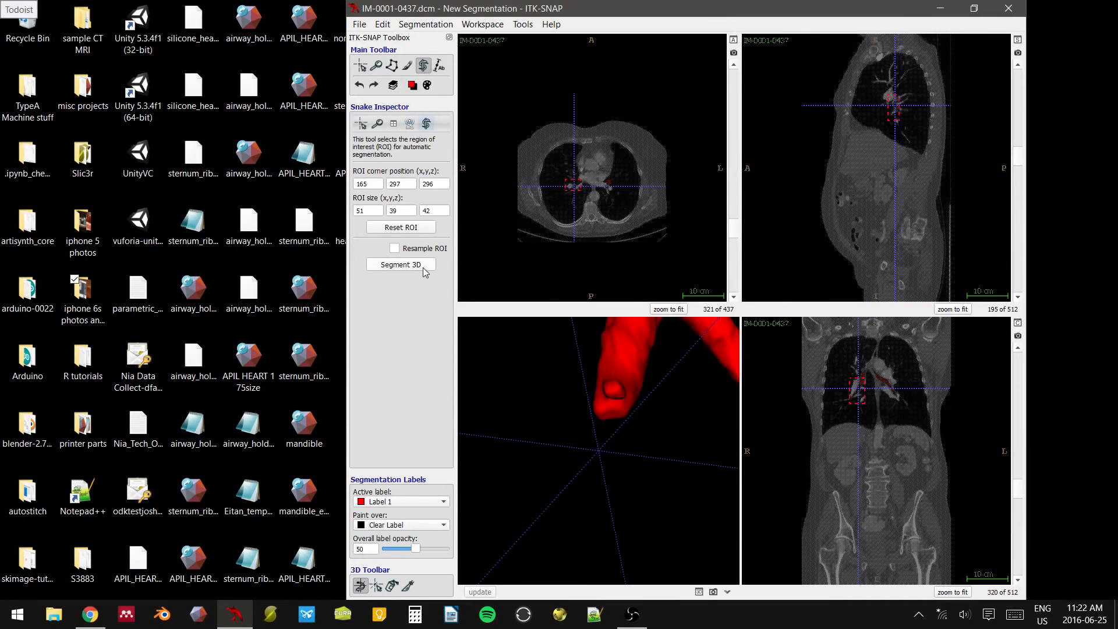
click(423, 265)
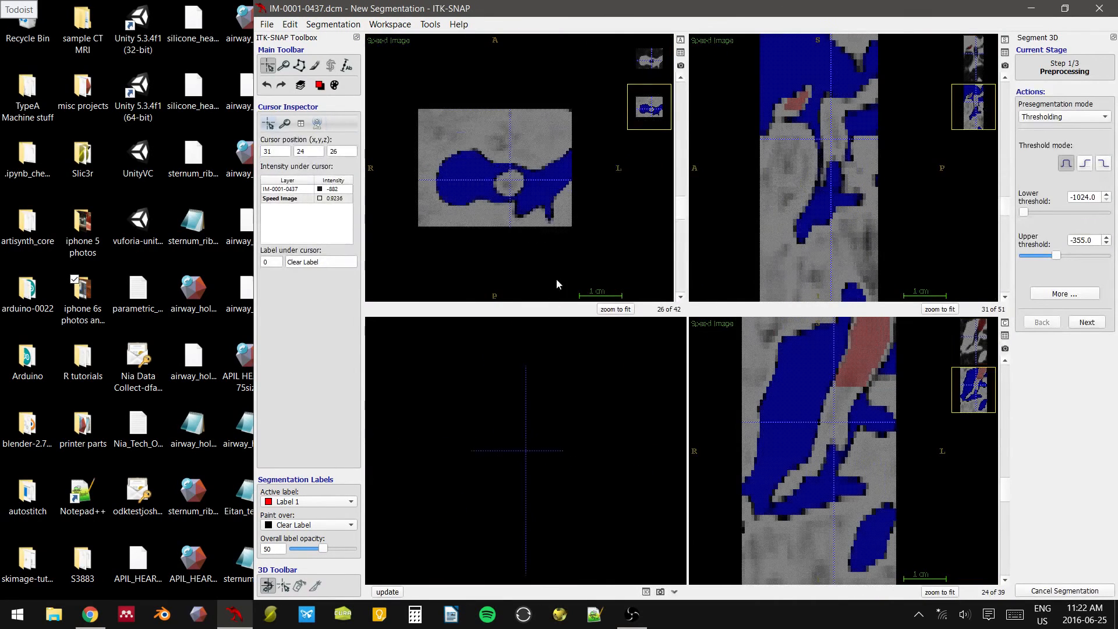
scroll(478, 223, up, 6)
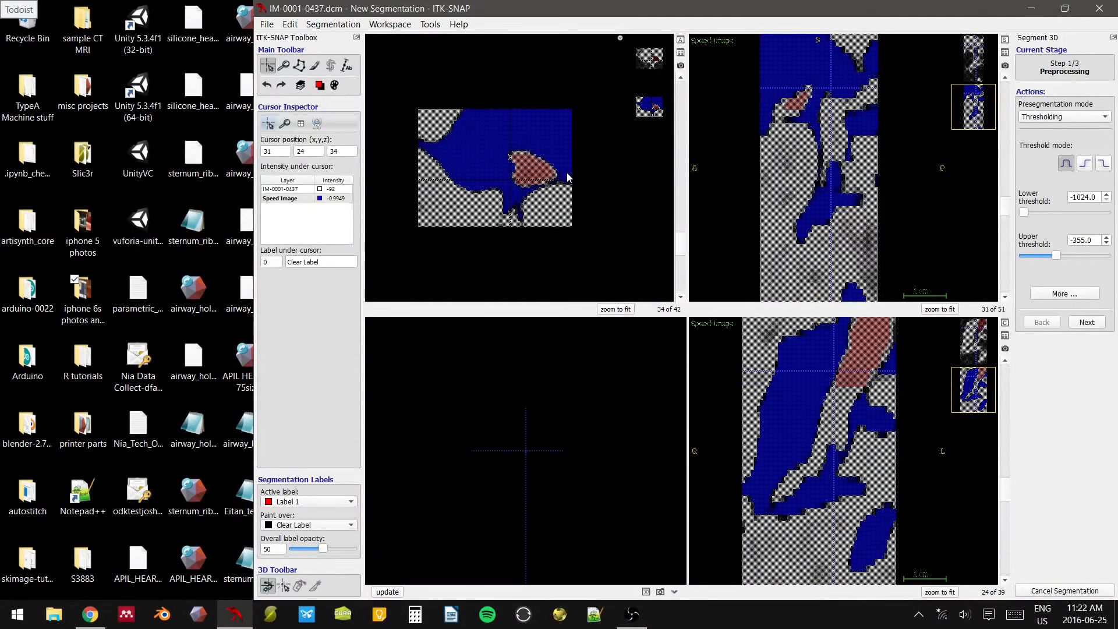
scroll(830, 164, up, 4)
scroll(830, 164, up, 1)
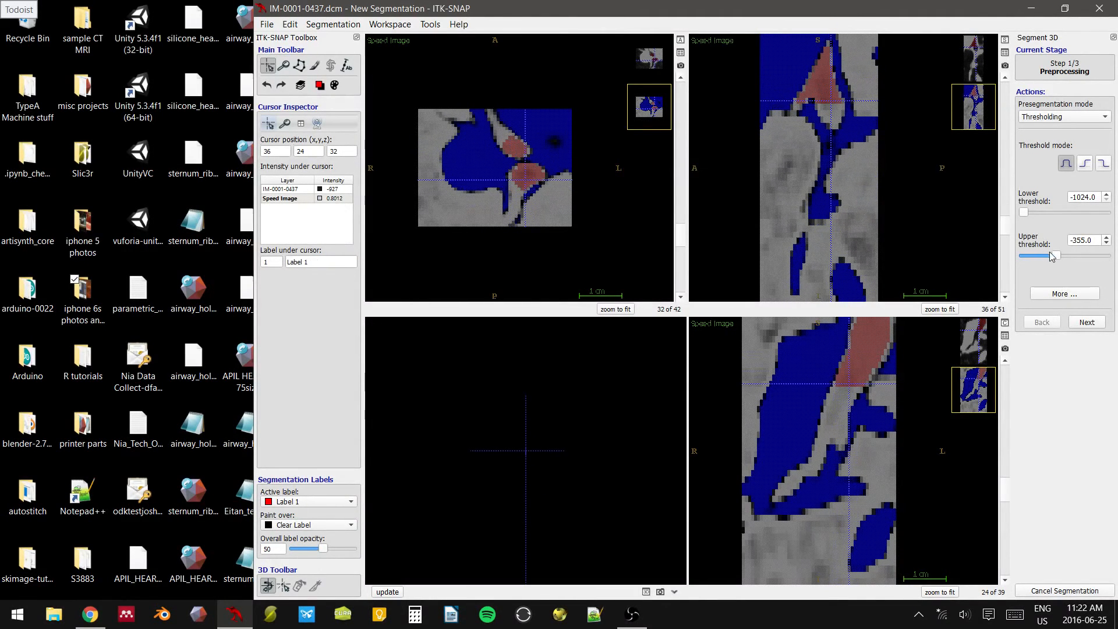
drag(1052, 256, 1049, 257)
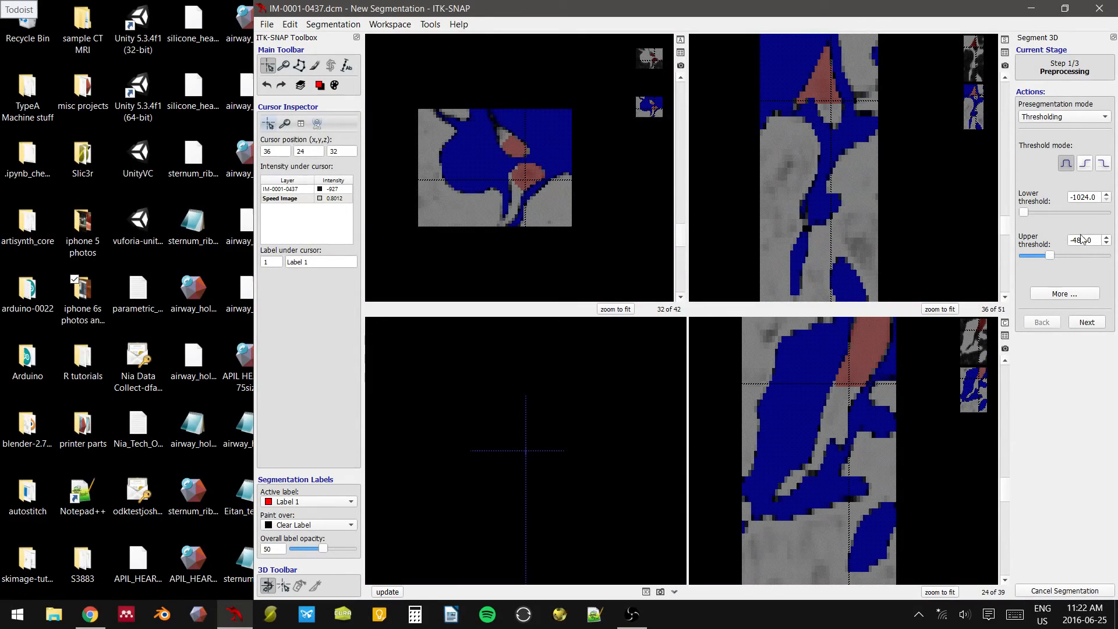
- Check the thresholded coronal slices, proceed to bubble initialization, and place the cursor in the posterior airway branch at 33, 30, 32
scroll(822, 409, up, 5)
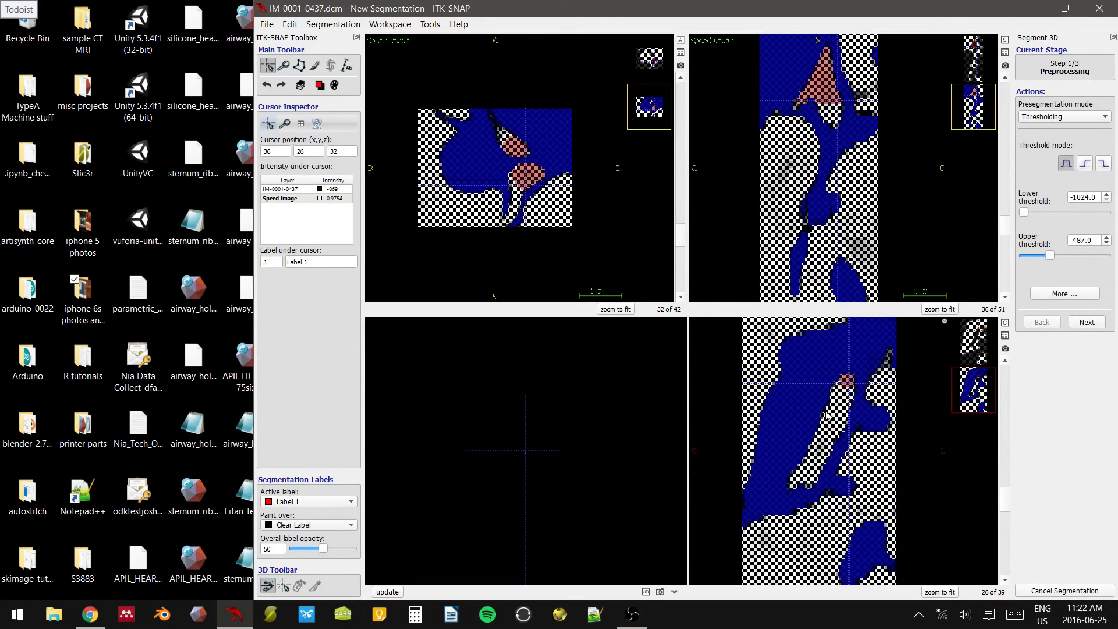
scroll(836, 405, down, 2)
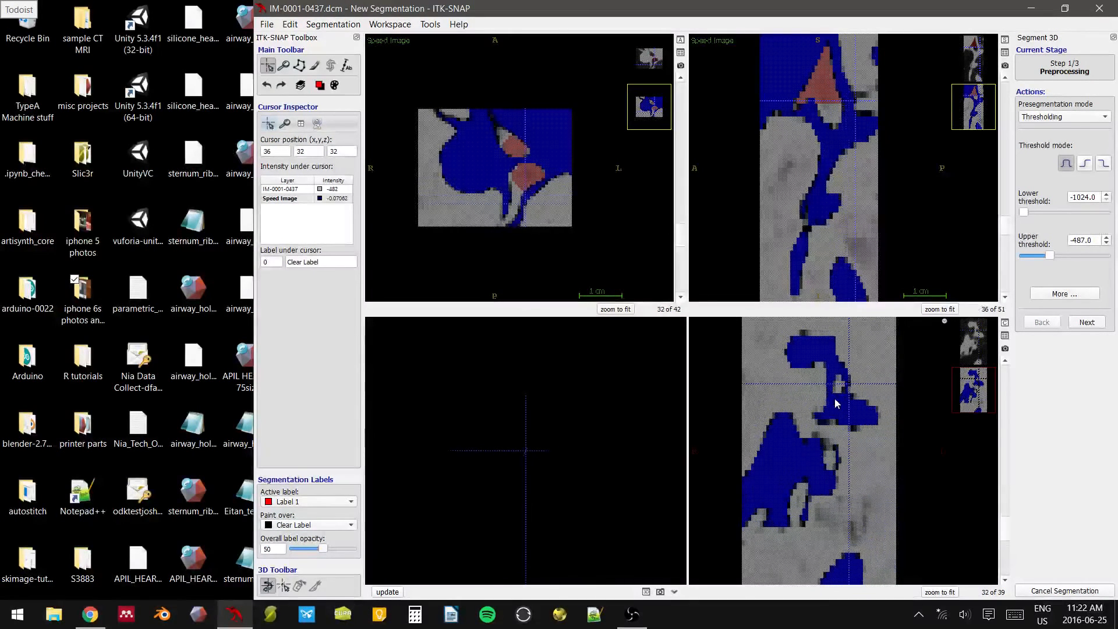
scroll(810, 479, up, 3)
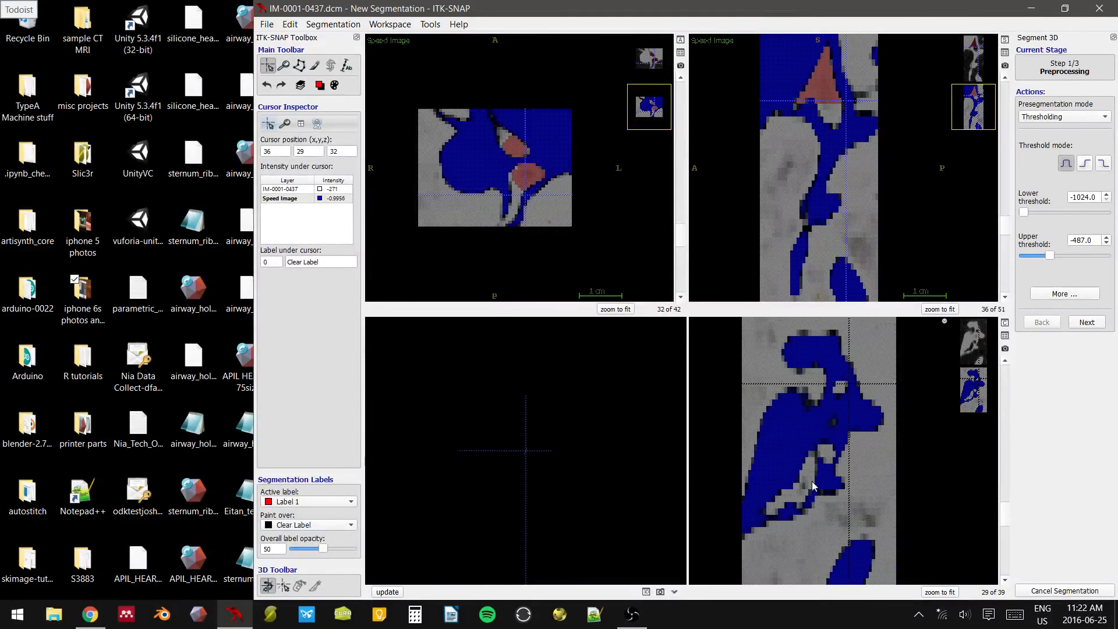
scroll(802, 495, up, 1)
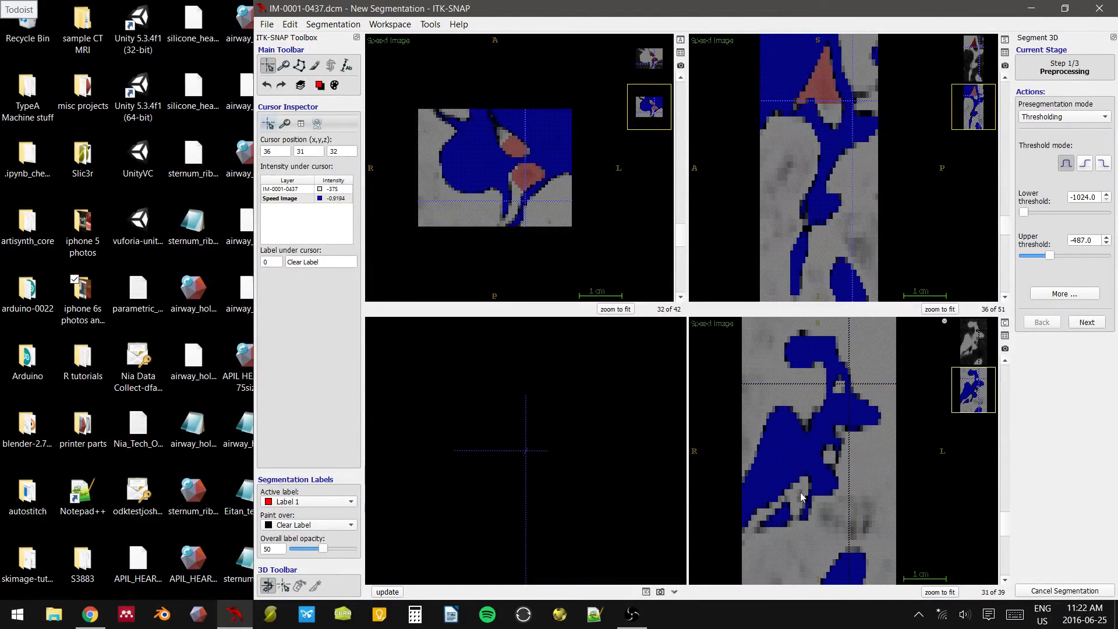
click(1085, 323)
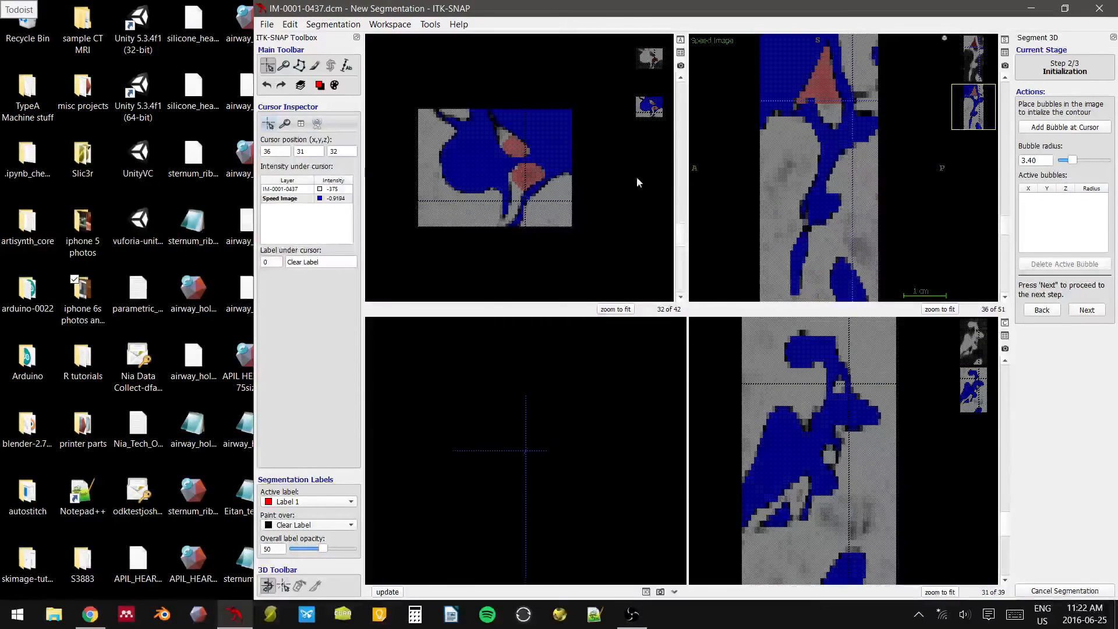
mouse_move(515, 187)
mouse_down()
mouse_move(523, 182)
mouse_move(514, 197)
mouse_up()
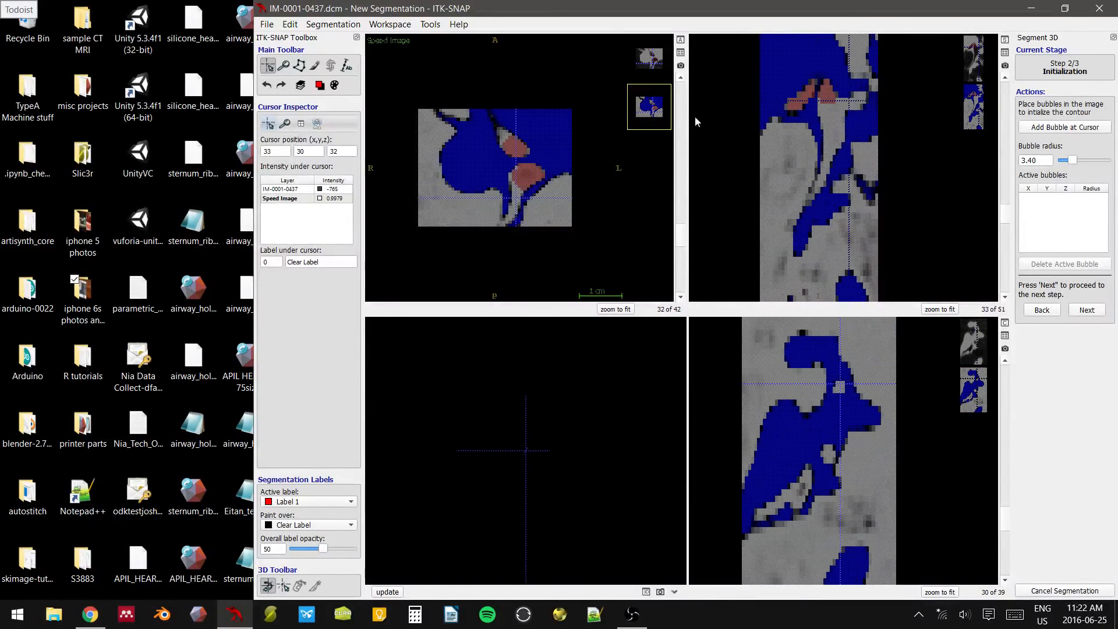
- Evolve the contour from a bubble of radius 2.00 at 33, 30, 32 for about 283 iterations
click(1046, 129)
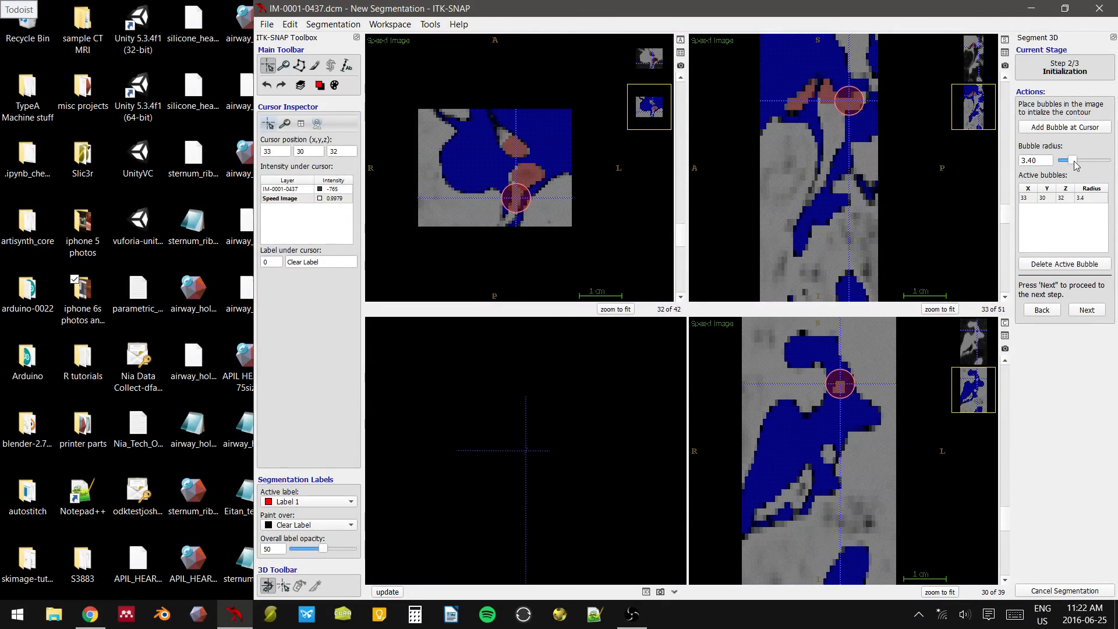
drag(1074, 163, 1070, 163)
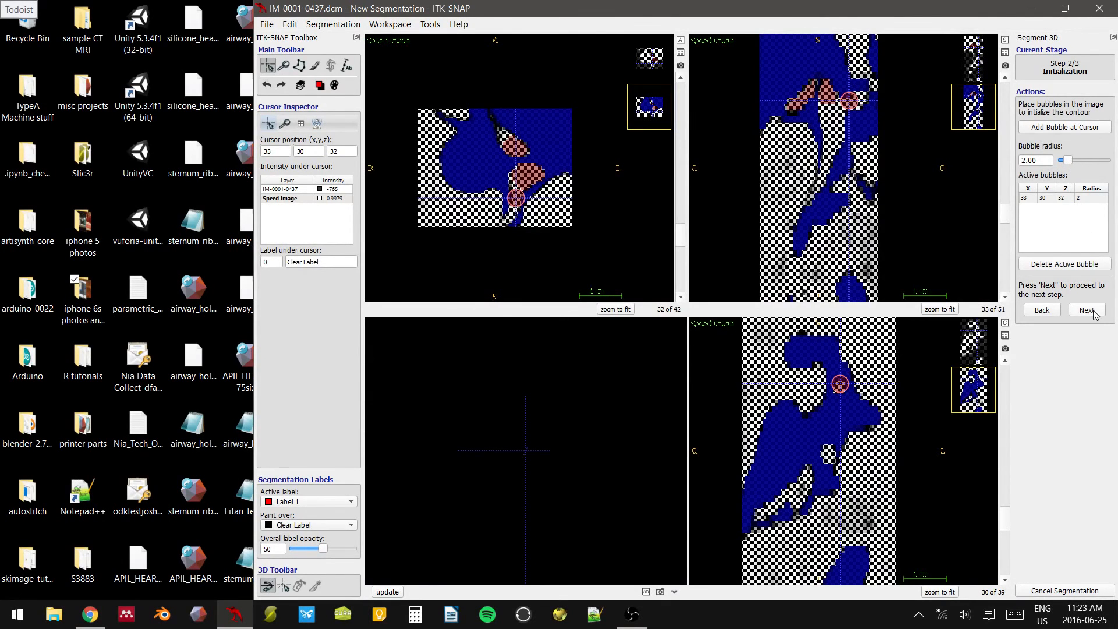
click(1088, 310)
click(1064, 184)
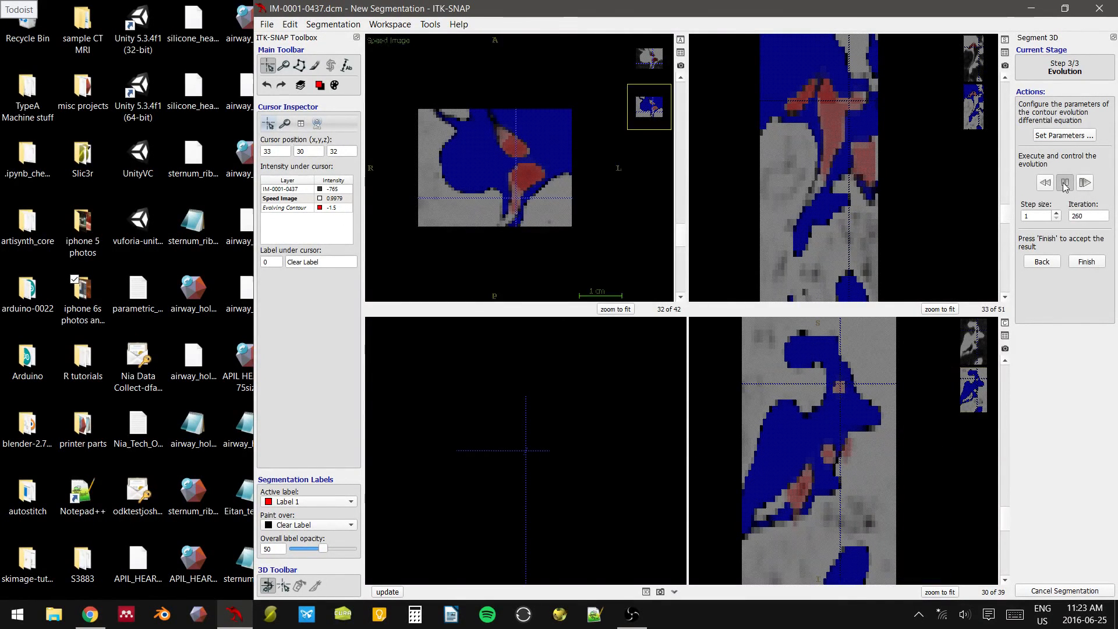
click(1064, 184)
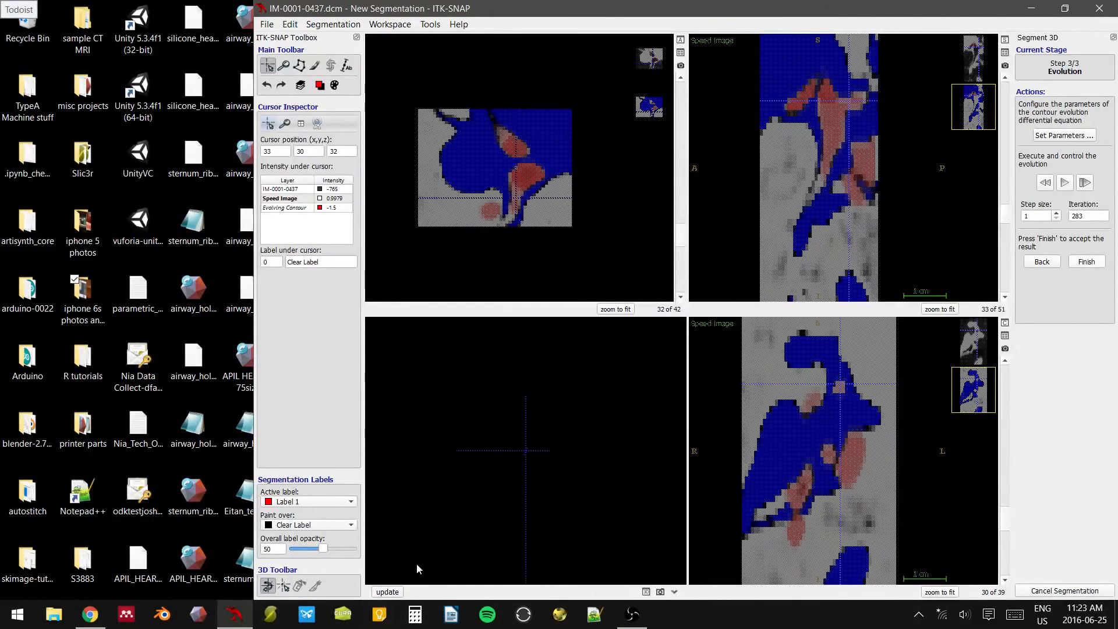
- Examine the 3D airway model's trachea, bifurcation and bronchial branches from several angles, both close up and as a whole
scroll(470, 419, up, 7)
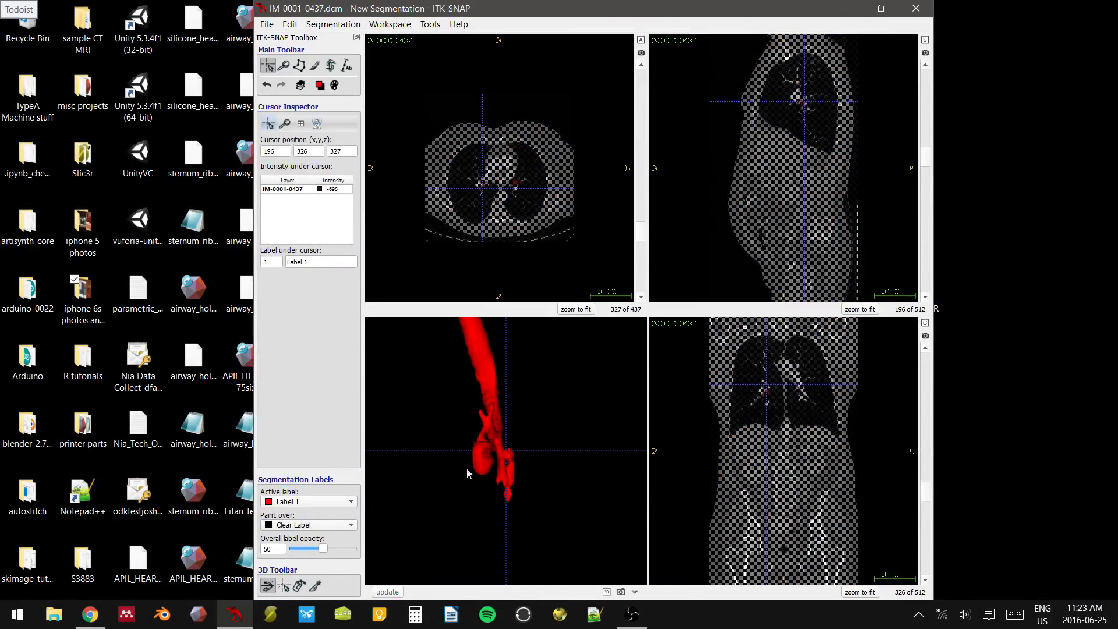
drag(466, 467, 461, 533)
scroll(440, 416, up, 3)
drag(438, 414, 462, 475)
drag(497, 449, 522, 435)
drag(606, 419, 586, 491)
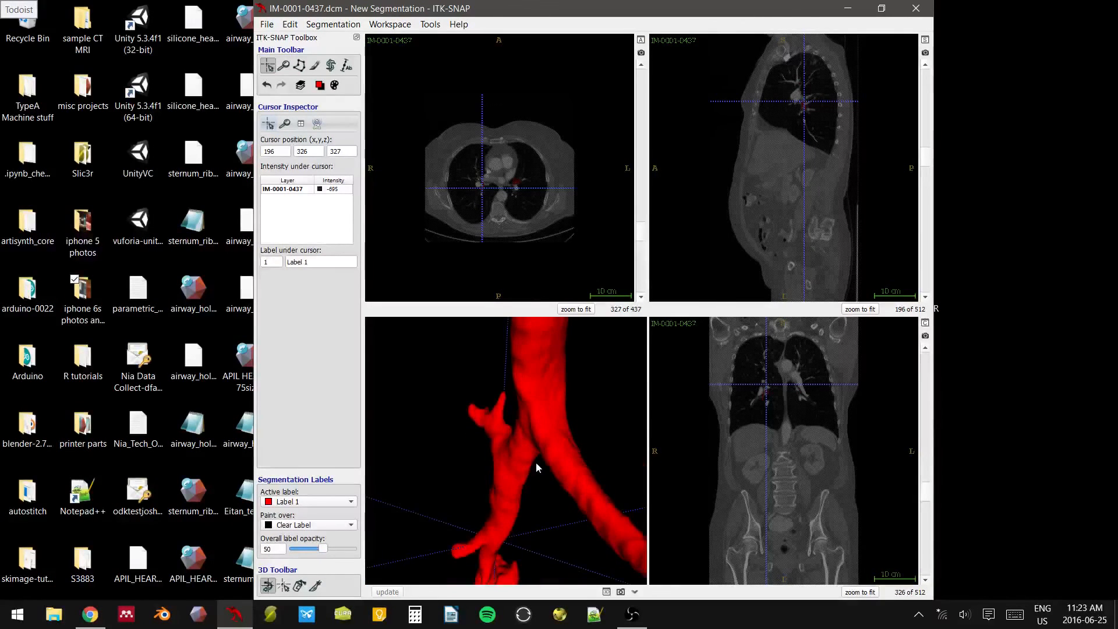
drag(536, 461, 490, 428)
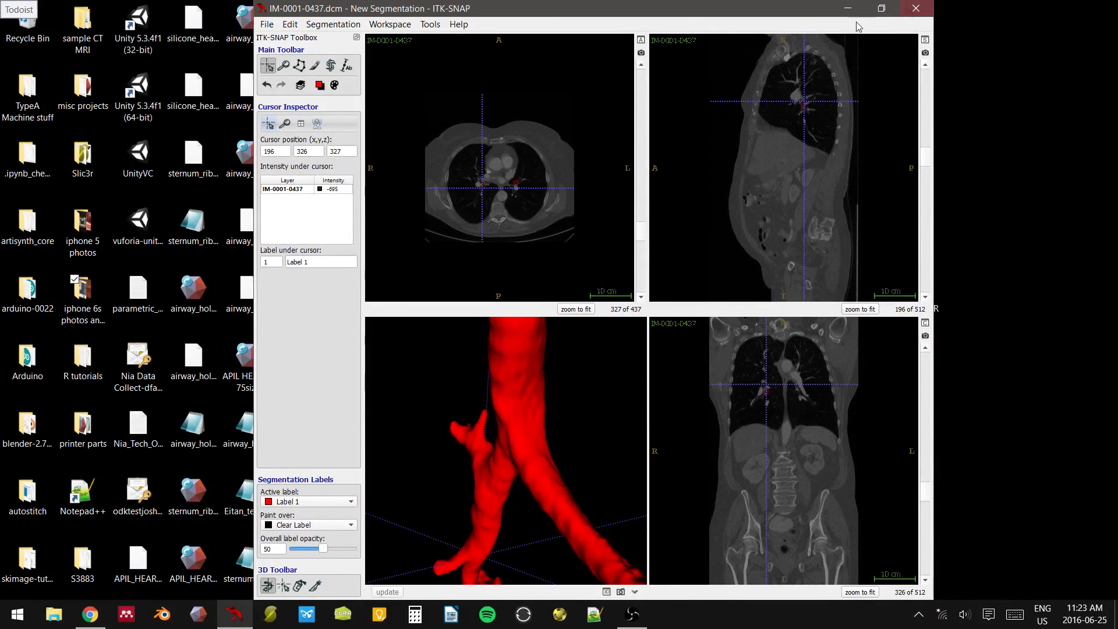
click(881, 8)
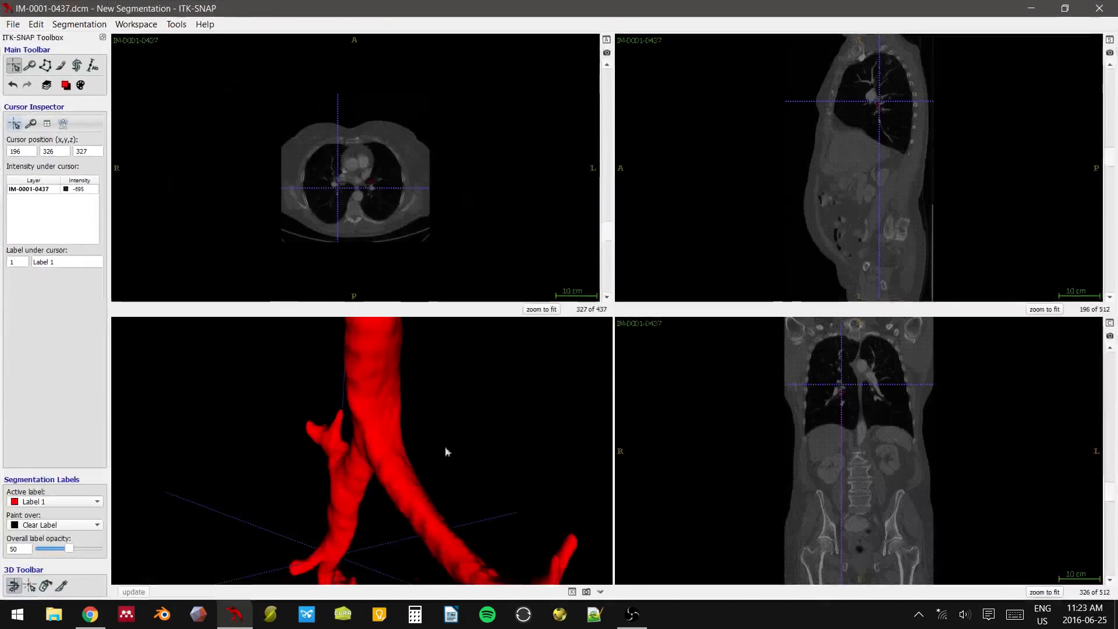
drag(447, 452, 359, 408)
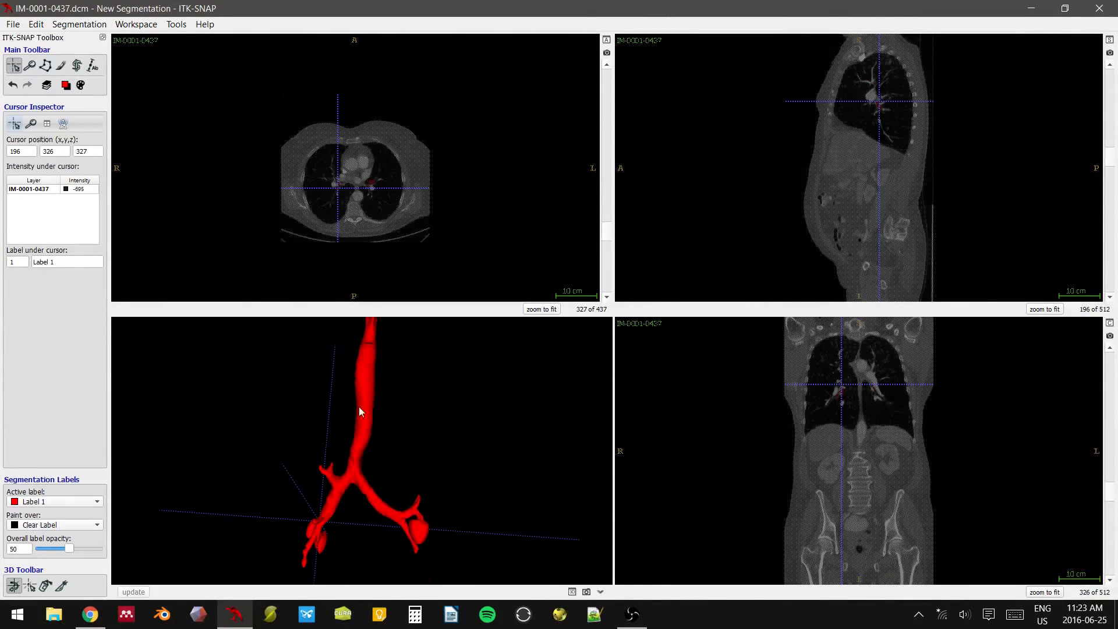
- Export the surface mesh of the single label Label 1 as an STL Mesh File named airway.stl
click(104, 26)
click(124, 93)
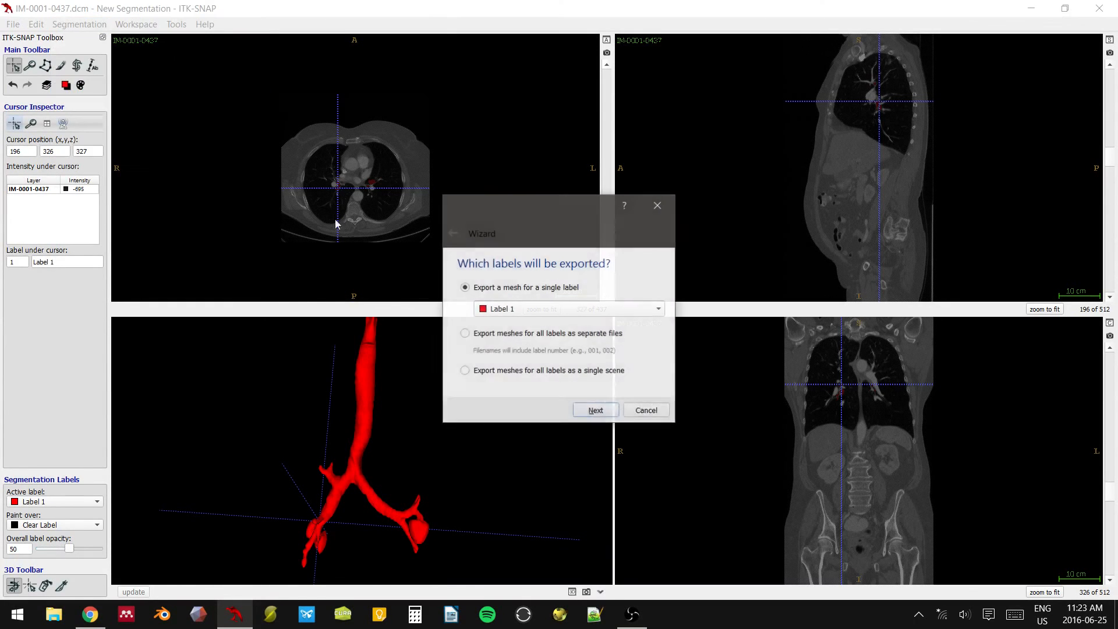
click(595, 411)
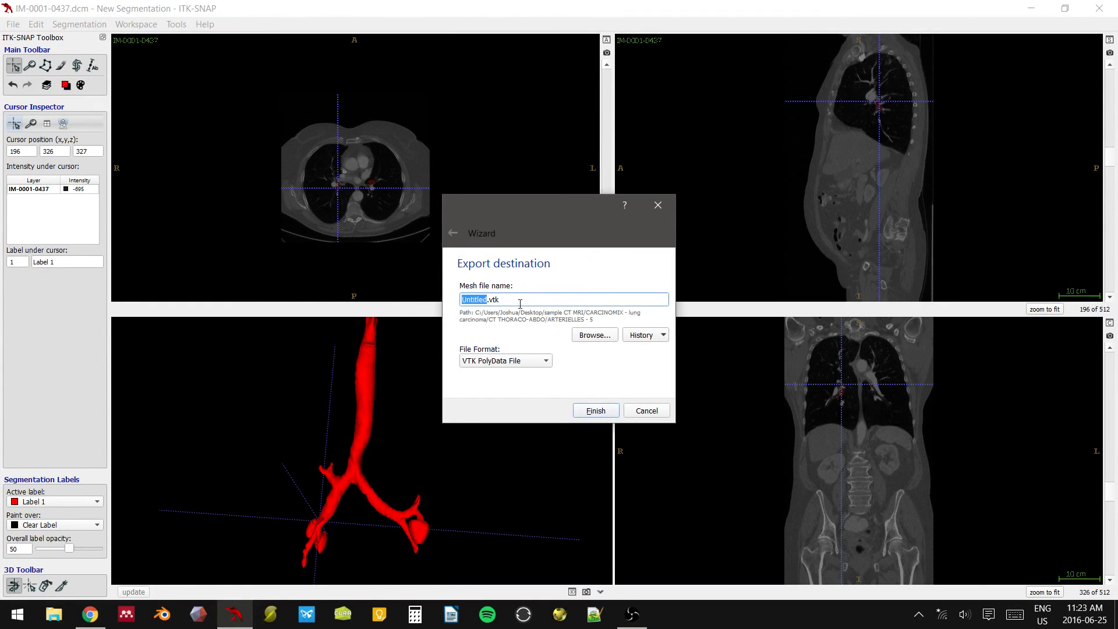
text(airway)
click(487, 361)
click(492, 376)
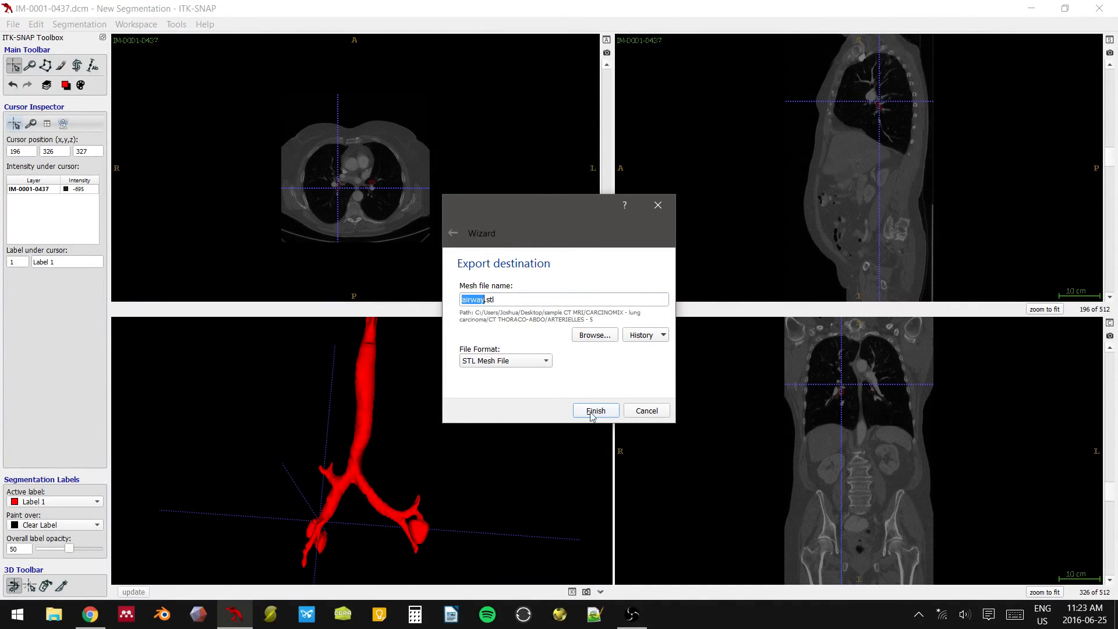
click(605, 409)
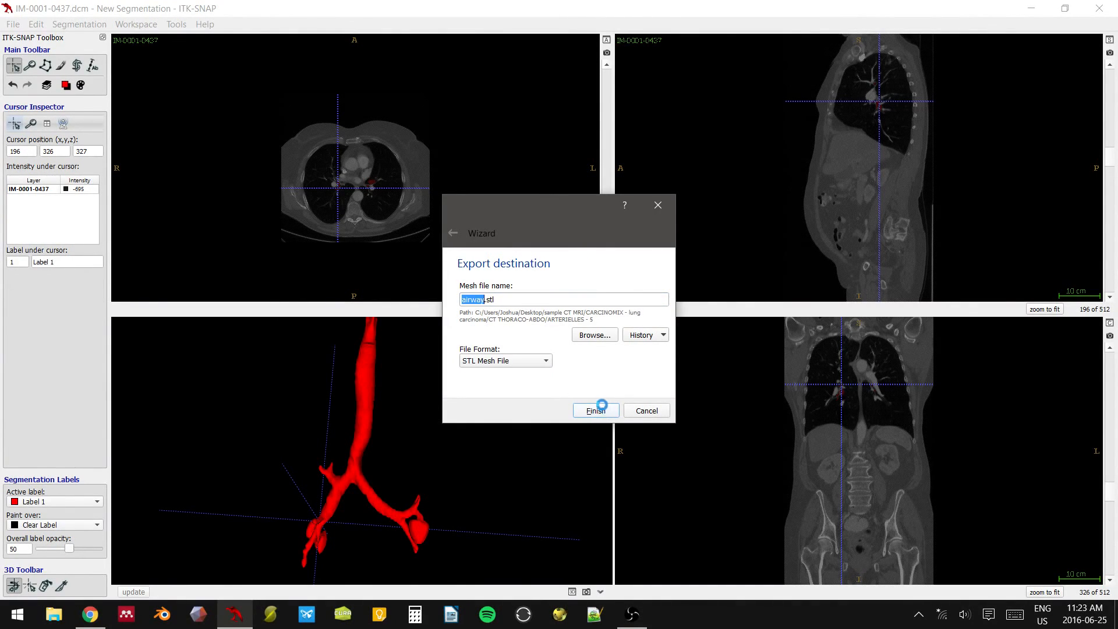